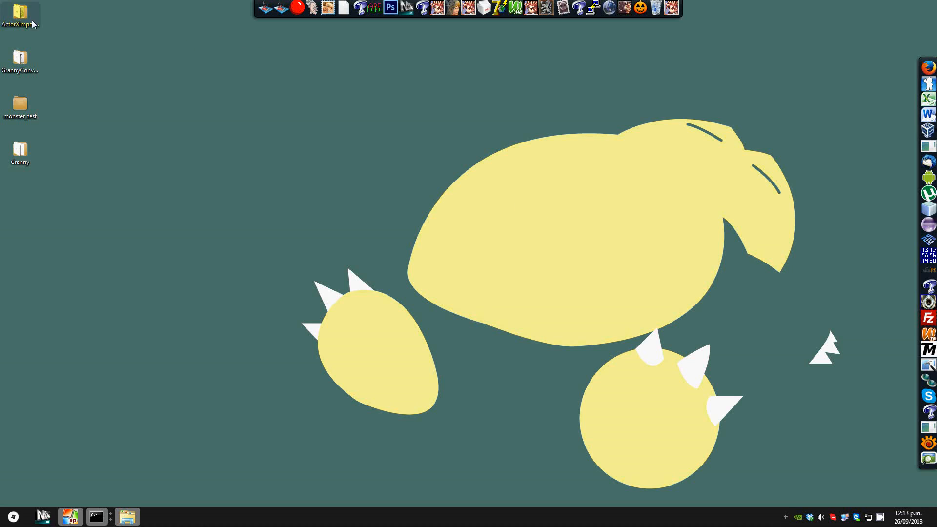
Step: Open the Granny folder on the desktop to view its contents
mouse_move(37, 24)
double_click(19, 154)
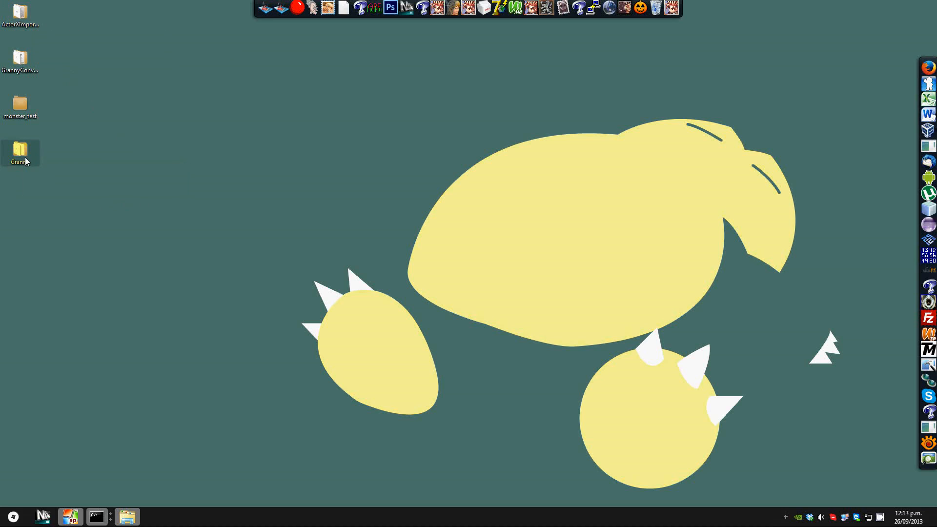
left_click_drag(936, 133, 188, 89)
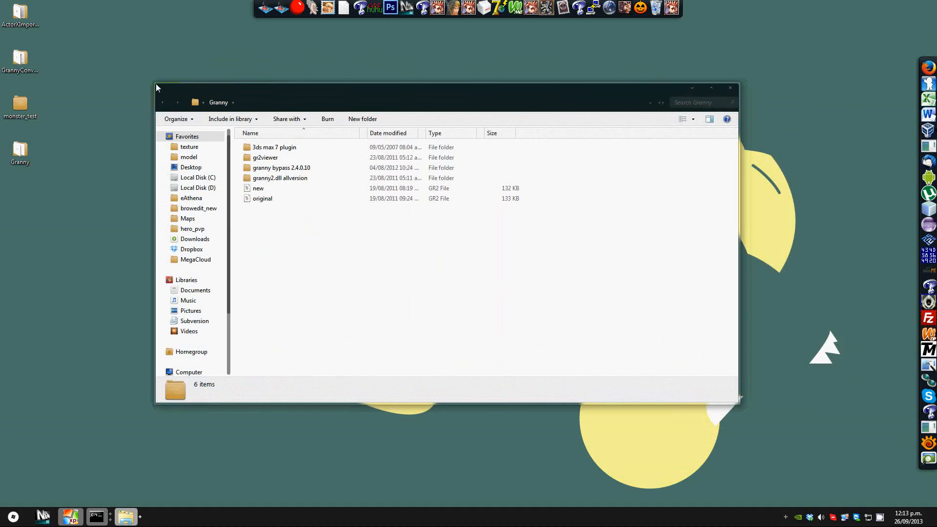
left_click_drag(154, 81, 162, 60)
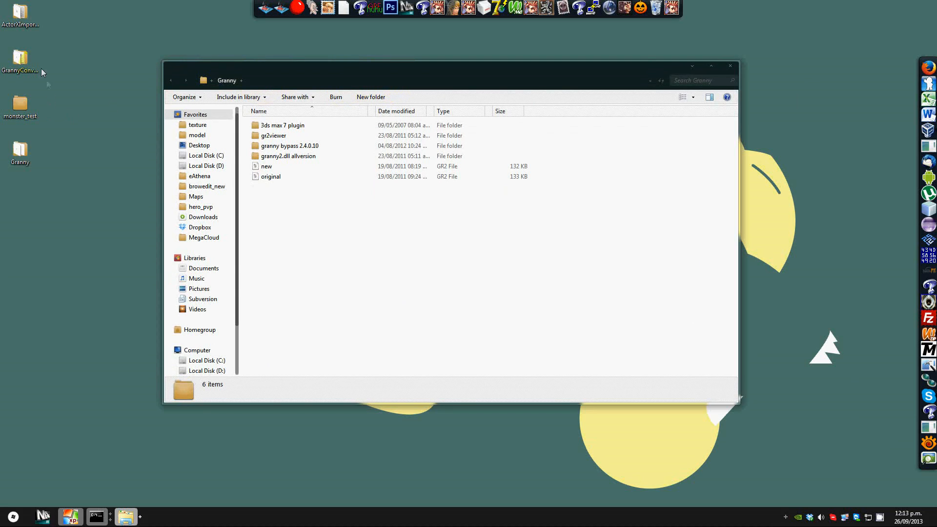
left_click(28, 57)
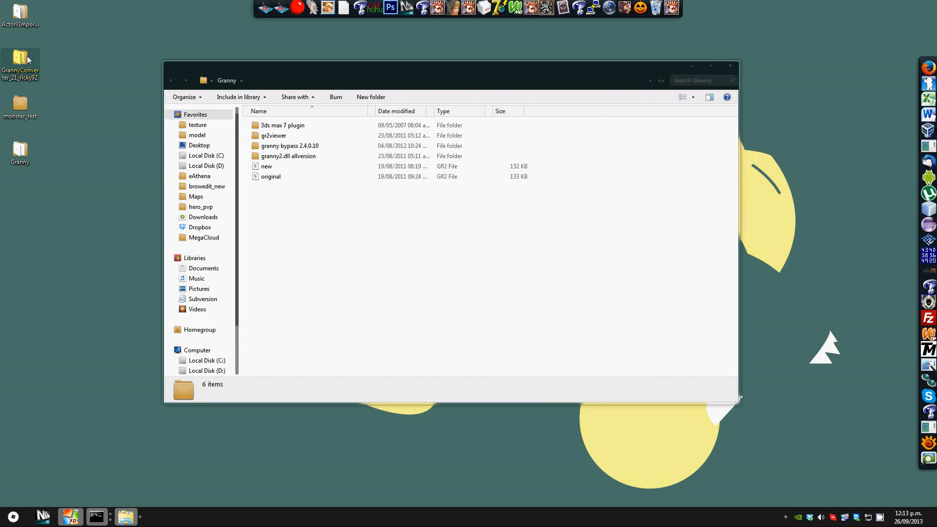
left_click_drag(210, 67, 203, 72)
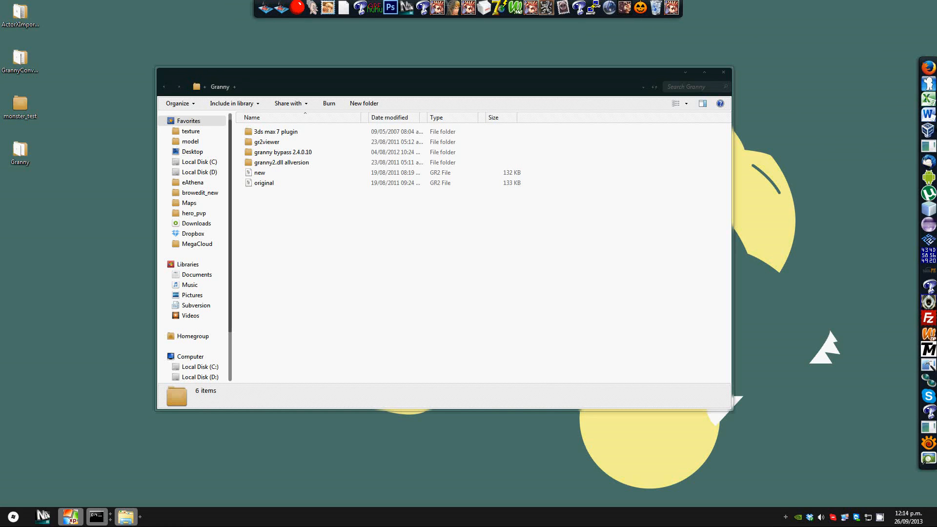
Step: Glance at the Shin's Diff Patcher window and close the Granny folder
left_click_drag(936, 88, 399, 68)
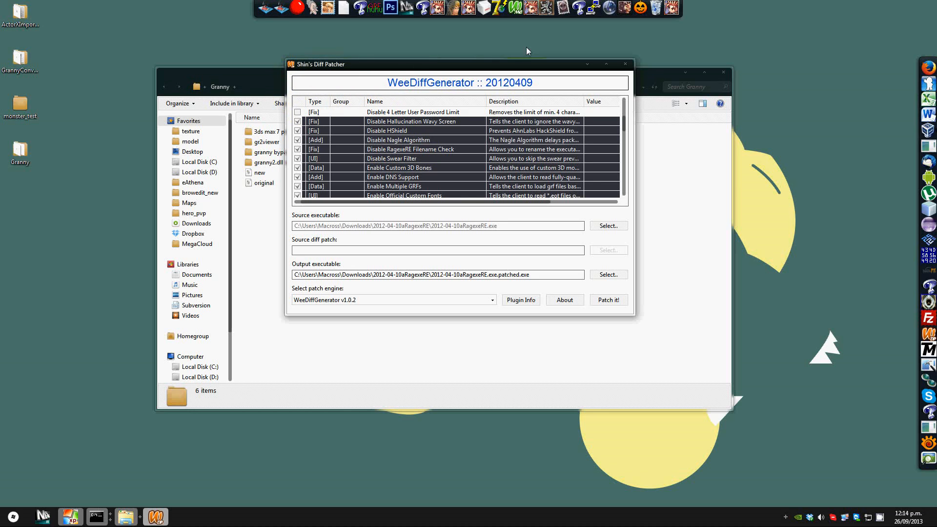
left_click_drag(504, 66, 936, 131)
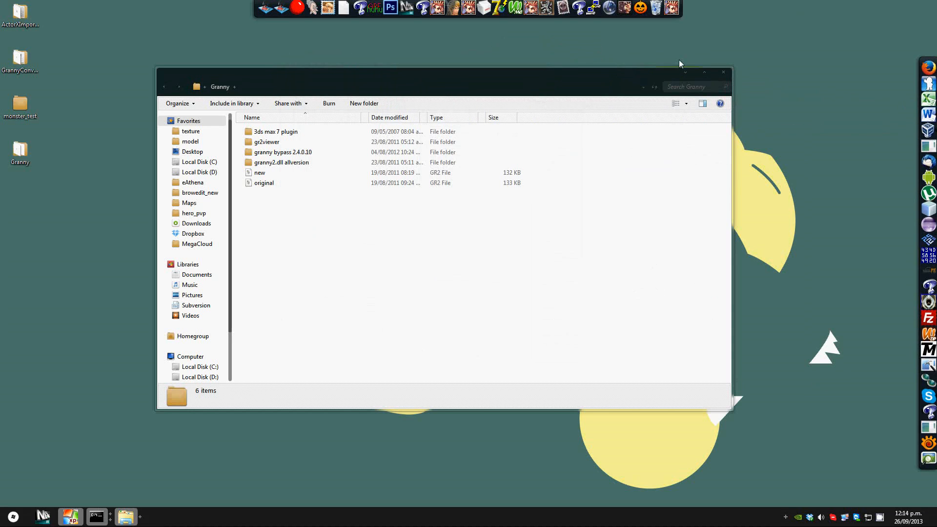
left_click(722, 73)
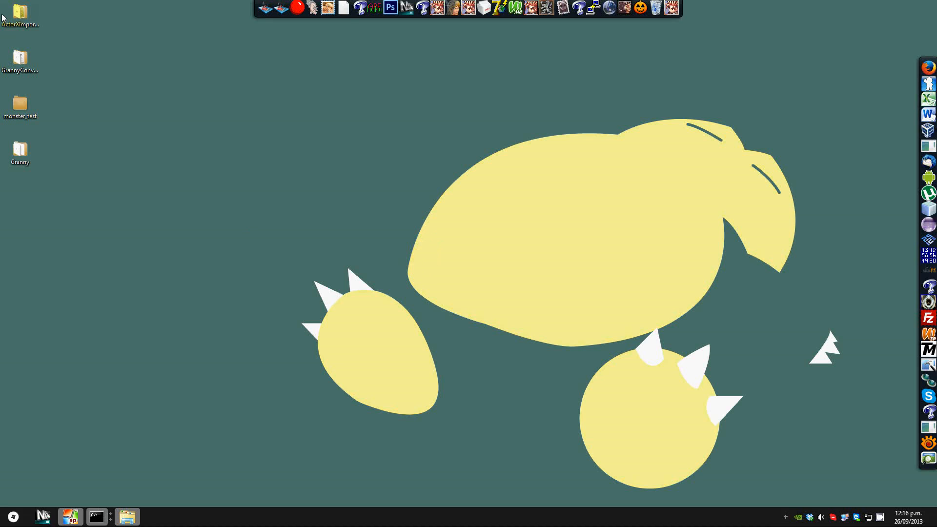
Step: Open the Ragnarok_Gotw game folder in the file browser to review its contents
left_click(22, 15)
left_click(573, 234)
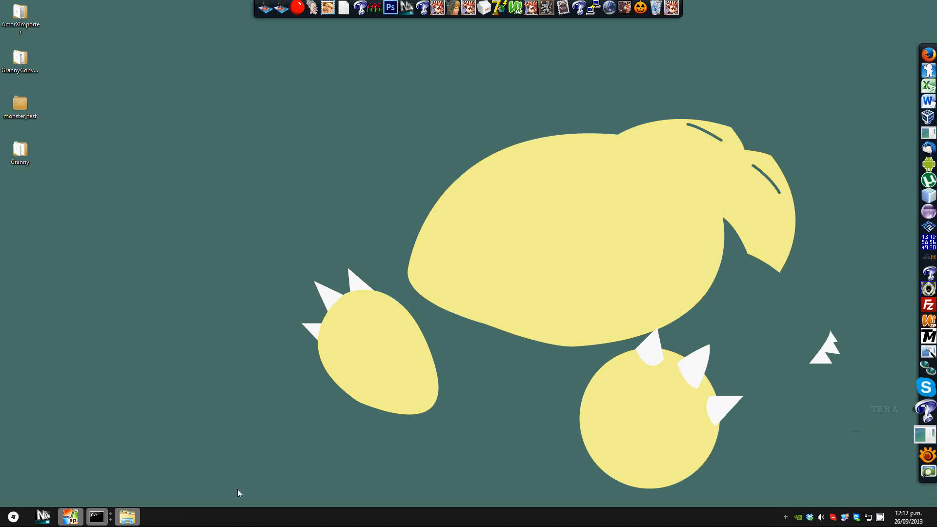
left_click(134, 520)
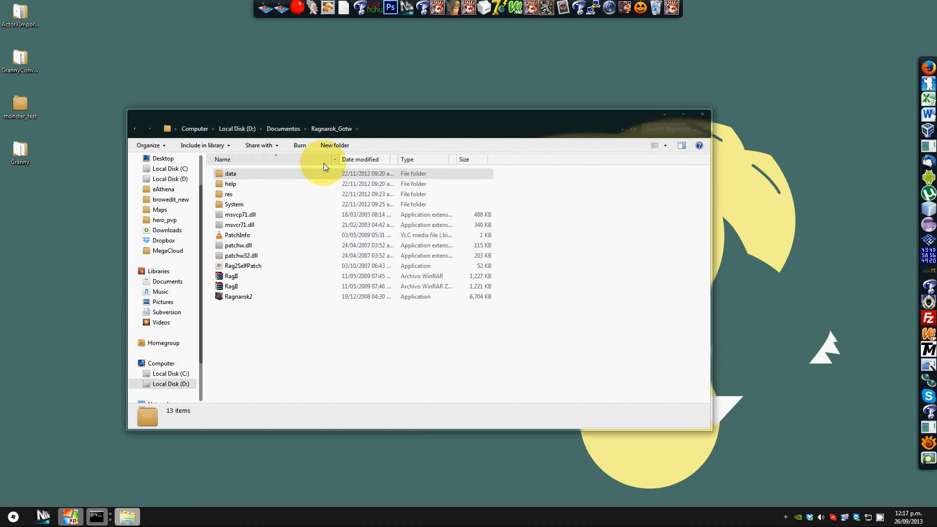
left_click_drag(353, 119, 432, 144)
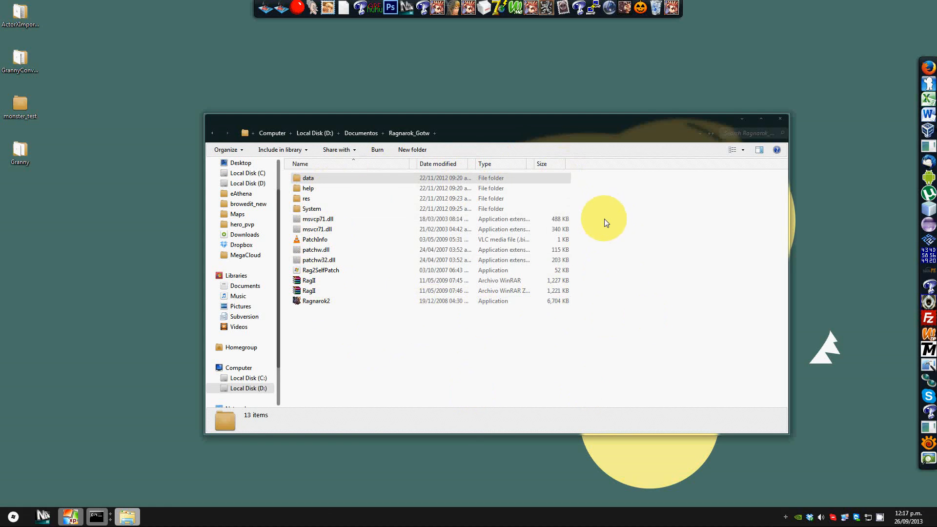
left_click(741, 119)
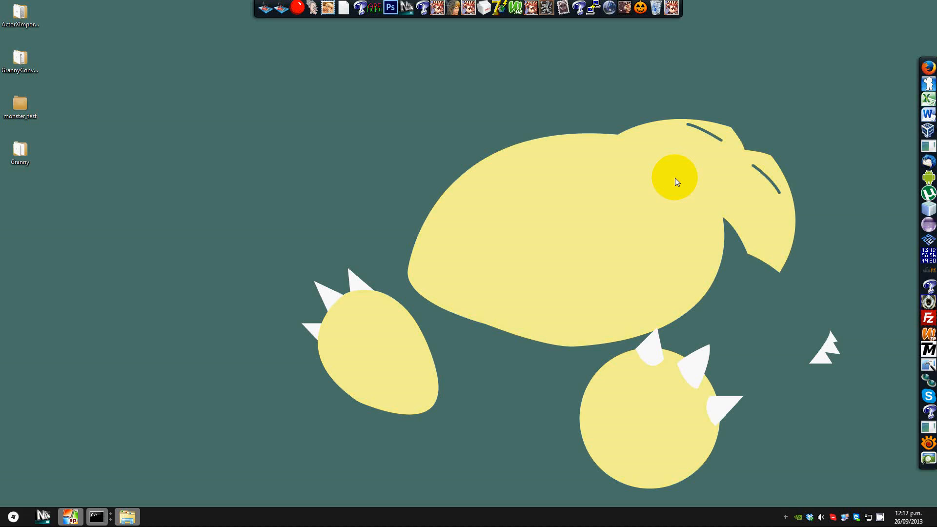
Step: Launch the umodel GUI and position its window
left_click(928, 428)
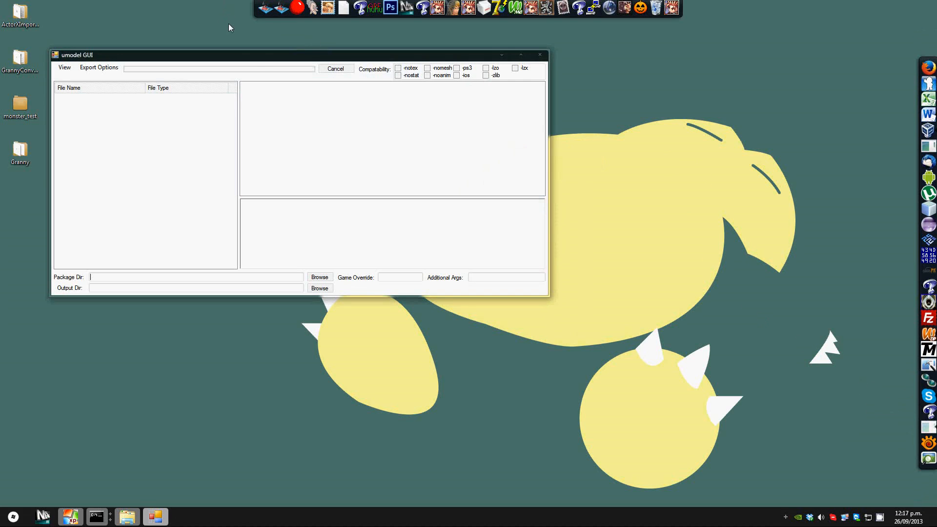
left_click_drag(246, 59, 357, 110)
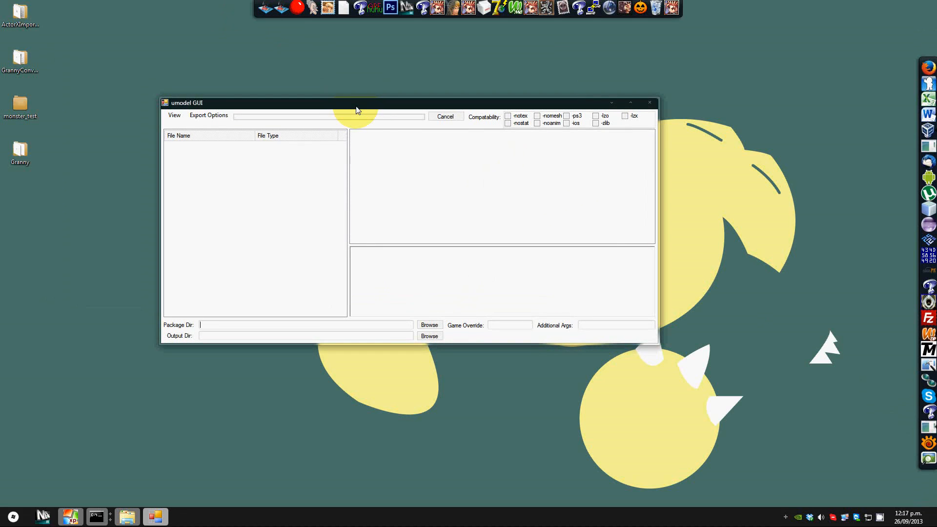
Step: Set the package directory to D:\Documentos\Ragnarok_Gotw
left_click(430, 325)
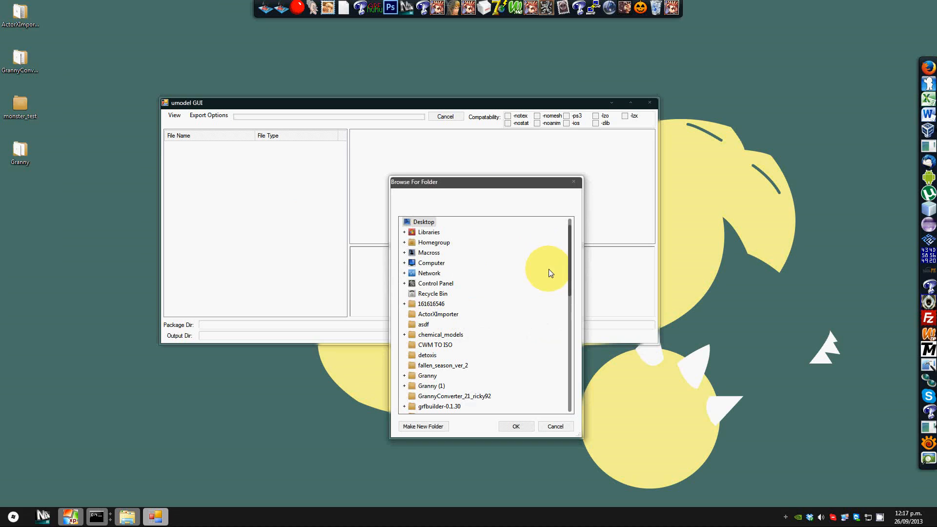
left_click(404, 263)
left_click(409, 283)
scroll(473, 315, "down", 2)
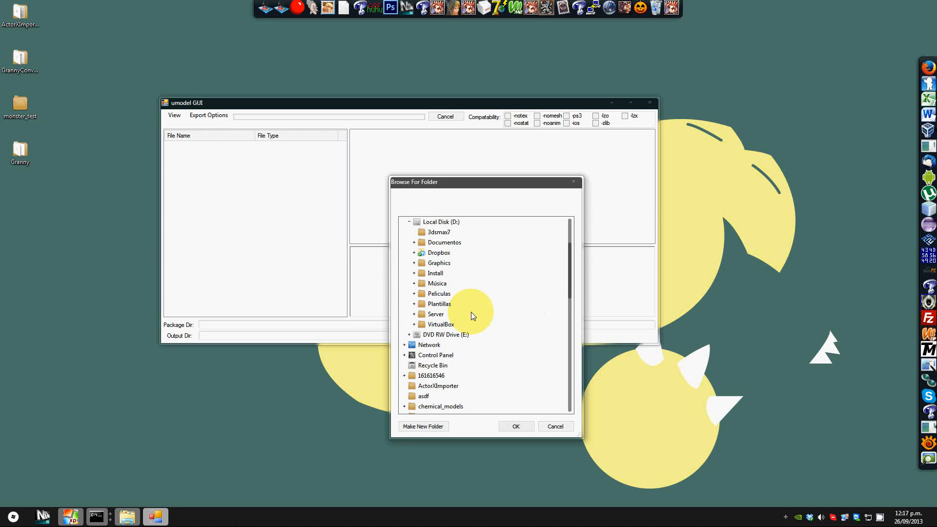
left_click(413, 242)
scroll(468, 295, "down", 5)
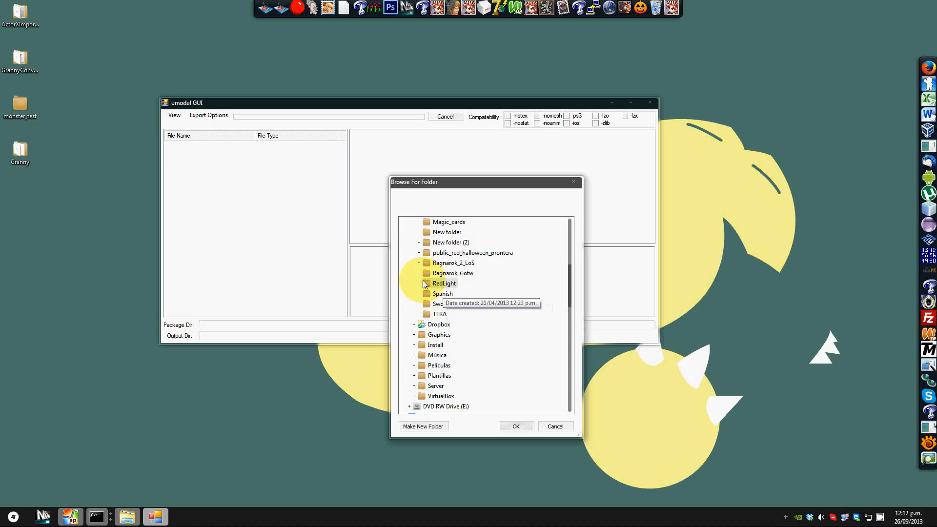
left_click(419, 272)
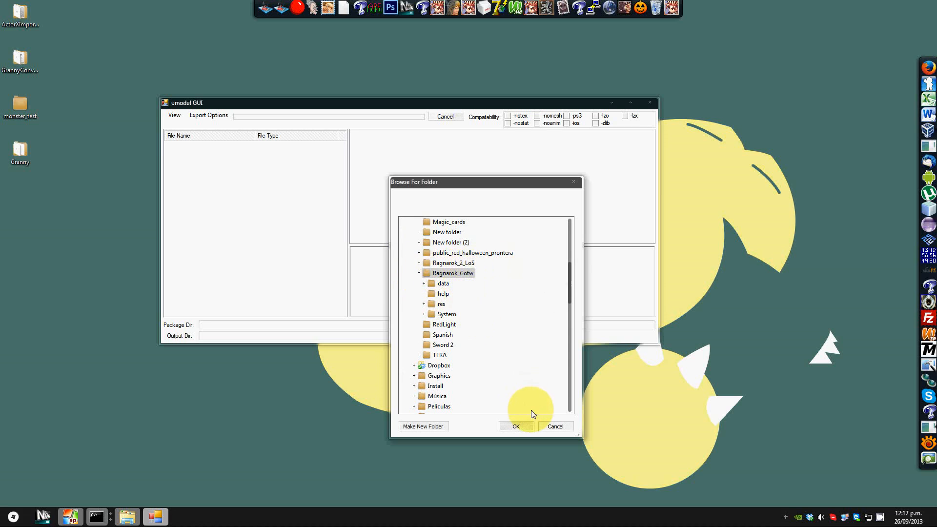
left_click(520, 424)
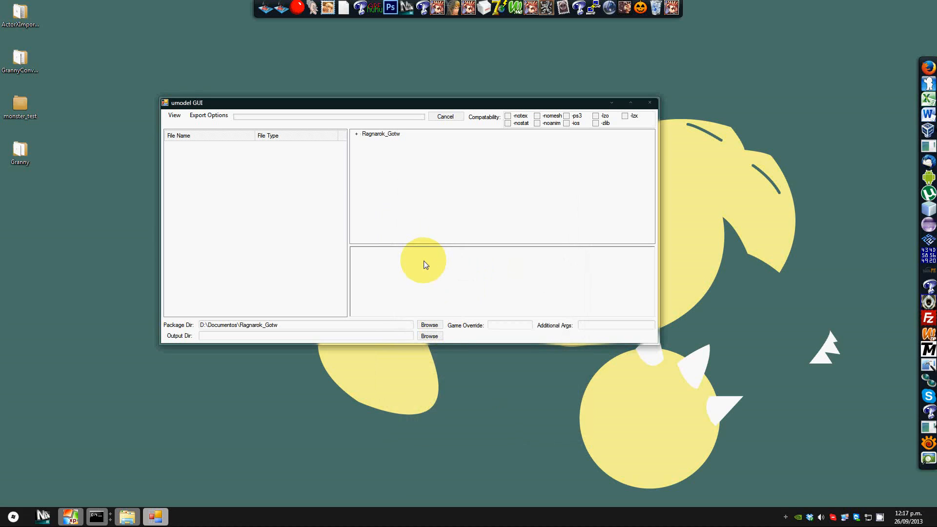
Step: Expand res > Animations in the package tree and load one of its .ukx animation packages
left_click(357, 134)
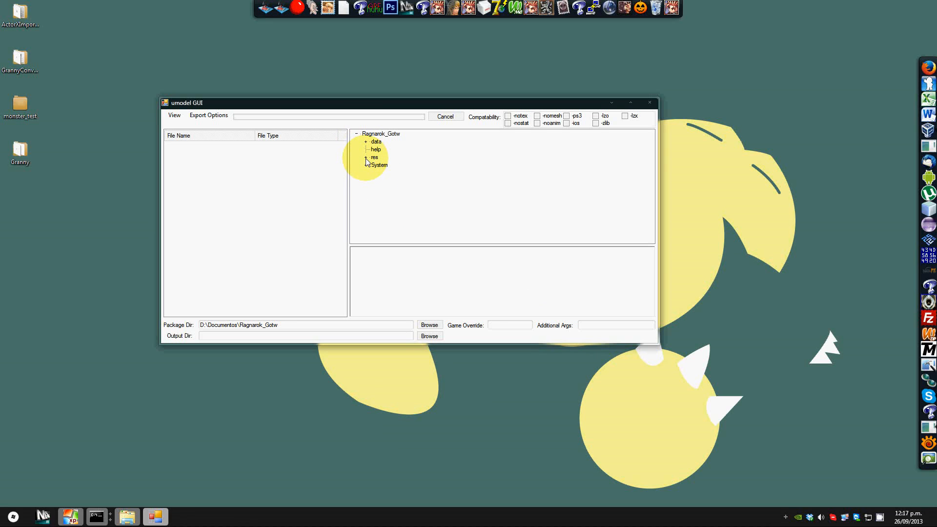
left_click(365, 157)
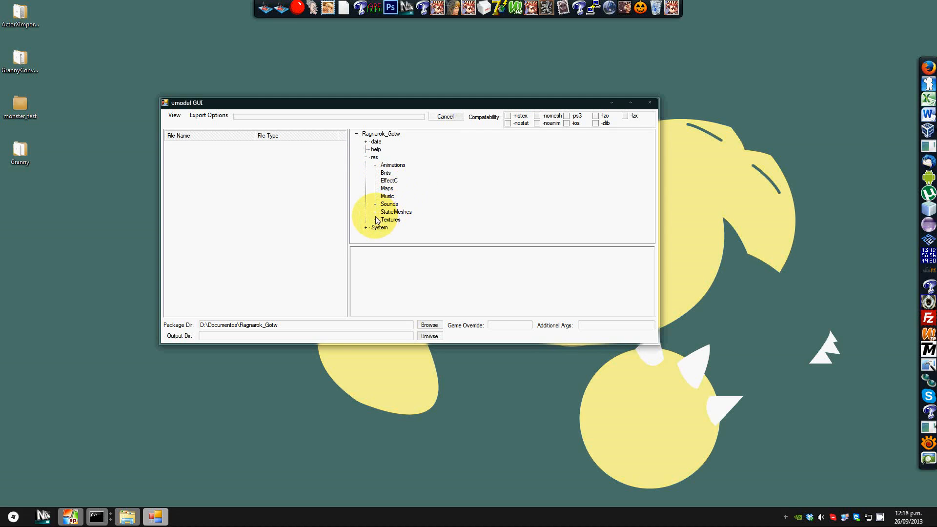
left_click(374, 165)
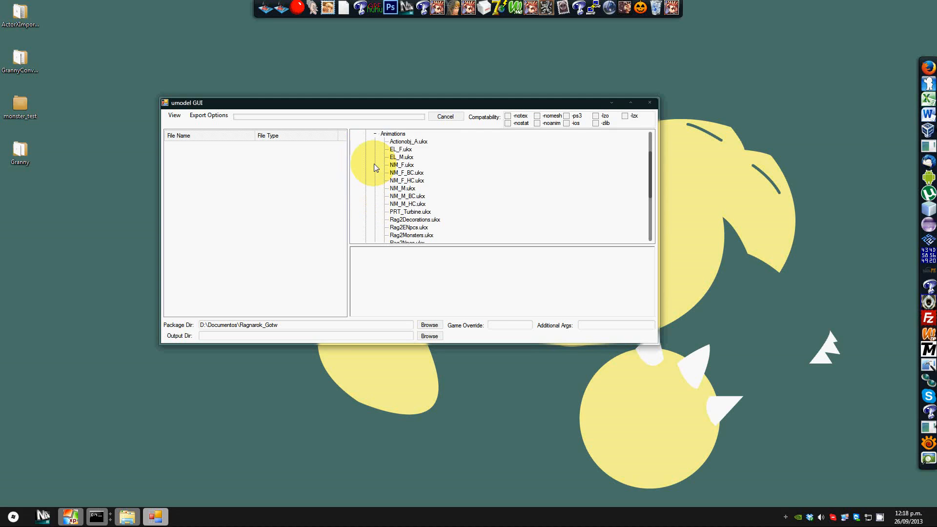
scroll(412, 176, "down", 2)
scroll(439, 188, "up", 2)
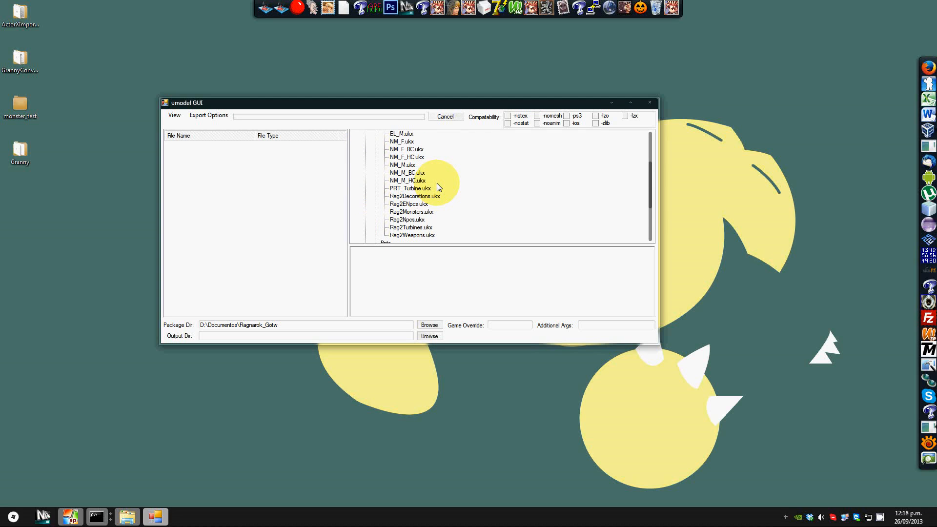
scroll(439, 187, "up", 1)
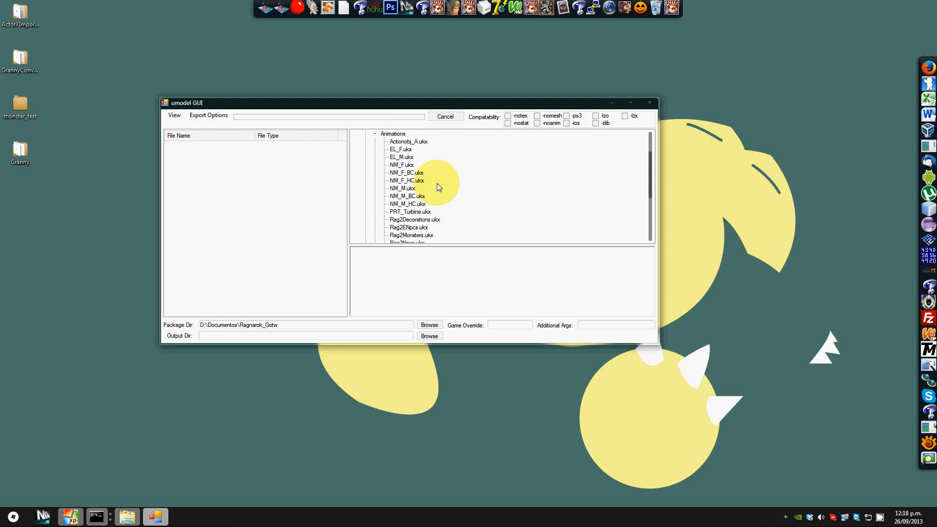
scroll(438, 187, "down", 2)
left_click(401, 190)
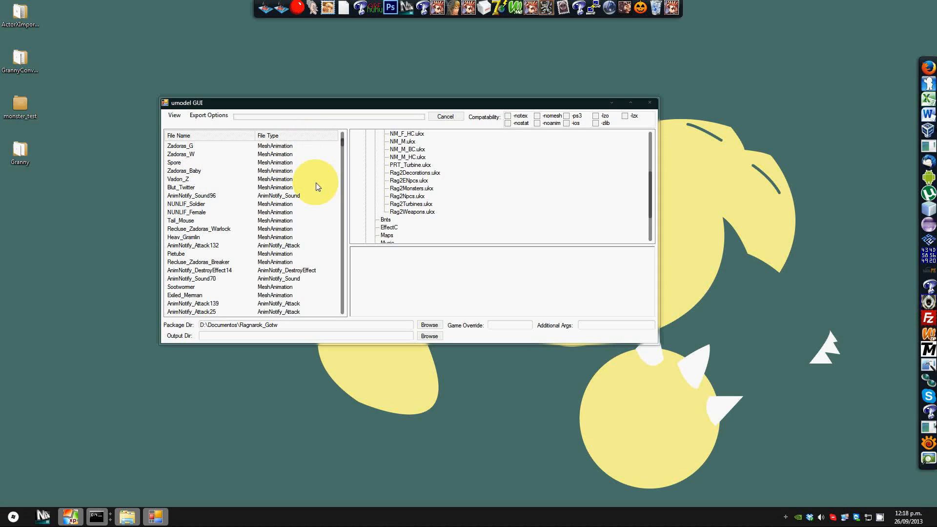
Step: Sort the package contents by file name and select the A_Kneisel animation and mesh entries
left_click(215, 136)
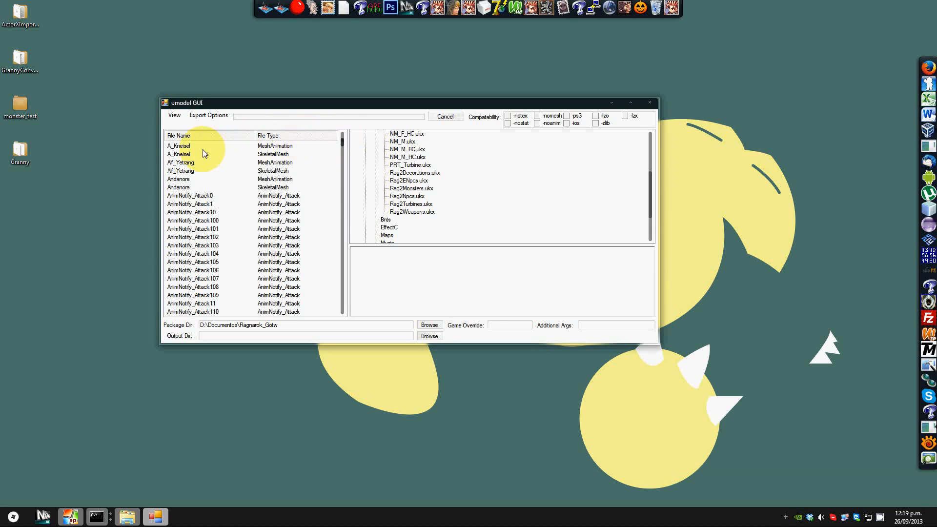
left_click(187, 147)
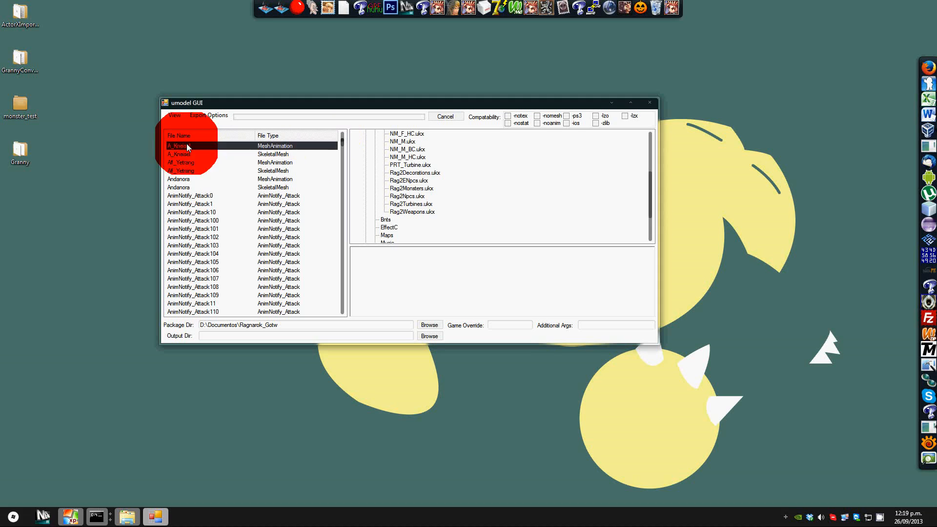
left_click(185, 150)
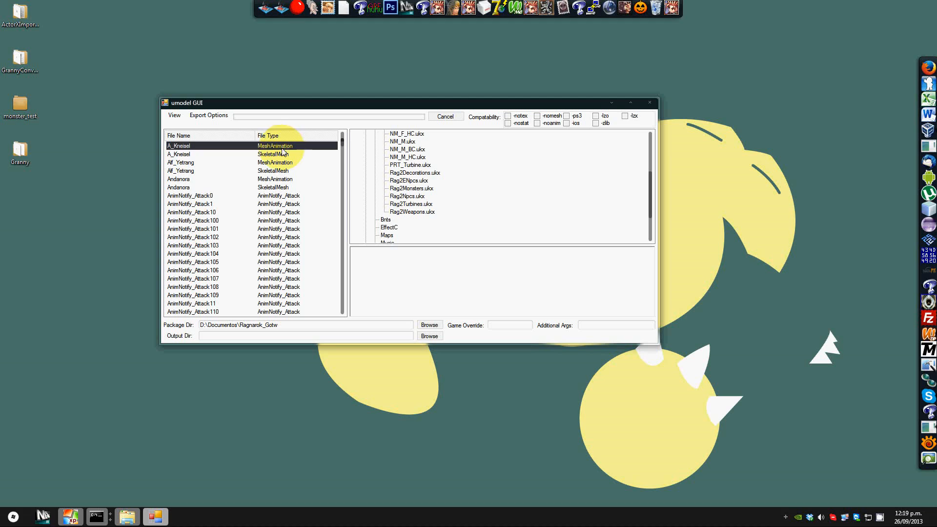
left_click(254, 154)
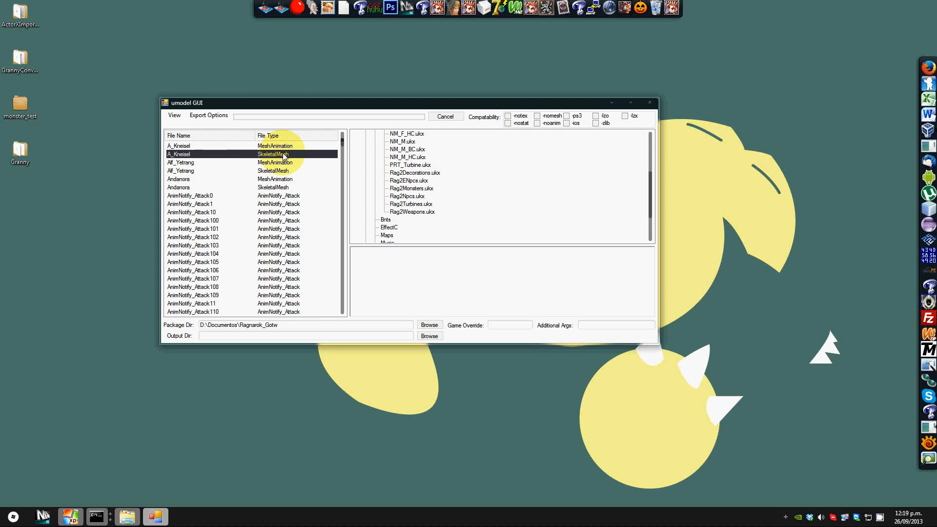
Step: Browse through the remaining mesh, animation and notify entries of the package
left_click(202, 164)
left_click(198, 171)
left_click(189, 179)
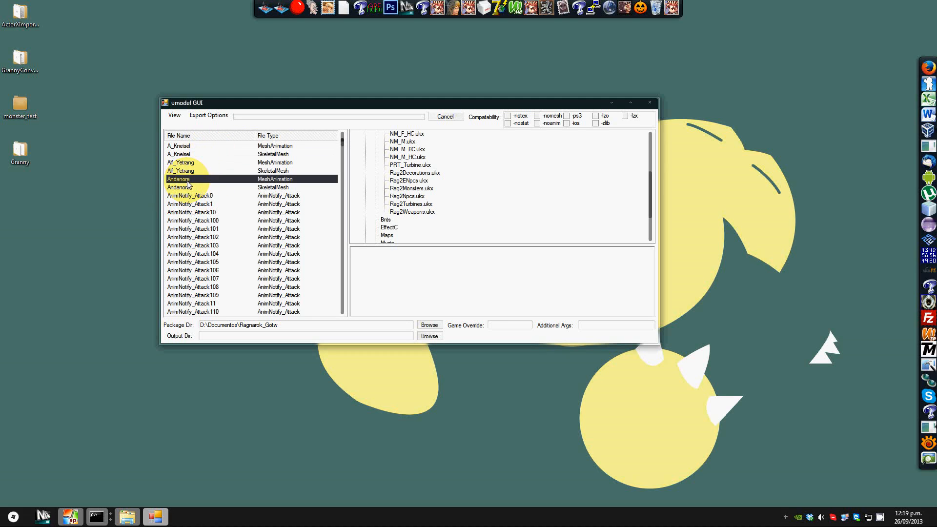
left_click(189, 187)
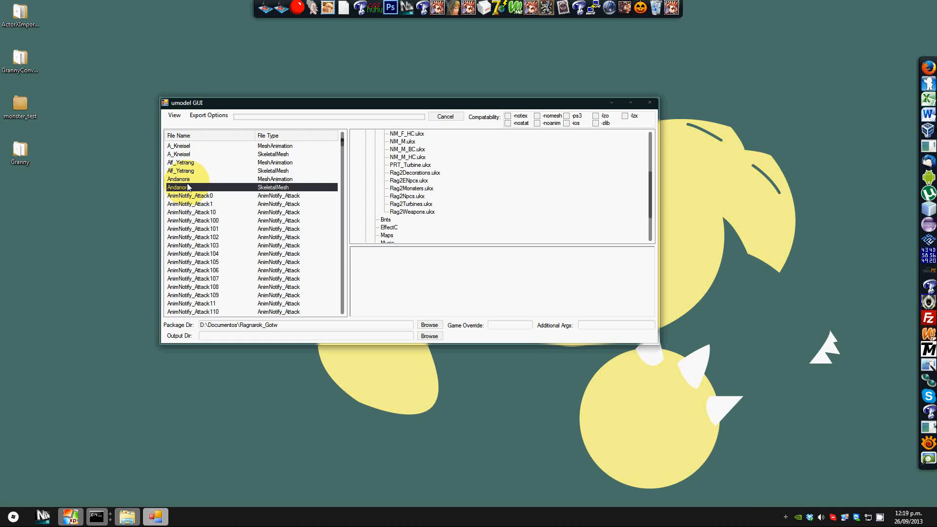
left_click(206, 198)
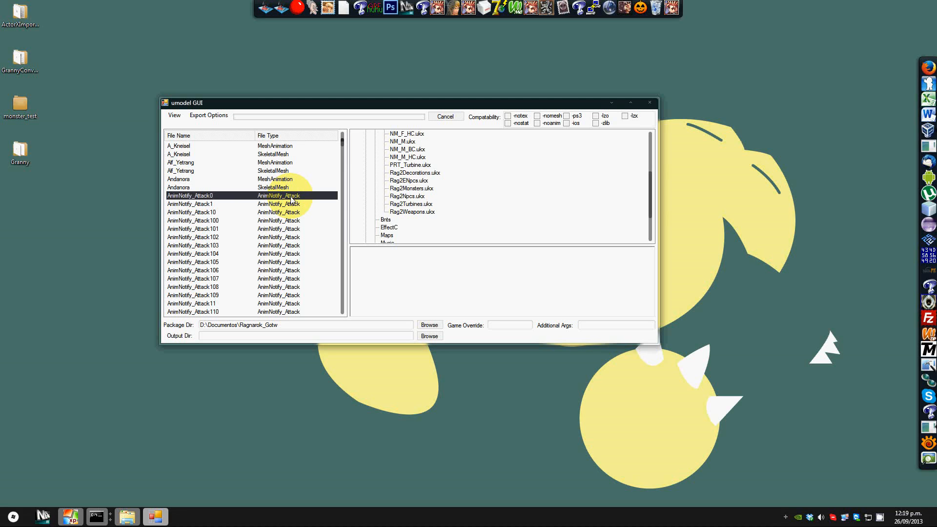
scroll(291, 200, "down", 9)
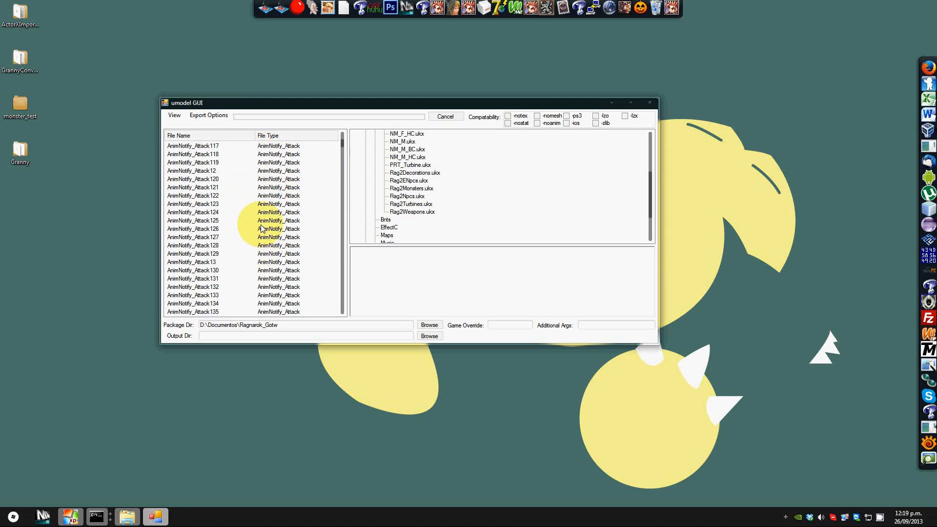
scroll(264, 211, "down", 10)
scroll(264, 211, "down", 20)
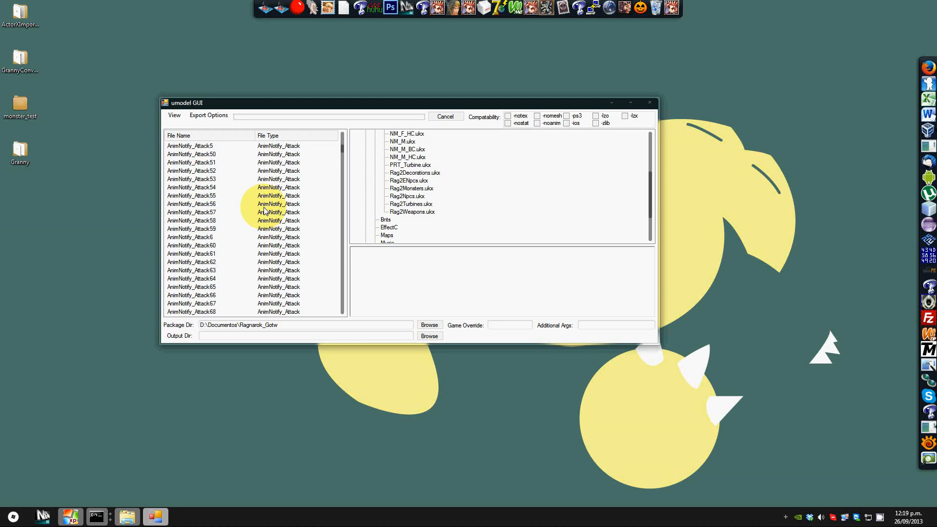
scroll(265, 211, "down", 20)
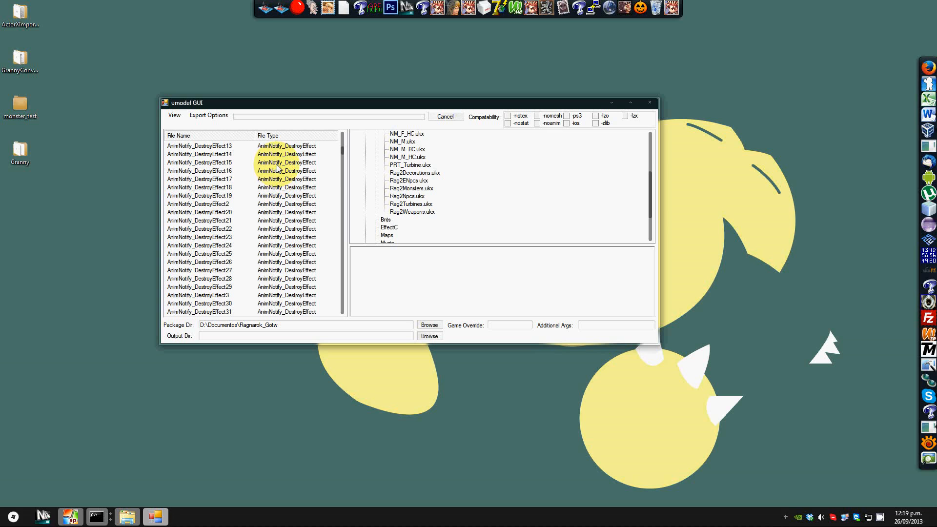
Step: Scroll through the package contents list, browsing the notify and monster mesh entries
scroll(277, 168, "down", 11)
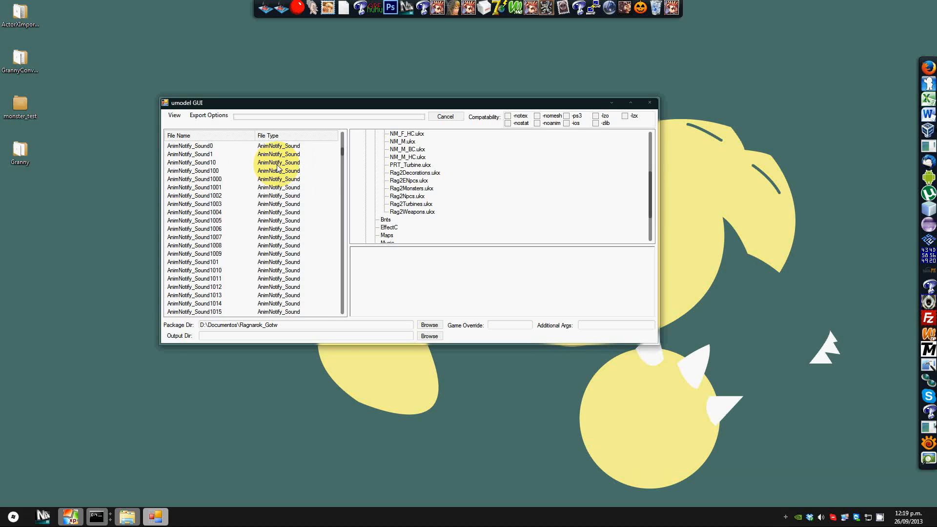
scroll(277, 167, "down", 2)
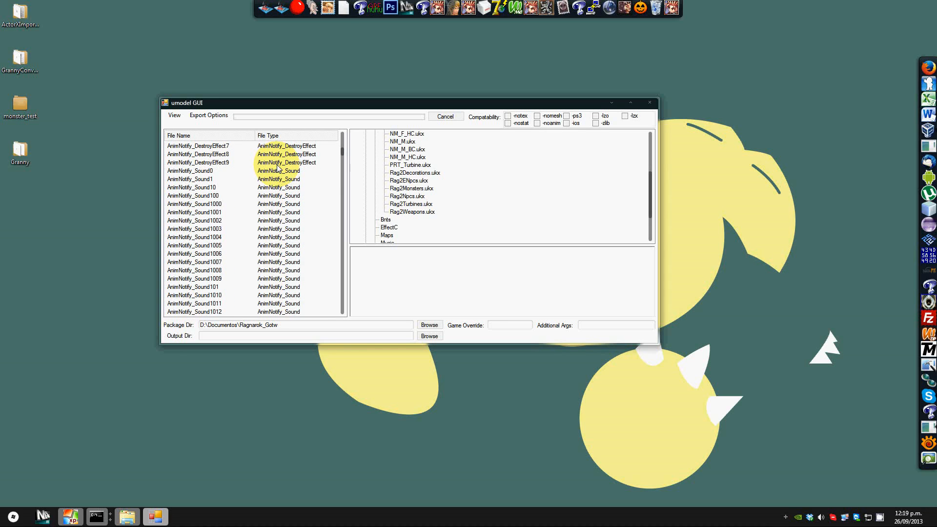
scroll(277, 167, "down", 4)
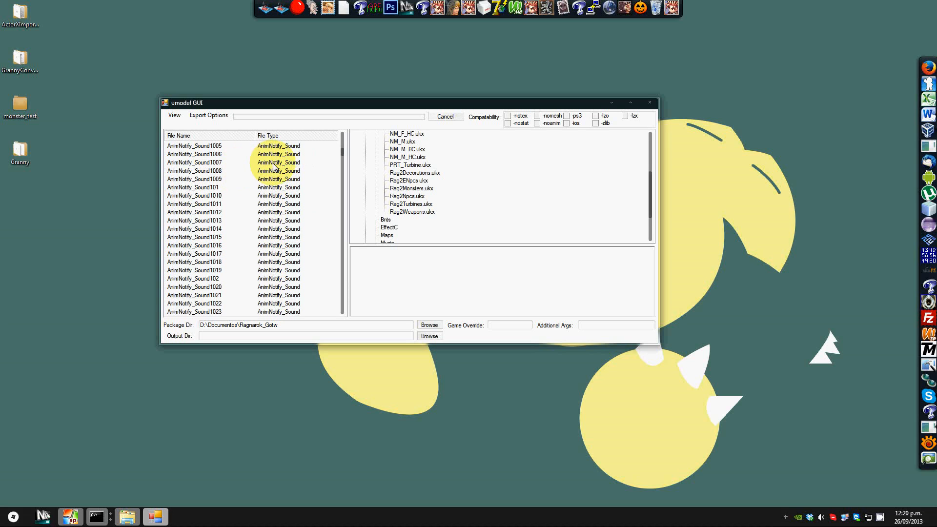
scroll(274, 167, "down", 20)
scroll(274, 167, "down", 3)
left_click_drag(342, 160, 323, 211)
scroll(322, 212, "up", 3)
scroll(323, 212, "up", 4)
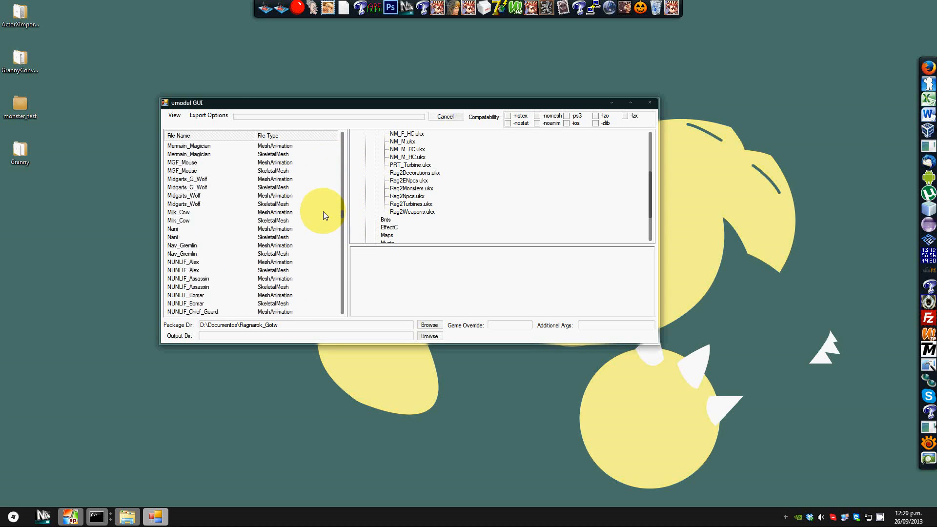
left_click(268, 163)
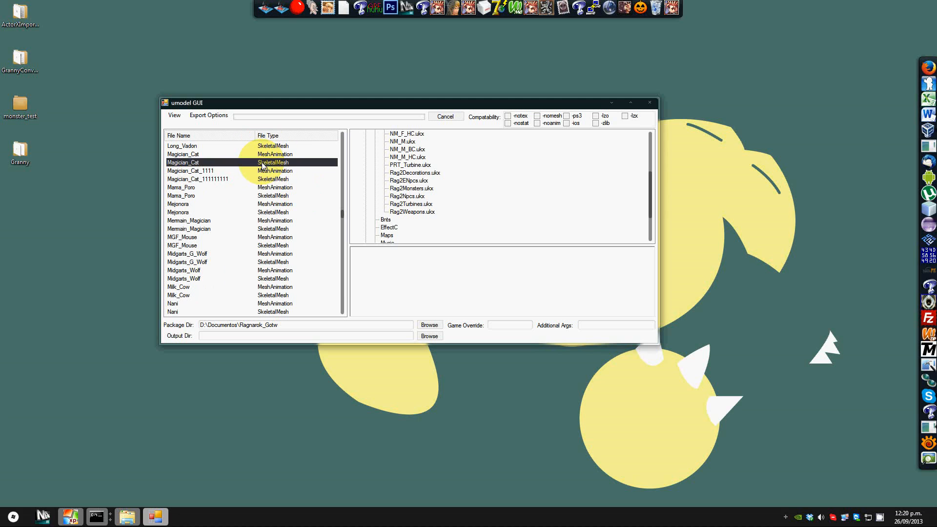
Step: Open the Leader_Bandit skeletal mesh in the viewer
scroll(262, 165, "up", 1)
scroll(262, 165, "up", 4)
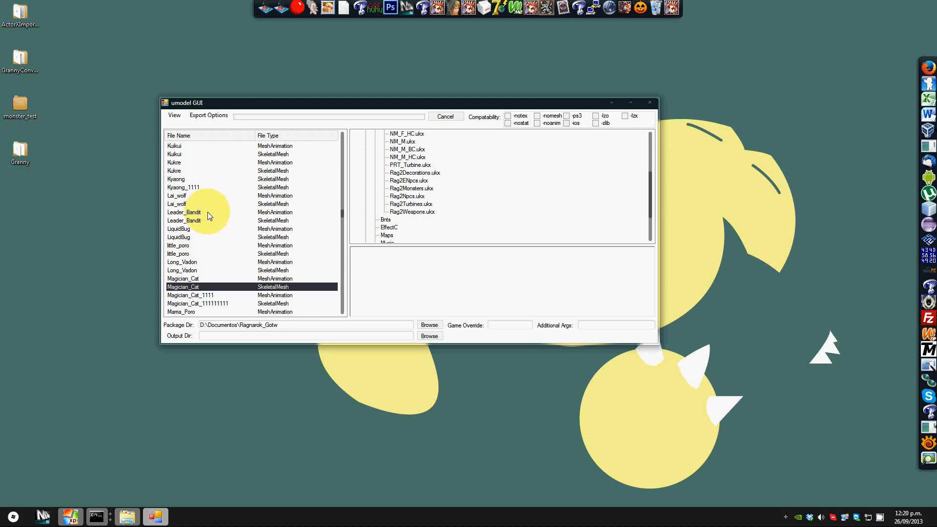
left_click(208, 213)
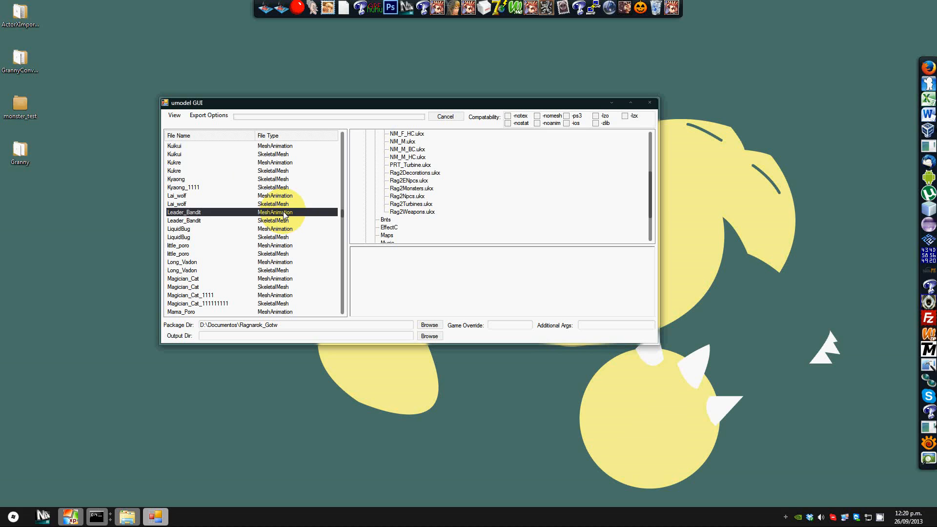
left_click(221, 222)
double_click(181, 223)
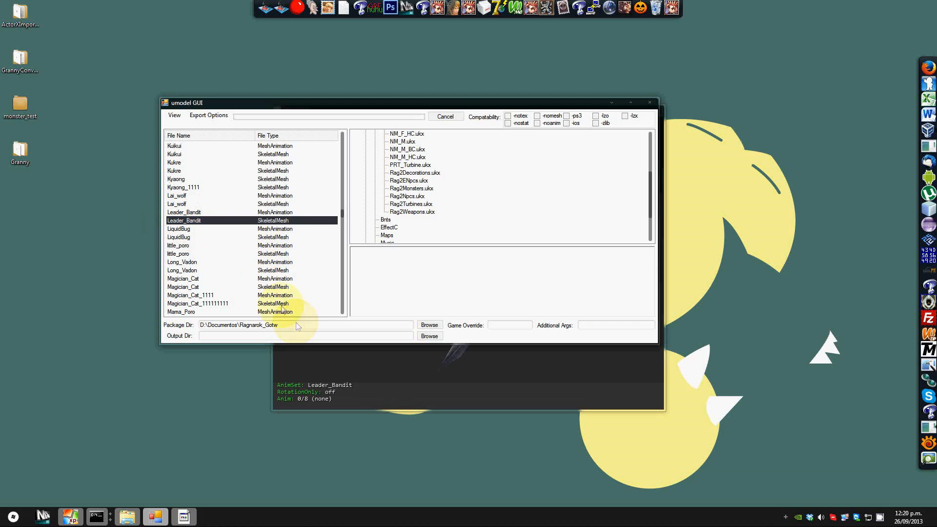
Step: Orbit the Leader_Bandit model in the viewer to inspect it, and close the viewer
left_click(382, 384)
left_click_drag(478, 104, 414, 142)
left_click_drag(404, 296, 403, 293)
right_click_drag(403, 293, 404, 295)
left_click_drag(404, 295, 444, 221)
right_click_drag(405, 295, 404, 295)
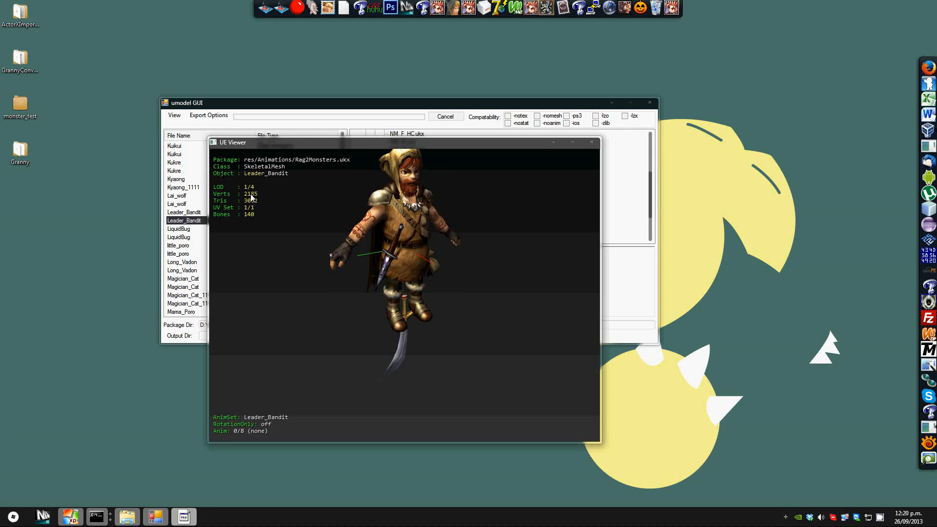
left_click_drag(381, 215, 359, 186)
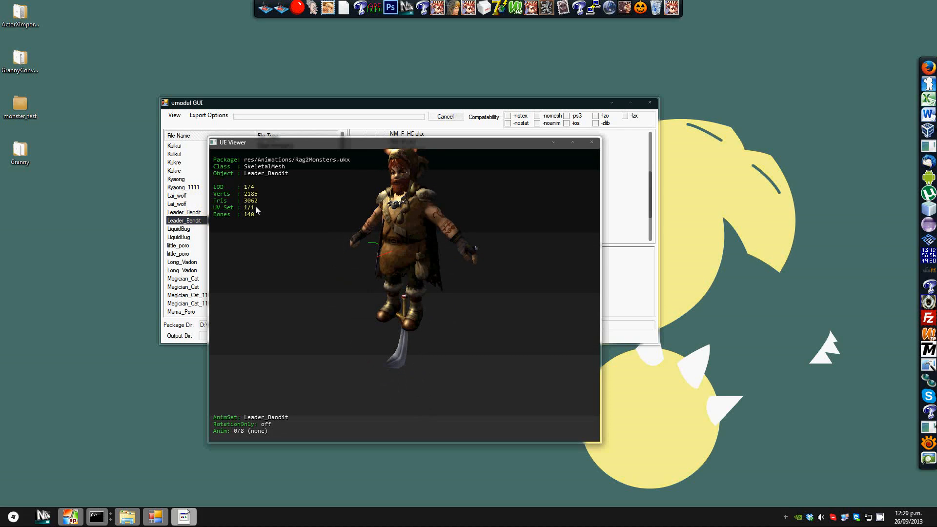
left_click_drag(404, 296, 449, 216)
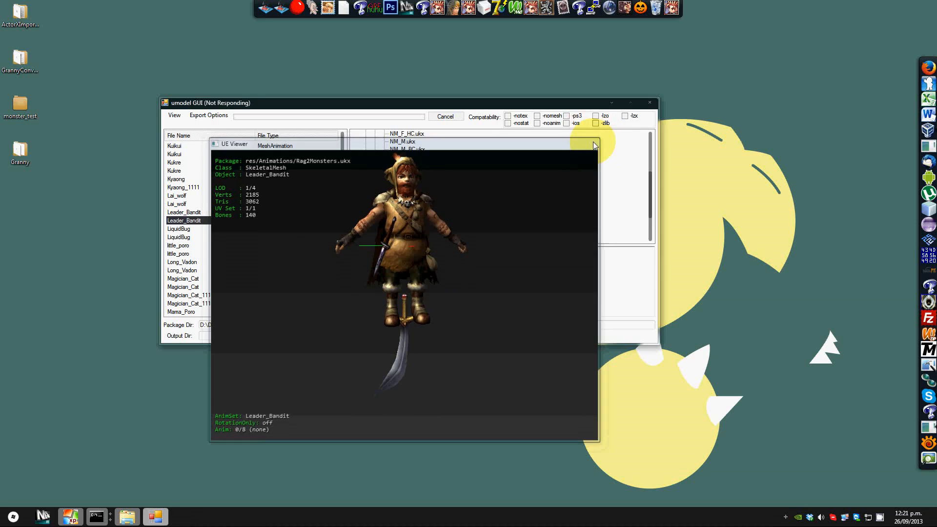
left_click_drag(593, 145, 651, 113)
left_click(654, 109)
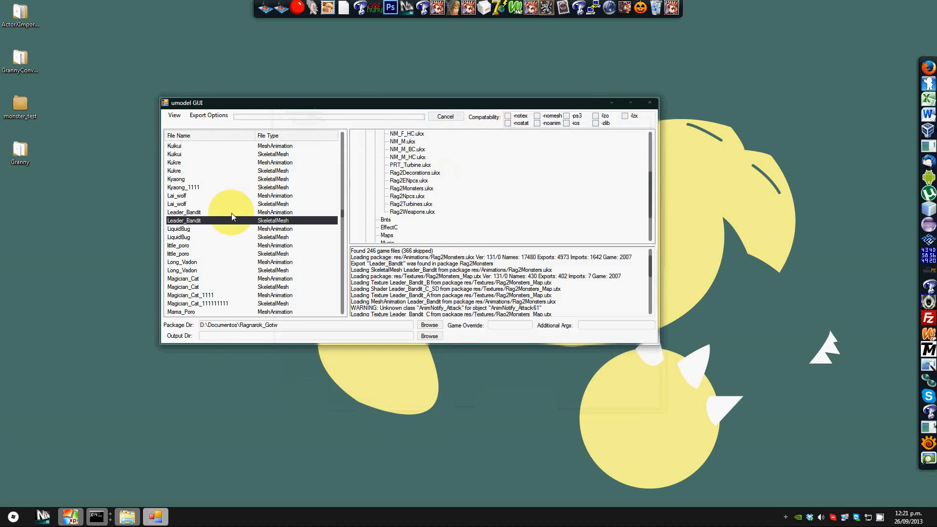
Step: Open the Mejonora skeletal mesh in the viewer, orbit it to inspect it, and close the viewer
scroll(227, 225, "down", 4)
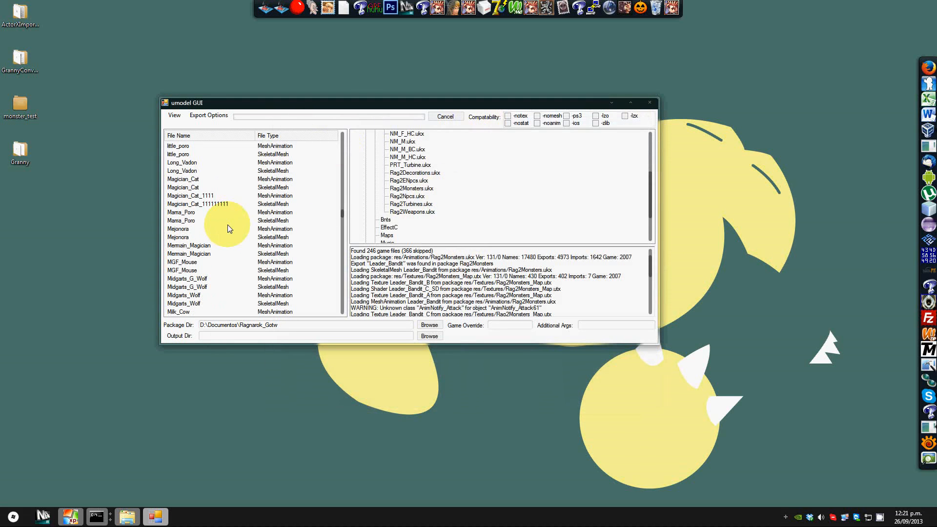
scroll(227, 225, "down", 1)
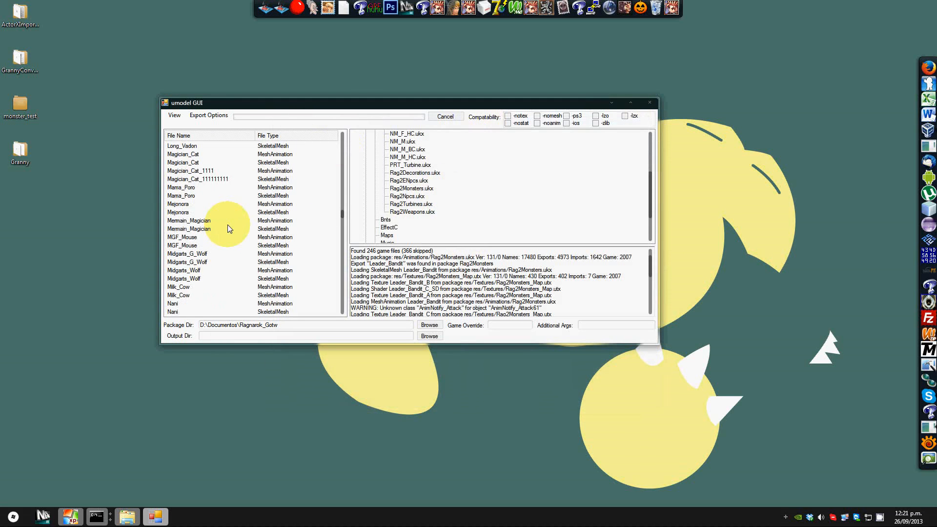
double_click(174, 213)
left_click_drag(471, 263, 469, 264)
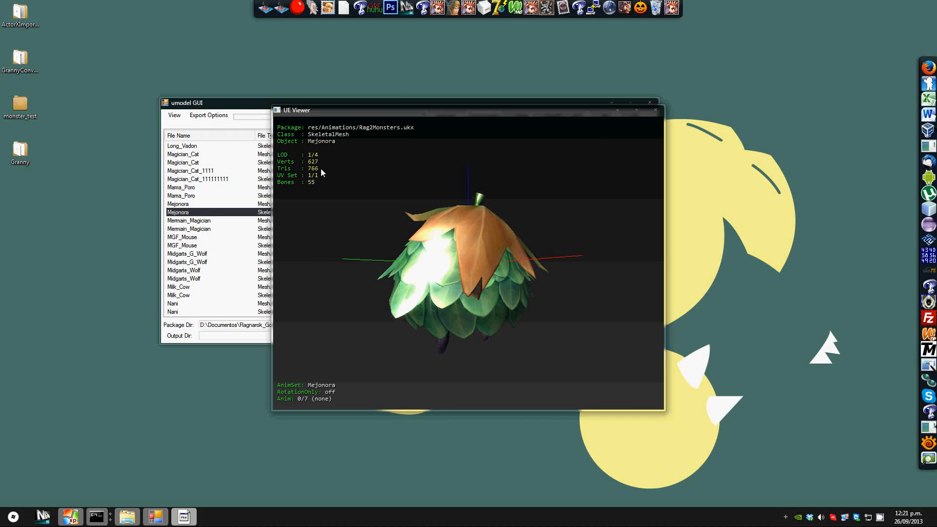
left_click_drag(433, 238, 473, 262)
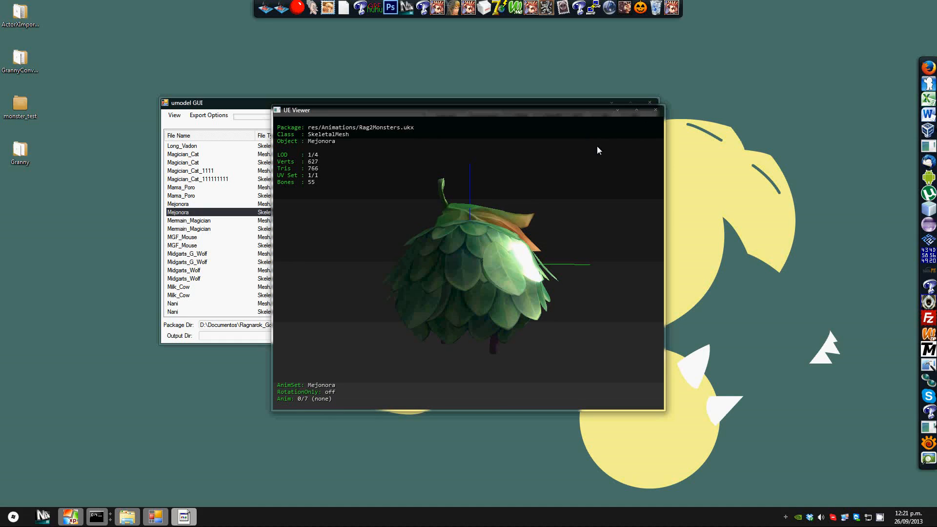
left_click(656, 114)
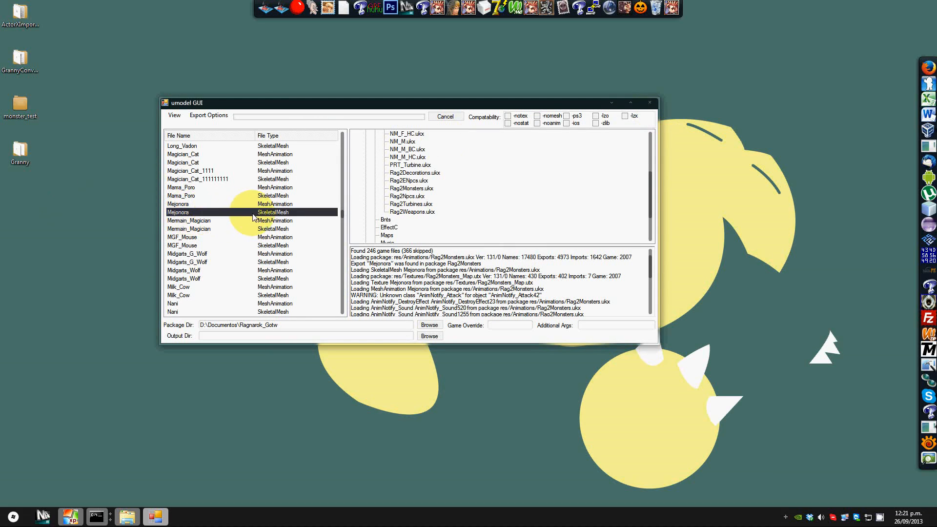
Step: Set the output directory to the monster_test folder on the desktop
left_click(357, 338)
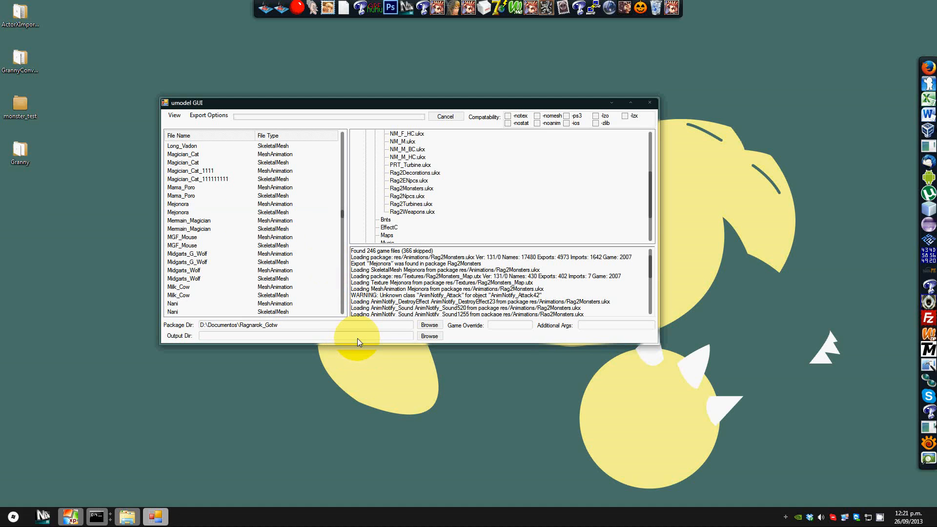
left_click(430, 338)
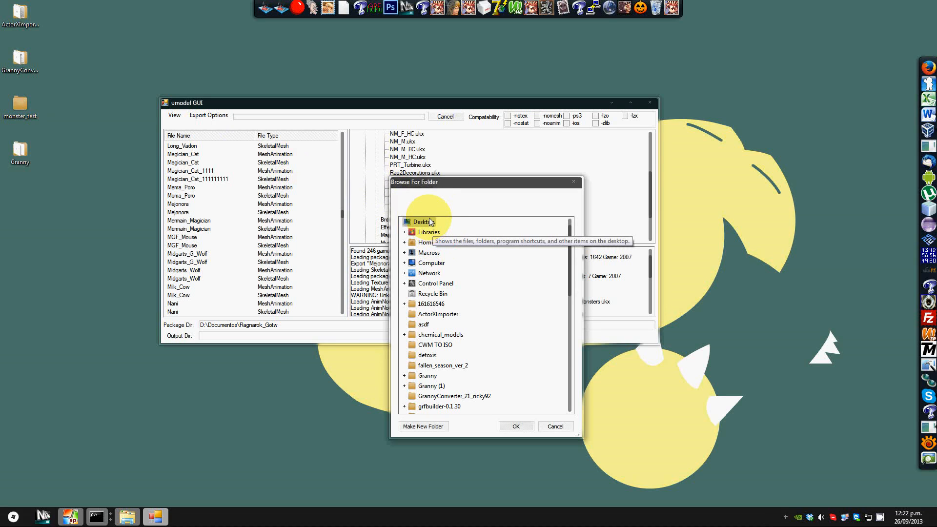
left_click_drag(572, 233, 576, 277)
left_click(433, 345)
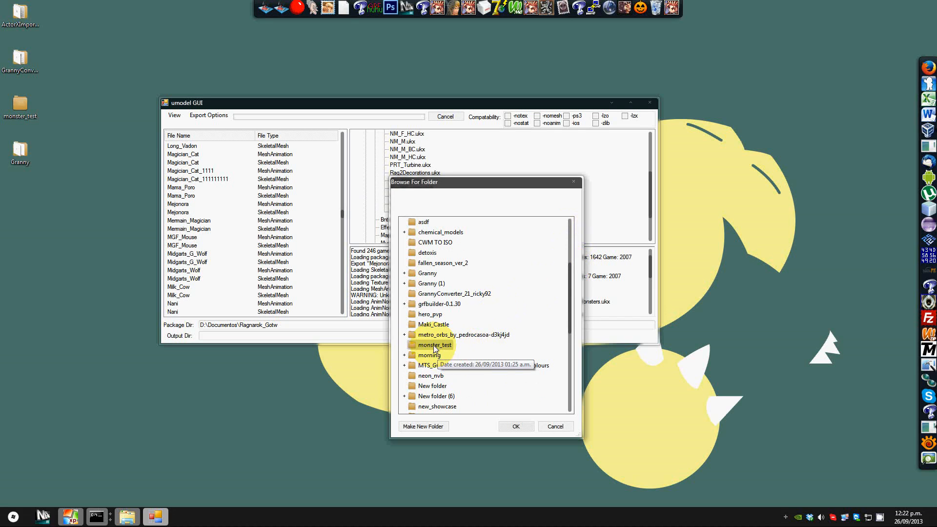
left_click(516, 426)
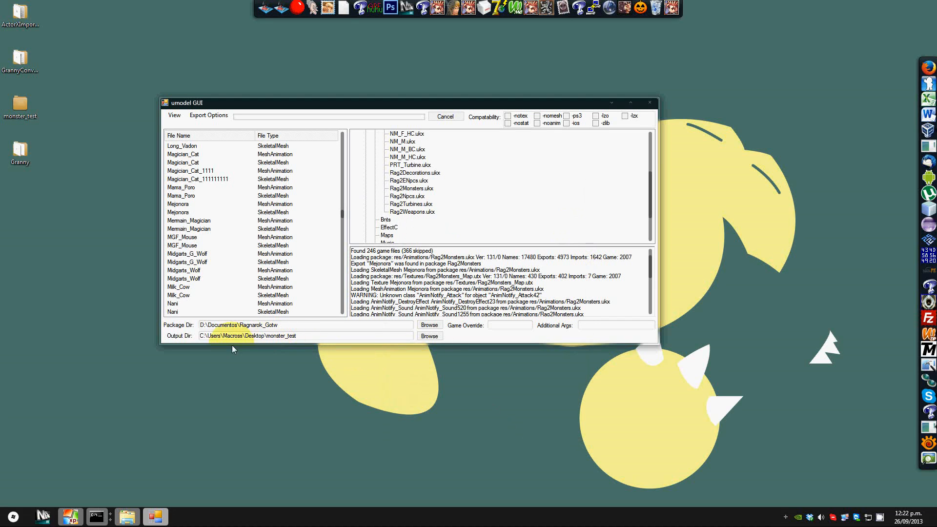
Step: Try to open the Mejonora skeletal mesh in the viewer again
left_click_drag(203, 336, 303, 338)
left_click_drag(231, 326, 314, 335)
left_click(315, 335)
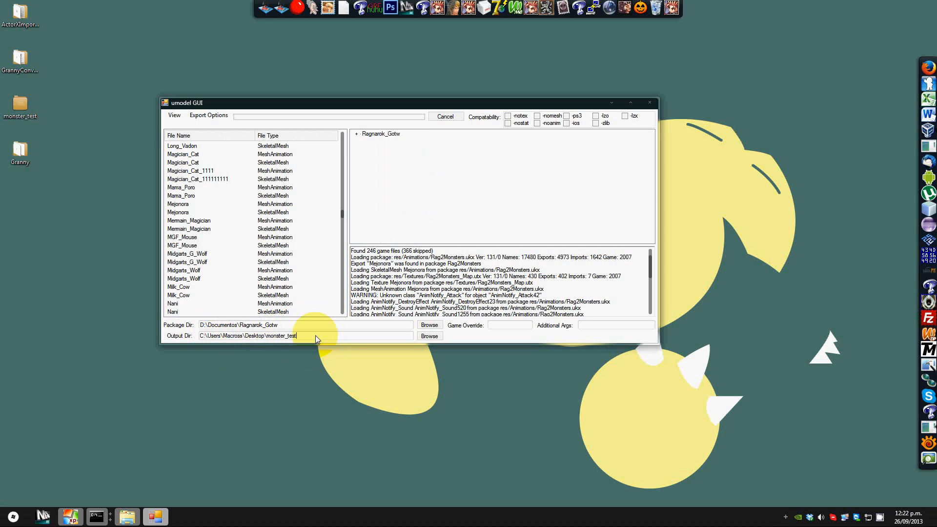
left_click(186, 214)
double_click(186, 213)
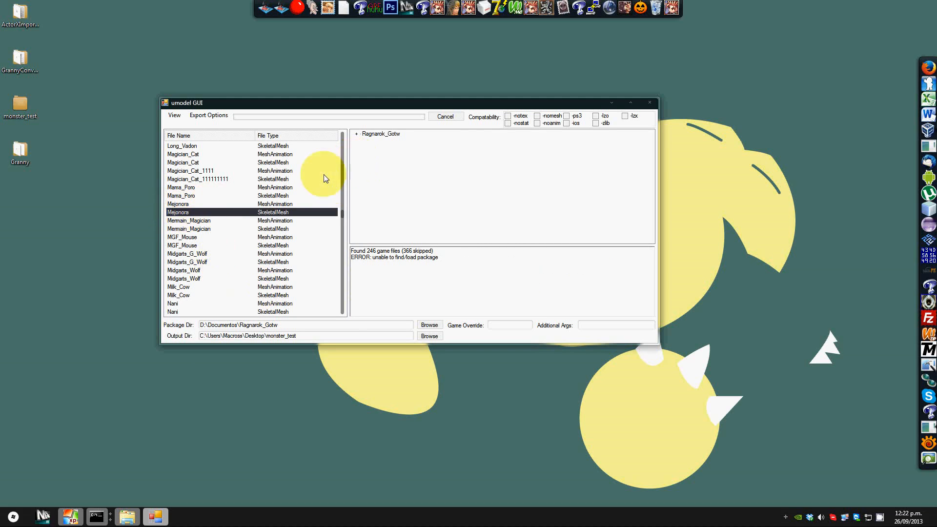
Step: Expand res > Animations in the package tree and reload the Rag2Monsters.ukx package
left_click(356, 134)
left_click(365, 157)
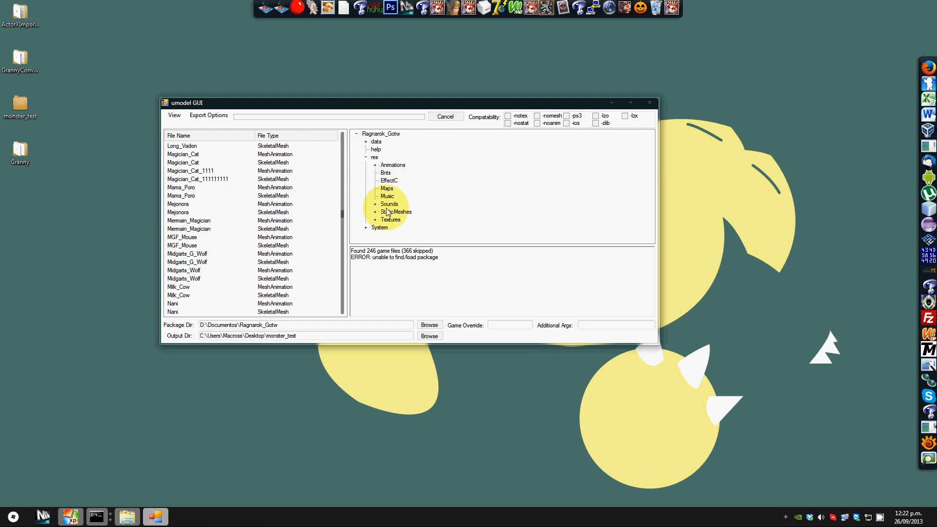
left_click(375, 165)
scroll(420, 209, "down", 1)
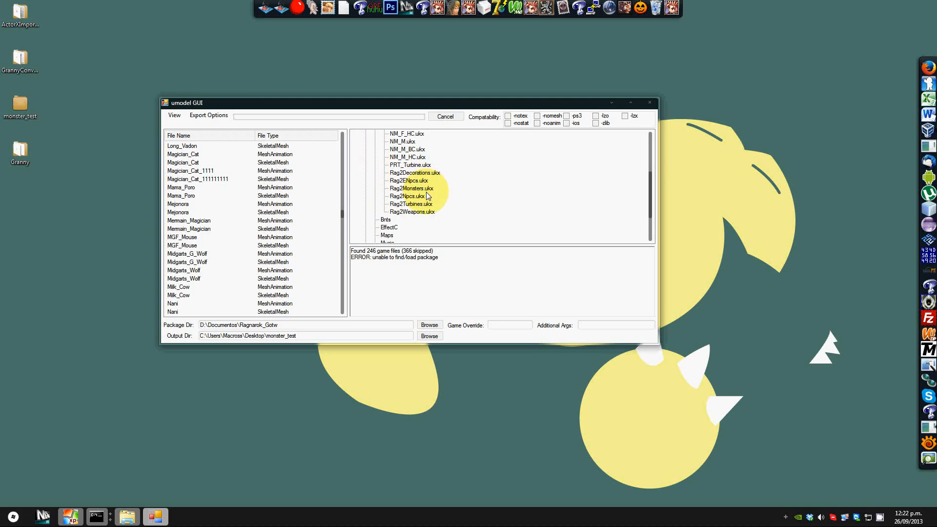
left_click(420, 189)
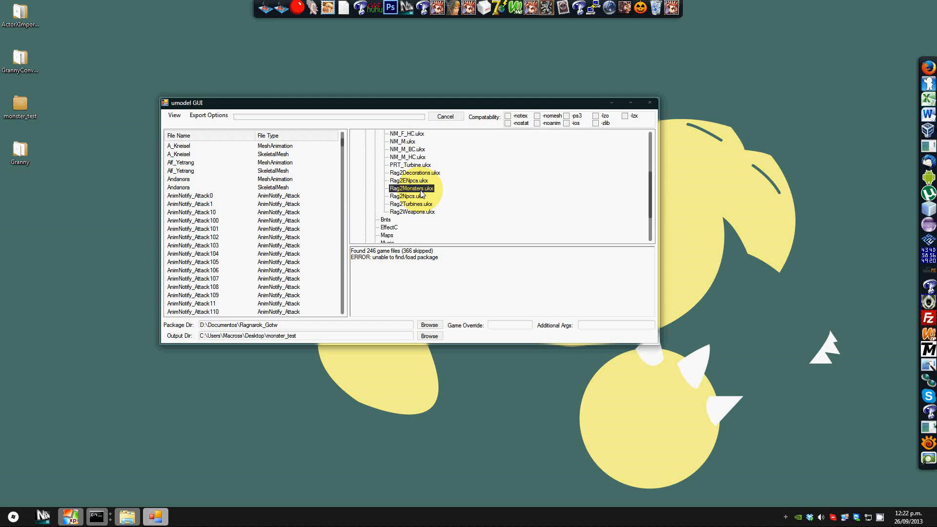
Step: Sort the package contents by file name and scroll through the entries
left_click_drag(342, 145, 343, 313)
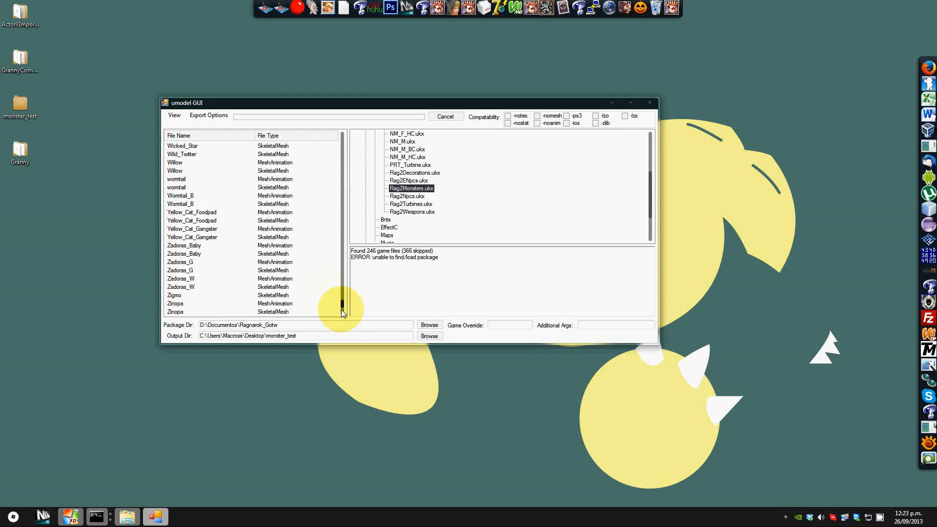
left_click(338, 272)
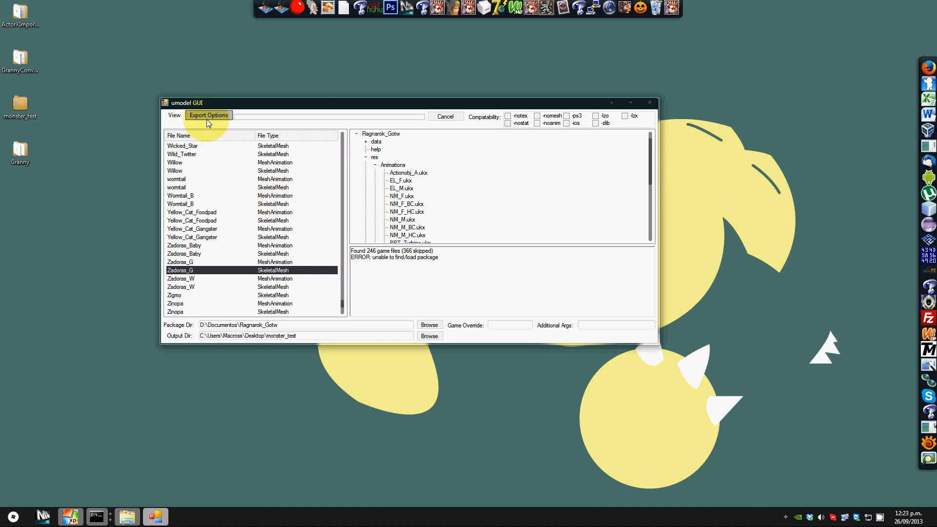
left_click(207, 135)
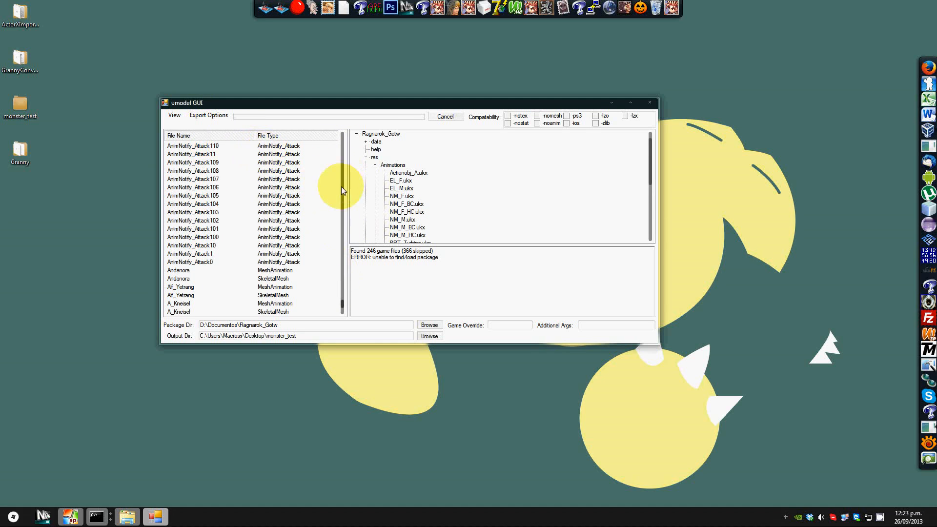
left_click(342, 278)
left_click(341, 283)
mouse_move(342, 289)
left_mouse_down()
mouse_move(355, 139)
mouse_move(341, 223)
mouse_move(350, 306)
left_mouse_up()
left_click(235, 138)
left_click(249, 188)
scroll(249, 188, "up", 2)
scroll(249, 189, "up", 20)
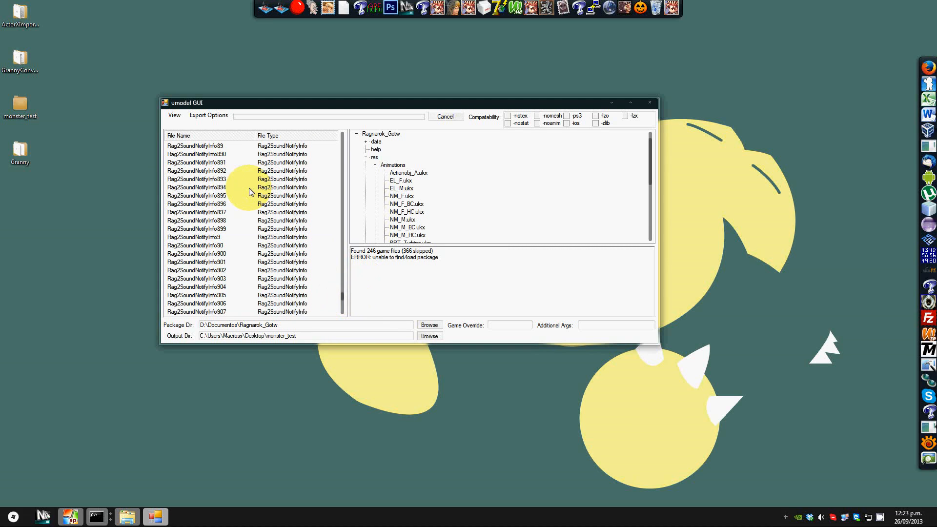
Step: Export the Mejonora skeletal mesh and reselect the Mejonora animation and mesh entries
left_click_drag(341, 293, 356, 211)
left_click(237, 281)
left_click(237, 288)
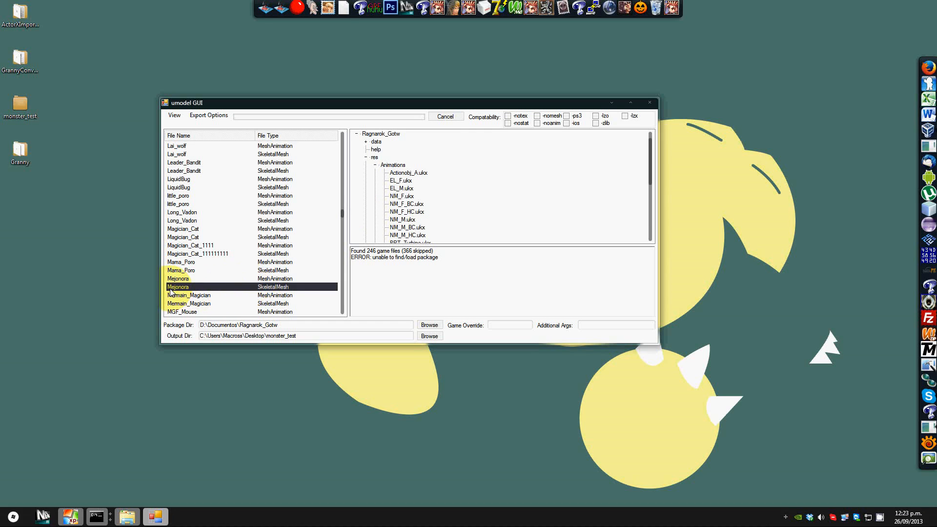
right_click(268, 289)
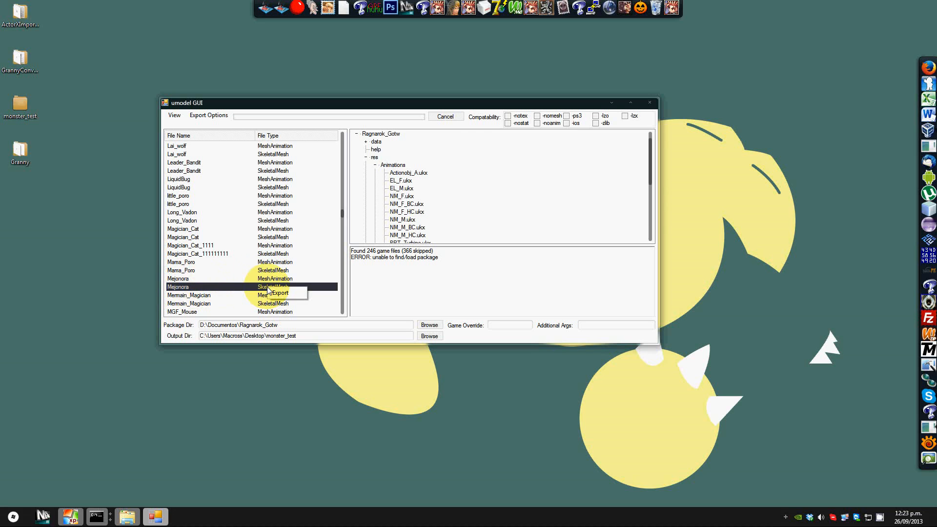
left_click(279, 292)
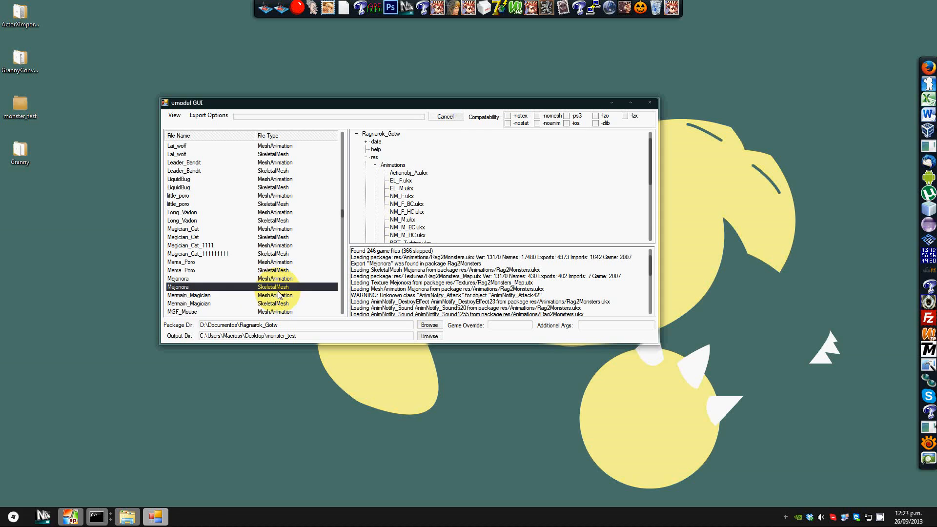
left_click(264, 279)
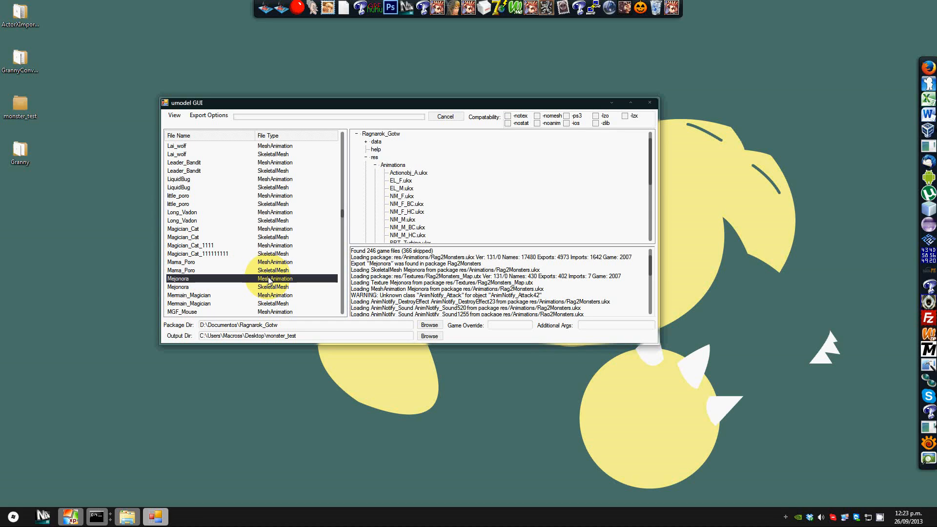
left_click(216, 287)
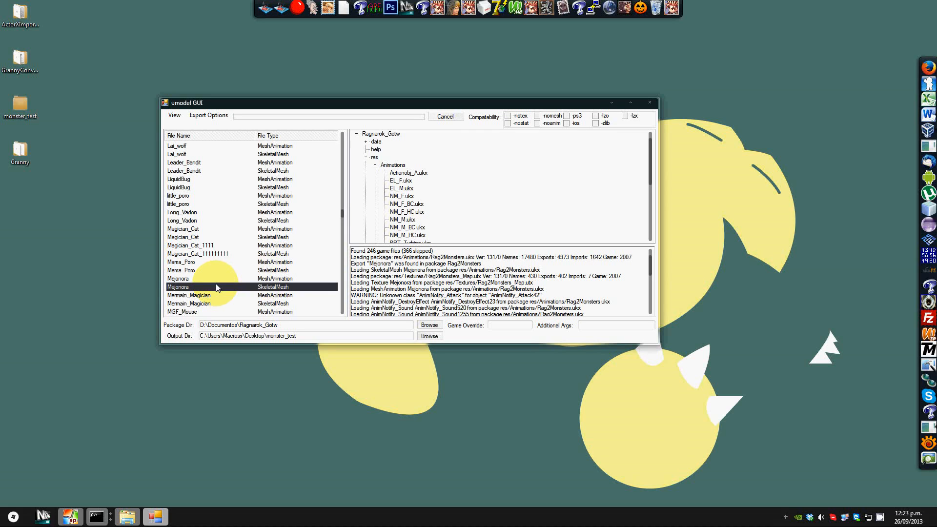
Step: Select the Mejonora animation entry and open the monster_test output folder from the desktop
left_click(235, 284)
left_click(268, 279)
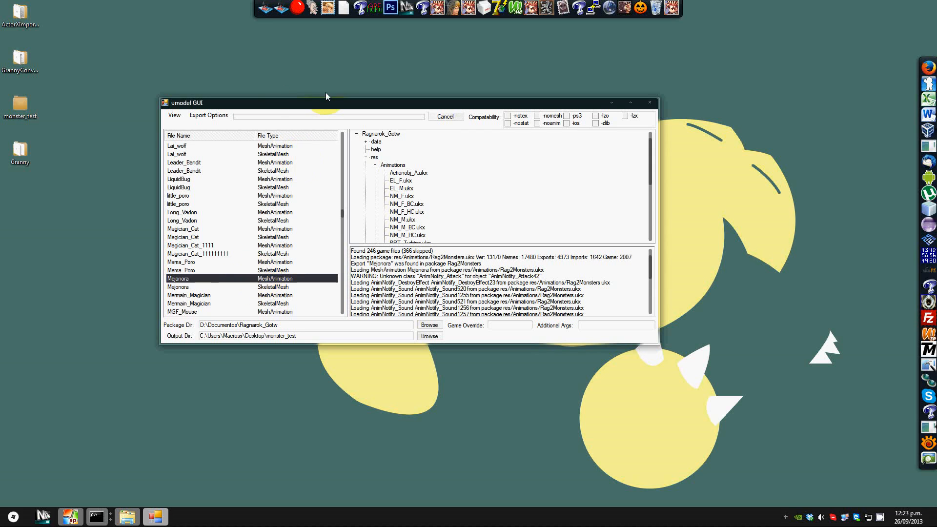
left_click(27, 105)
double_click(27, 104)
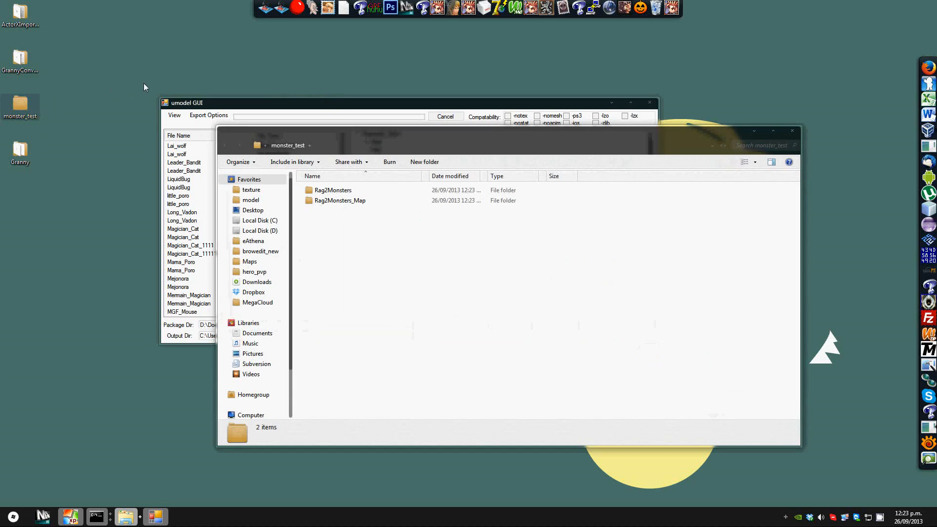
left_click_drag(336, 136, 225, 144)
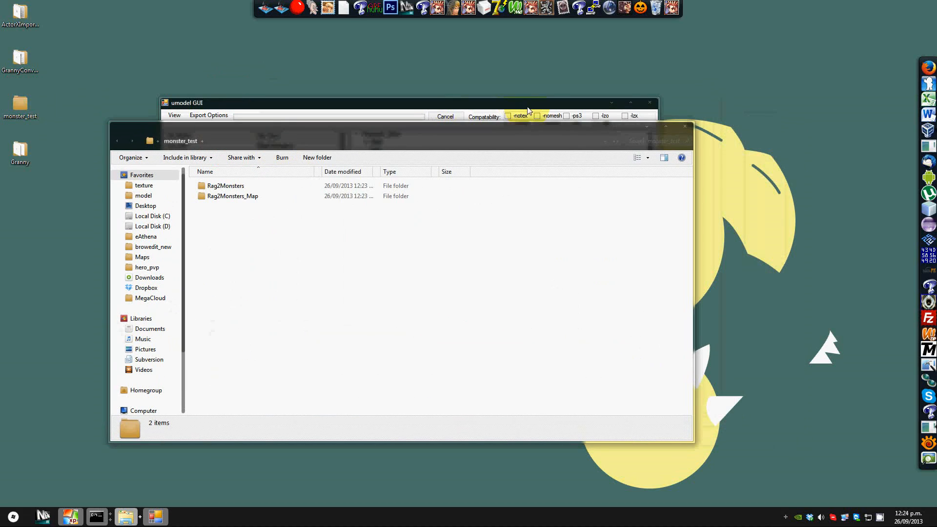
Step: Browse the exported Rag2Monsters MeshAnimation and SkeletalMesh folders to find Mejonora.psa and Mejonora.psk
left_click(611, 98)
left_click(205, 429)
double_click(239, 185)
left_click(236, 186)
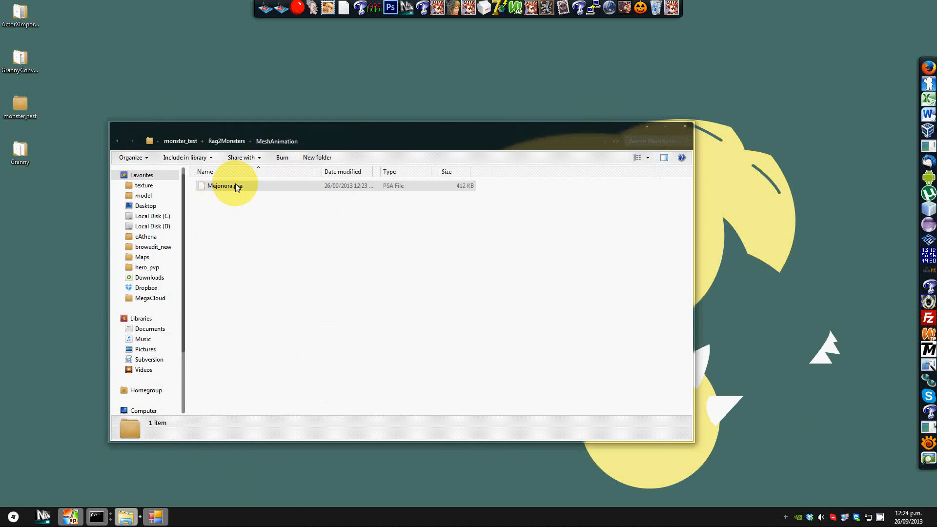
double_click(235, 184)
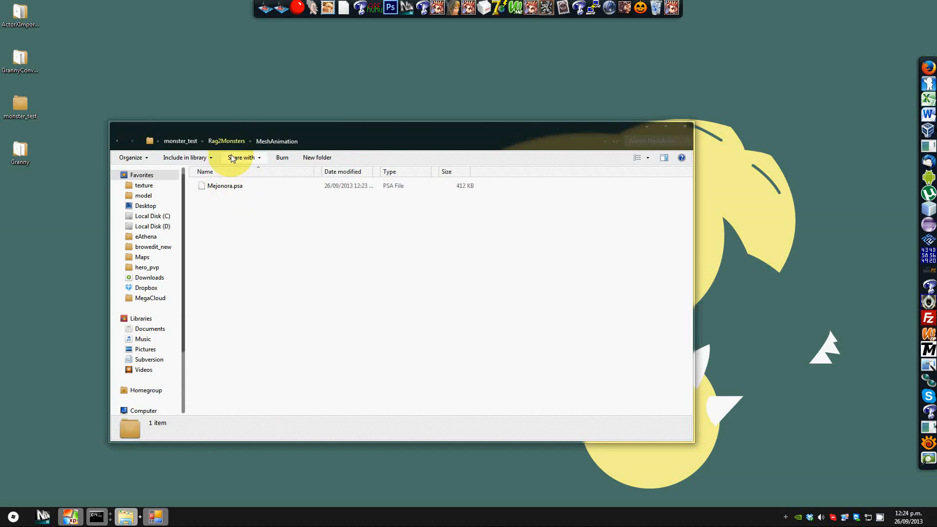
left_click(217, 139)
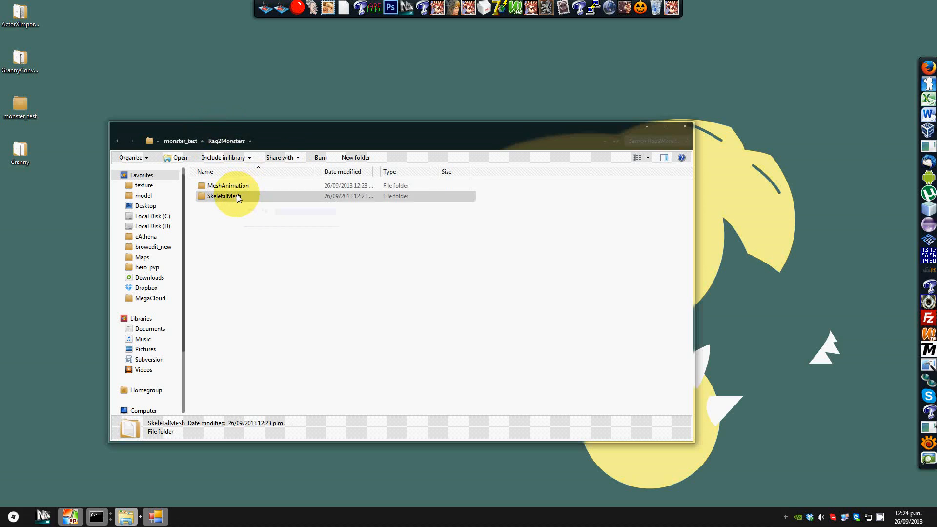
double_click(234, 195)
left_click(227, 190)
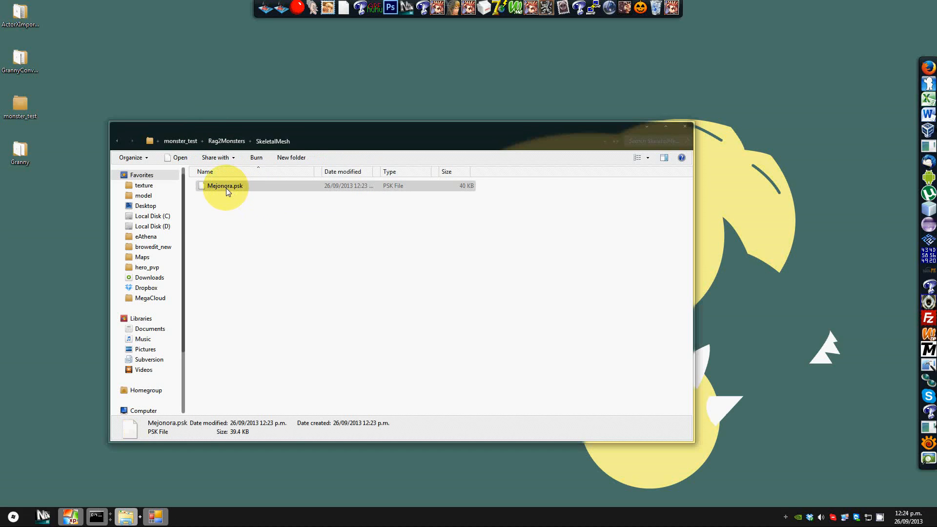
Step: Open the Rag2Monsters_Map Texture folder and select the Mejonora texture file
left_click(228, 141)
left_click(193, 144)
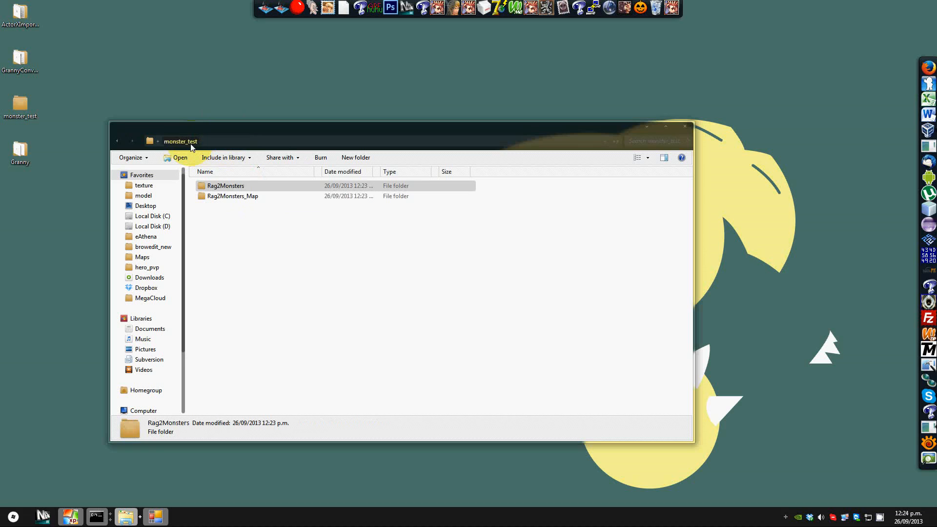
double_click(240, 197)
double_click(216, 185)
left_click(216, 184)
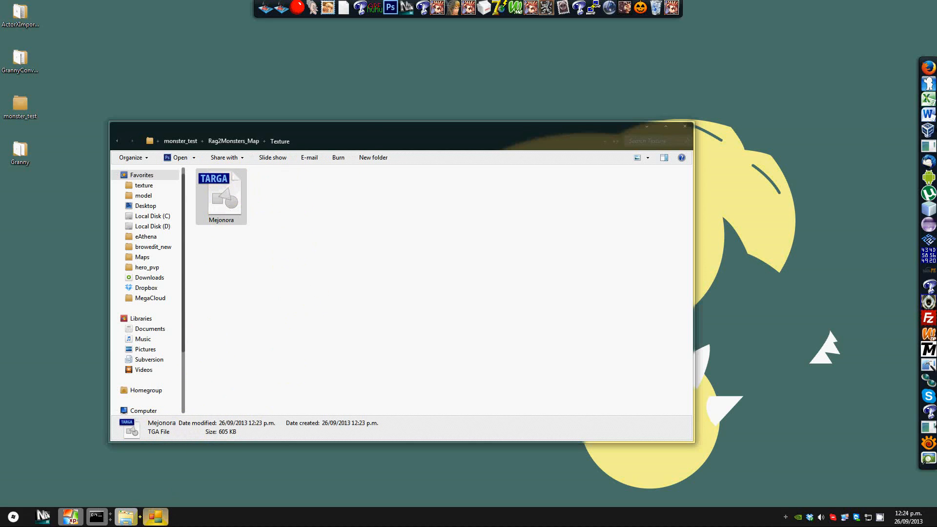
Step: Close the umodel GUI window
left_click(155, 517)
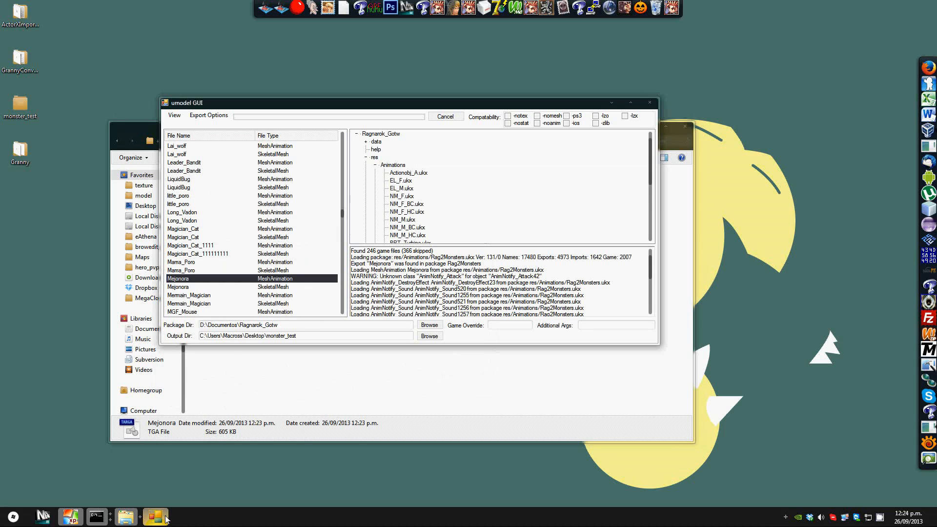
left_click(649, 103)
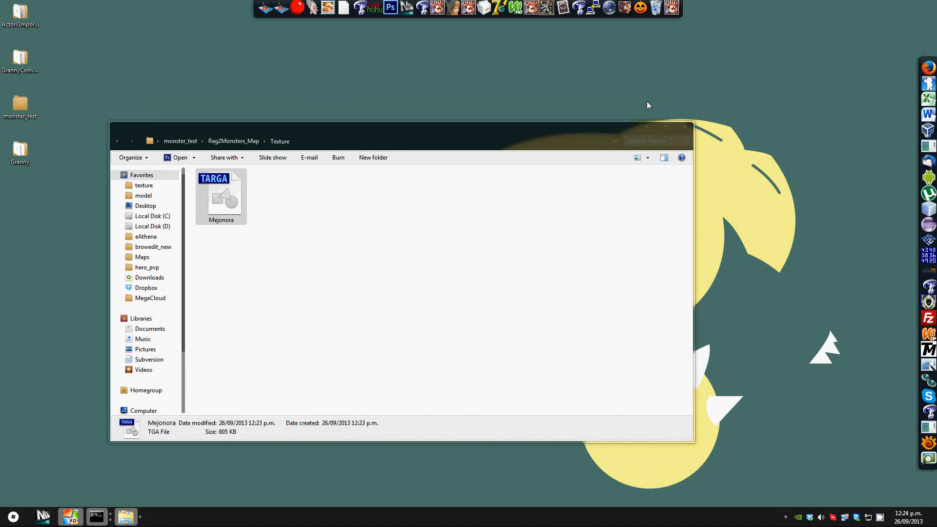
left_click(336, 202)
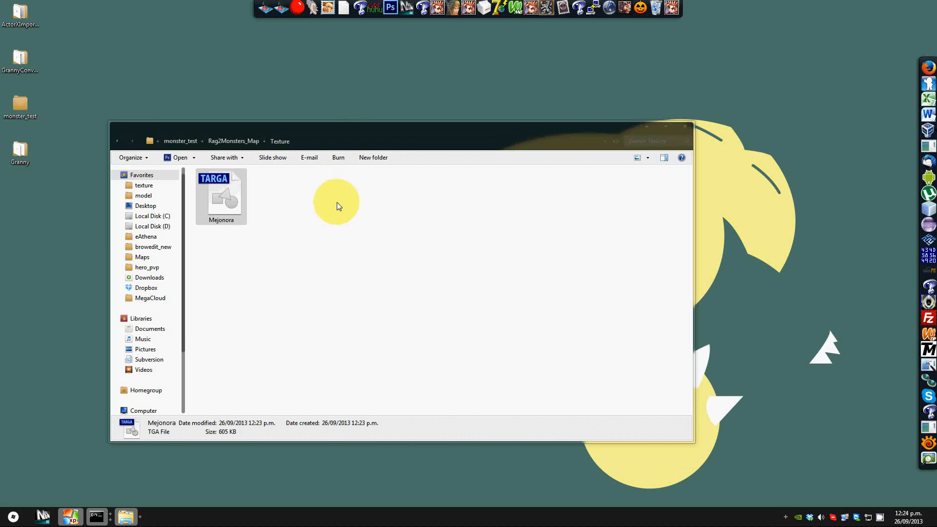
left_click(238, 204)
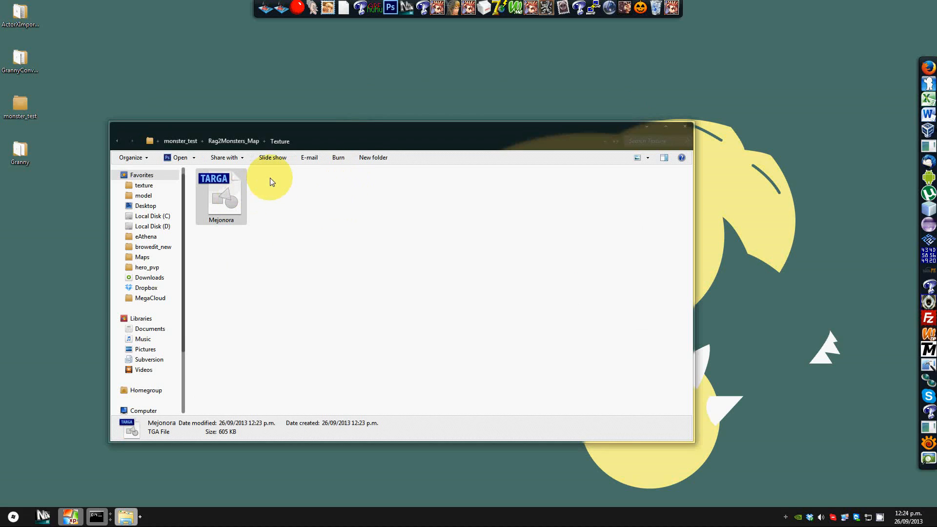
Step: Paste the Mejonora texture into the Rag2Monsters SkeletalMesh folder beside Mejonora.psk
left_click(243, 143)
left_click(188, 141)
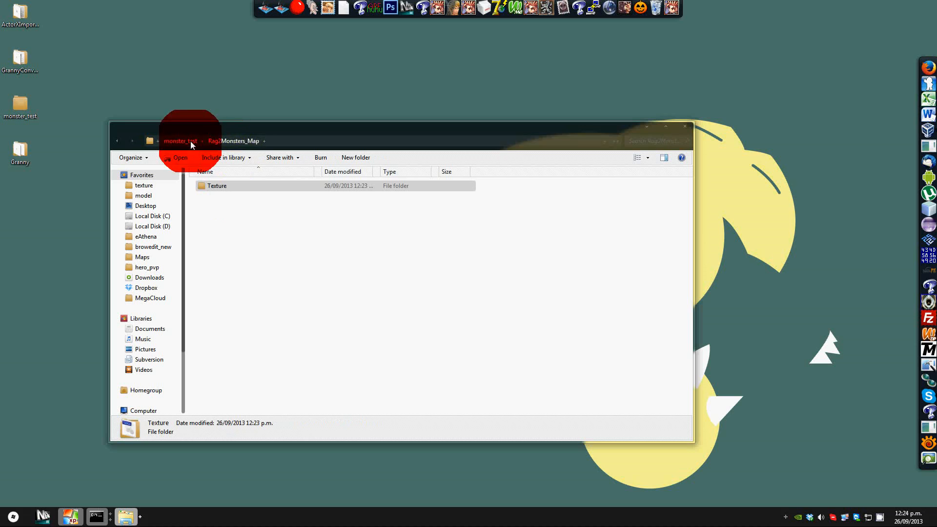
double_click(214, 184)
double_click(223, 196)
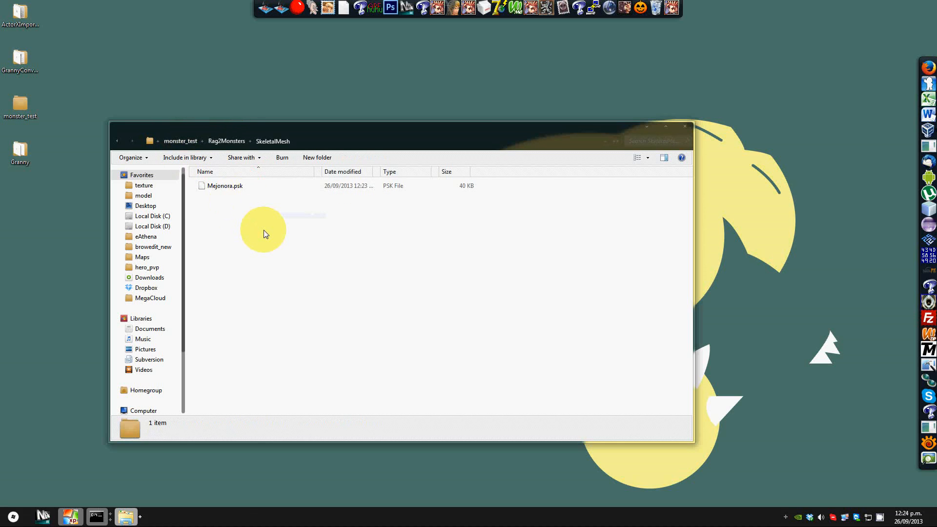
left_click(227, 203)
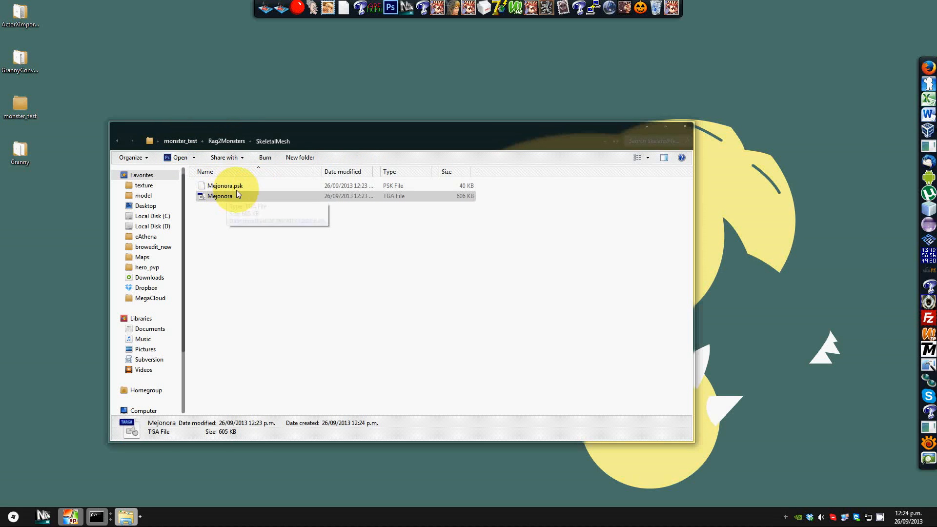
Step: Open the ActorXImporter folder on the desktop to check its scripts, then close it
left_click_drag(283, 129, 338, 75)
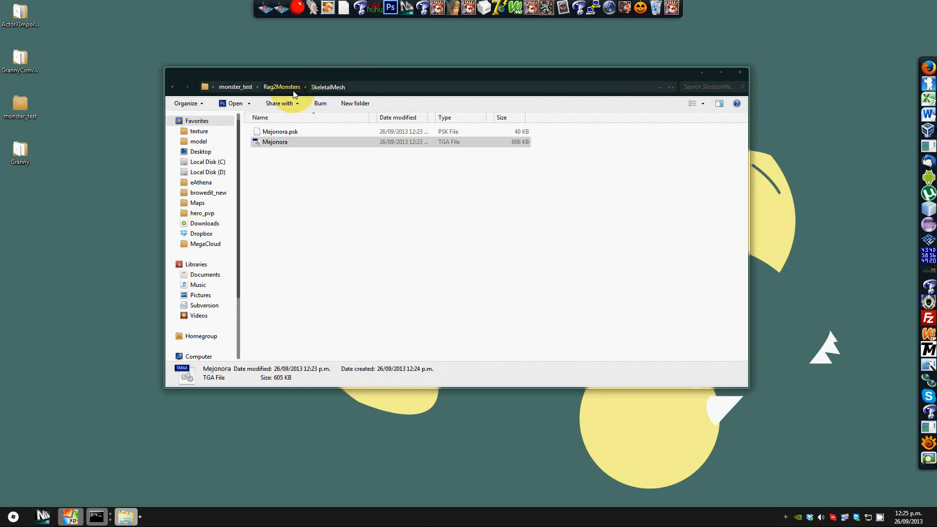
left_click(297, 134)
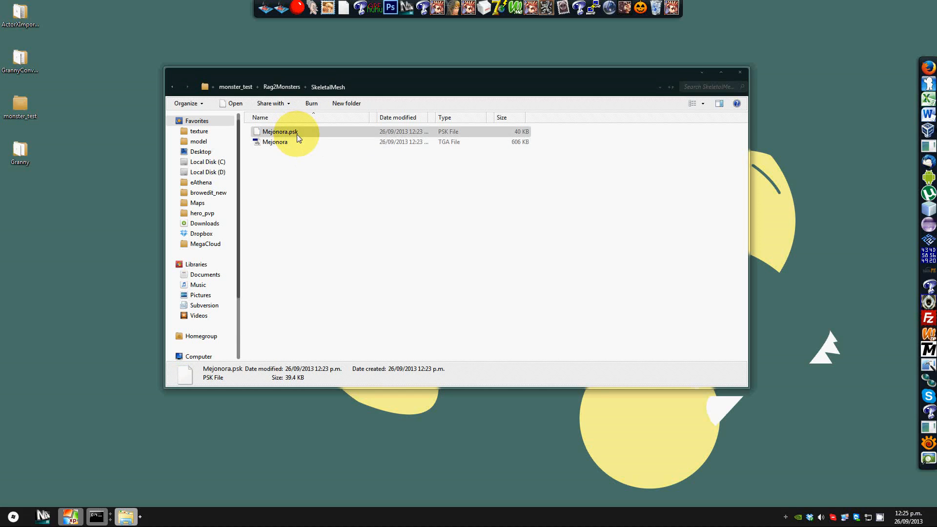
left_click(21, 17)
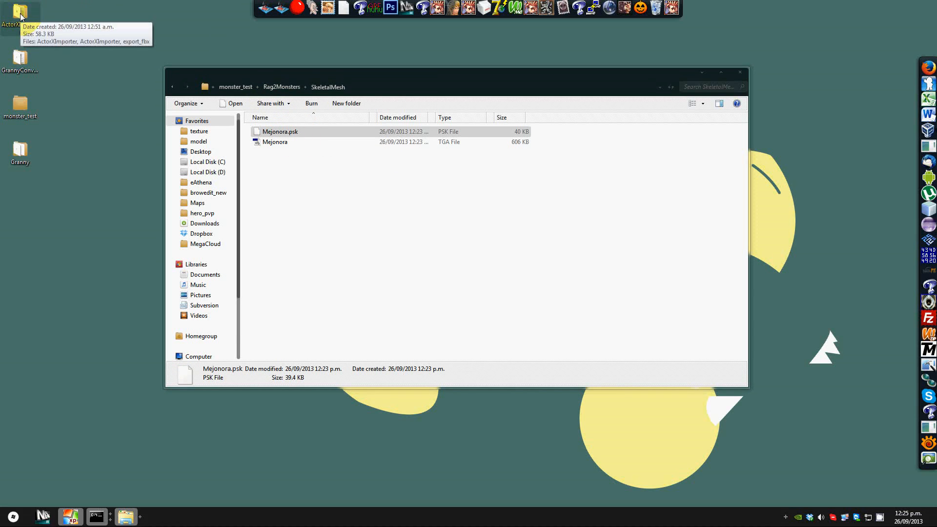
double_click(21, 17)
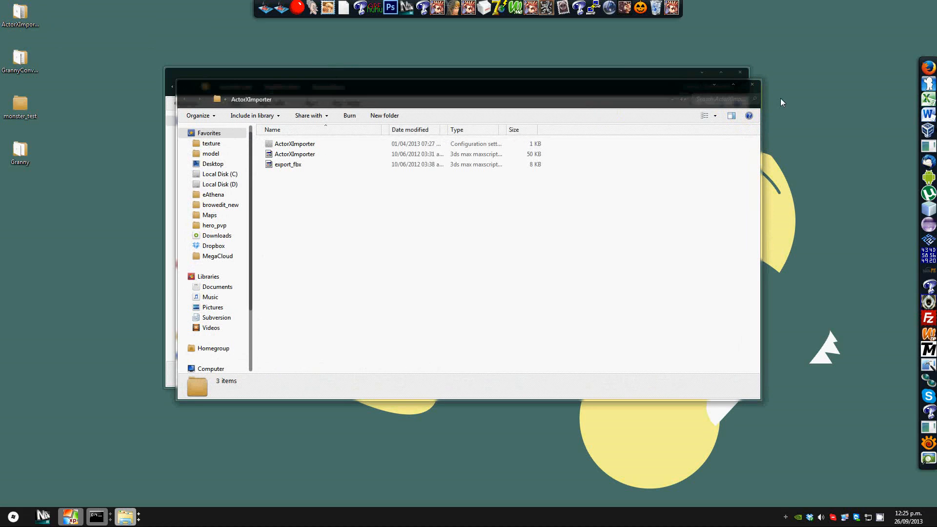
left_click(755, 85)
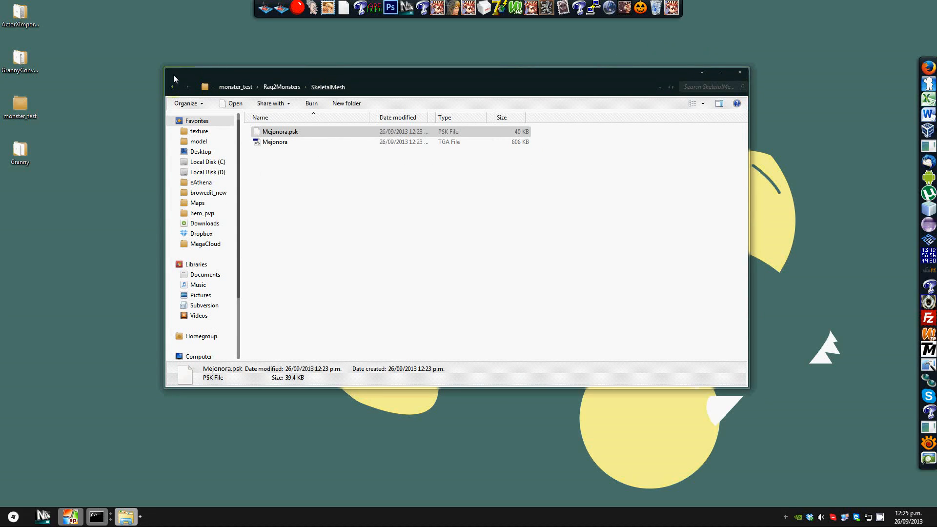
Step: Bring up the 3ds Max 7 virtual machine window, then minimize it
left_click_drag(167, 69, 354, 60)
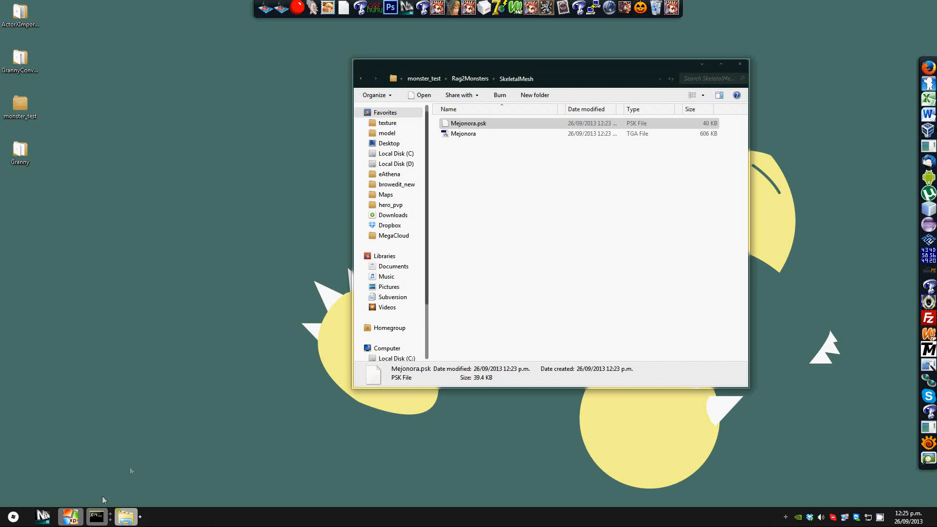
left_click(77, 516)
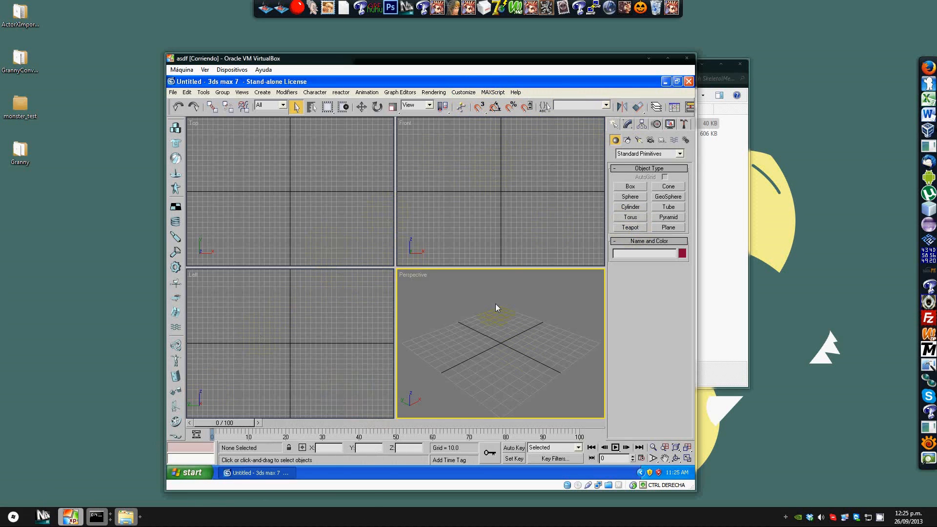
left_click_drag(279, 60, 276, 53)
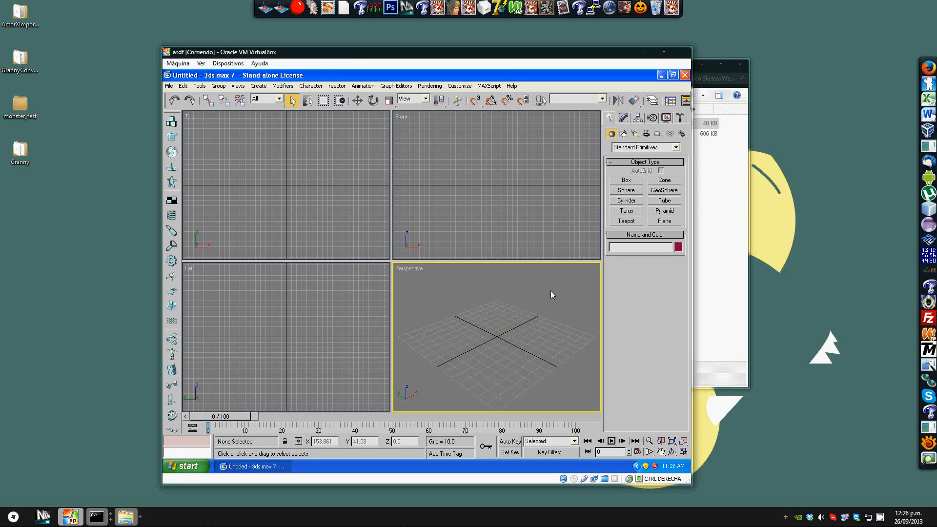
left_click(644, 52)
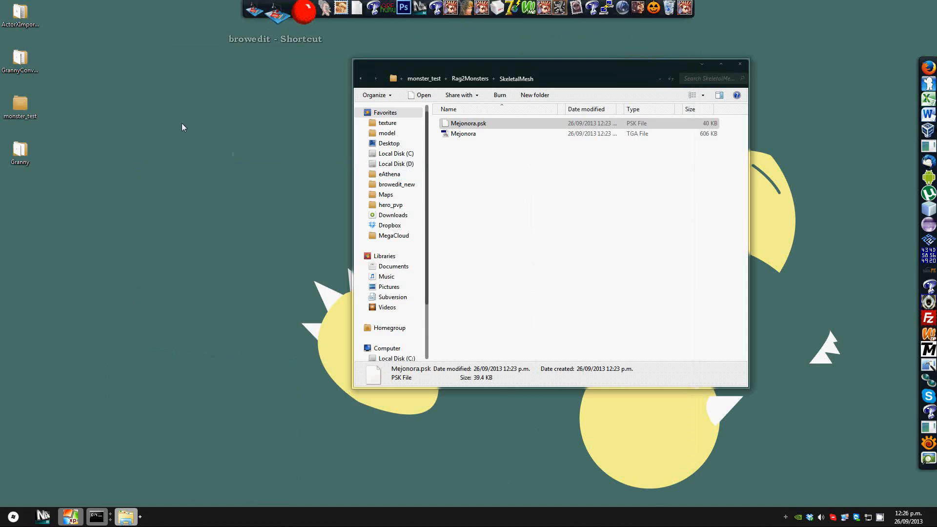
Step: Copy the monster_test folder into the VirtualBox folder on Local Disk D
left_click(15, 115)
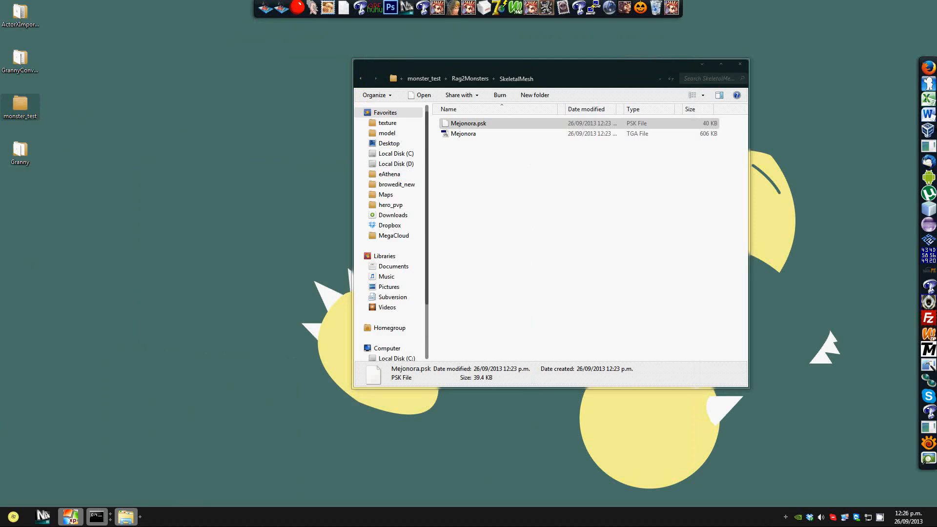
left_click(13, 517)
left_click(148, 352)
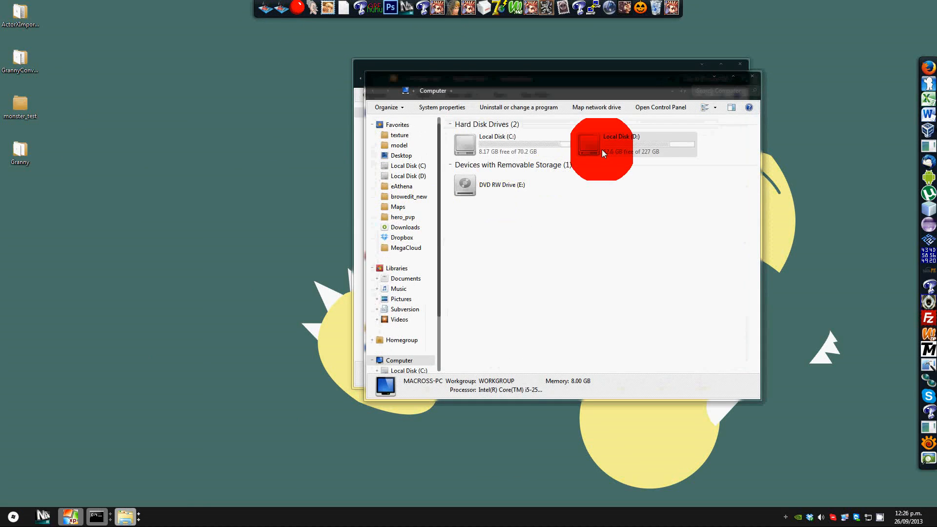
double_click(601, 150)
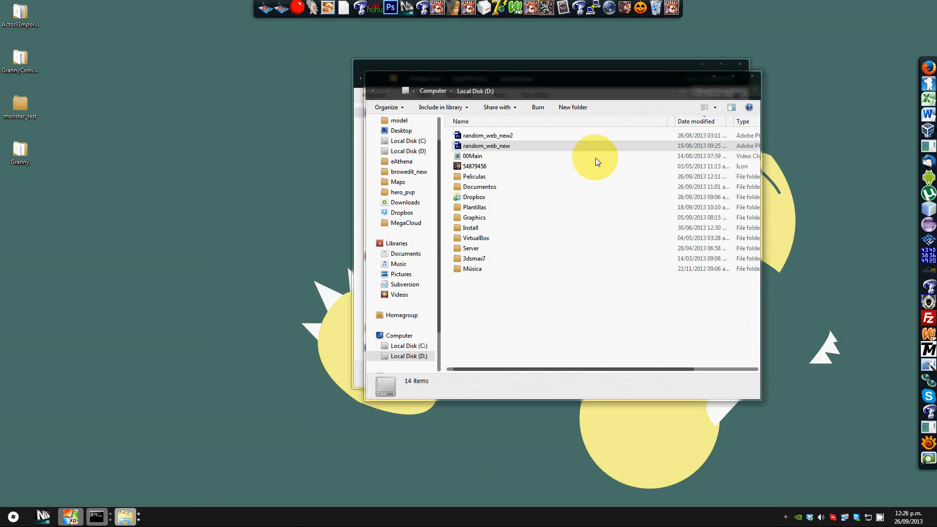
double_click(494, 237)
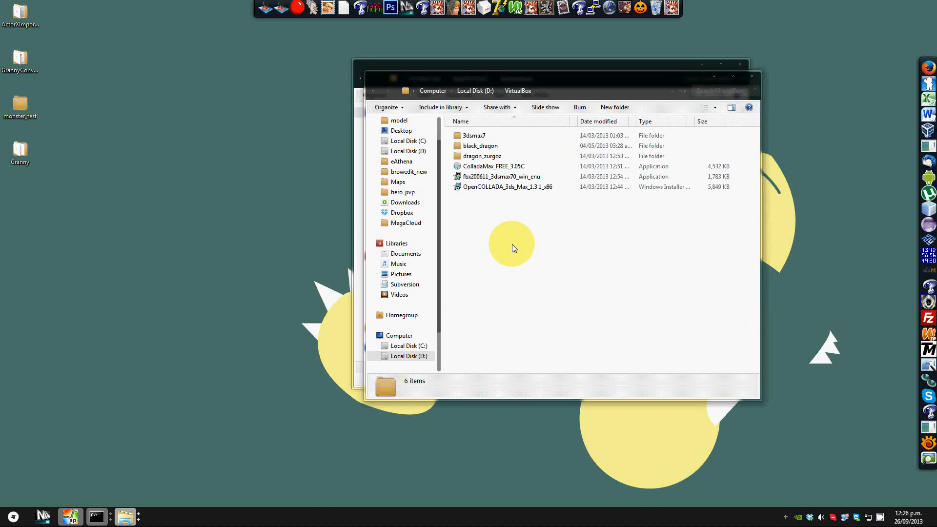
key("ctrl+v")
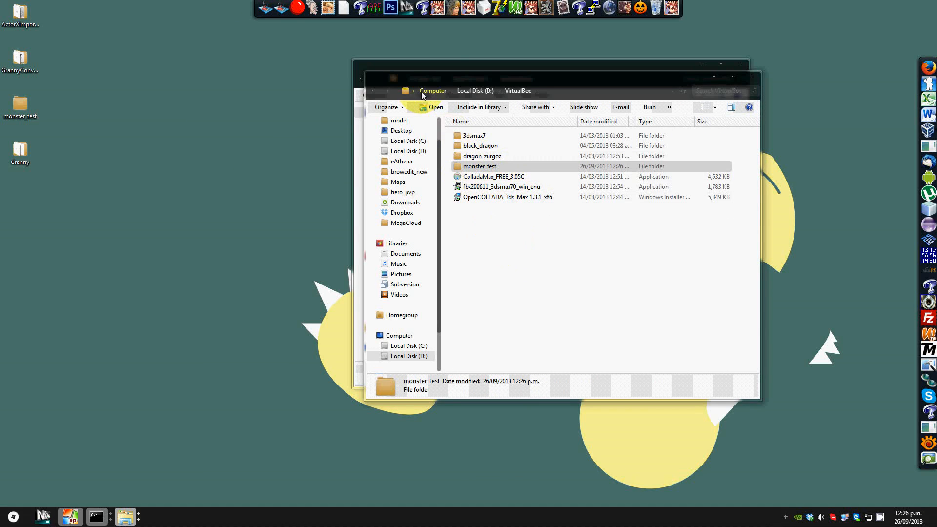
Step: Bring up the 3ds Max 7 virtual machine window and reposition it on the desktop
left_click_drag(446, 75, 314, 93)
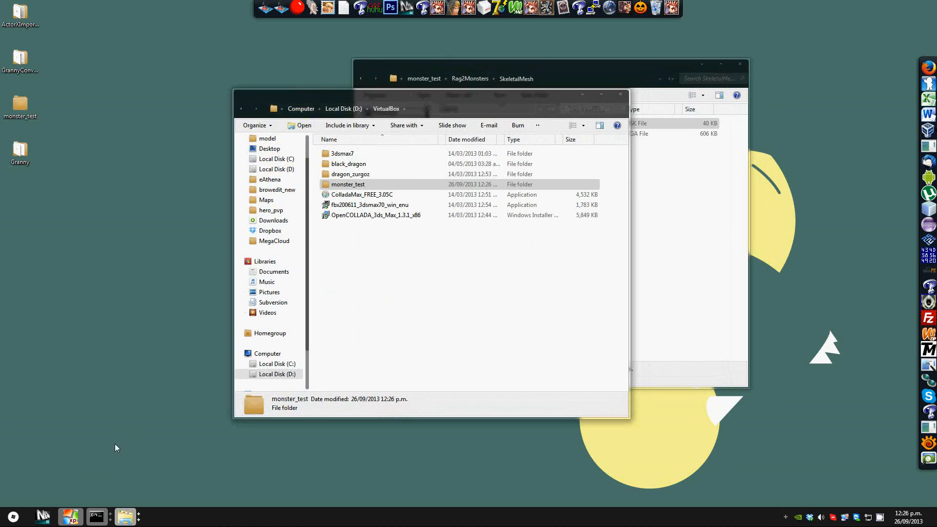
left_click(73, 513)
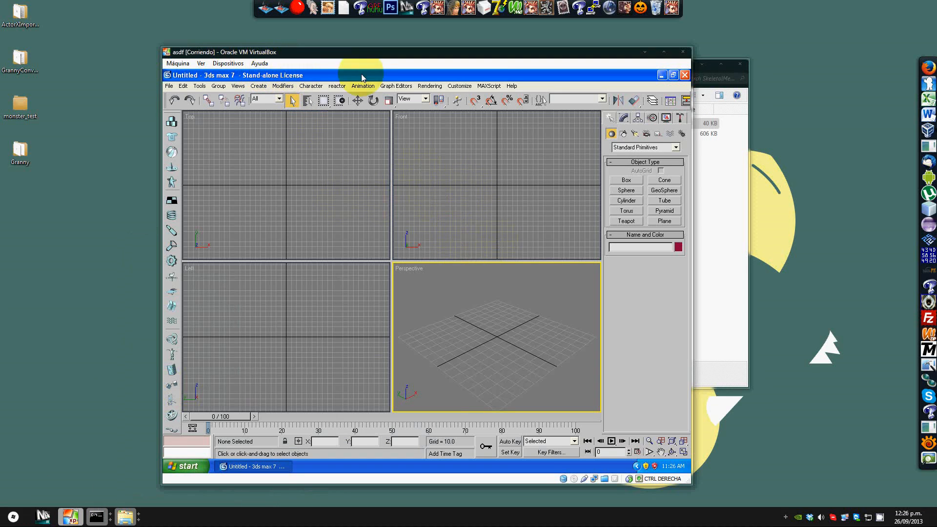
left_click_drag(588, 58, 605, 53)
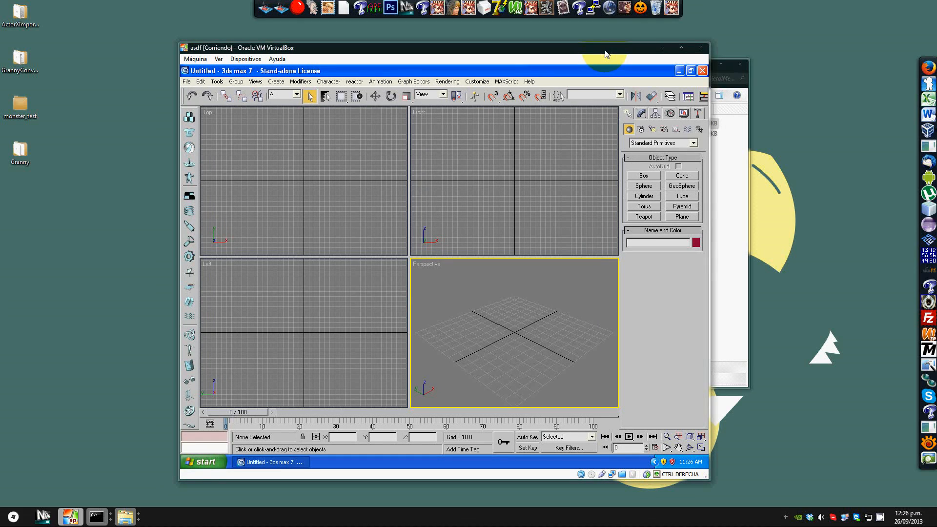
left_click(663, 48)
left_click_drag(664, 51, 798, 62)
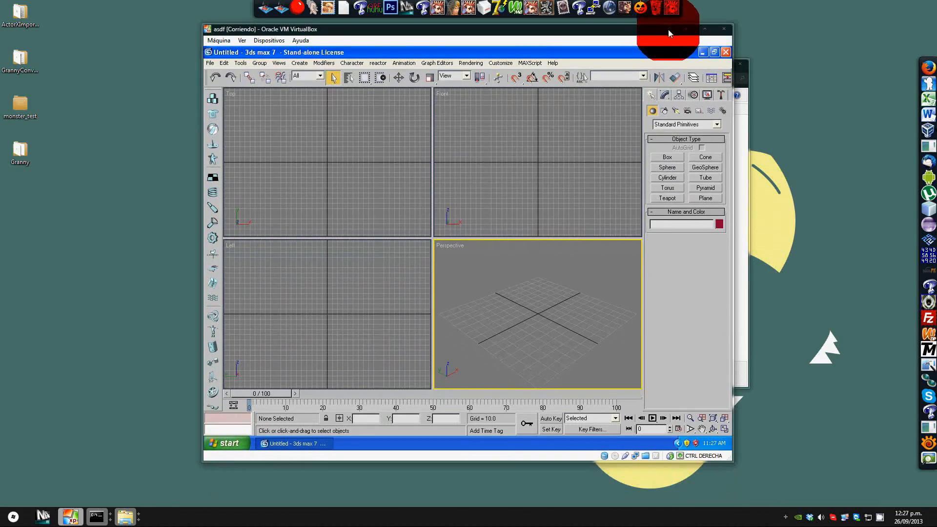
left_click_drag(669, 29, 666, 52)
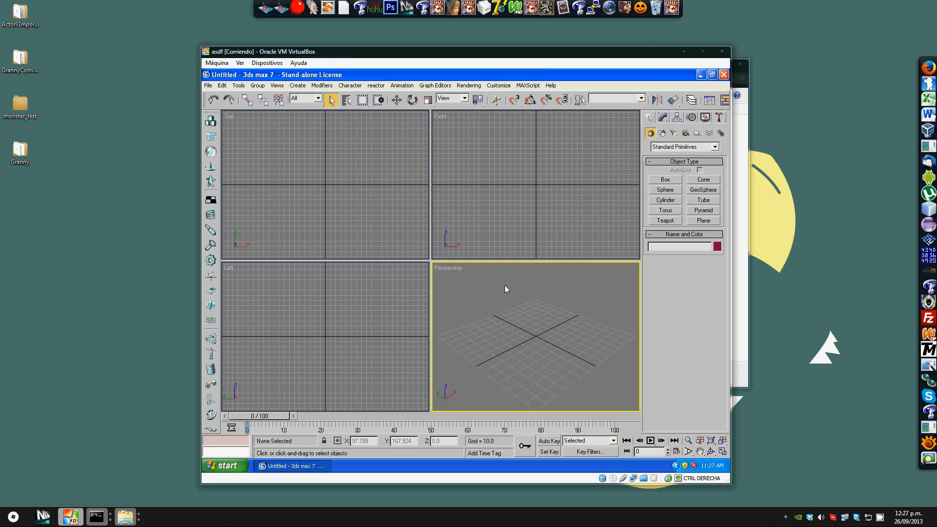
Step: Run the ActorXImporter script from the MAXScript utility with the Perspective viewport maximized
key("alt+w")
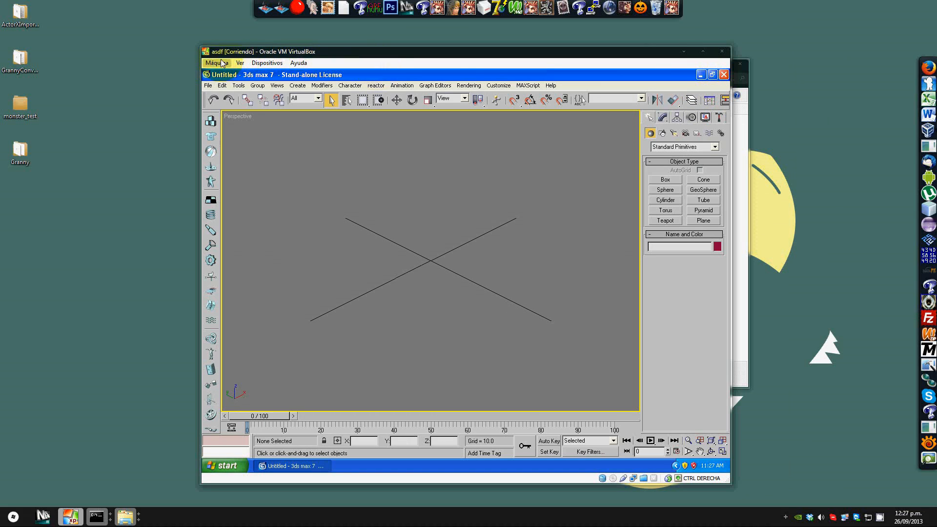
left_click(719, 117)
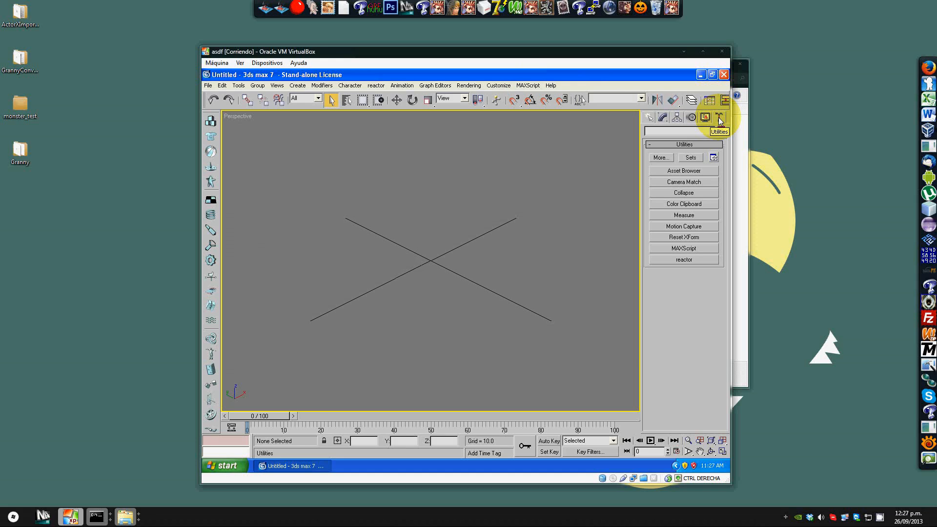
left_click(666, 247)
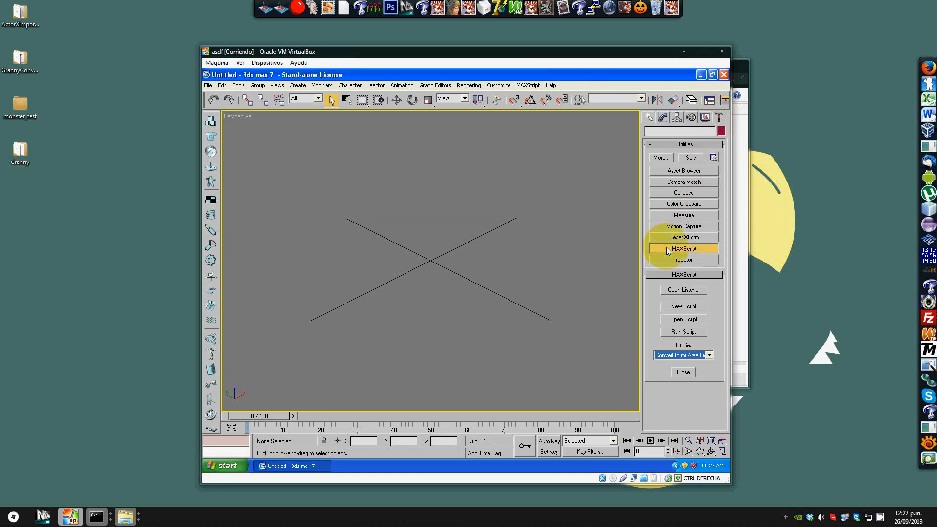
left_click(684, 332)
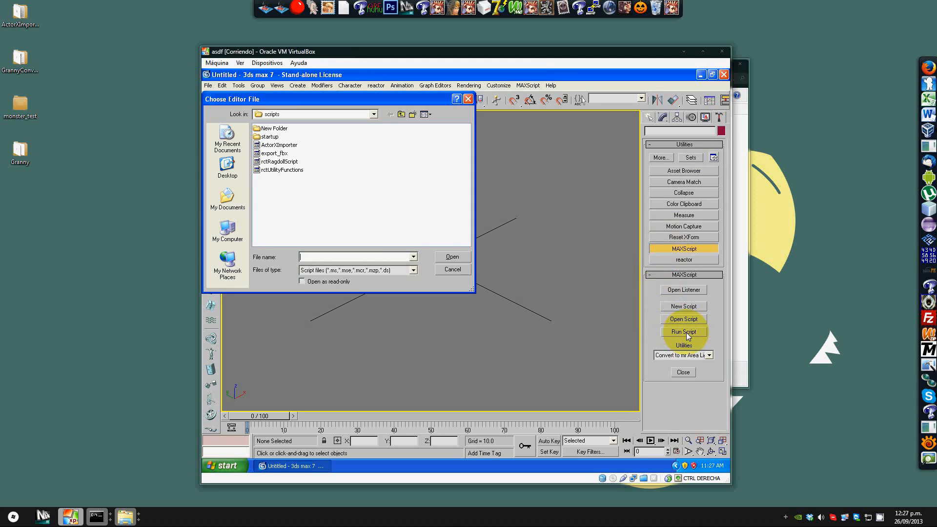
double_click(281, 145)
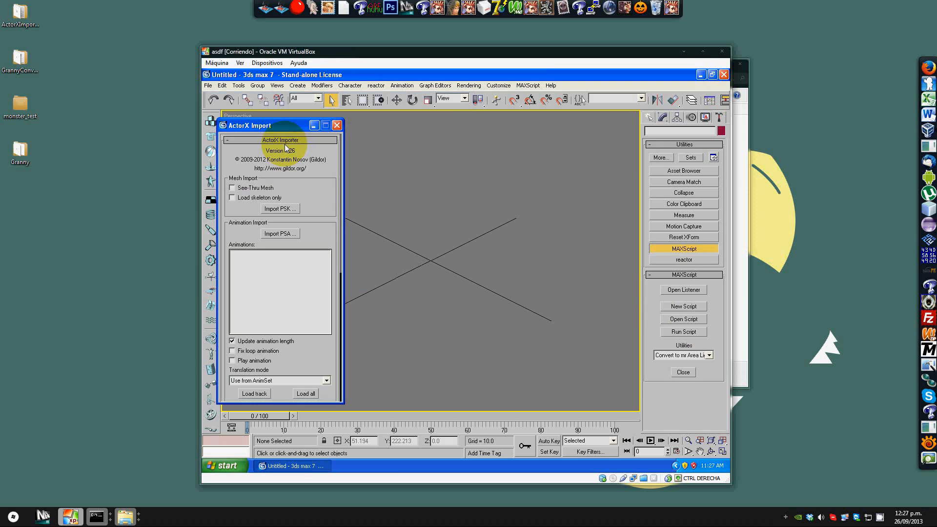
Step: Scroll through the ActorX Import panel to review its mesh, animation, tools and settings options
mouse_move(278, 121)
left_mouse_down()
mouse_move(299, 118)
mouse_move(286, 120)
left_mouse_up()
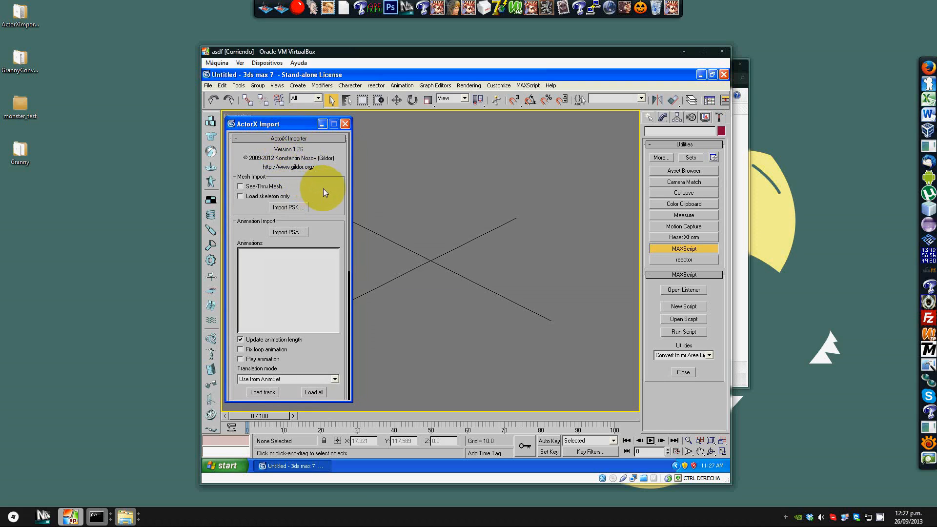
scroll(323, 189, "down", 1)
scroll(323, 189, "down", 3)
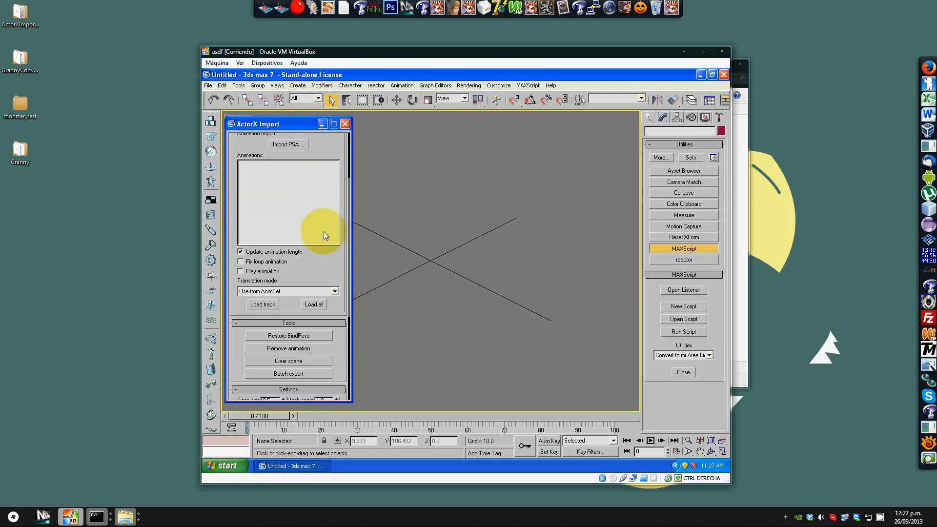
scroll(327, 279, "down", 4)
scroll(329, 282, "down", 1)
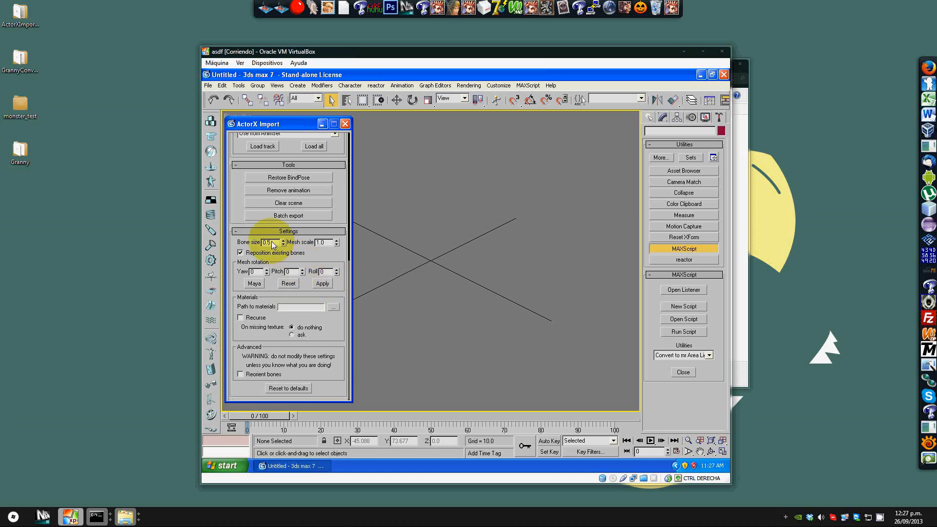
scroll(336, 281, "up", 3)
scroll(339, 277, "up", 3)
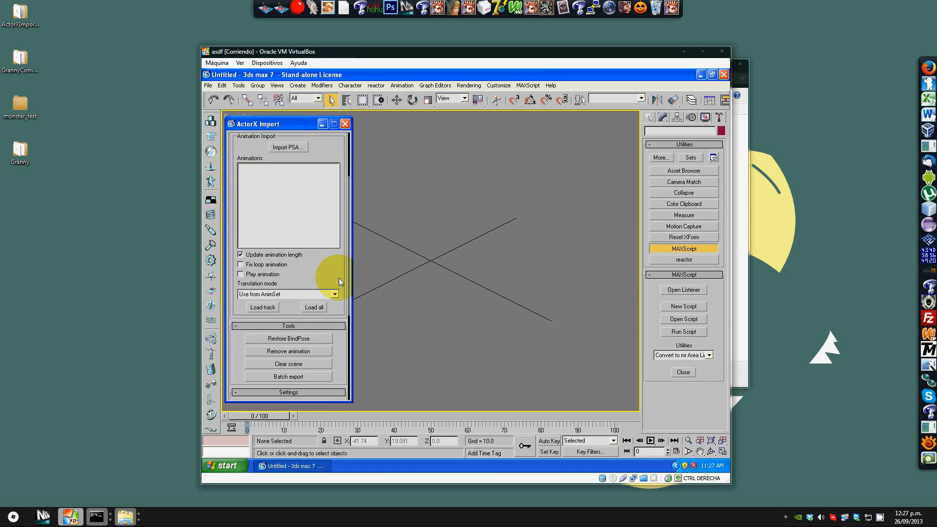
scroll(338, 277, "down", 6)
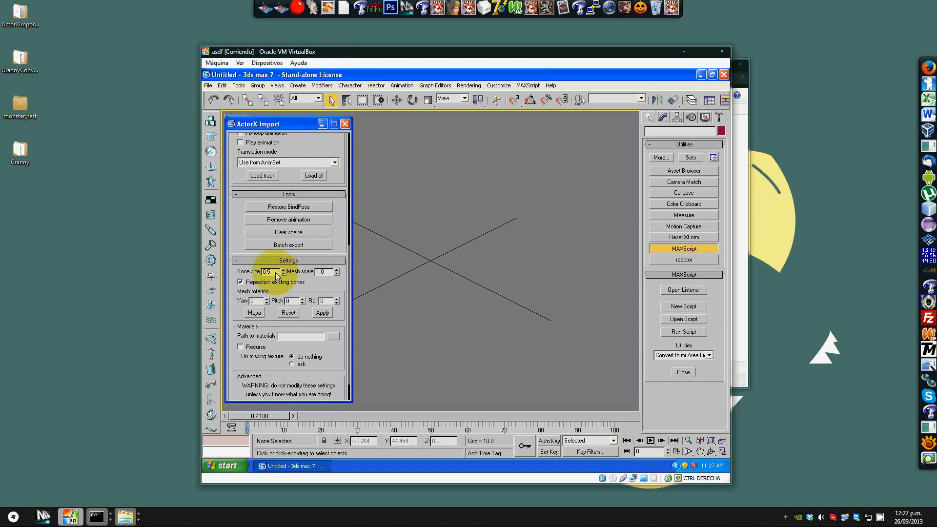
scroll(337, 239, "up", 8)
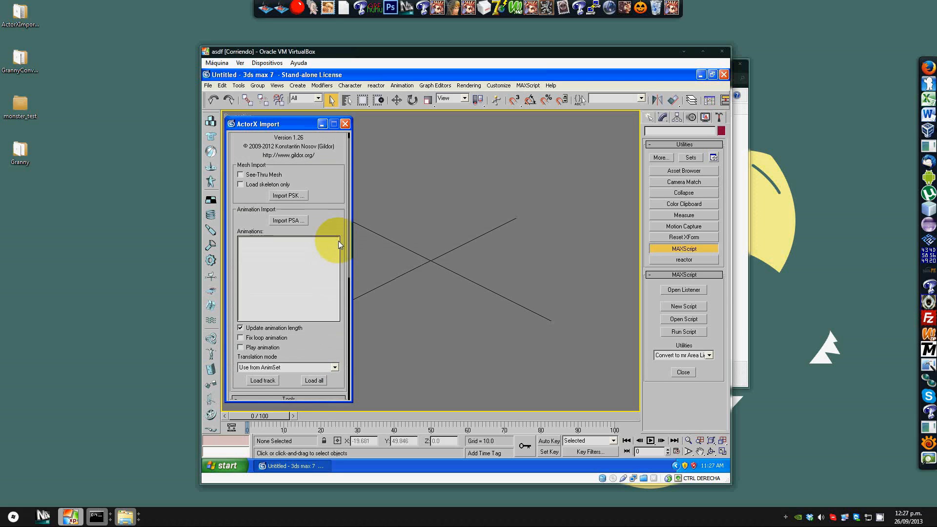
scroll(340, 252, "down", 5)
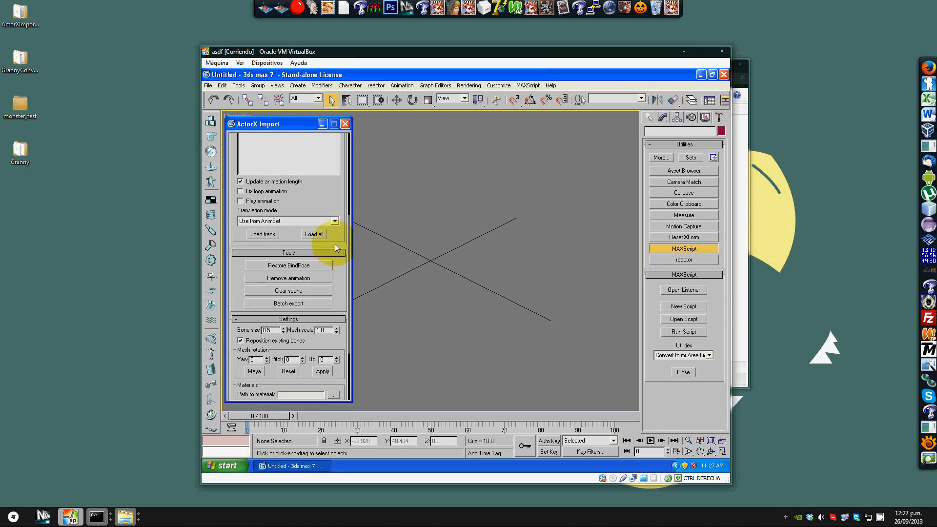
scroll(336, 246, "up", 8)
scroll(309, 230, "down", 10)
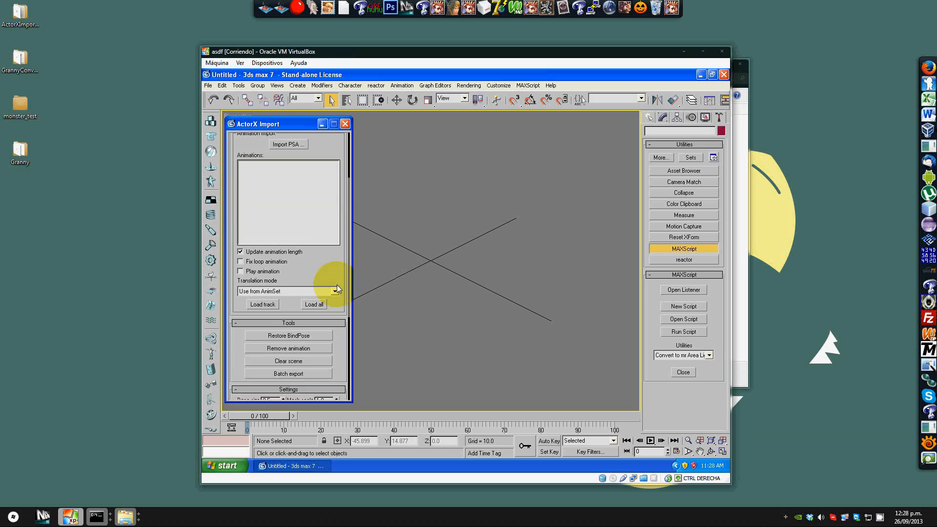
Step: Set the importer's mesh scale to 0.2 and bone size to 0.1
double_click(268, 283)
left_click_drag(326, 283, 316, 284)
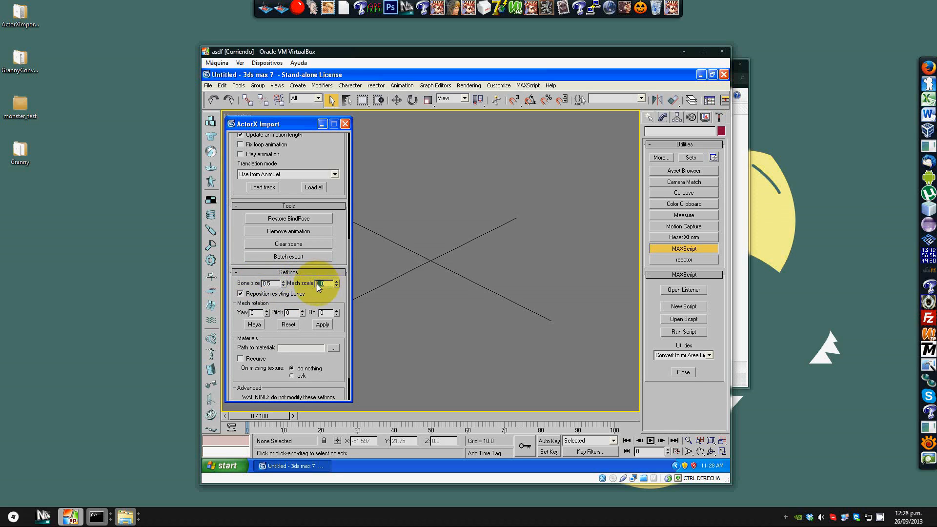
left_click(273, 284)
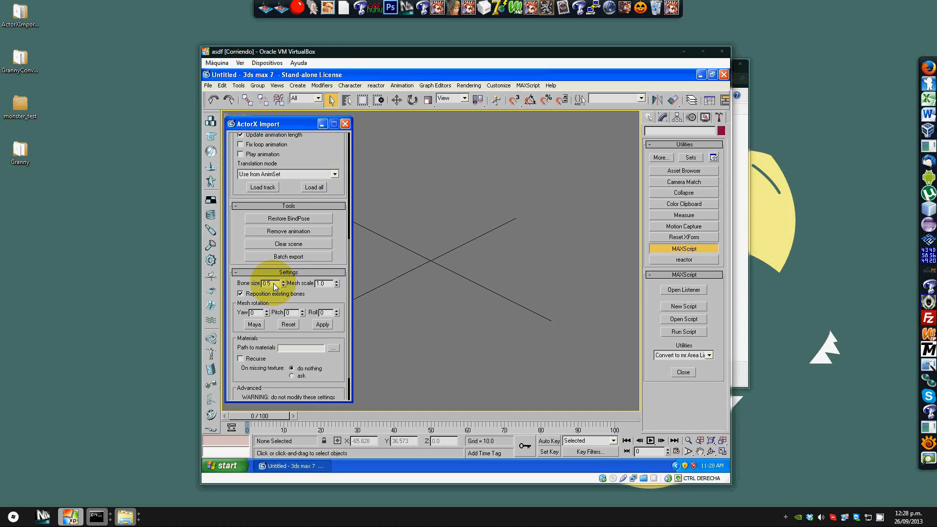
double_click(322, 284)
type("0.2")
left_click_drag(272, 284, 255, 286)
type("0.1")
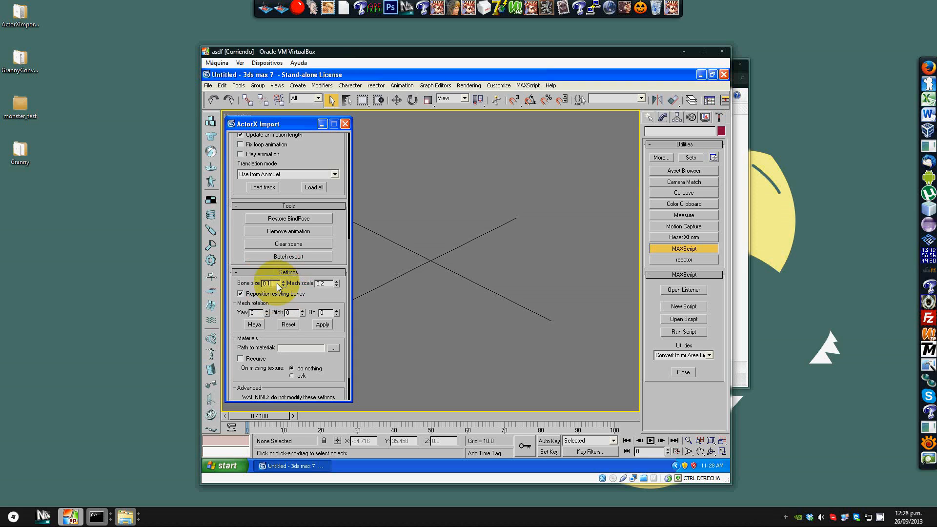
Step: Import the Mejonora.psk mesh from the VirtualBox share's monster_test > Rag2Monsters > SkeletalMesh folder
left_click_drag(352, 224, 336, 144)
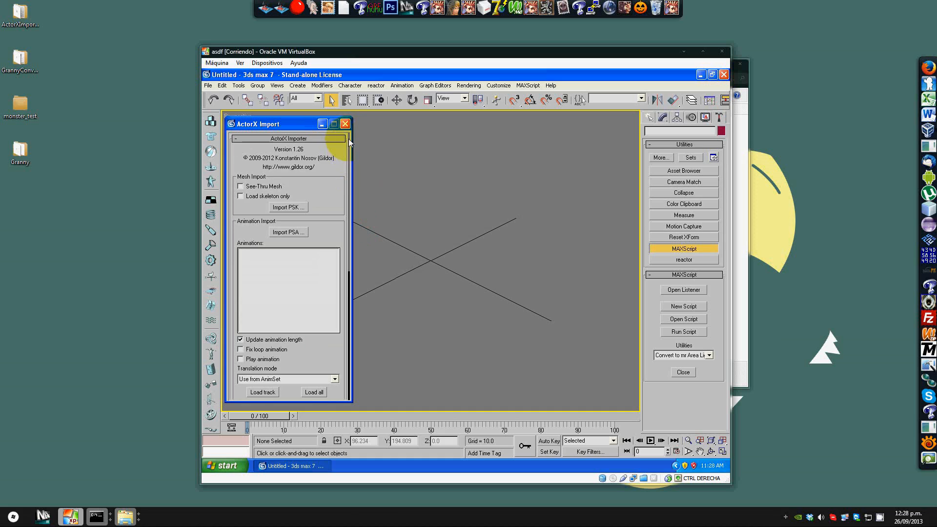
scroll(334, 209, "down", 2)
scroll(320, 202, "up", 2)
left_click(286, 210)
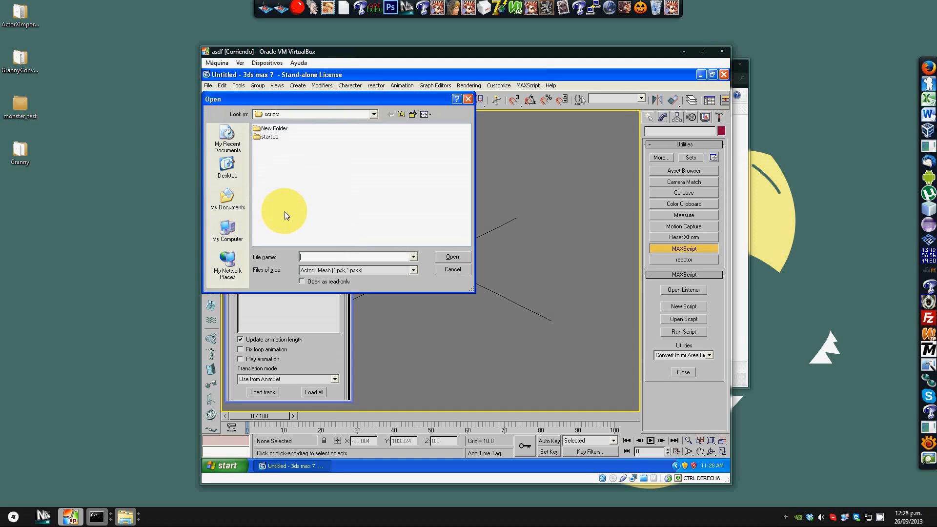
left_click(373, 115)
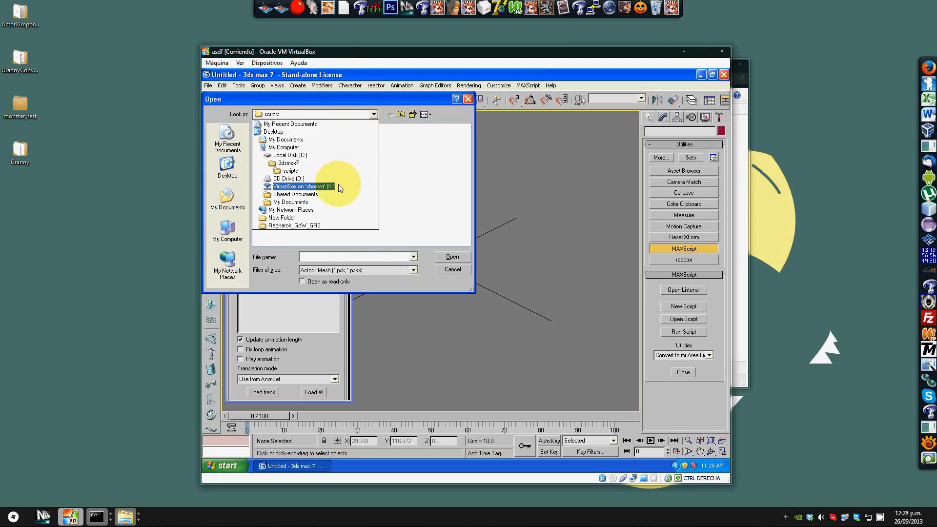
left_click(340, 186)
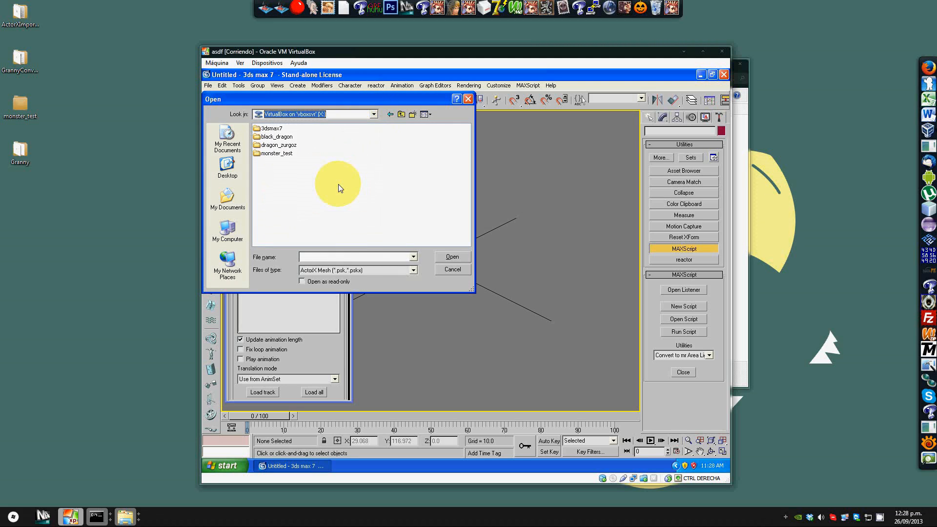
double_click(281, 154)
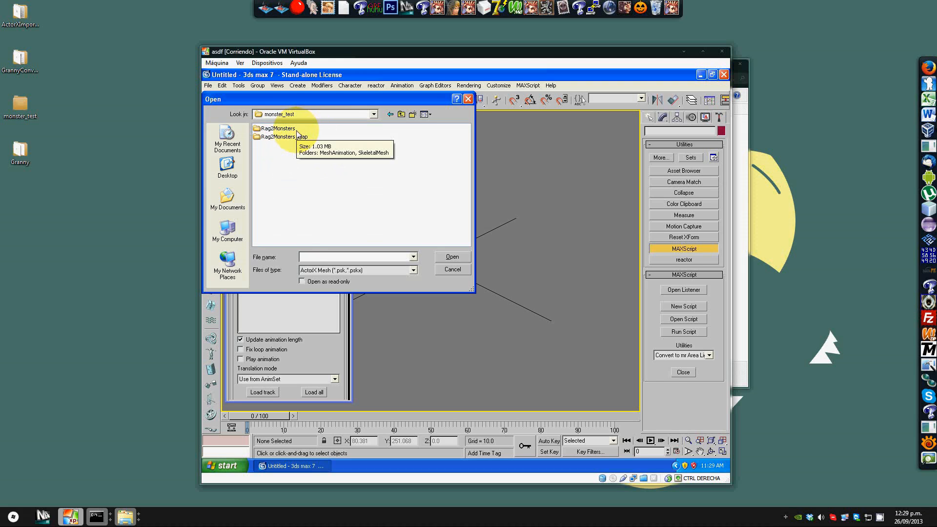
double_click(297, 133)
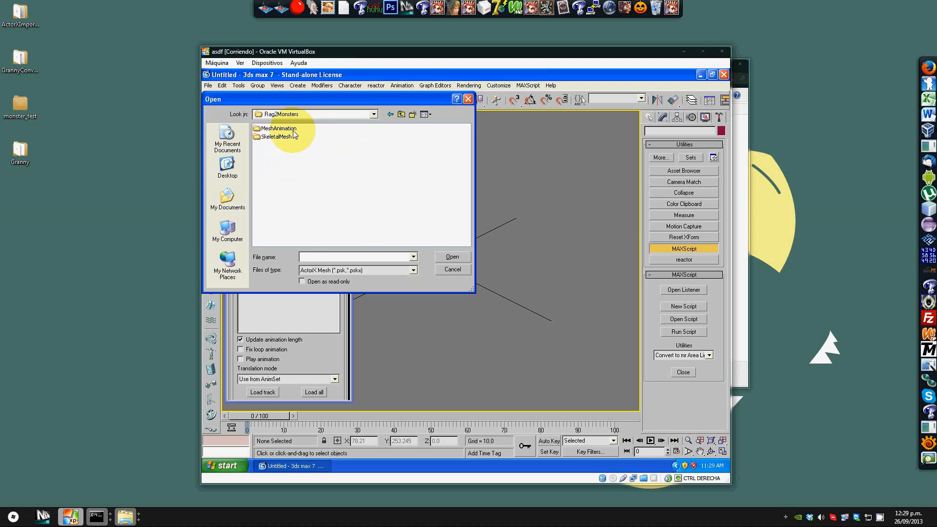
double_click(293, 130)
left_click(401, 114)
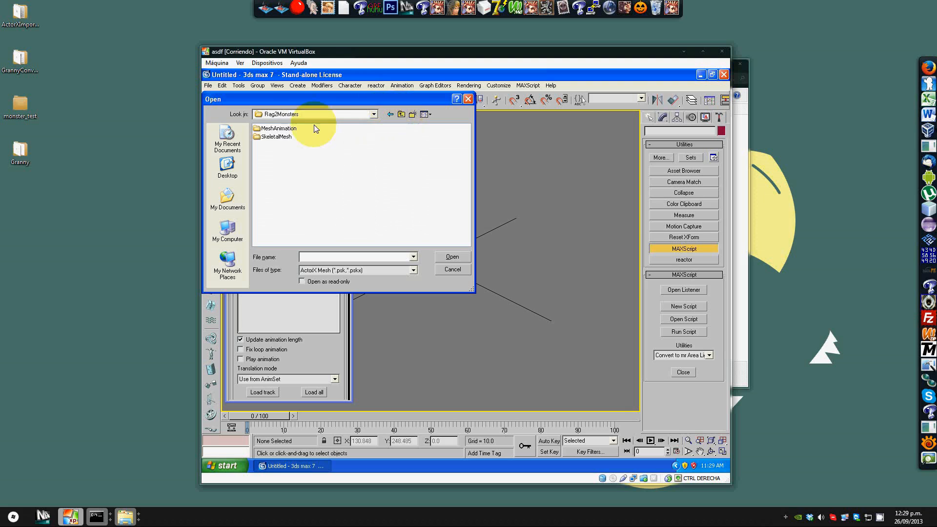
double_click(266, 137)
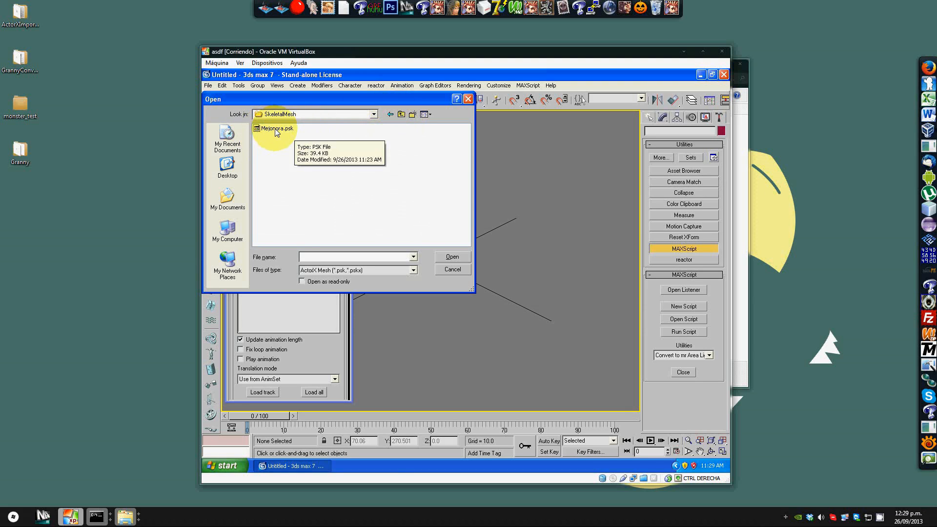
left_click(277, 130)
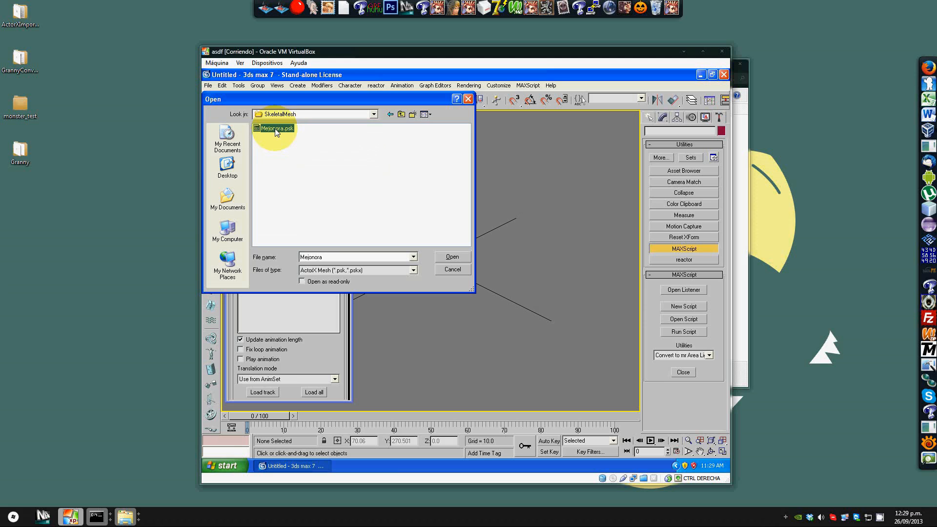
double_click(277, 129)
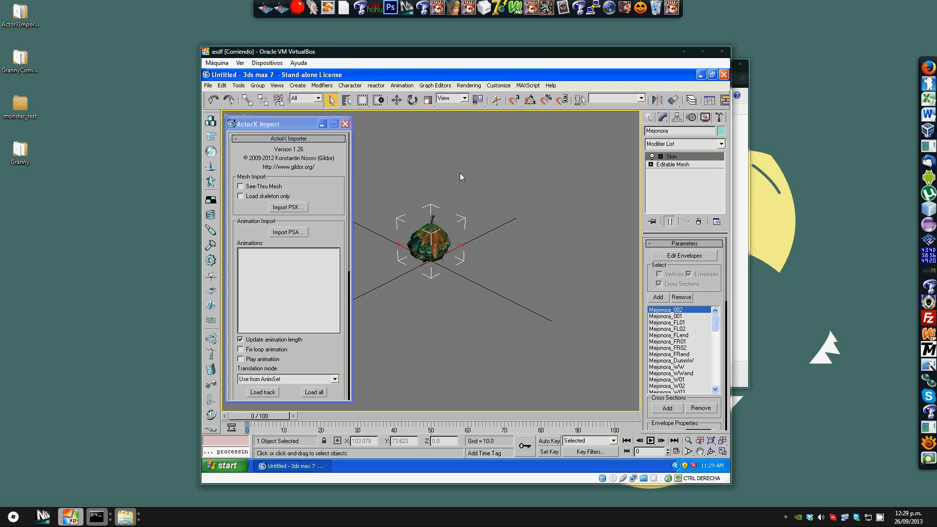
Step: Import the Mejonora.psa animation file from the Rag2Monsters MeshAnimation folder
middle_click_drag(467, 176, 357, 156, "alt")
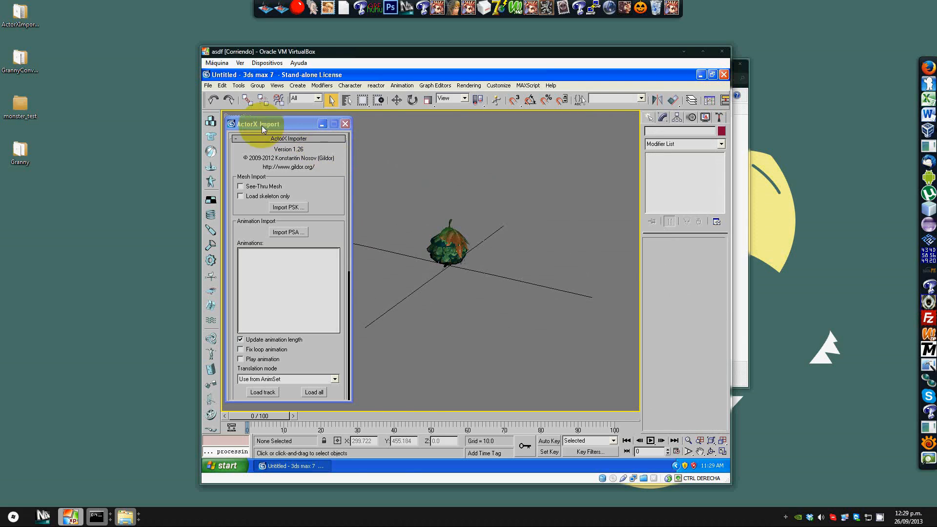
middle_click_drag(517, 200, 371, 195, "alt")
scroll(479, 186, "up", 5)
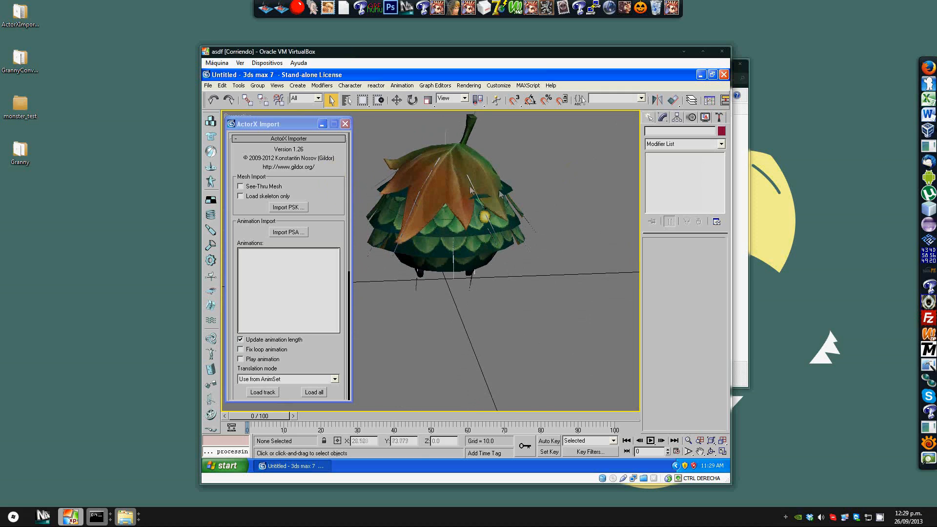
left_click(324, 237)
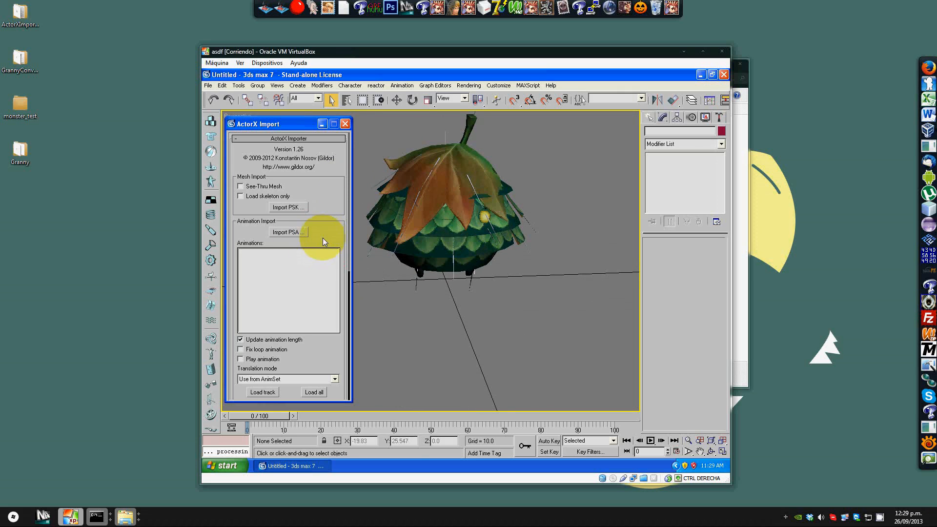
left_click(287, 232)
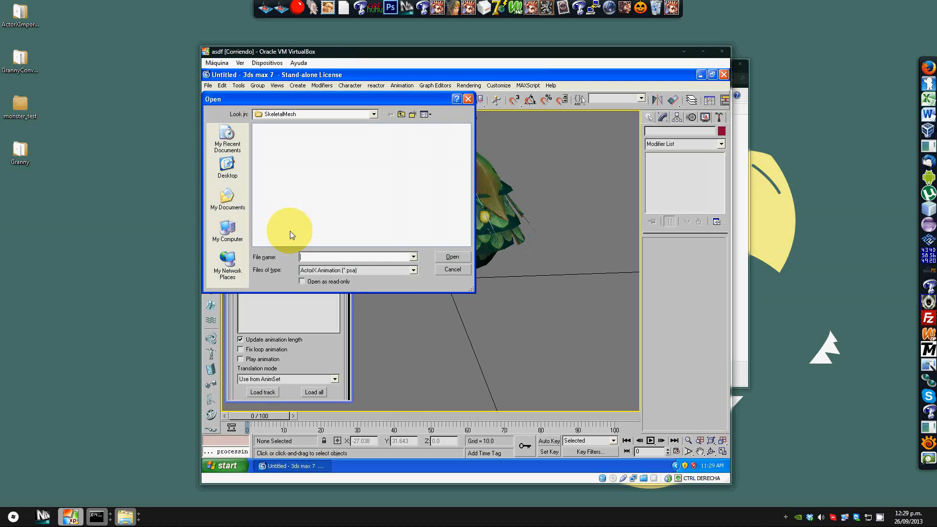
left_click(401, 115)
double_click(280, 128)
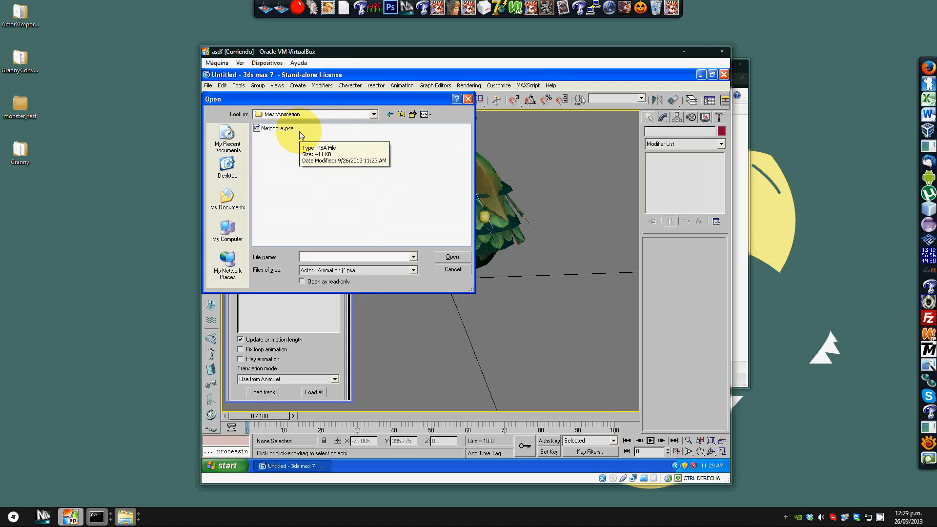
double_click(277, 128)
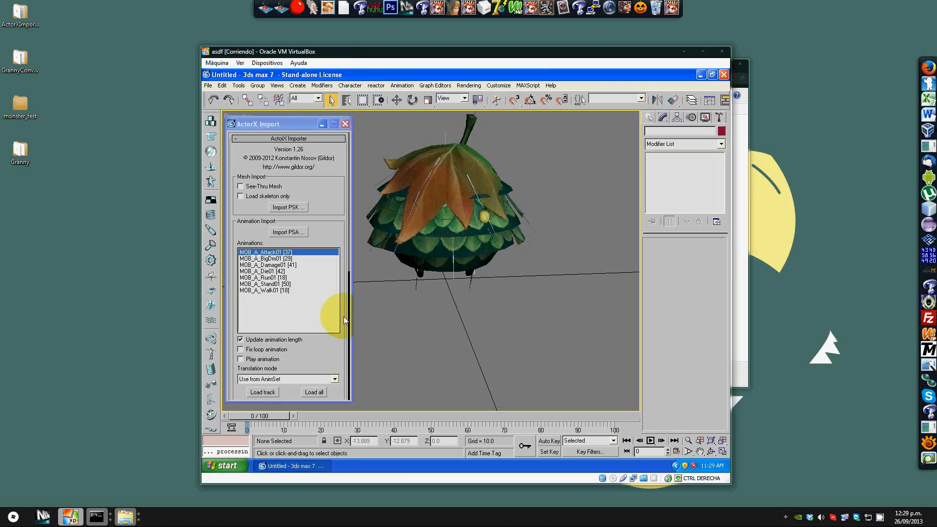
Step: Load the MOB_A_Stand01 animation track onto the imported mesh
left_click_drag(349, 250, 349, 287)
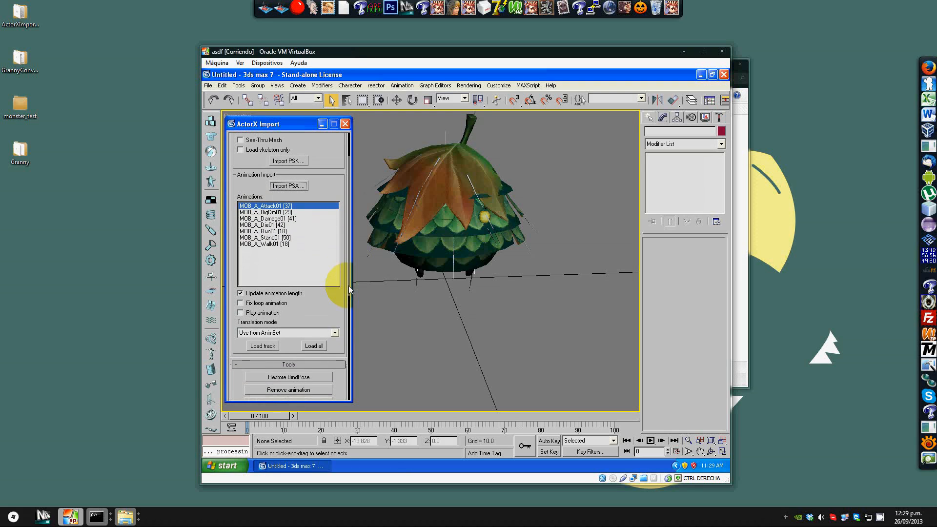
left_click(281, 239)
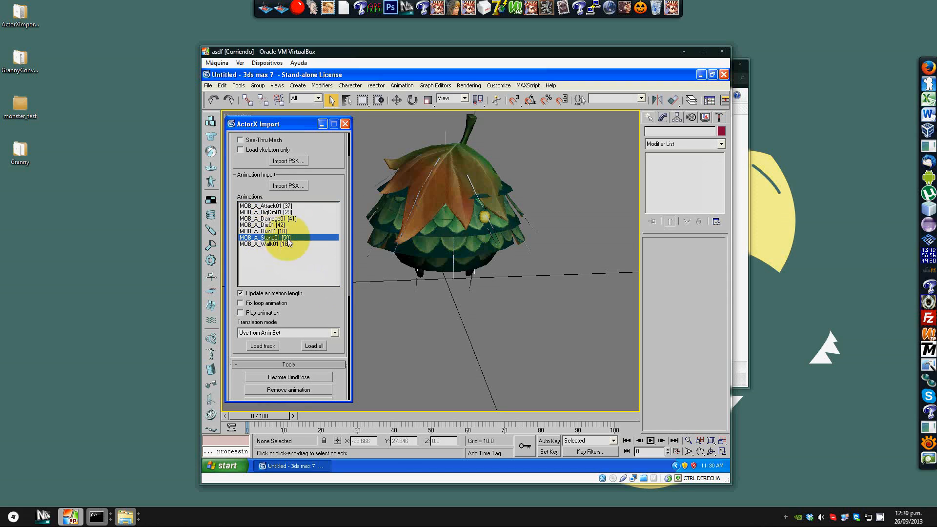
left_click(263, 346)
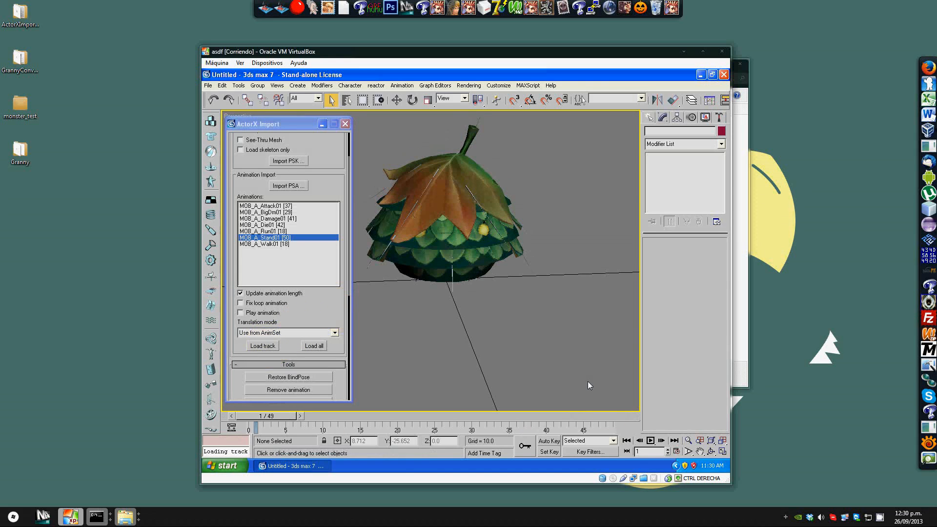
Step: Play the loaded stand animation and orbit and zoom the viewport to inspect the monster from several angles
left_click(651, 440)
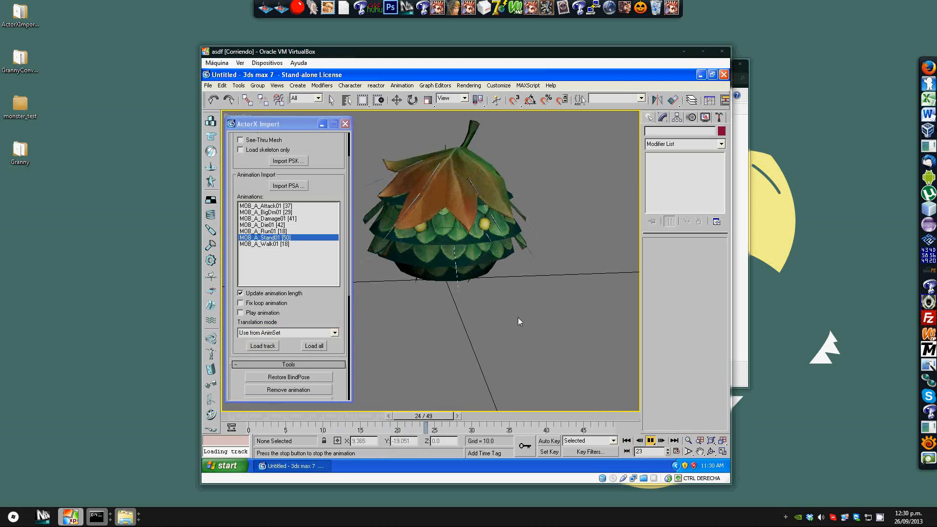
mouse_move(479, 303)
middle_mouse_down()
mouse_move(541, 288)
mouse_move(487, 225)
mouse_move(480, 296)
middle_mouse_up()
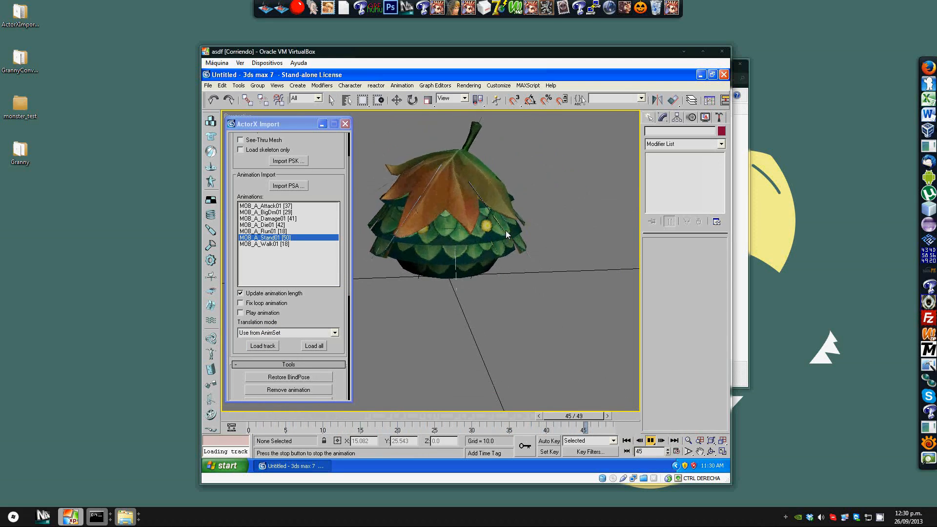
scroll(502, 231, "down", 3)
mouse_move(503, 233)
middle_mouse_down("alt")
mouse_move(362, 200)
mouse_move(392, 224)
mouse_move(552, 226)
mouse_move(511, 216)
mouse_move(477, 168)
mouse_move(466, 189)
mouse_move(375, 241)
mouse_move(513, 227)
mouse_move(490, 219)
middle_mouse_up("alt")
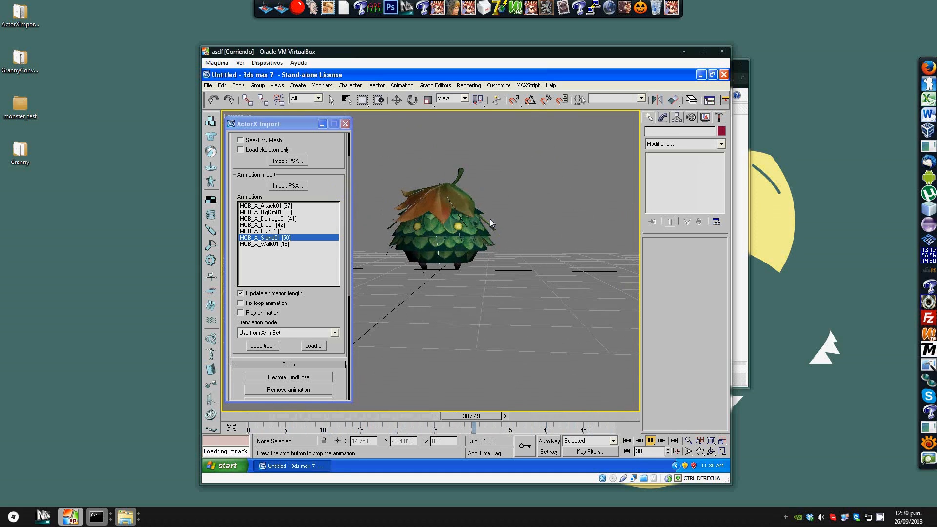
left_click(651, 440)
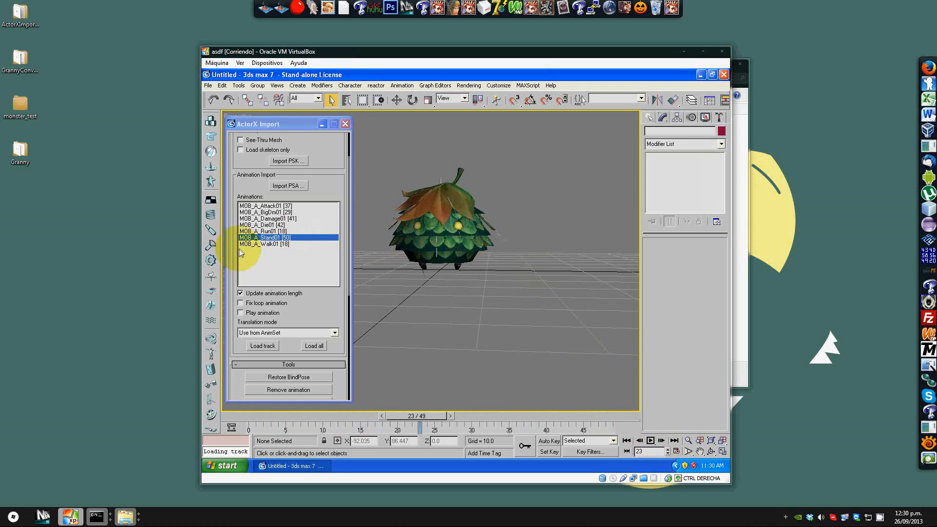
Step: Switch to the MOB_A_Walk01 animation and play it back in the viewport
left_click(253, 244)
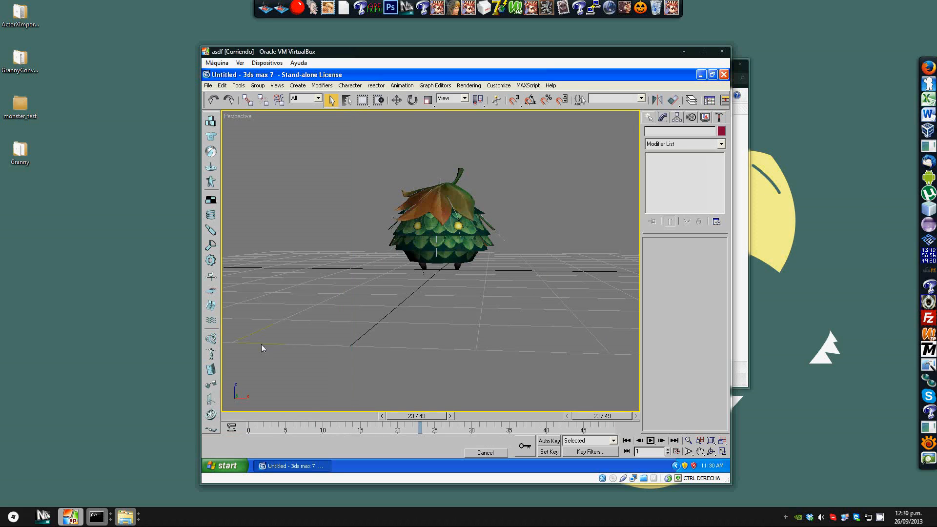
left_click(652, 440)
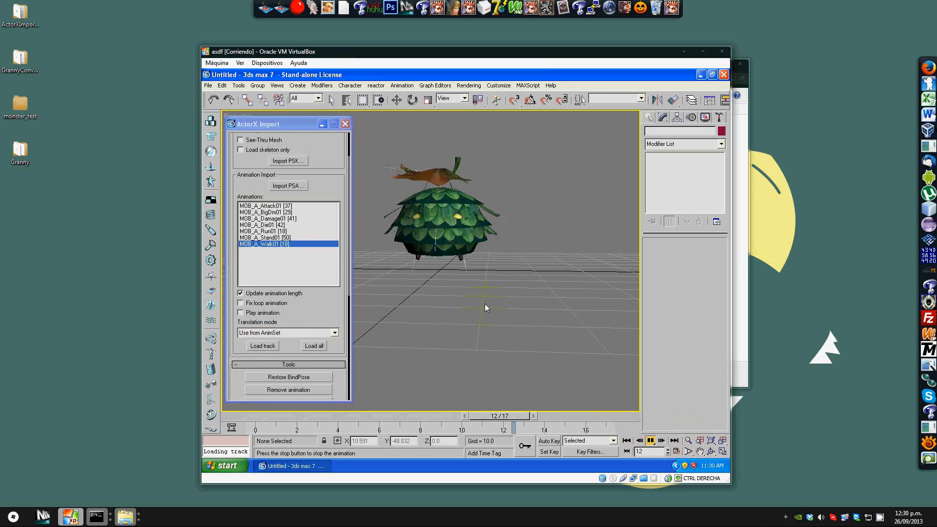
middle_click_drag(514, 272, 565, 301)
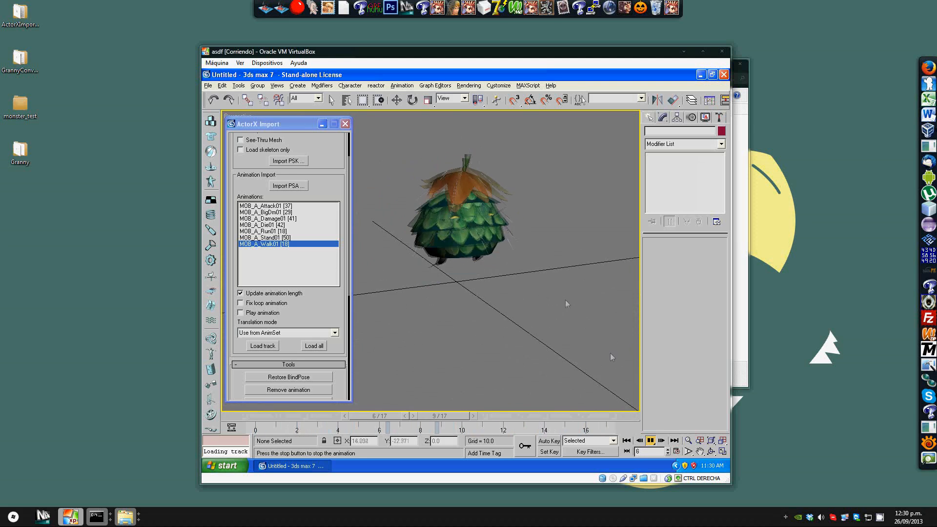
left_click(650, 440)
Step: Load the MOB_A_Attack01 animation track onto the mesh and play it back
left_click(265, 208)
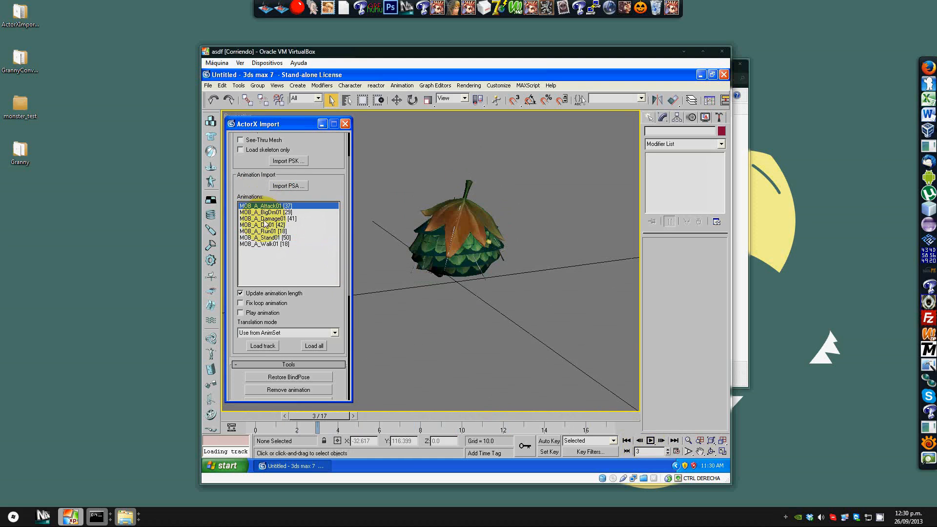
left_click(263, 346)
left_click(650, 440)
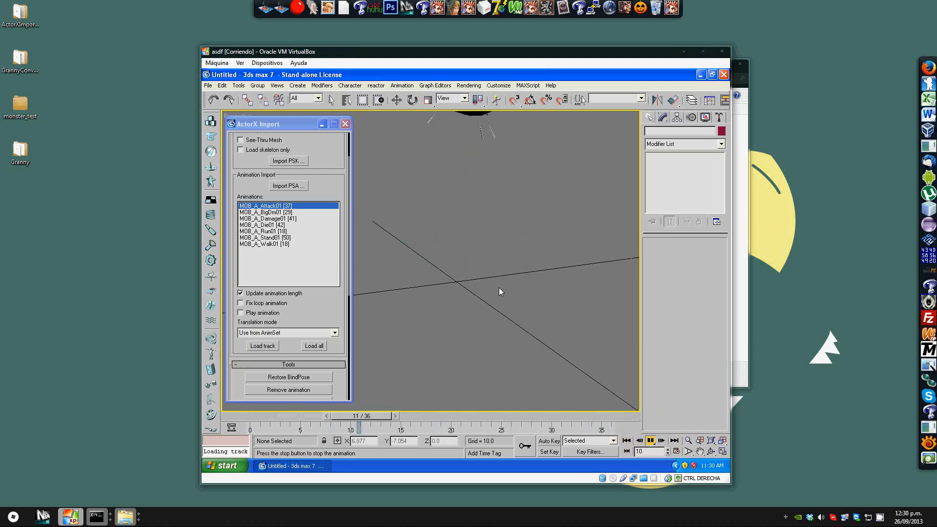
left_click(651, 440)
Step: Open the host file browser and look through the GR2 files in RO-Ragnarok's data > model > 3dmob_bone folder
mouse_move(126, 520)
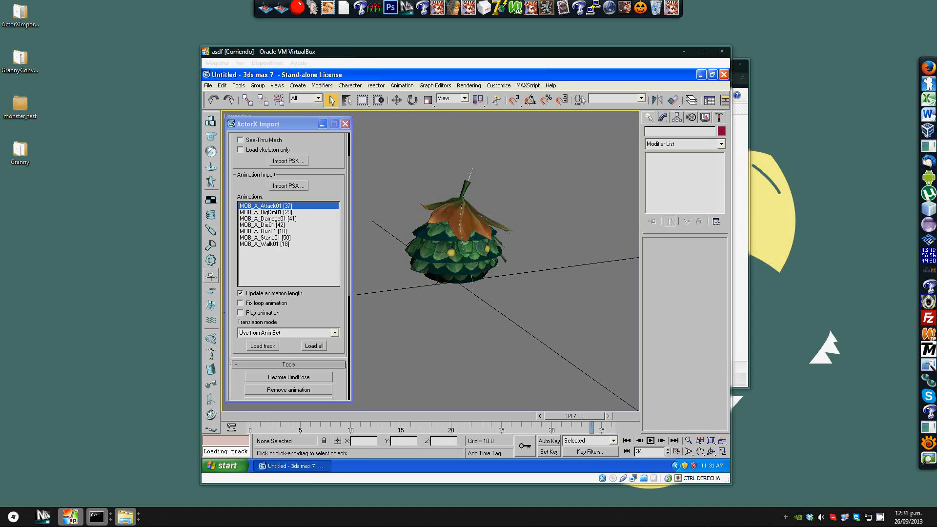
left_click(125, 516)
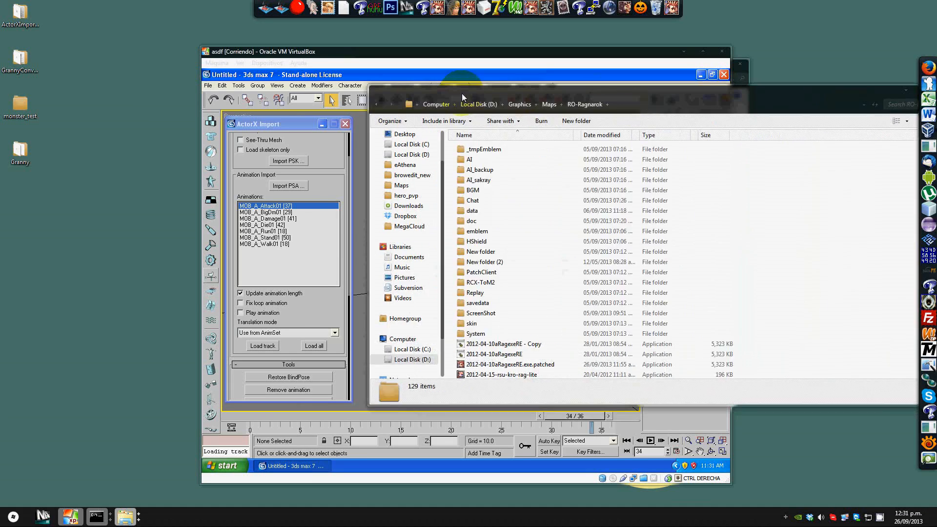
double_click(338, 167)
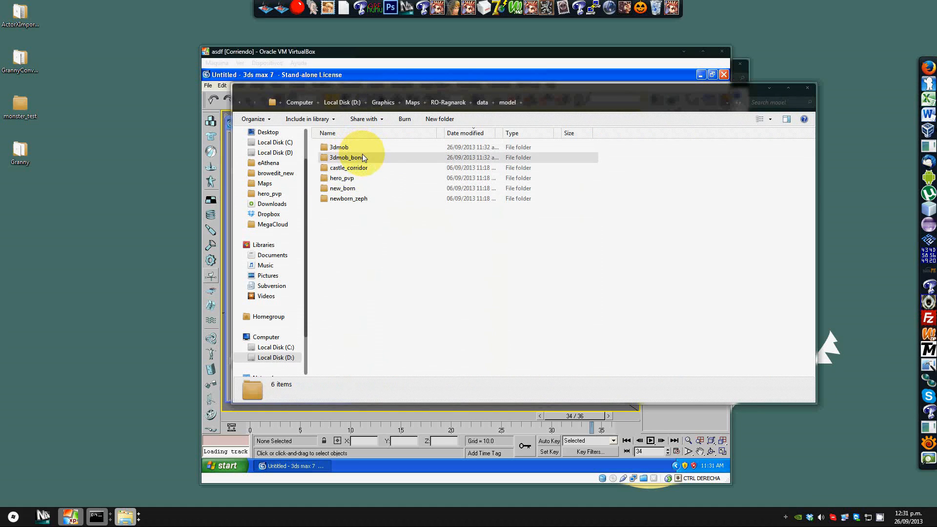
double_click(362, 155)
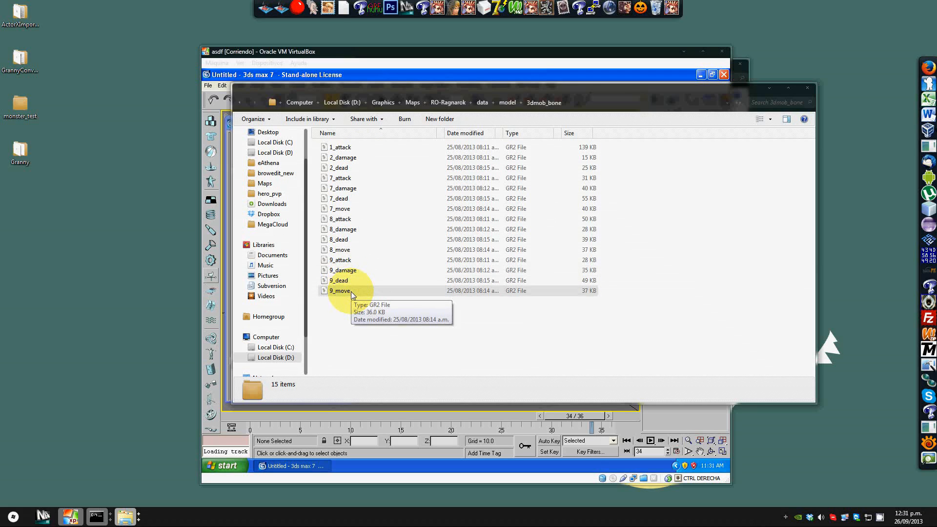
left_click(344, 260)
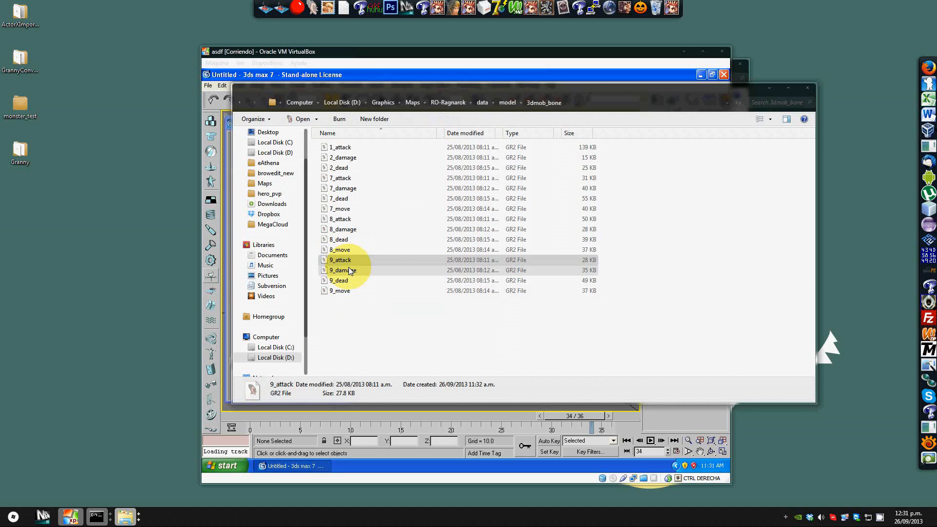
left_click(345, 270)
left_click(344, 281)
left_click(345, 291)
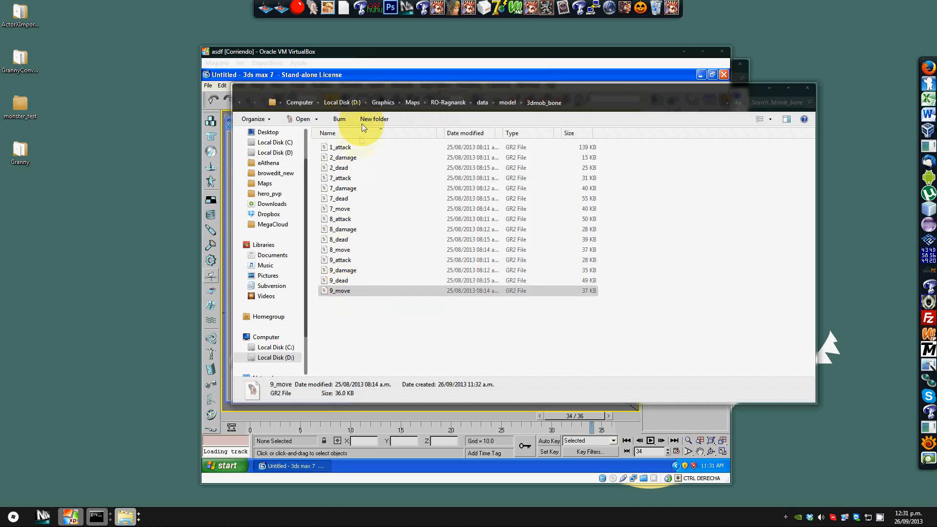
Step: Browse the 3dmob and 3dmob_bone model folders, then move the file browser aside
left_click_drag(375, 87, 565, 73)
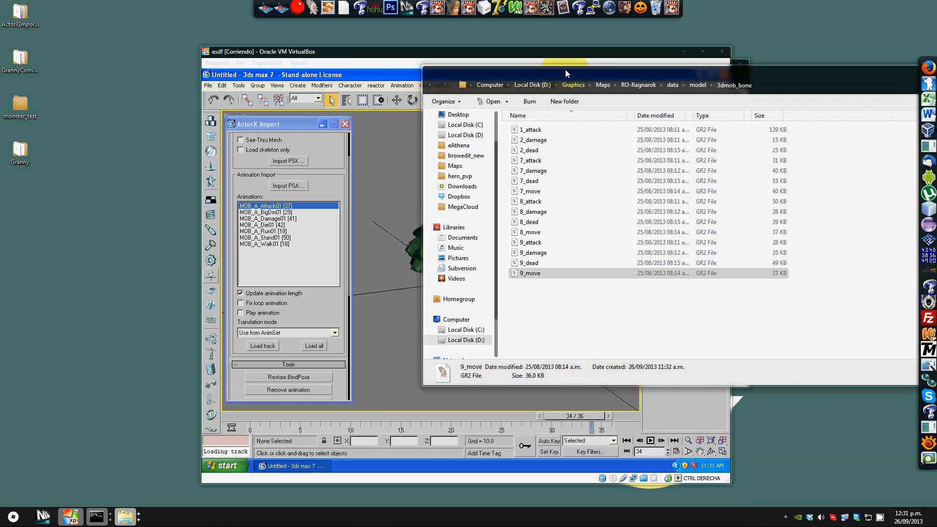
left_click_drag(565, 69, 657, 105)
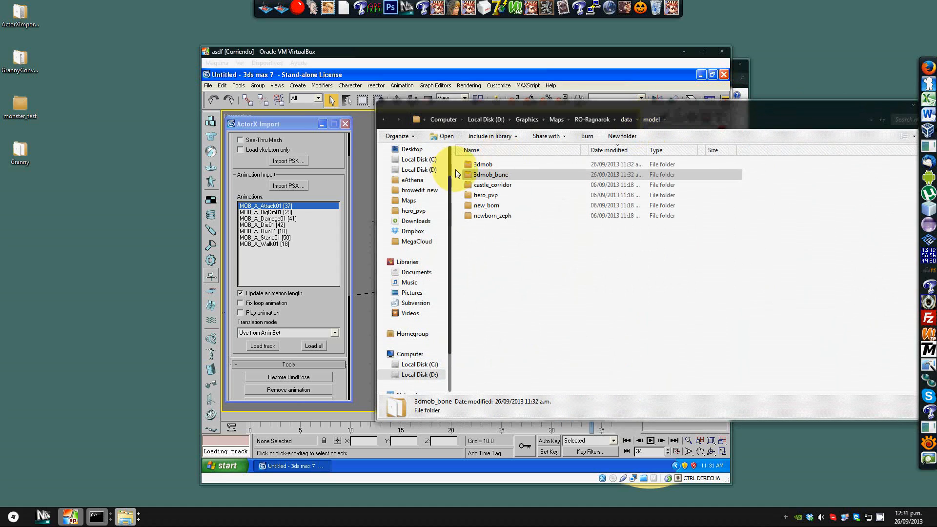
double_click(476, 164)
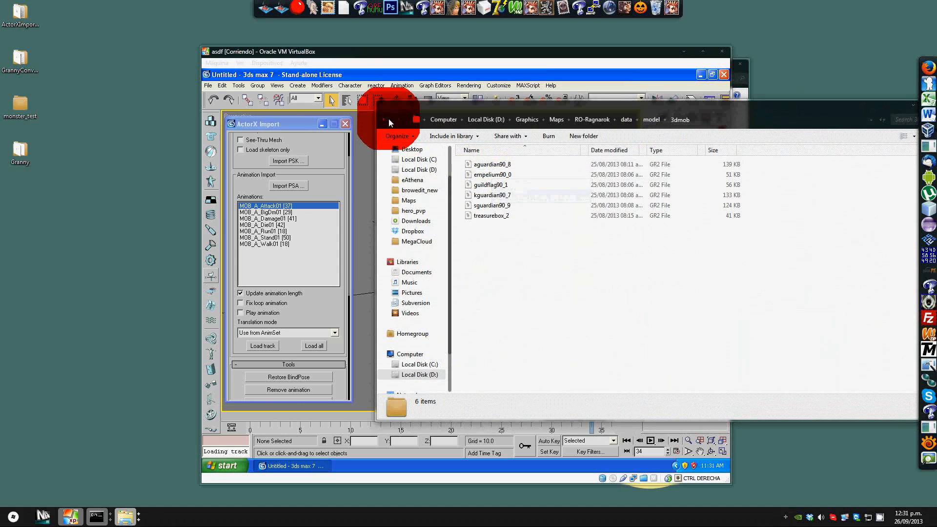
left_click(389, 120)
double_click(490, 175)
left_click_drag(473, 106, 936, 139)
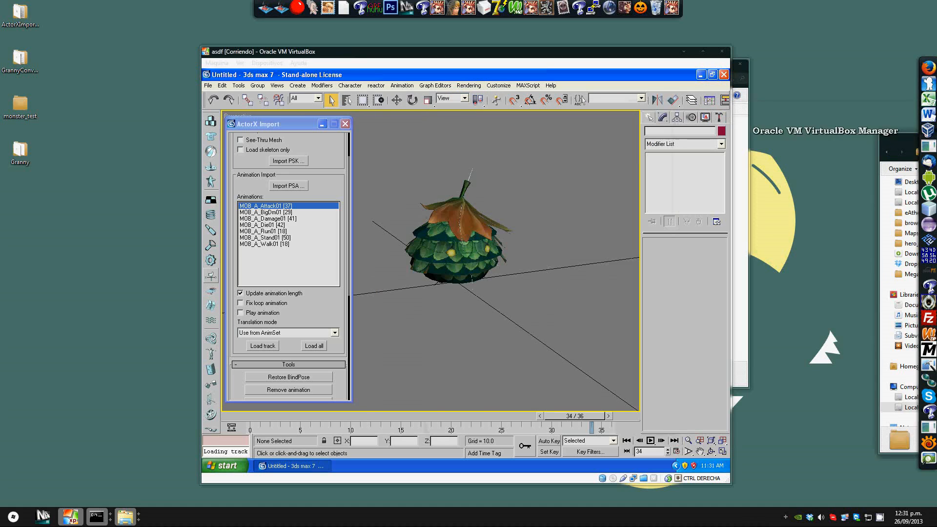
Step: Reposition the VirtualBox window and open the scene Export dialog in 3ds Max
left_click_drag(435, 52, 327, 54)
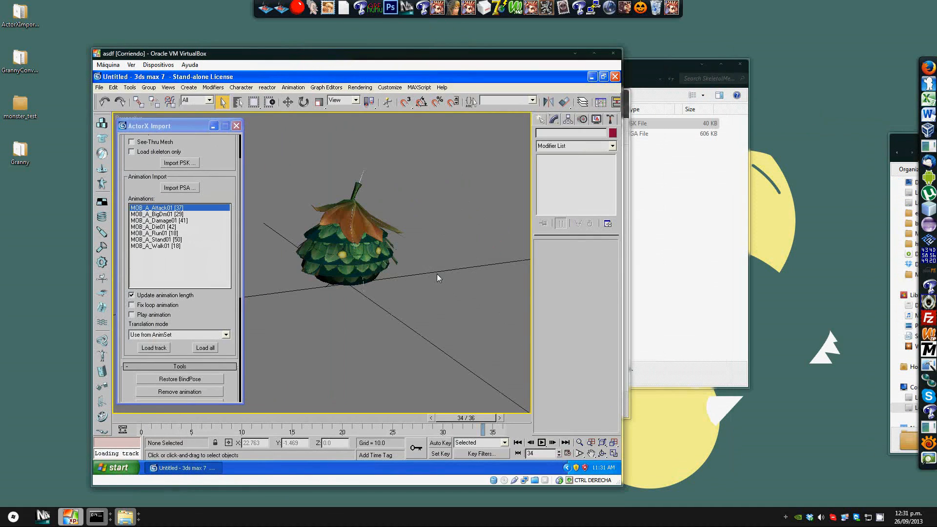
middle_click_drag(414, 175, 394, 177, "alt")
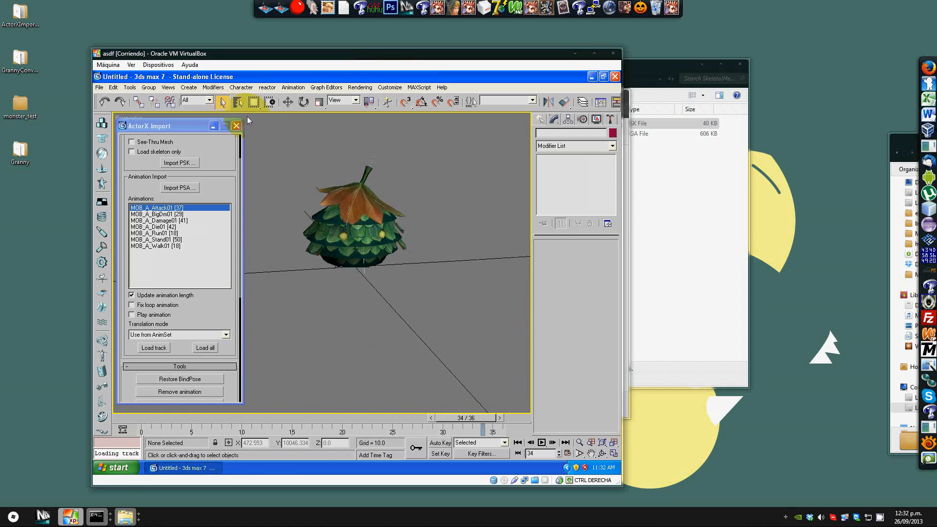
left_click(99, 88)
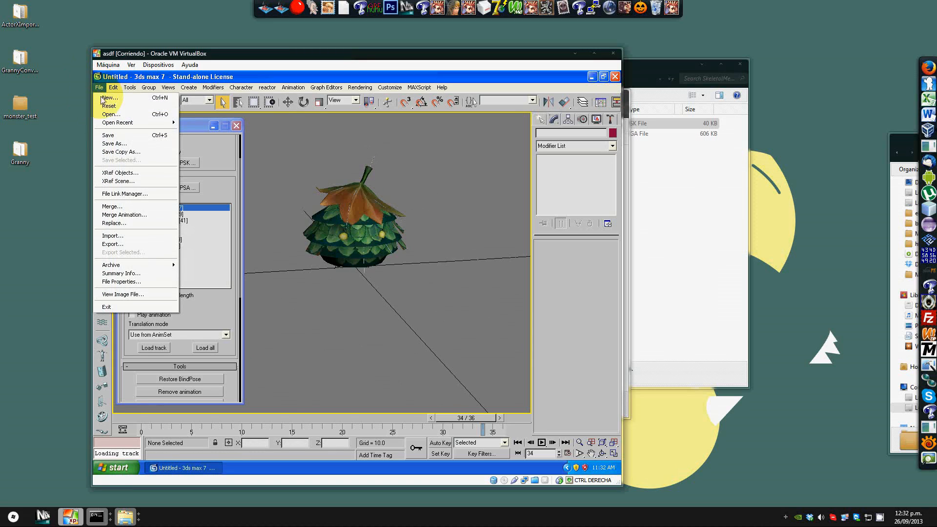
left_click(129, 244)
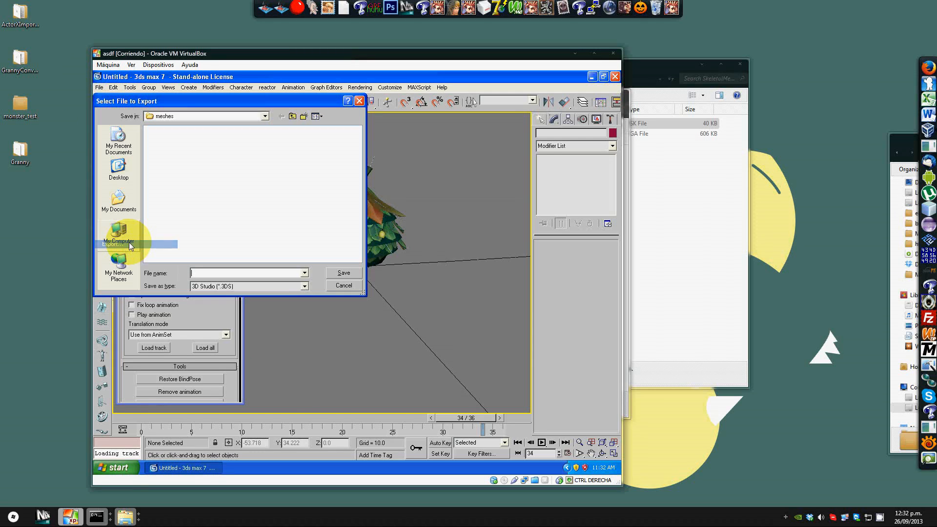
Step: Create a new folder named monster_test_ex on the VirtualBox share drive in the export dialog
left_click(265, 119)
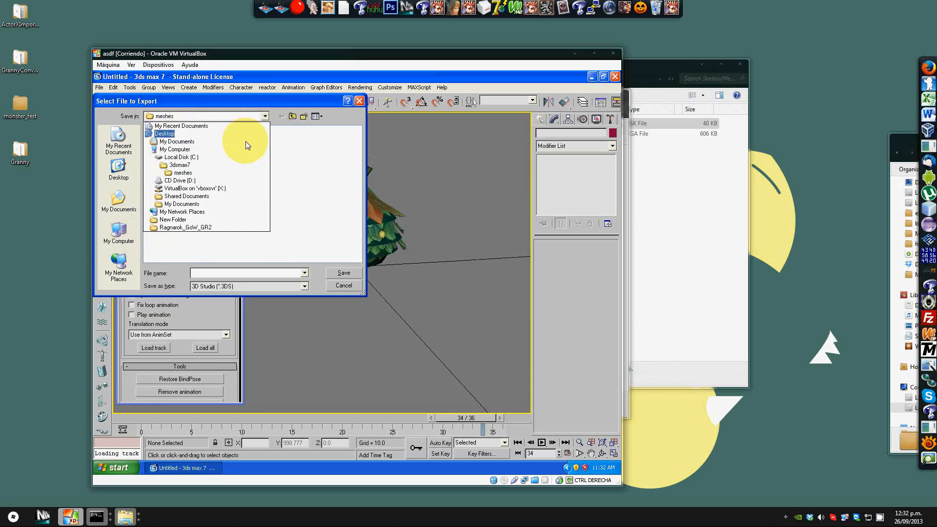
left_click(206, 188)
right_click(207, 189)
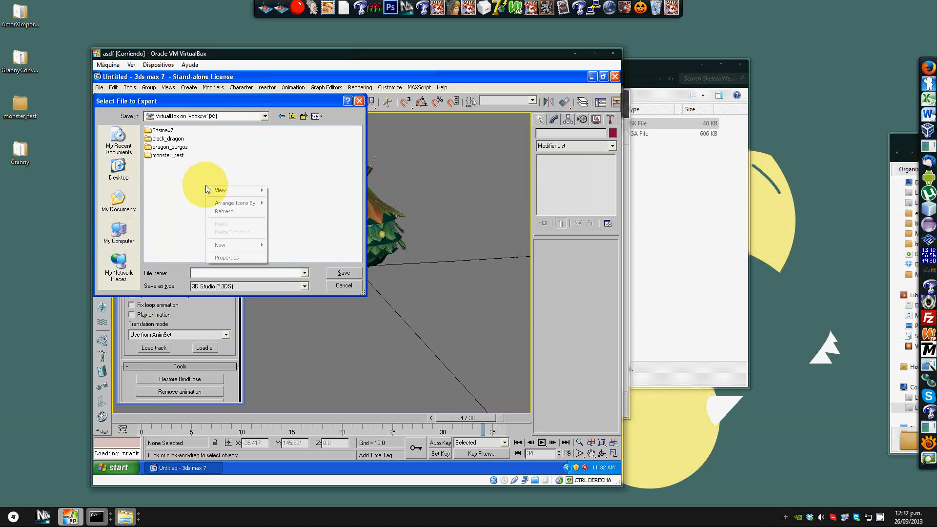
mouse_move(244, 244)
left_click(286, 248)
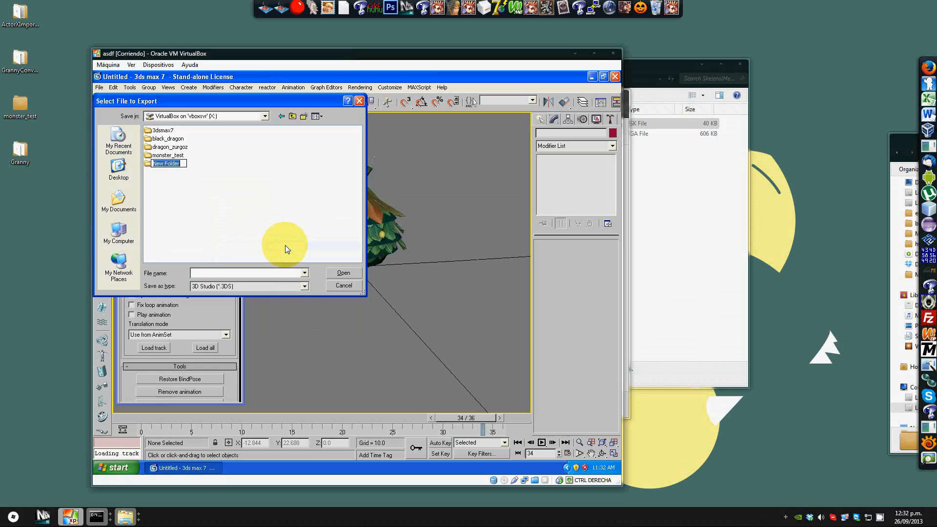
type("monster_s")
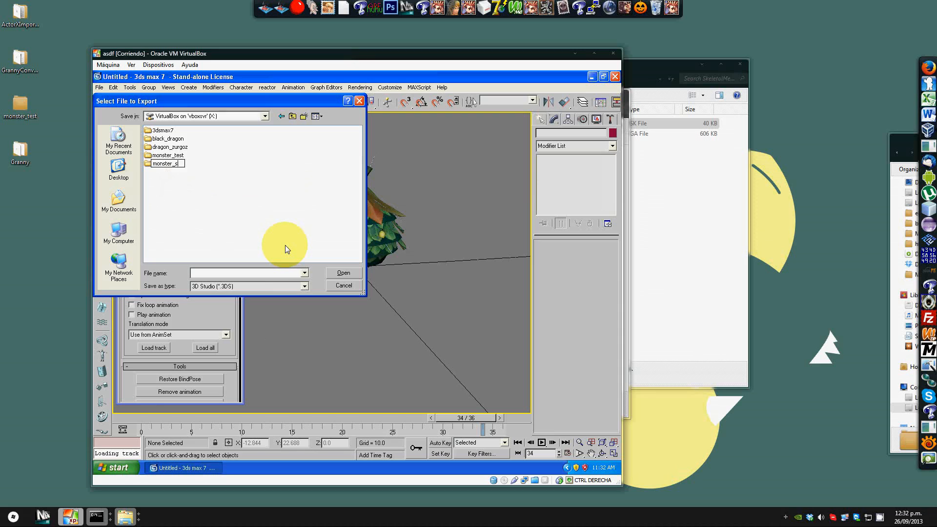
key("BackSpace")
type("test_ex")
key("Return")
Step: Open the monster_test folder as the export location and review the available export file types
key("Up")
key("Return")
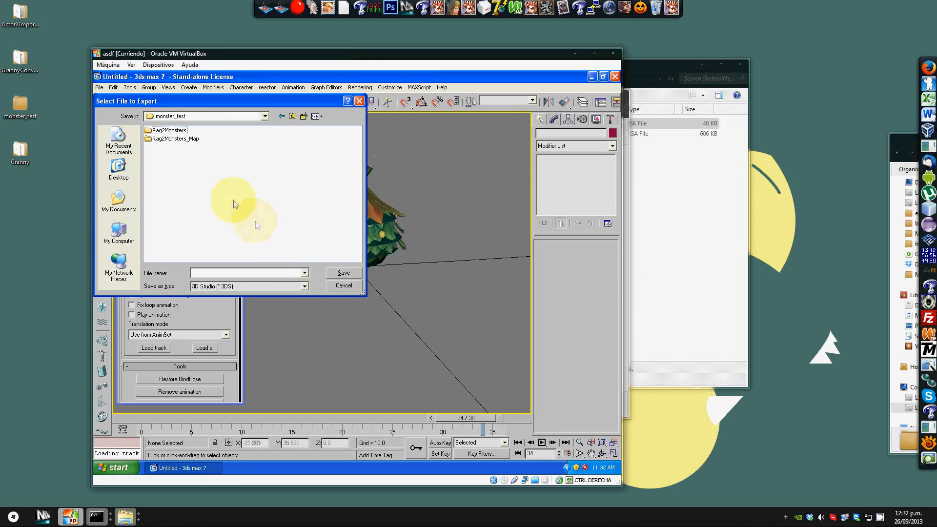
left_click(288, 287)
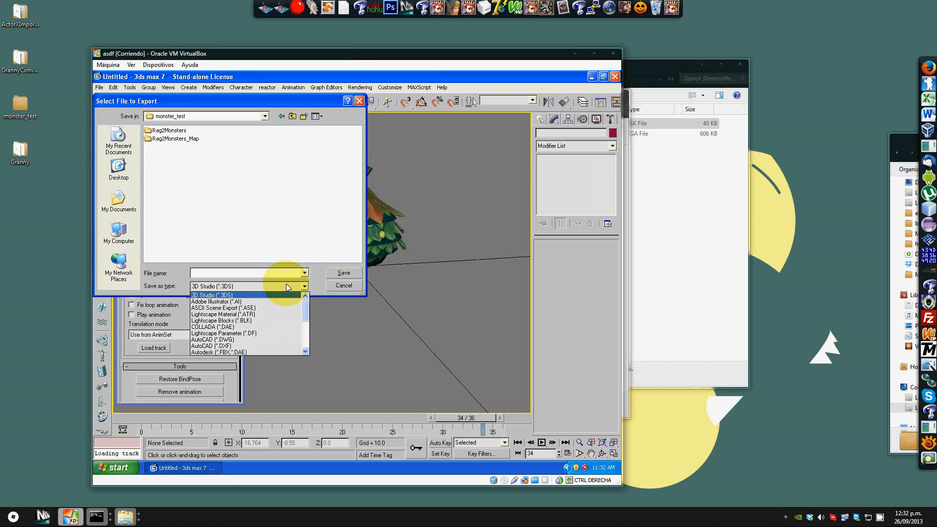
left_click(287, 286)
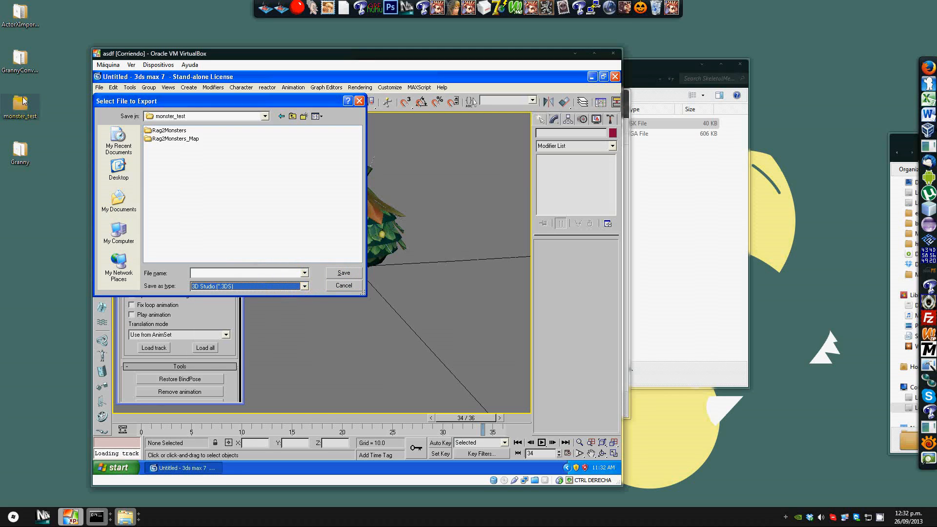
Step: Open the host's Granny > 3ds max 7 plugin folder to check its files, then close it
left_click(33, 164)
left_click(29, 161)
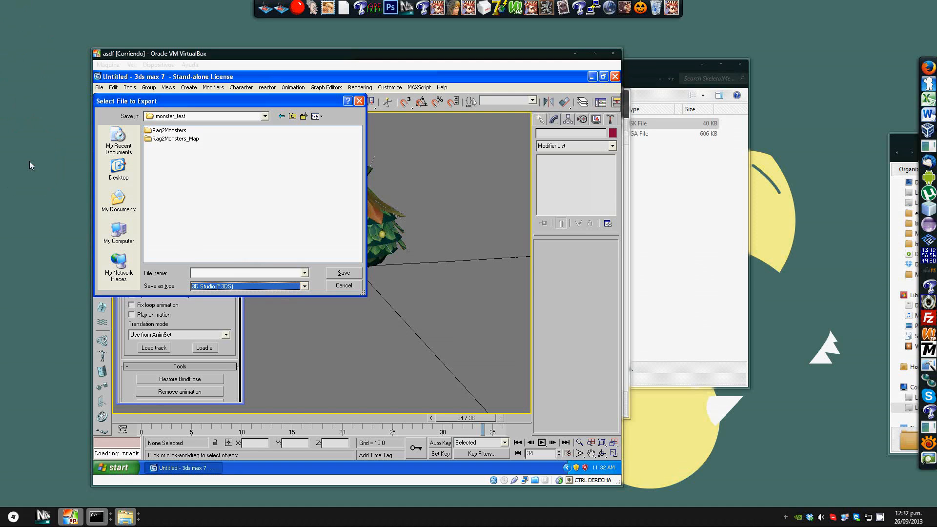
left_click_drag(936, 155, 201, 105)
double_click(222, 166)
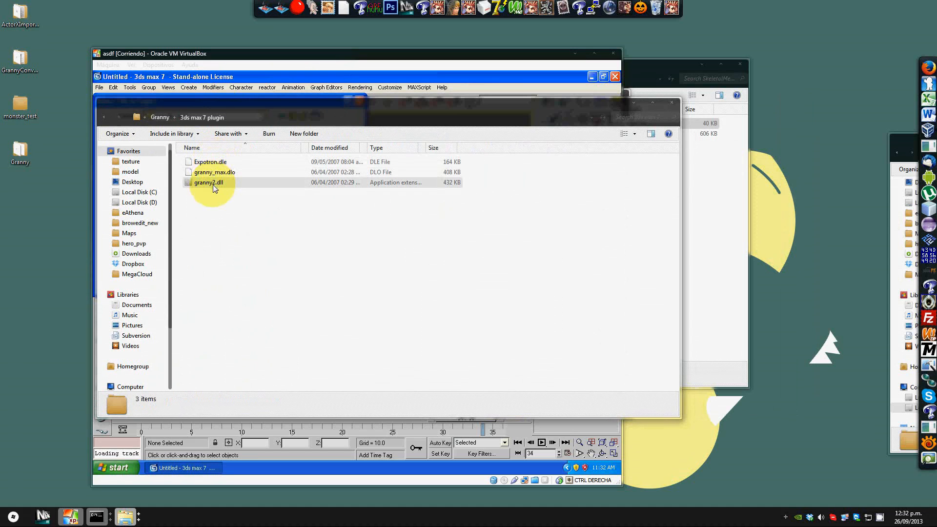
left_click_drag(217, 107, 455, 117)
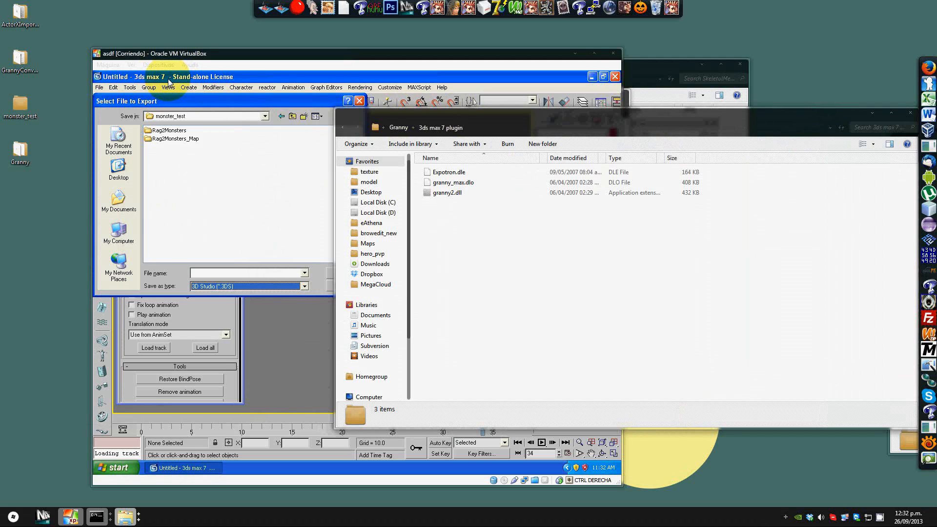
left_click_drag(712, 118, 576, 125)
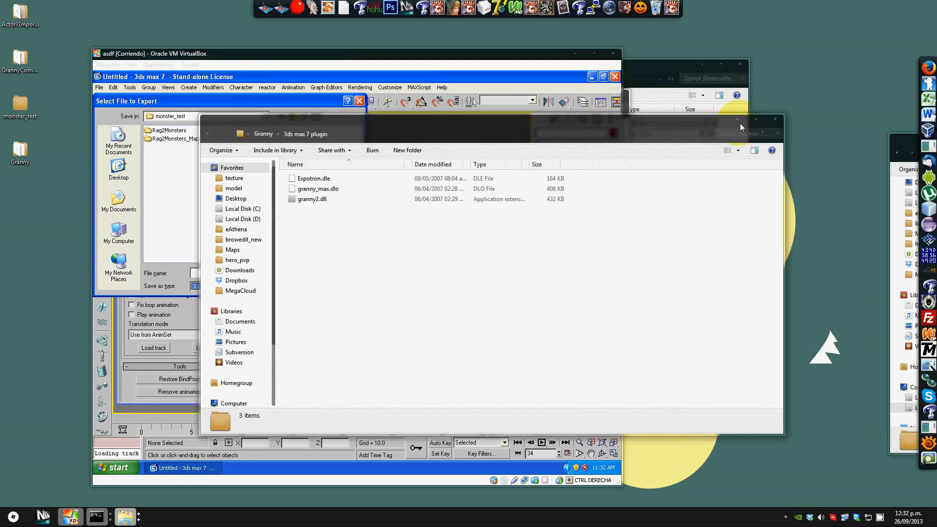
key("alt+F4")
Step: Set the export file type to Granny Run-time (*.GR2)
left_click(247, 286)
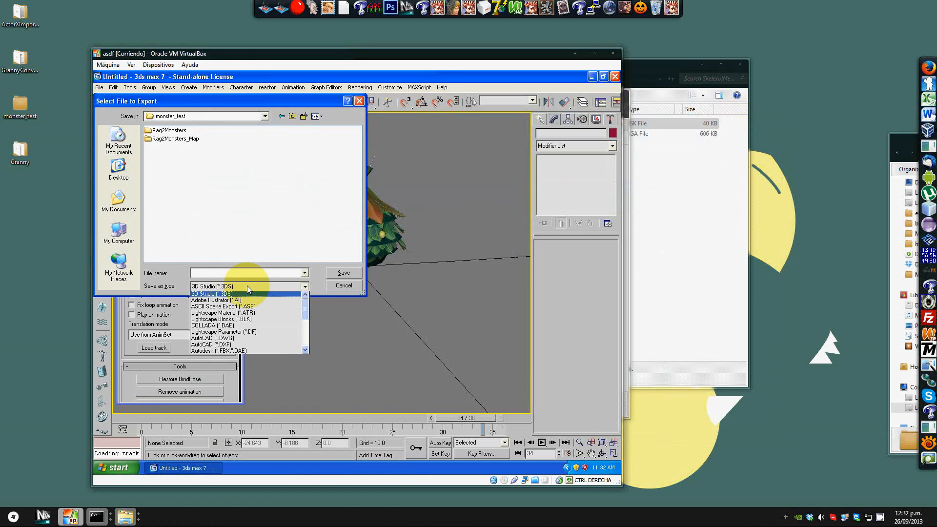
scroll(257, 314, "down", 5)
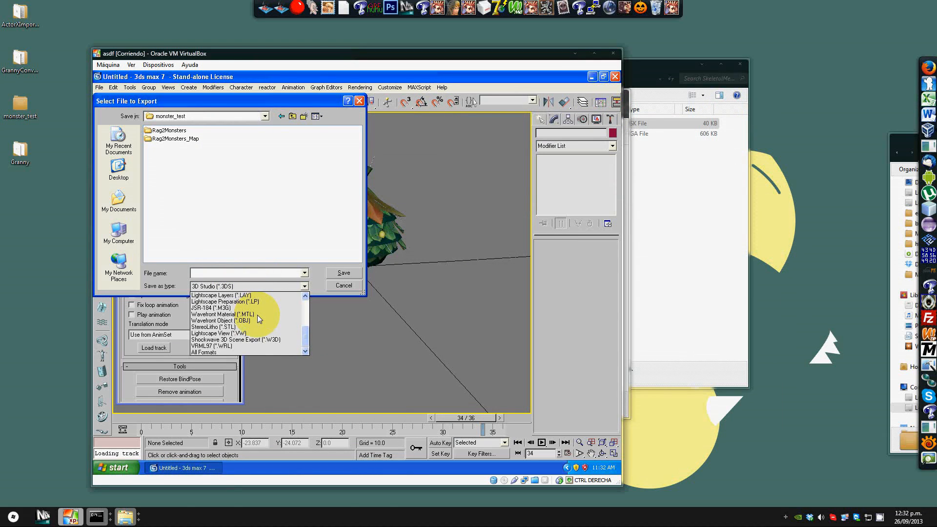
scroll(256, 315, "up", 3)
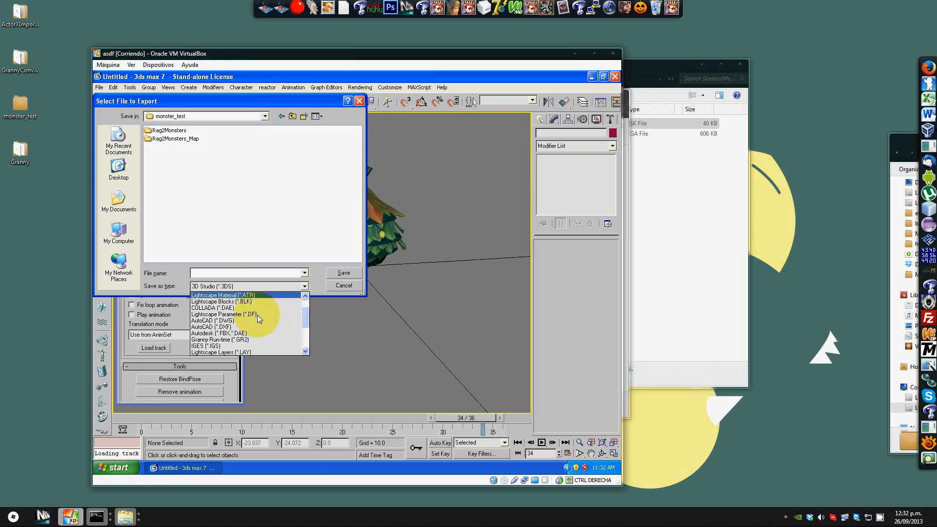
scroll(256, 315, "down", 1)
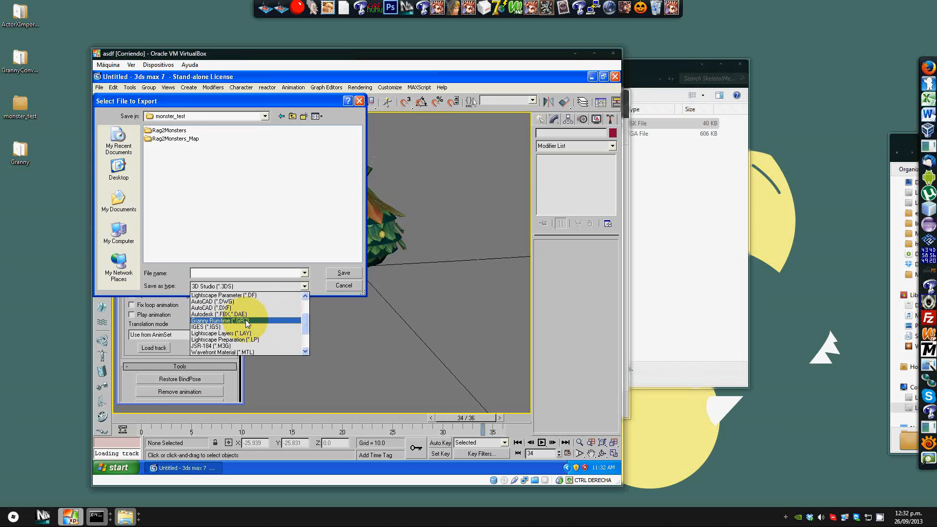
left_click(247, 322)
Step: Name the export file green_mob and confirm the export
left_click(255, 272)
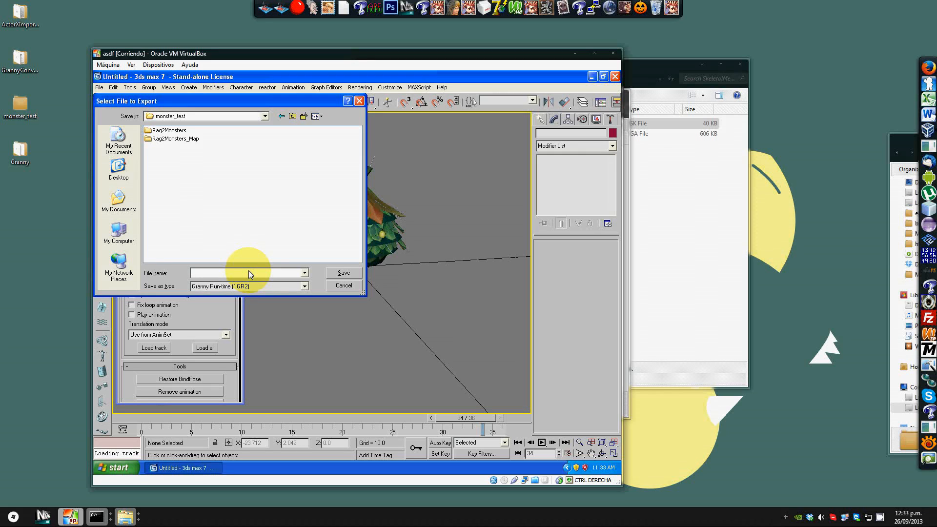
type("gree")
key("BackSpace")
key("BackSpace")
key("BackSpace")
key("BackSpace")
type("mob")
key("BackSpace")
key("BackSpace")
key("BackSpace")
type("green?mo")
key("BackSpace")
key("BackSpace")
key("BackSpace")
type("_mob")
key("Return")
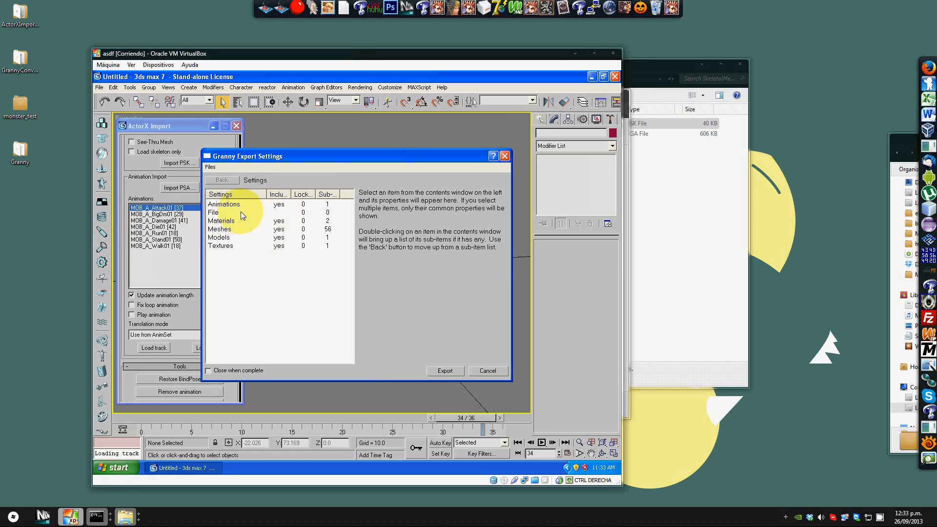
Step: Move the export settings dialog aside and browse the host's RO-Ragnarok data model folder into the 3dmob folder
left_click_drag(259, 156, 302, 155)
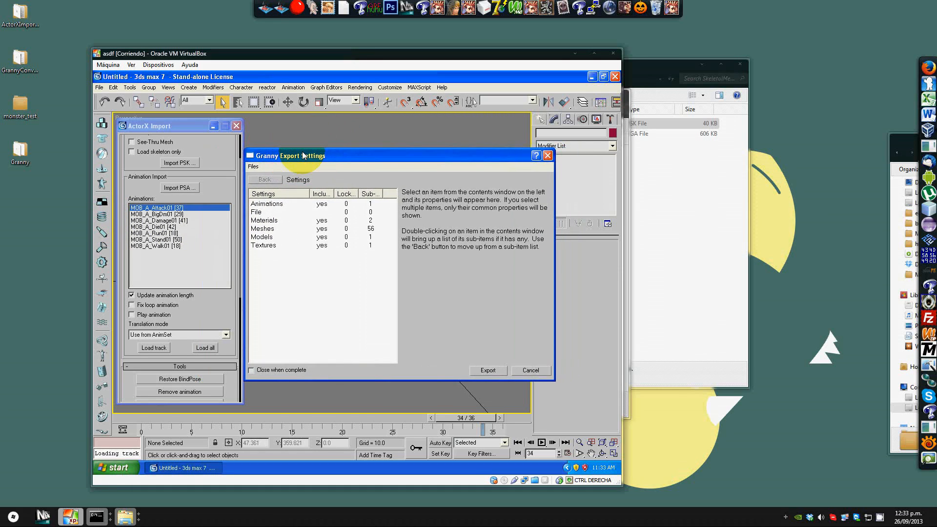
left_click_drag(323, 54, 284, 48)
left_click(588, 95)
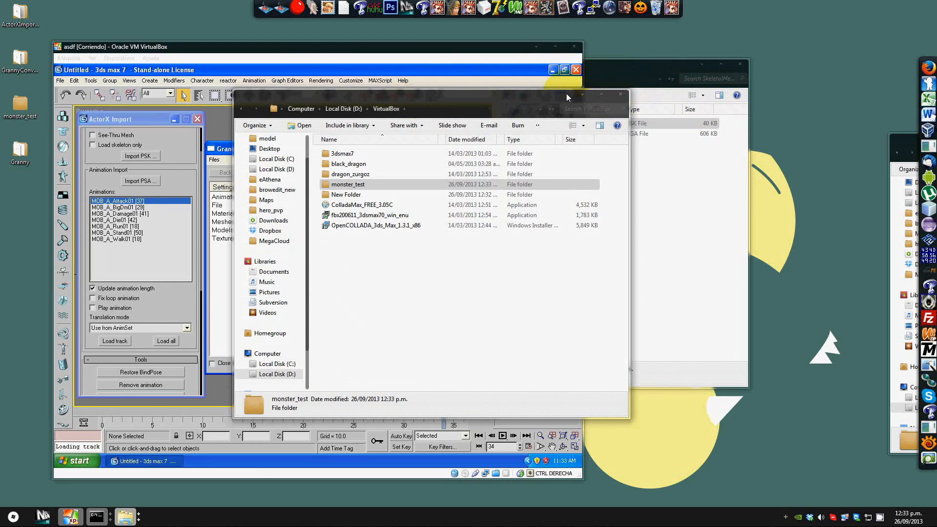
left_click(656, 179)
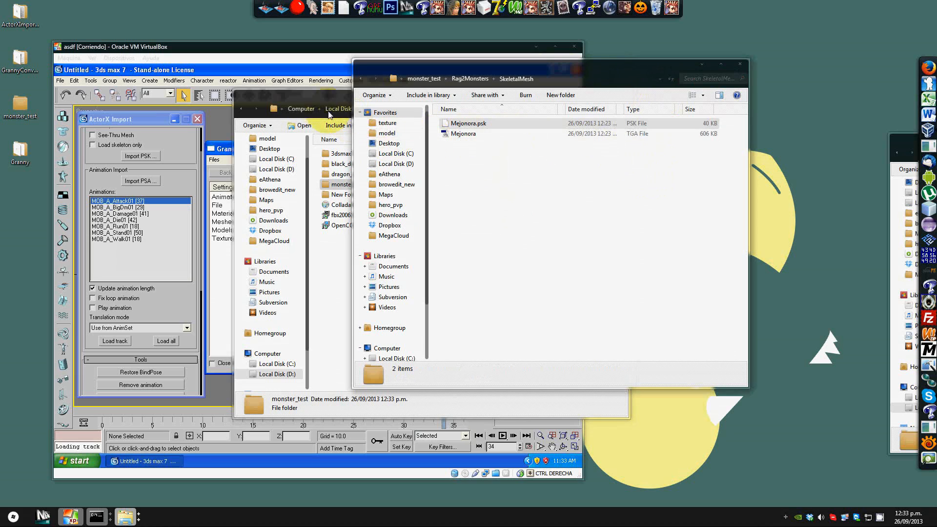
left_click_drag(936, 143, 443, 74)
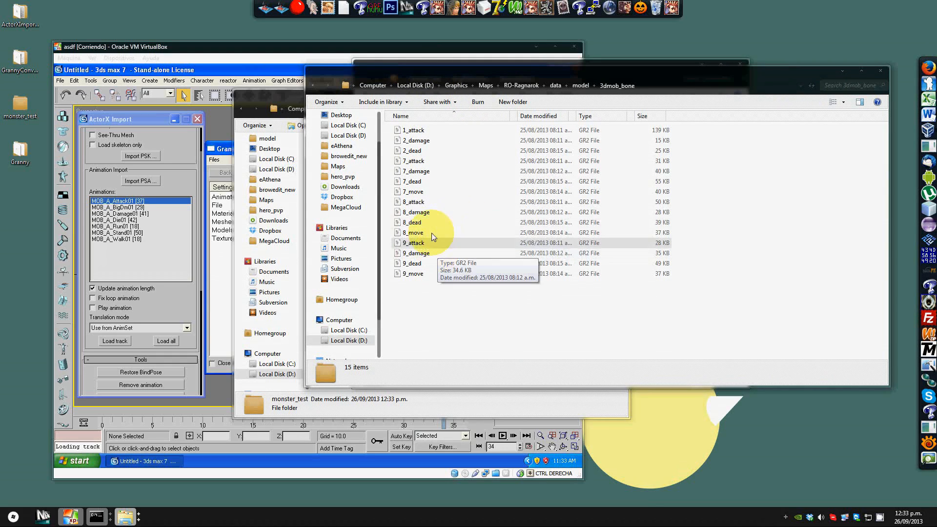
left_click(579, 87)
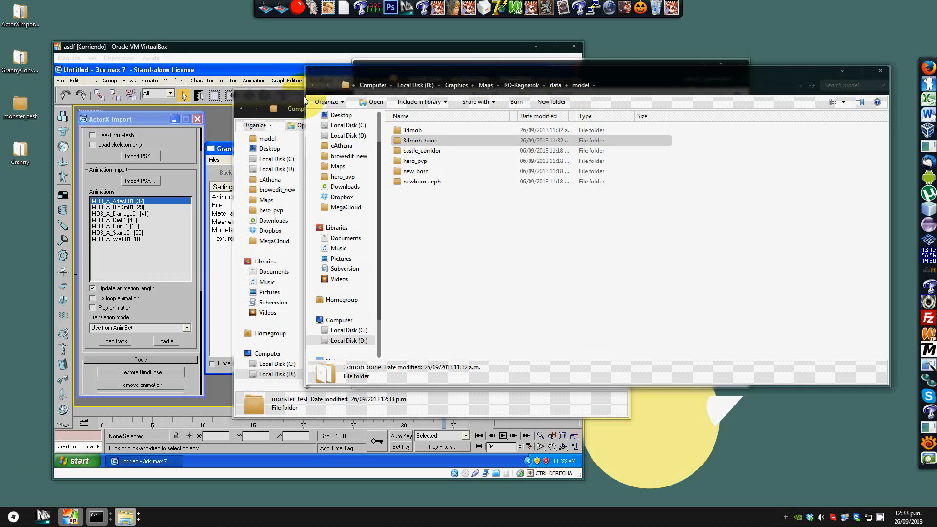
left_click_drag(362, 70, 387, 70)
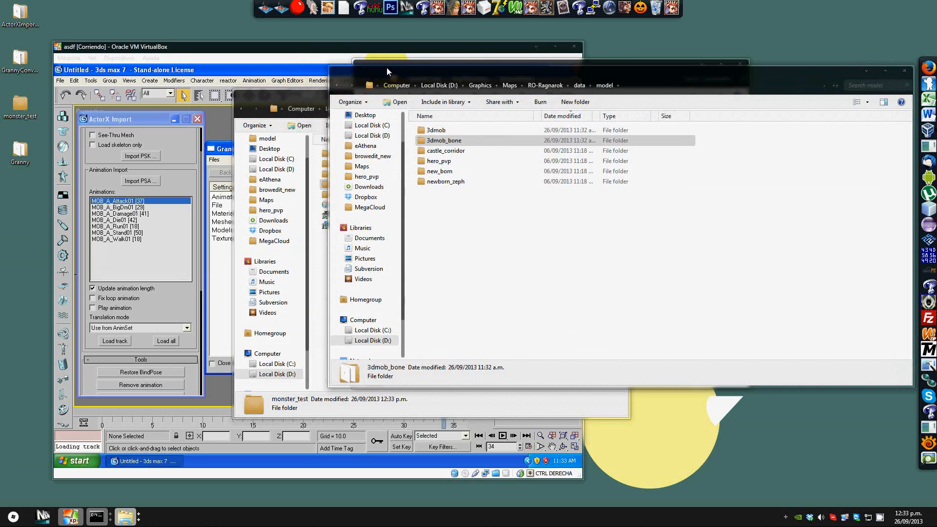
left_click(456, 130)
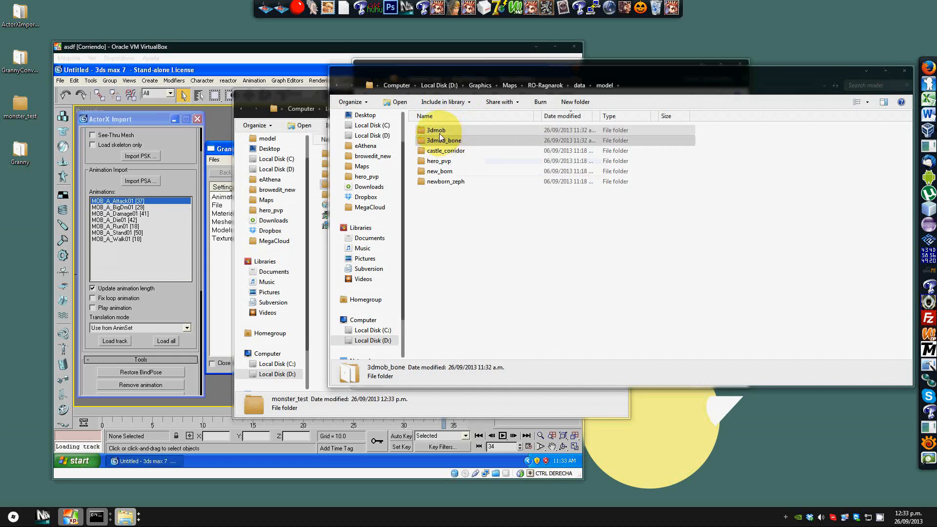
double_click(441, 131)
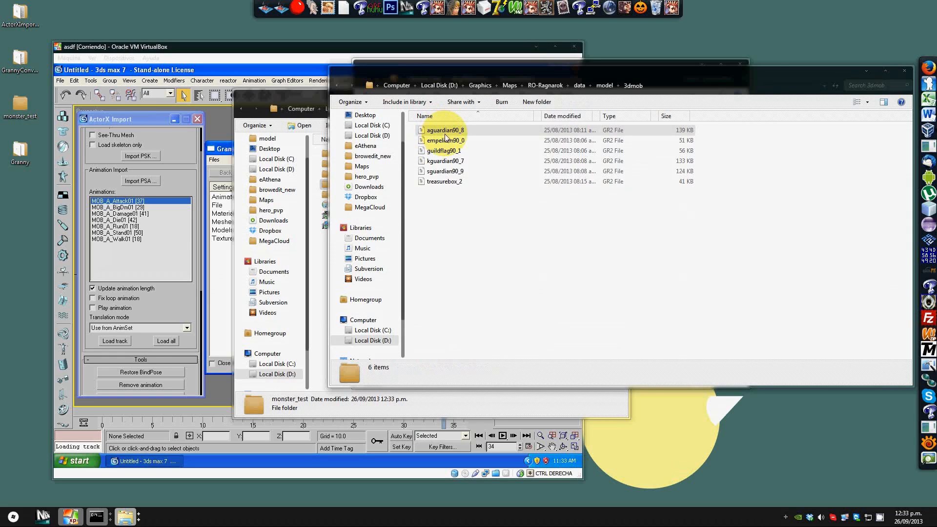
Step: Open kguardian90_7 in Granny Viewer, inspect its model, file and animation lists, and close the viewer
double_click(460, 162)
left_click_drag(437, 128, 464, 132)
left_click(239, 246)
left_click(149, 283)
left_click_drag(507, 195, 452, 165)
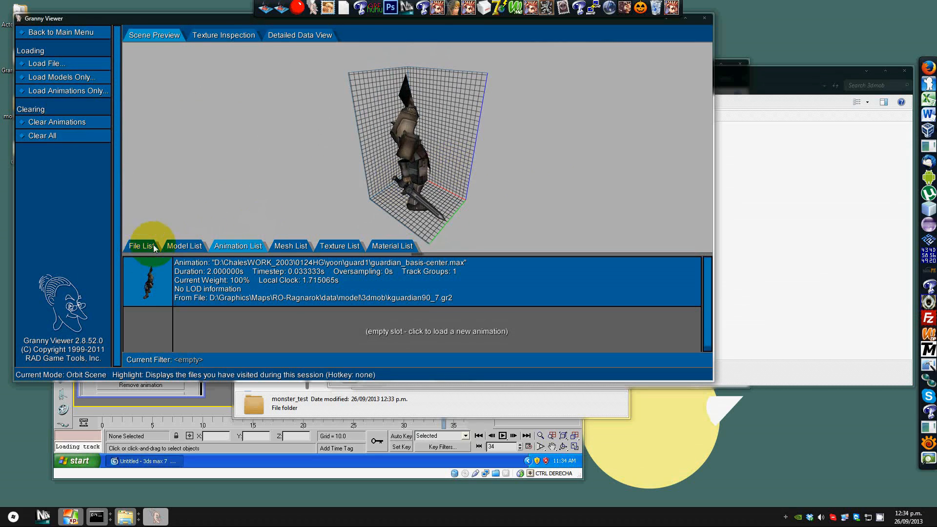
left_click(189, 245)
left_click(141, 245)
left_click(253, 245)
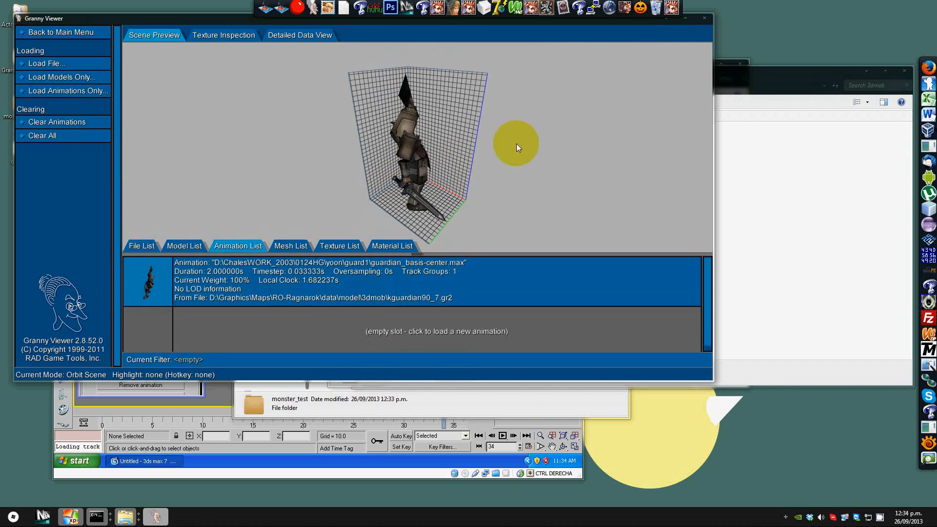
left_click(704, 18)
Step: Open 7_attack from the 3dmob_bone folder in Granny Viewer, inspect its model and animation lists, and close the viewer
left_click(333, 84)
double_click(441, 140)
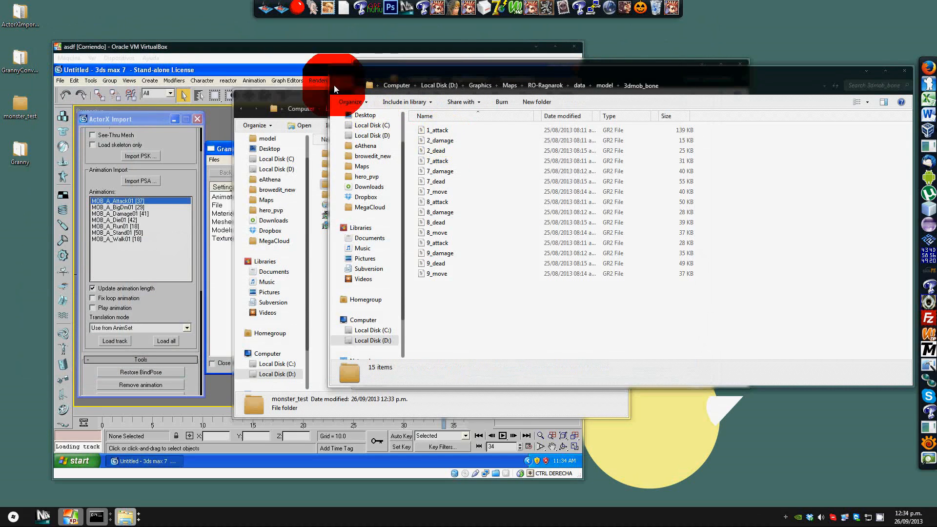
left_click(336, 85)
double_click(459, 132)
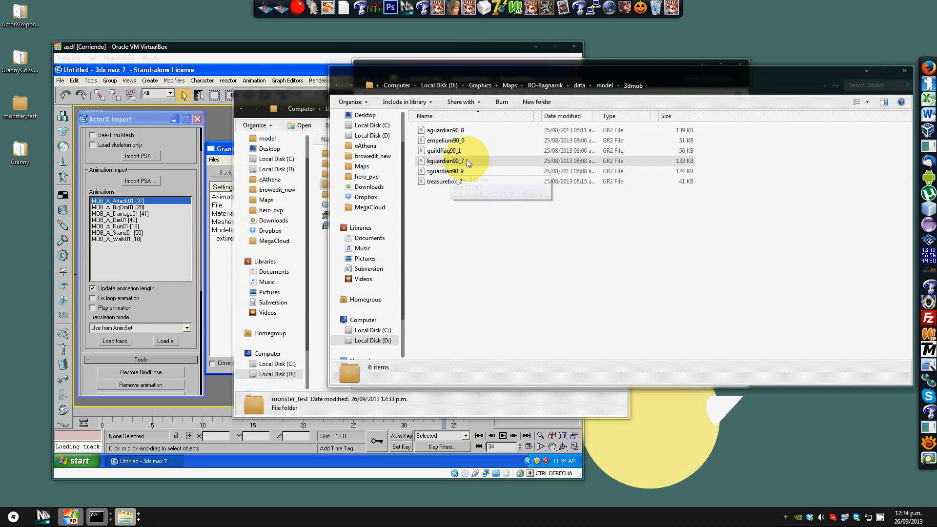
left_click(336, 85)
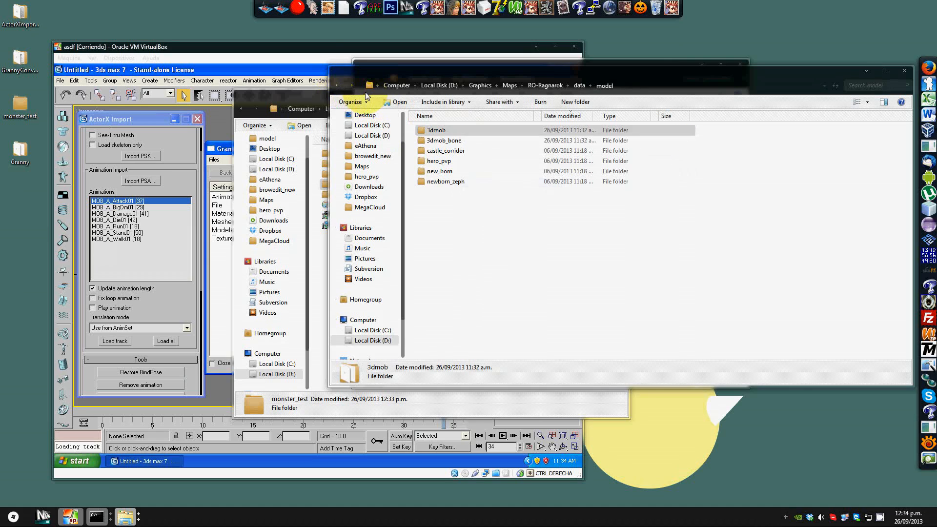
double_click(441, 140)
double_click(441, 161)
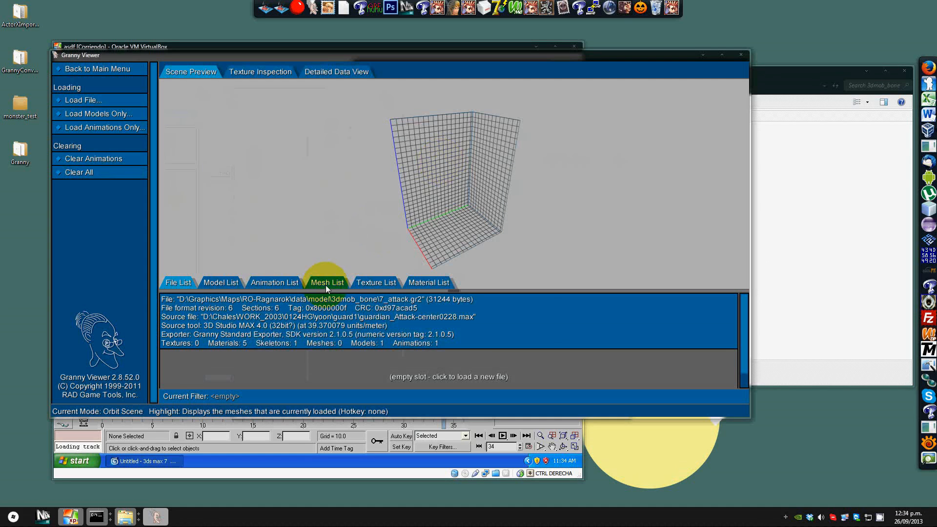
left_click(224, 282)
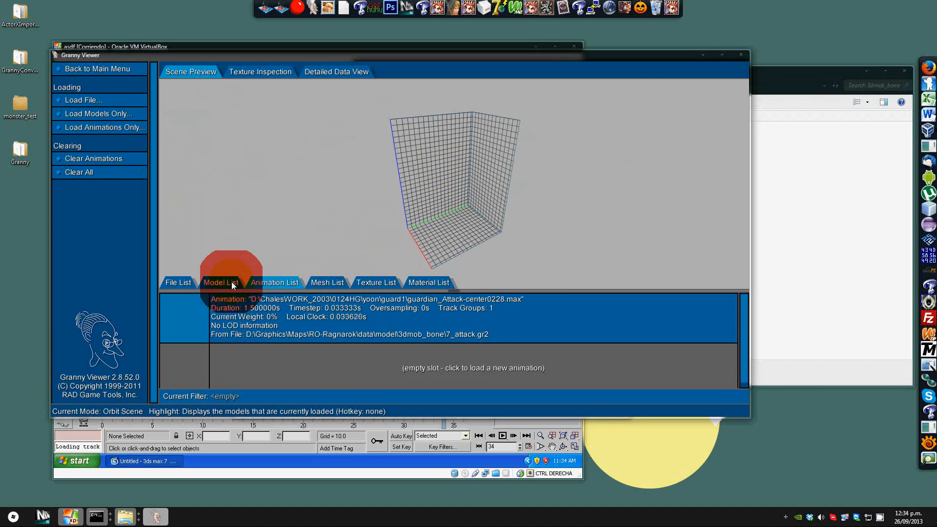
left_click(264, 283)
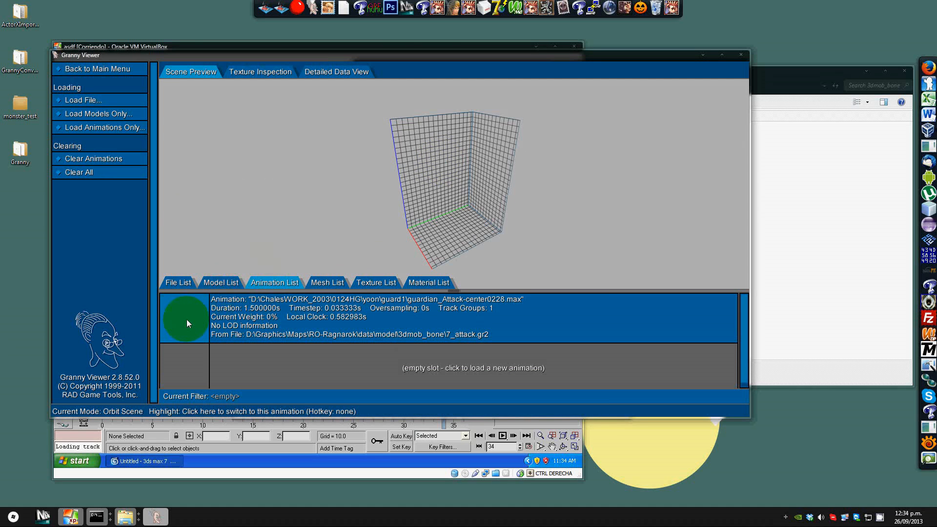
mouse_move(448, 195)
left_mouse_down()
mouse_move(579, 171)
mouse_move(482, 196)
mouse_move(364, 192)
left_mouse_up()
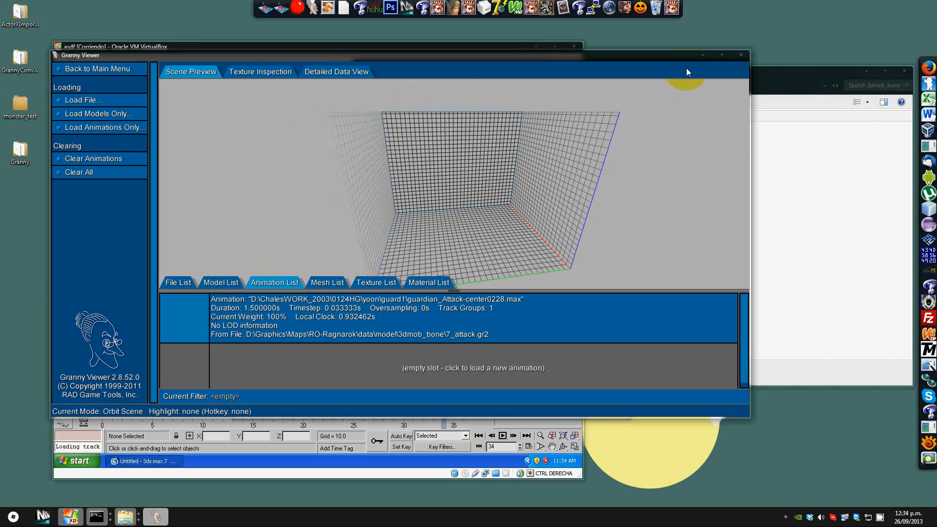
left_click(742, 56)
Step: Bring the Granny Export Settings dialog forward and open the Animations settings
left_click(337, 83)
left_click_drag(387, 76, 587, 108)
left_click(306, 99)
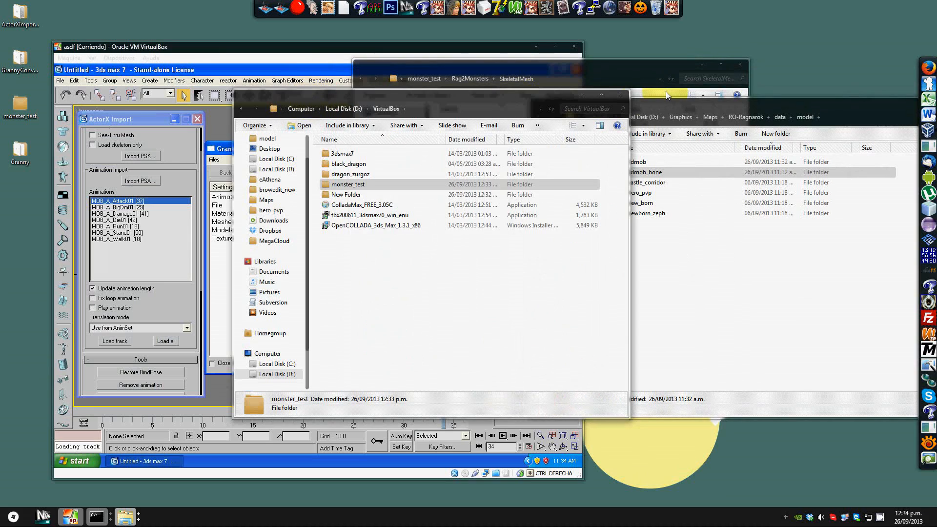
left_click(581, 94)
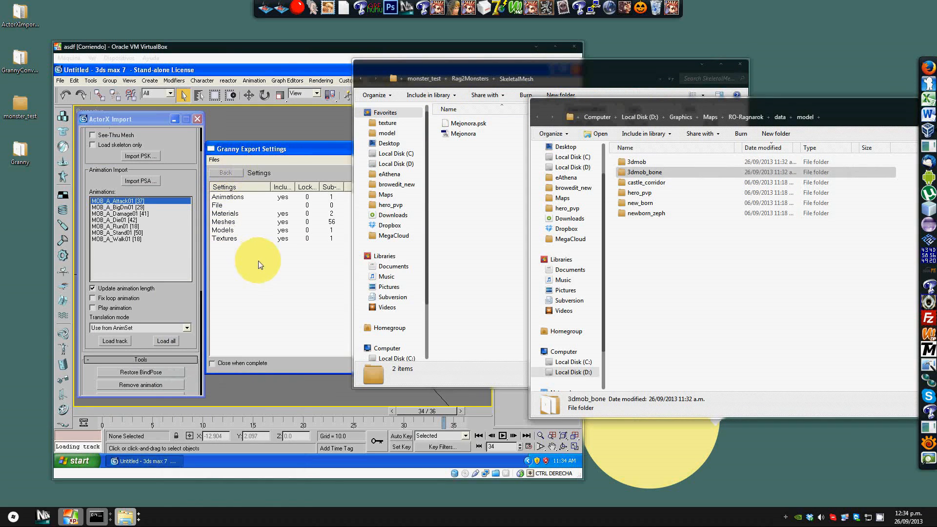
left_click(279, 275)
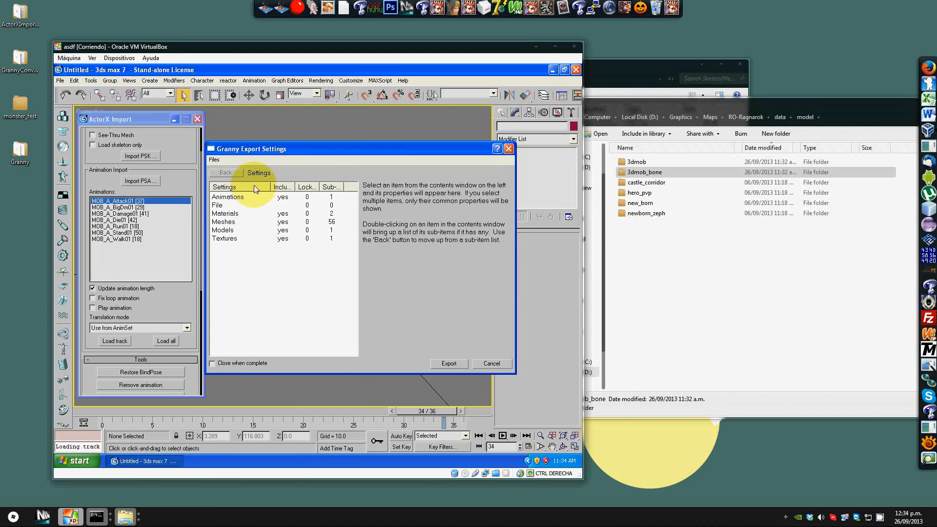
left_click(270, 197)
left_click(507, 201)
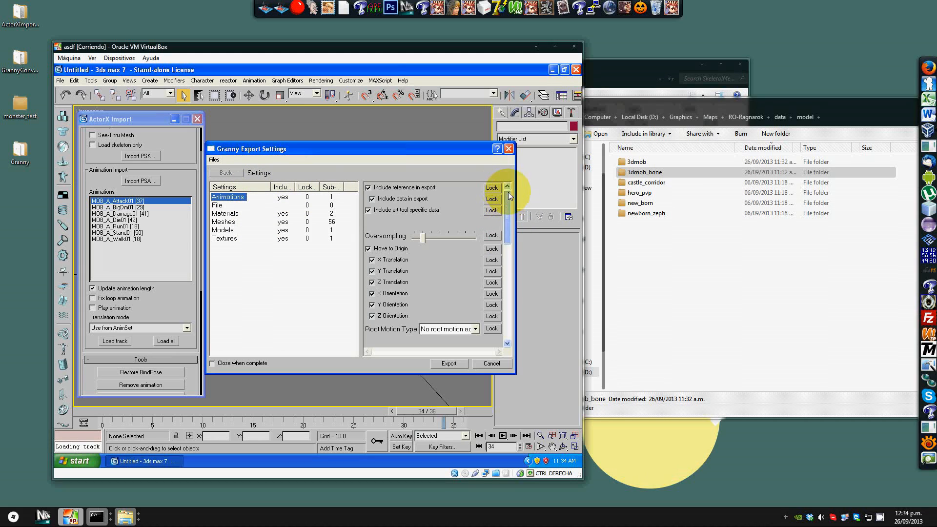
Step: Turn off Include reference in export, Include art tool specific data and Move to Origin for the animations
left_click(375, 194)
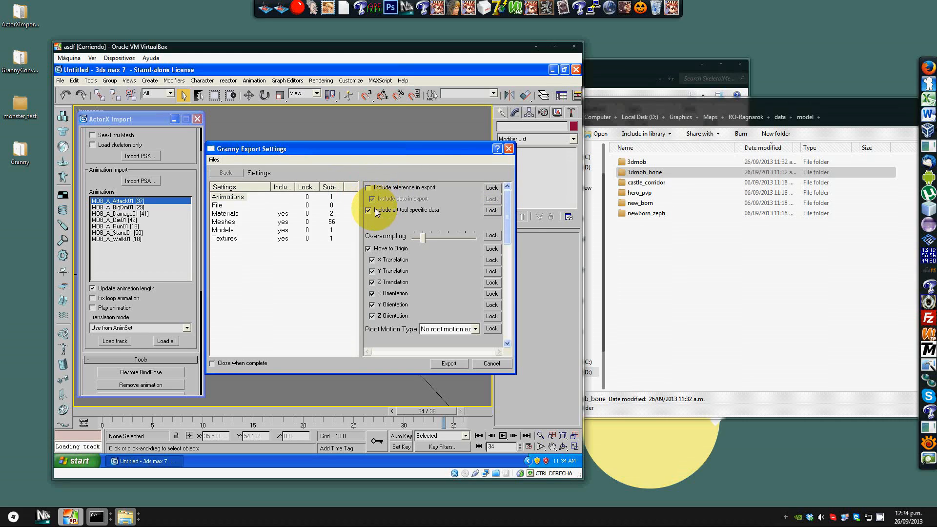
left_click(375, 210)
left_click(379, 248)
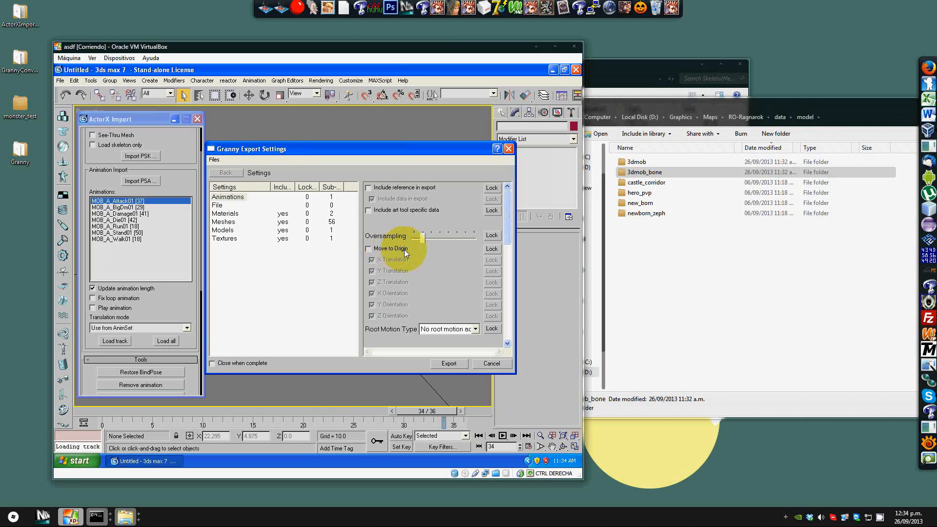
mouse_move(511, 222)
left_mouse_down()
mouse_move(508, 324)
mouse_move(502, 219)
left_mouse_up()
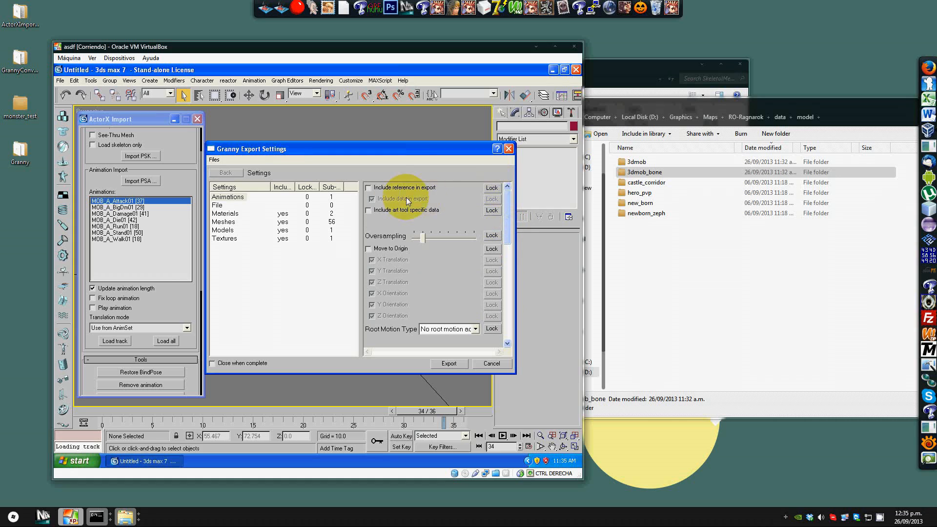
mouse_move(507, 214)
left_mouse_down()
mouse_move(510, 254)
mouse_move(506, 188)
left_mouse_up()
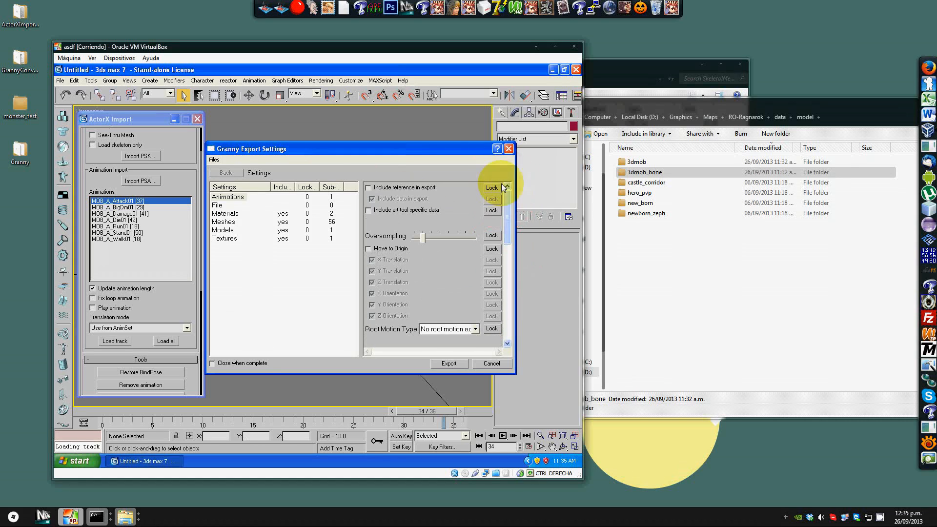
Step: Review the Materials and Meshes export settings
left_click(299, 196)
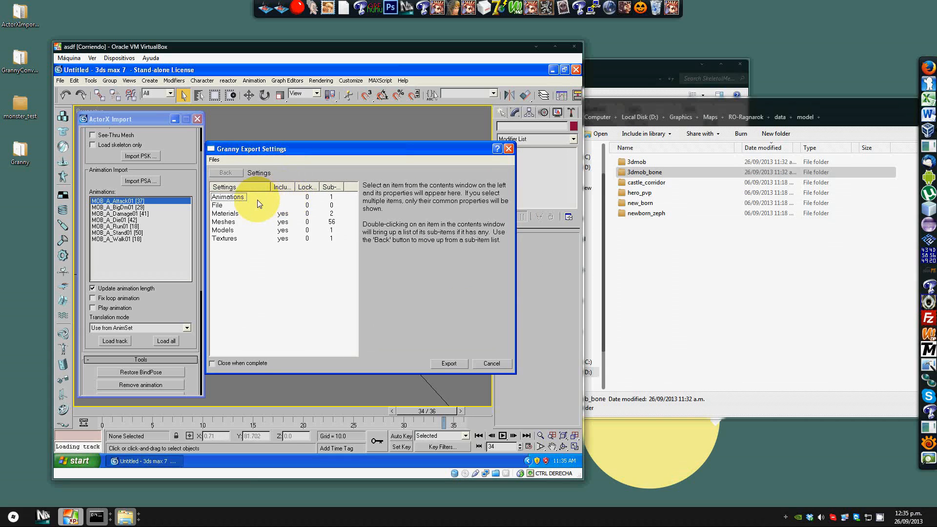
left_click(225, 213)
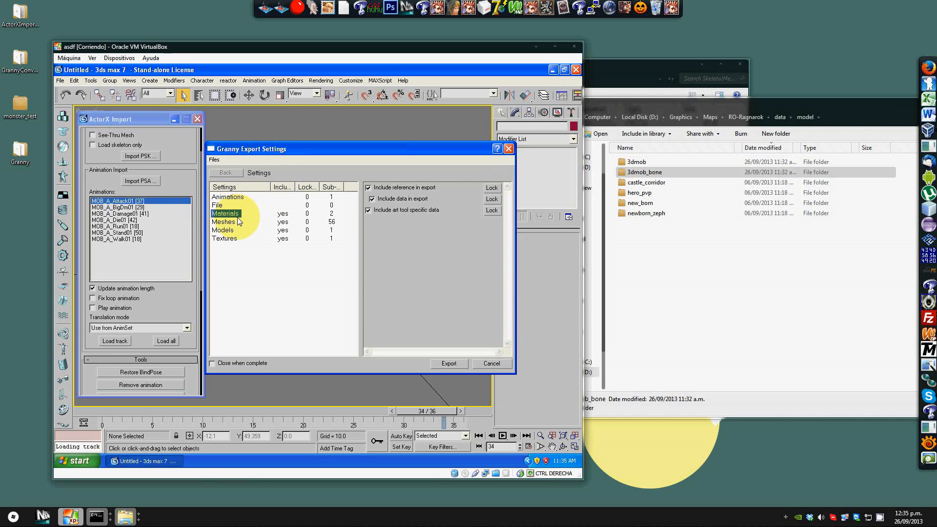
left_click(225, 222)
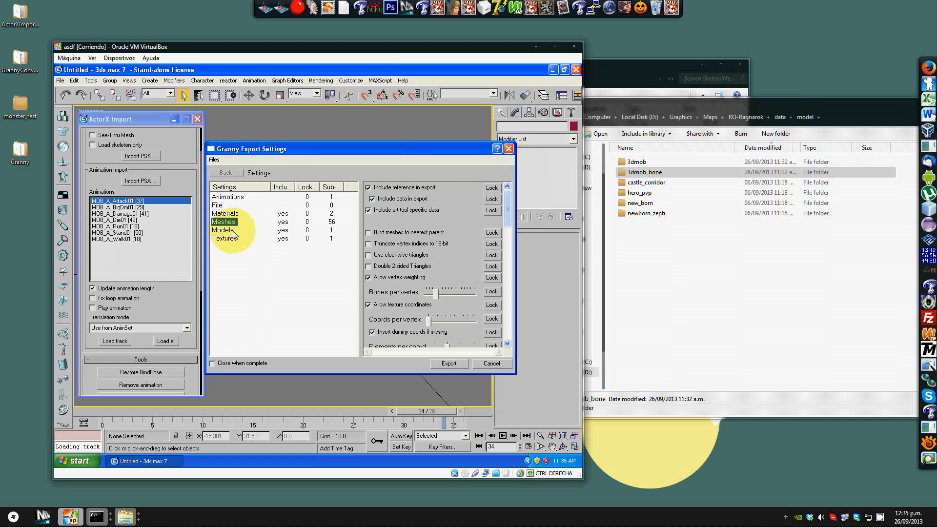
Step: Open kguardian90_7 from the 3dmob folder in Granny Viewer, inspect its animation, mesh, material and model lists, and close the viewer
double_click(636, 162)
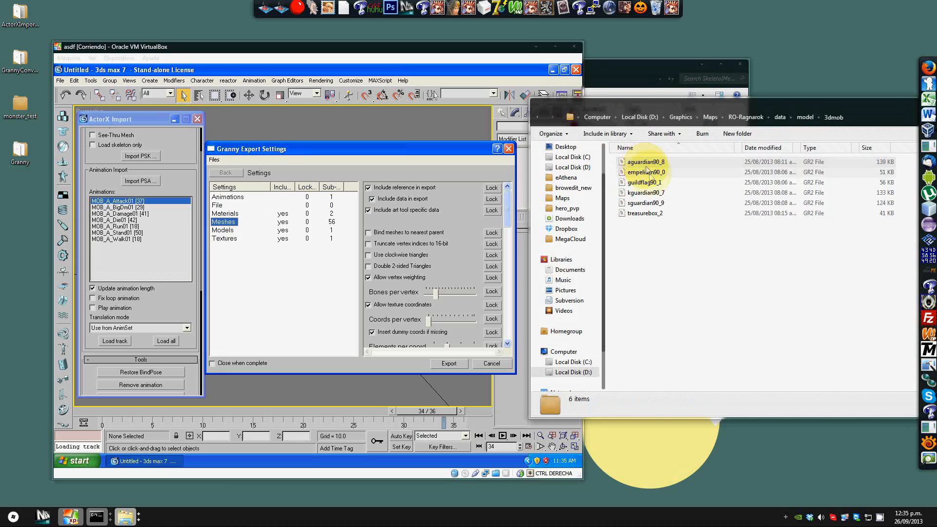
left_click(650, 194)
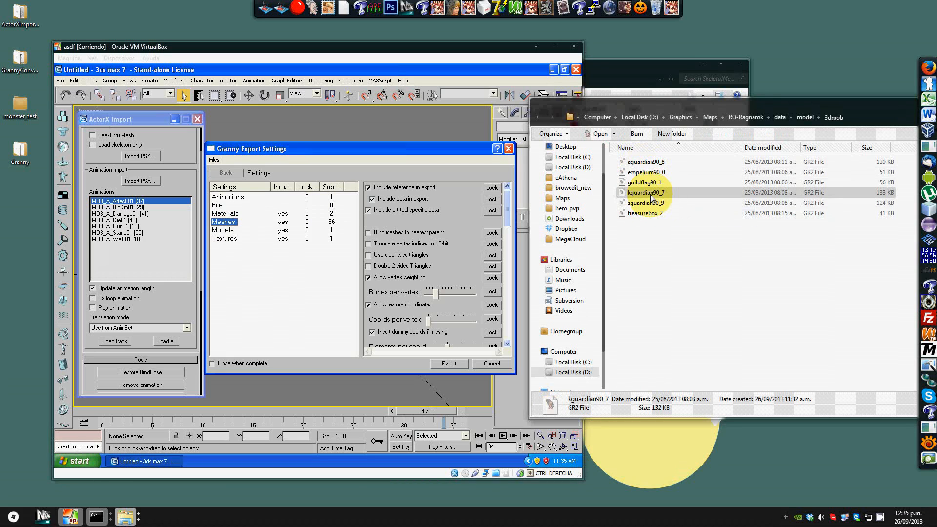
double_click(650, 194)
left_click_drag(411, 98, 754, 57)
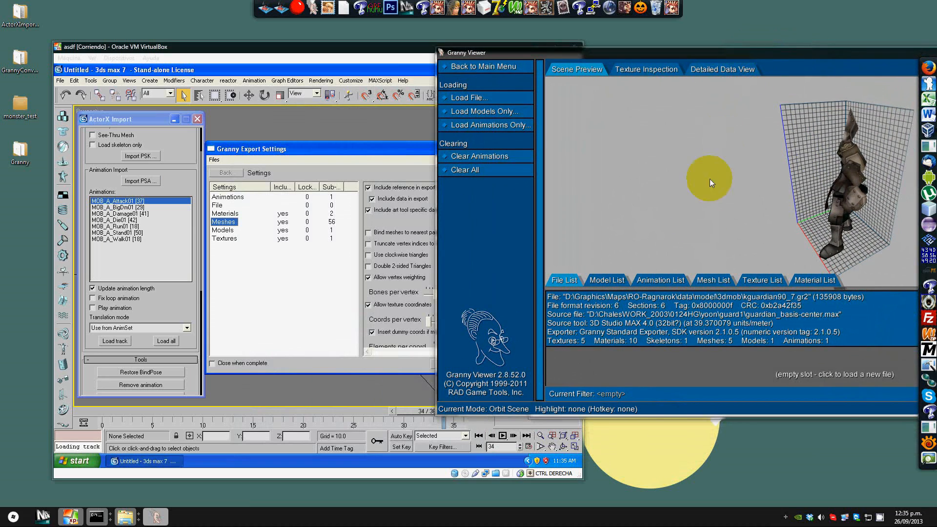
left_click(661, 279)
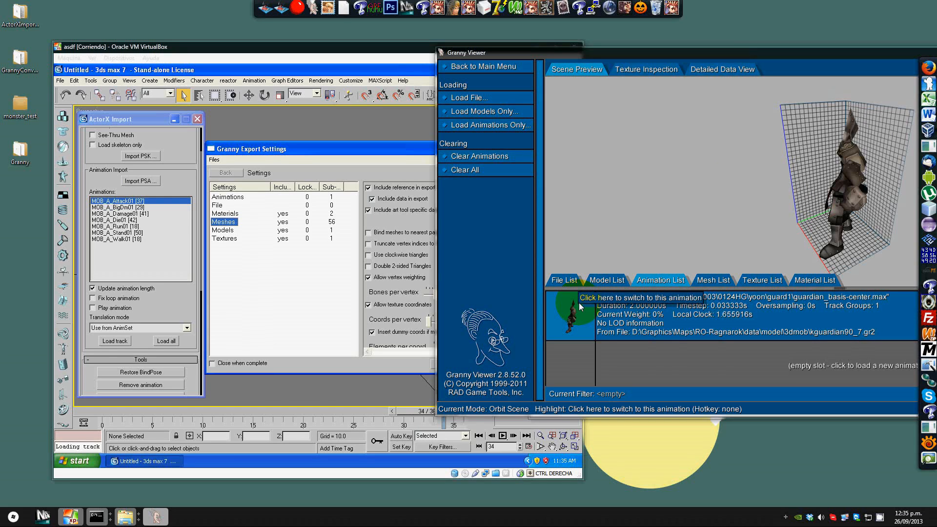
left_click(712, 281)
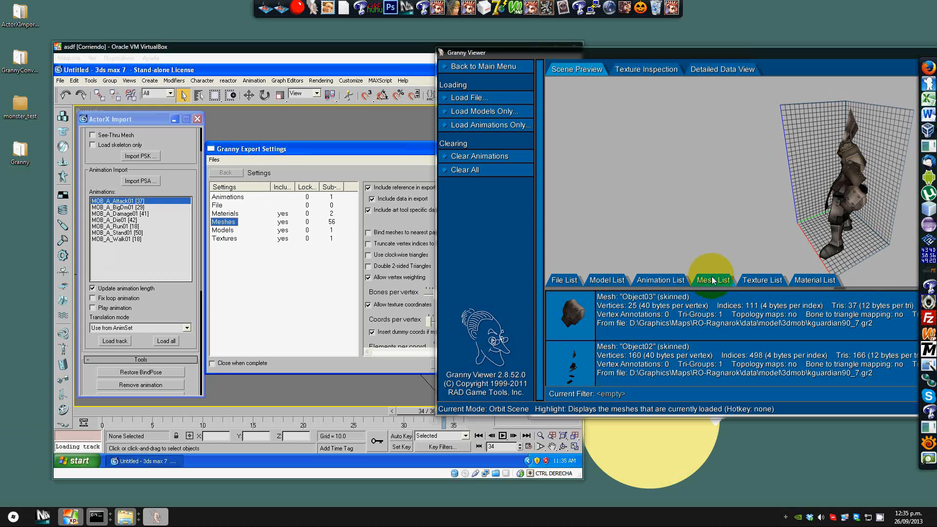
left_click(783, 276)
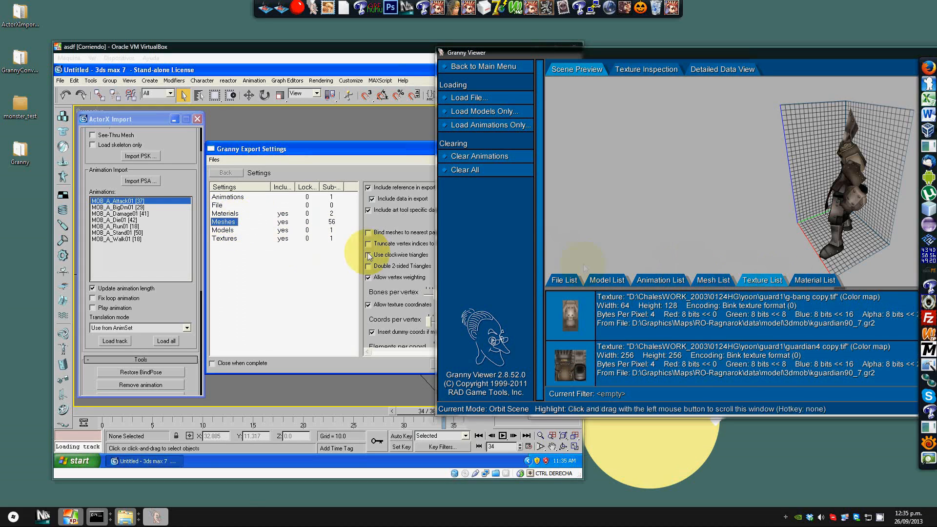
left_click(817, 281)
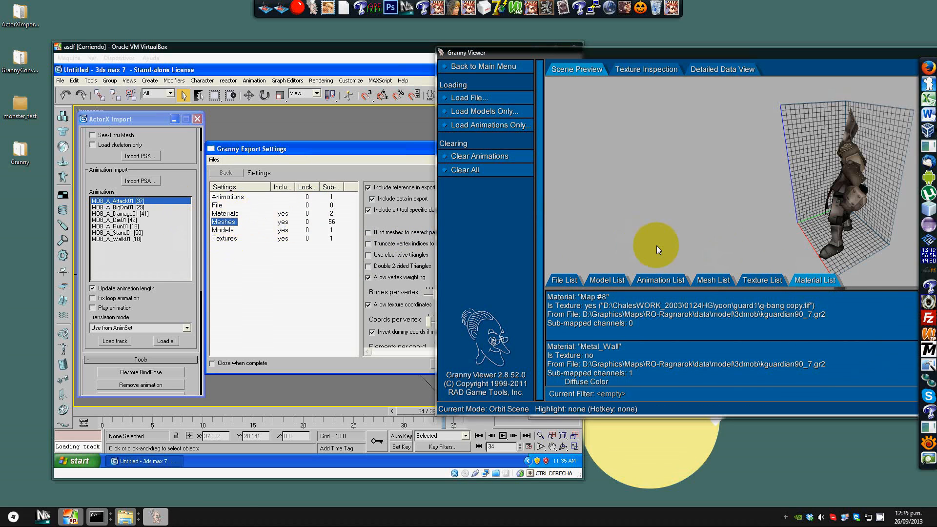
left_click(604, 280)
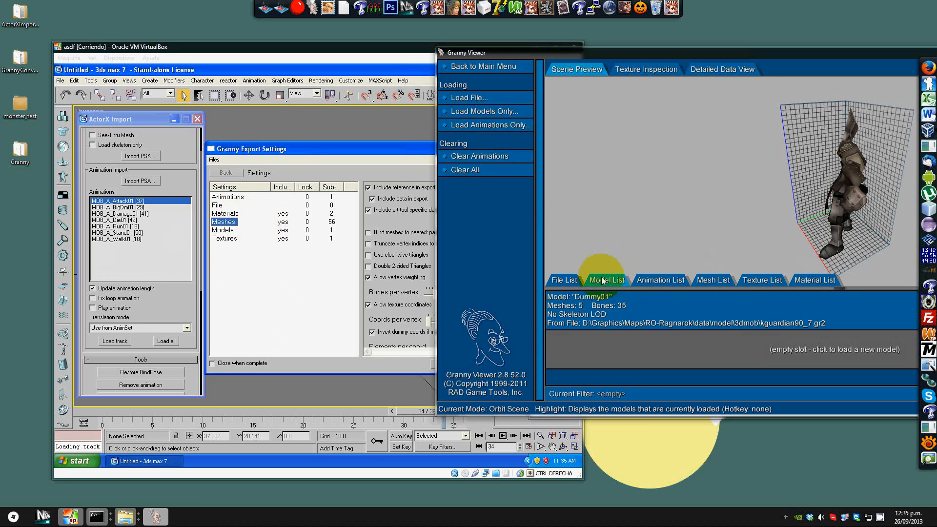
left_click(654, 280)
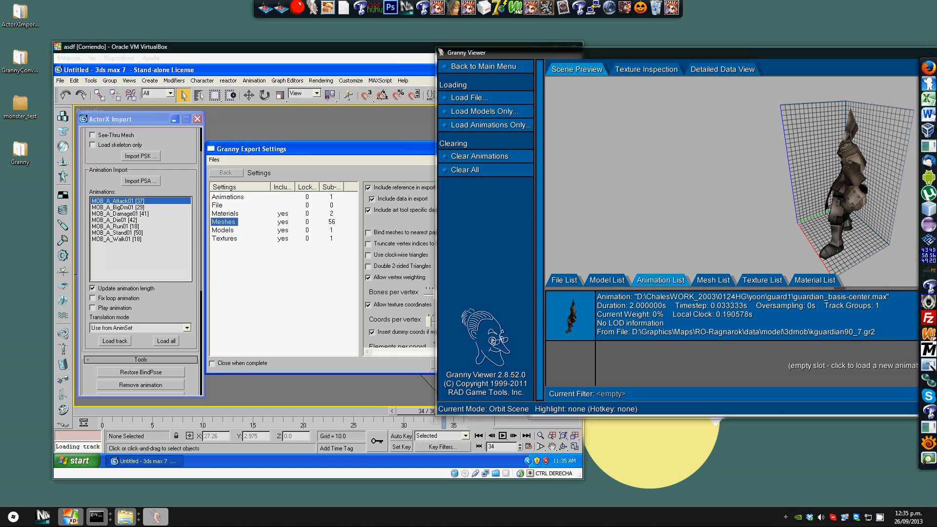
key("alt+F4")
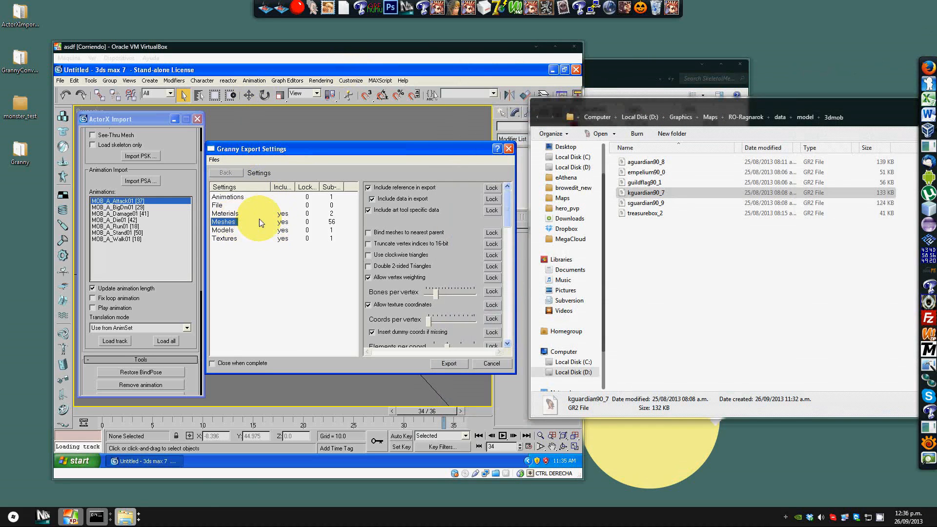
Step: Review the Animations, Materials and Meshes export settings and turn off Move to Origin for the Models
left_click(243, 198)
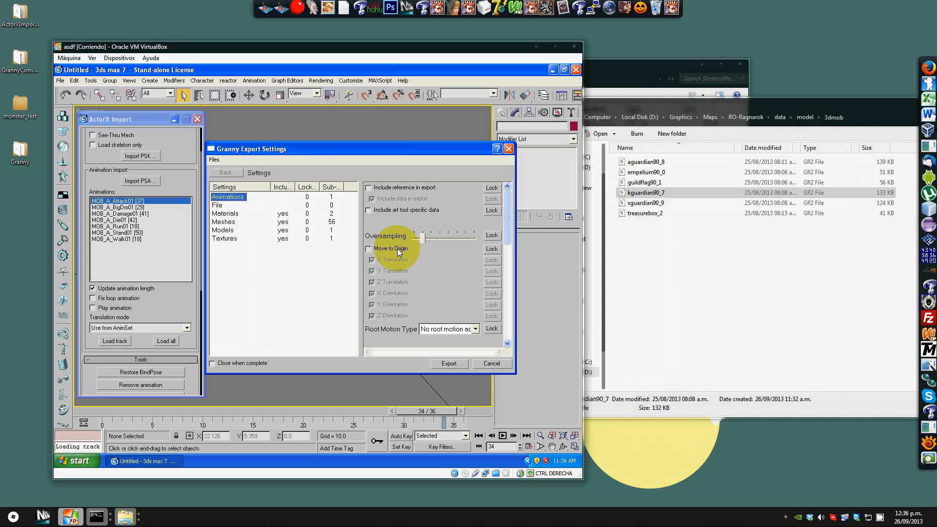
left_click(224, 213)
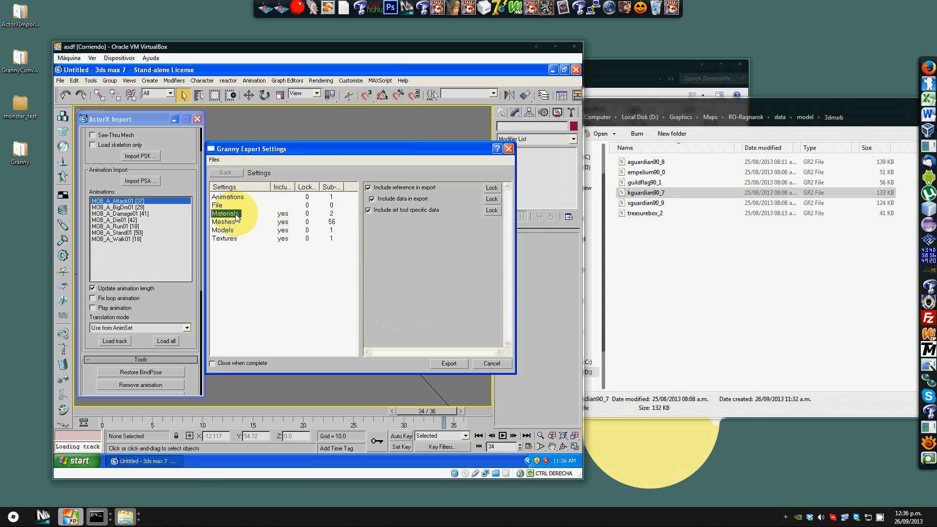
left_click(223, 221)
mouse_move(507, 194)
left_mouse_down()
mouse_move(502, 294)
mouse_move(500, 177)
mouse_move(511, 203)
mouse_move(517, 323)
mouse_move(510, 190)
left_mouse_up()
left_click(222, 229)
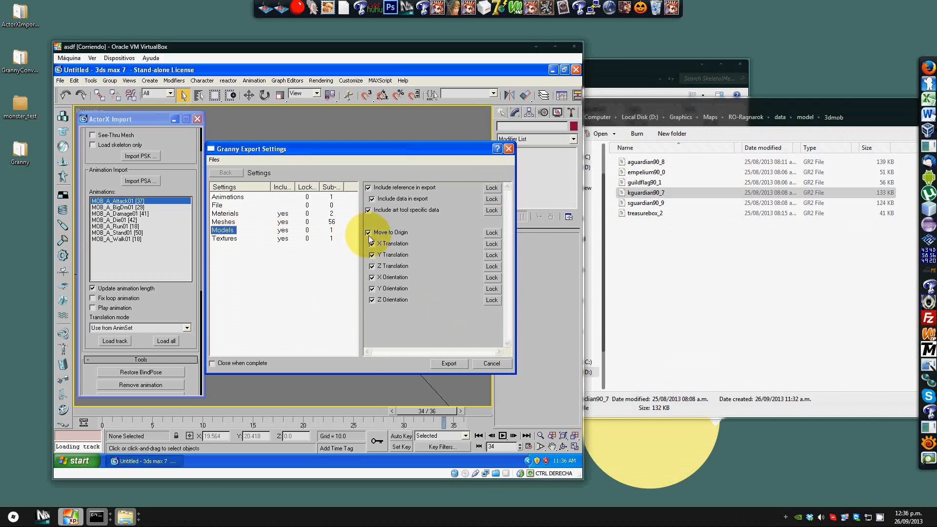
left_click(386, 233)
Step: In the Textures export settings, set the No alpha format to Bink0 still-image compression
left_click(224, 238)
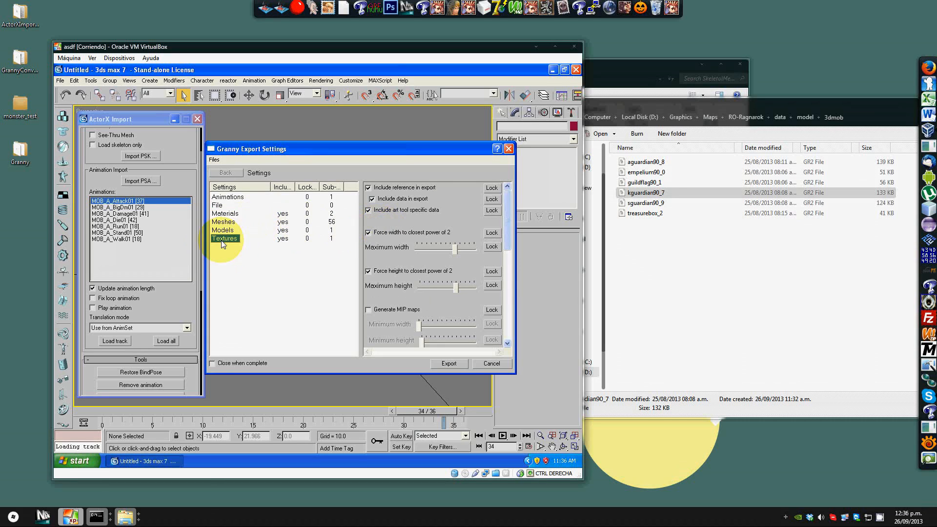
left_click_drag(509, 214, 511, 270)
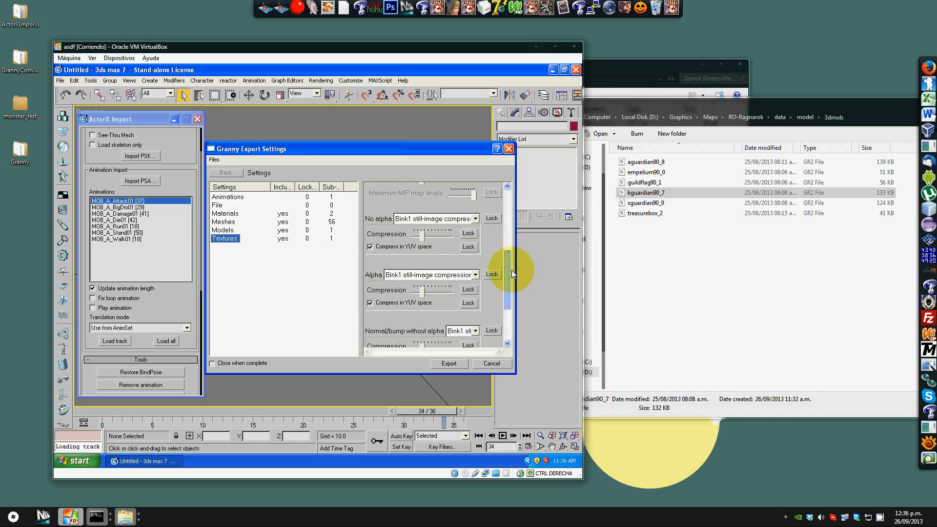
left_click(476, 219)
left_click(475, 219)
left_click(475, 219)
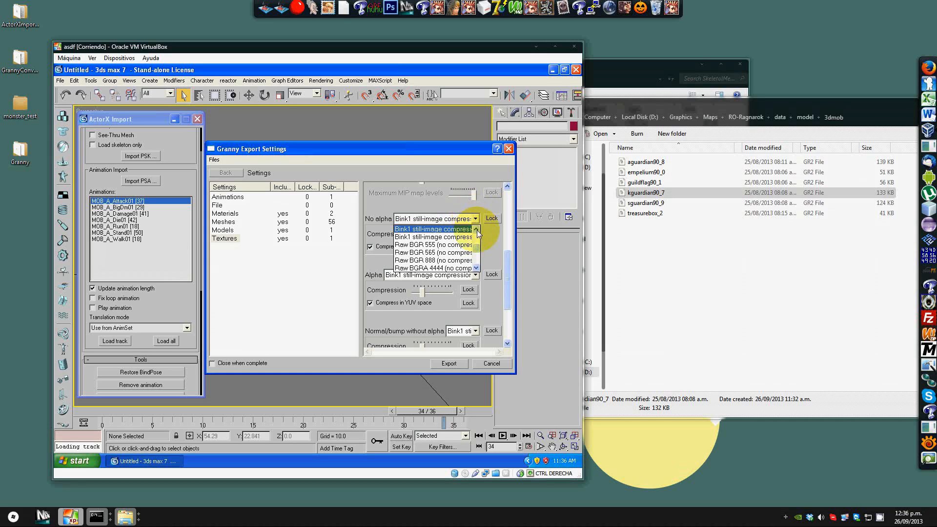
left_click_drag(476, 249, 476, 241)
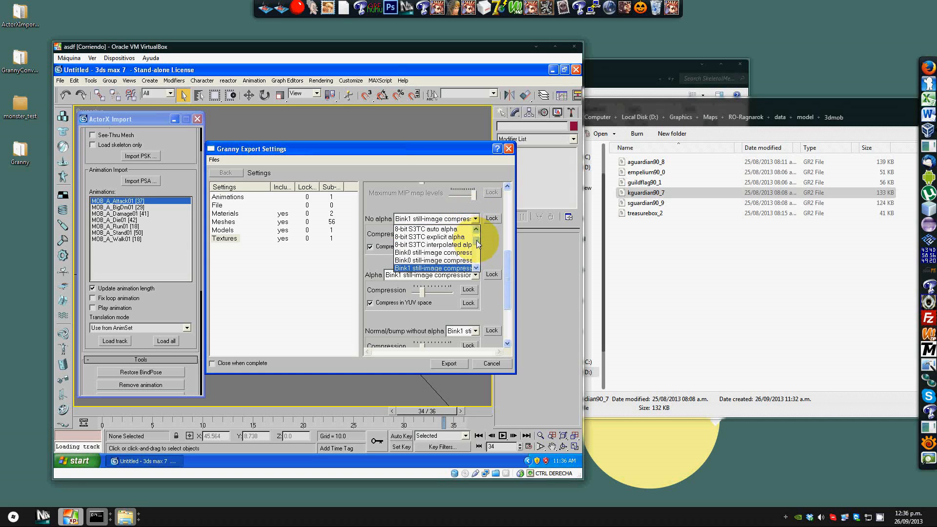
left_click(446, 252)
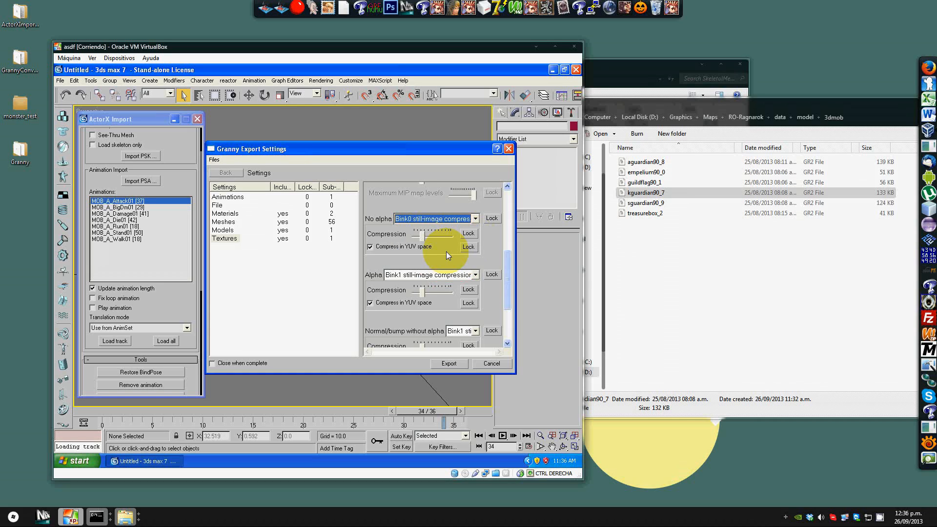
Step: Set the Alpha and Normal/bump without alpha texture formats to Bink0 still-image compression as well
left_click(473, 274)
left_click_drag(476, 304, 472, 299)
left_click(449, 300)
scroll(507, 261, "down", 3)
left_click(475, 250)
scroll(472, 267, "up", 2)
left_click(457, 286)
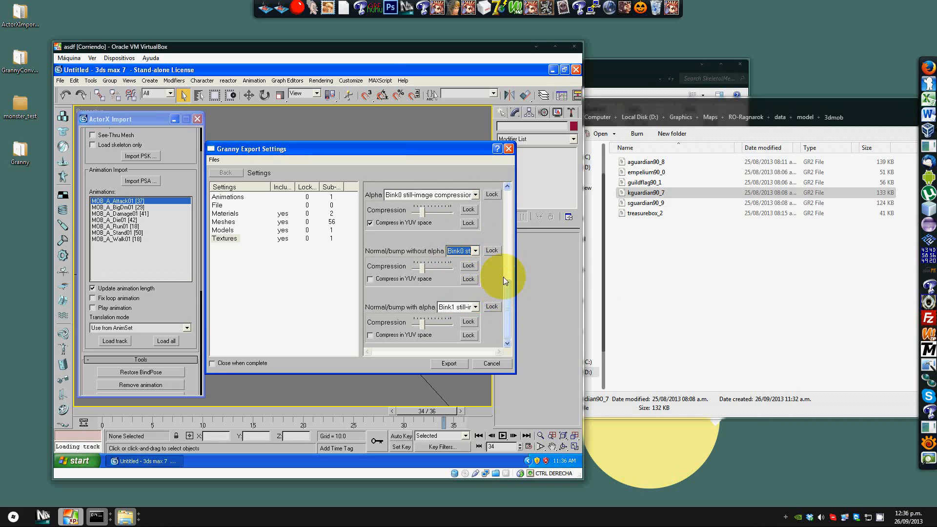
Step: Export the GR2 file with these settings and close the export progress window
left_click_drag(506, 285, 503, 319)
left_click(448, 363)
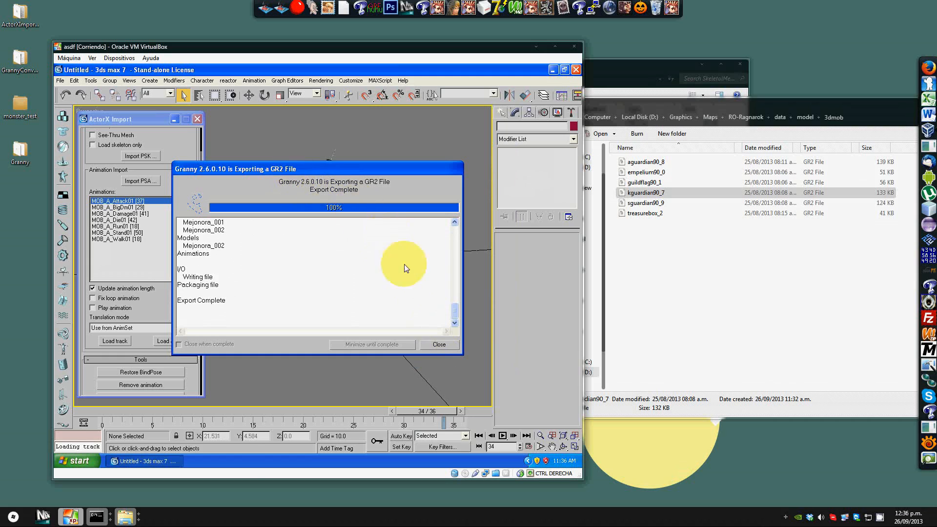
left_click(432, 343)
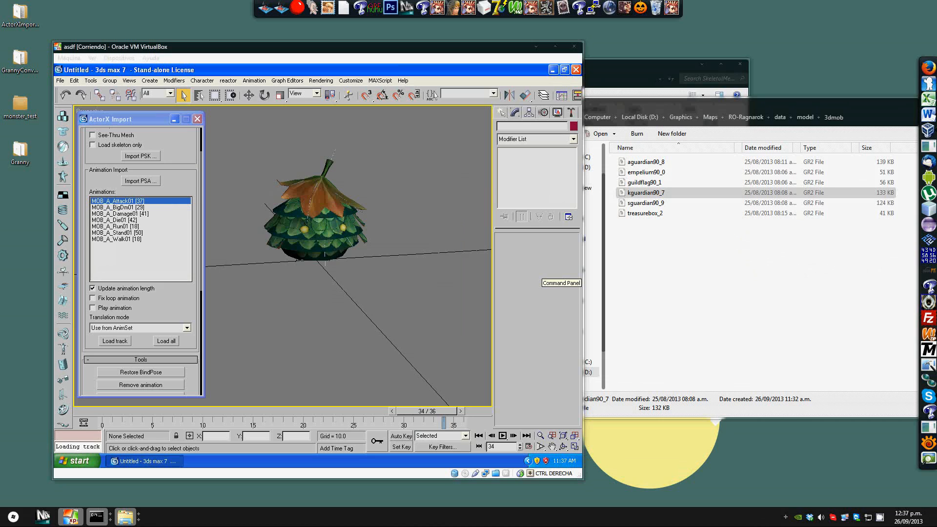
Step: Browse to the monster_test folder under VirtualBox on drive D and open green_mob in Granny Viewer
left_click(340, 60)
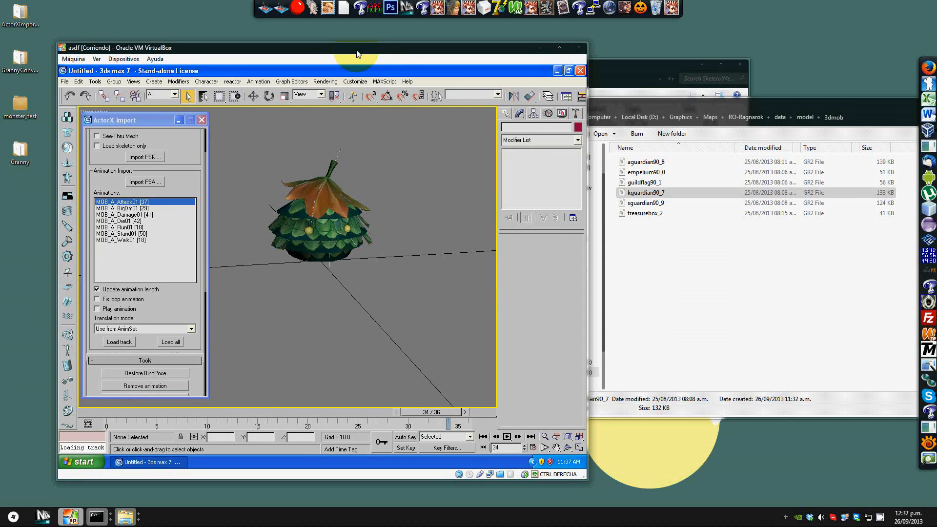
left_click(640, 60)
left_click_drag(638, 67, 629, 69)
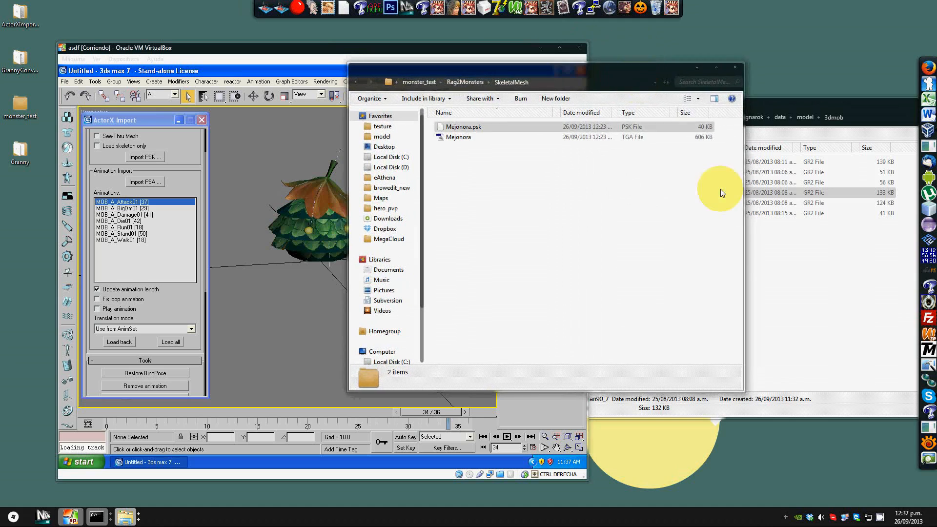
left_click(778, 261)
left_click(575, 167)
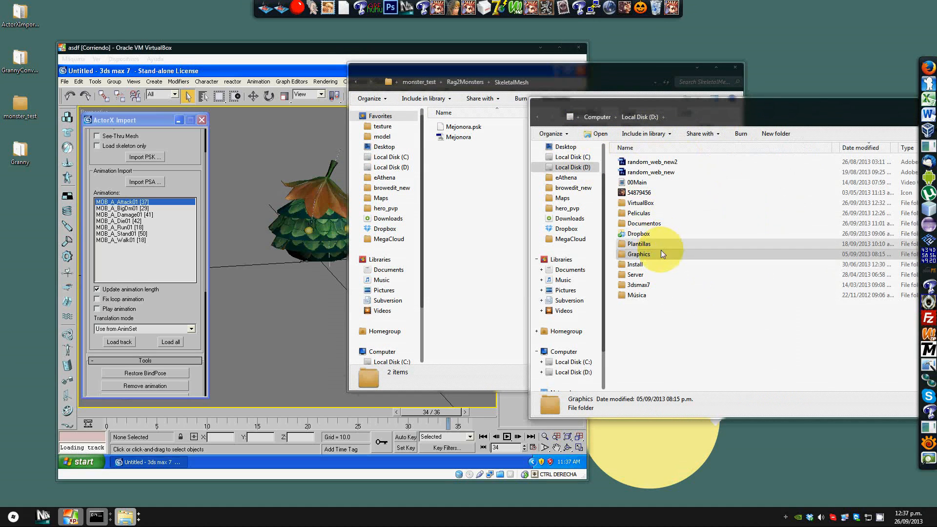
double_click(650, 203)
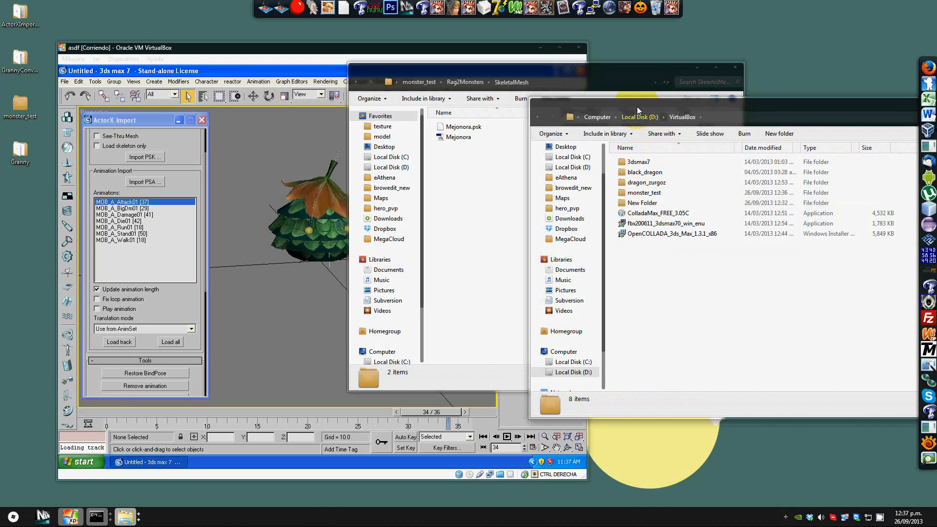
double_click(644, 192)
left_click_drag(652, 106, 367, 101)
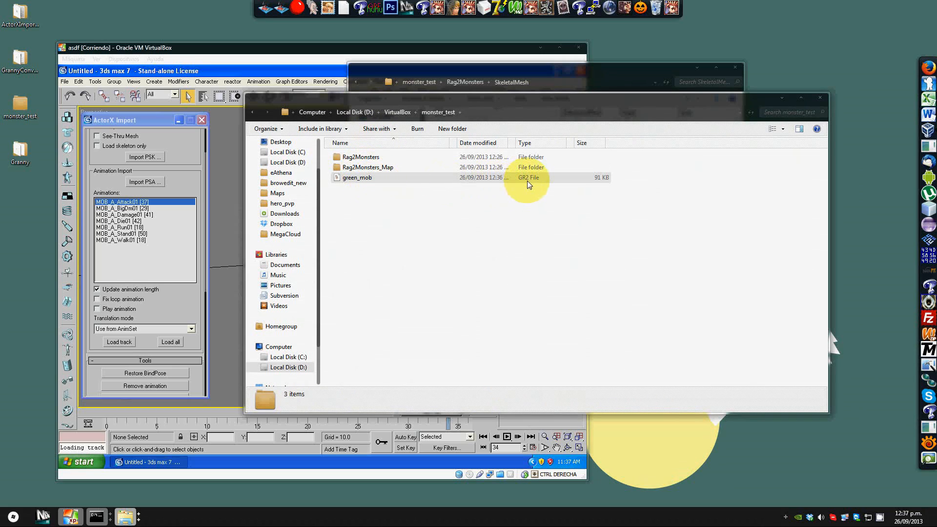
double_click(352, 181)
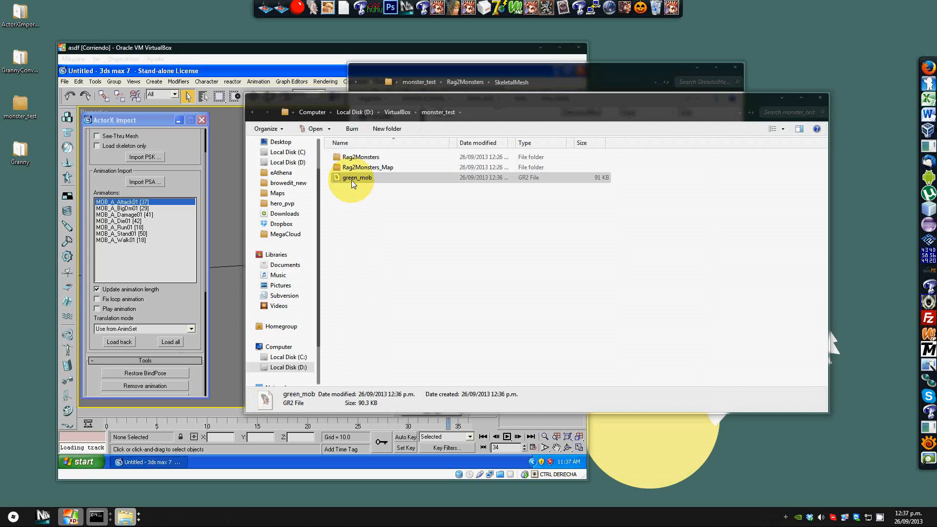
left_click_drag(447, 49, 440, 141)
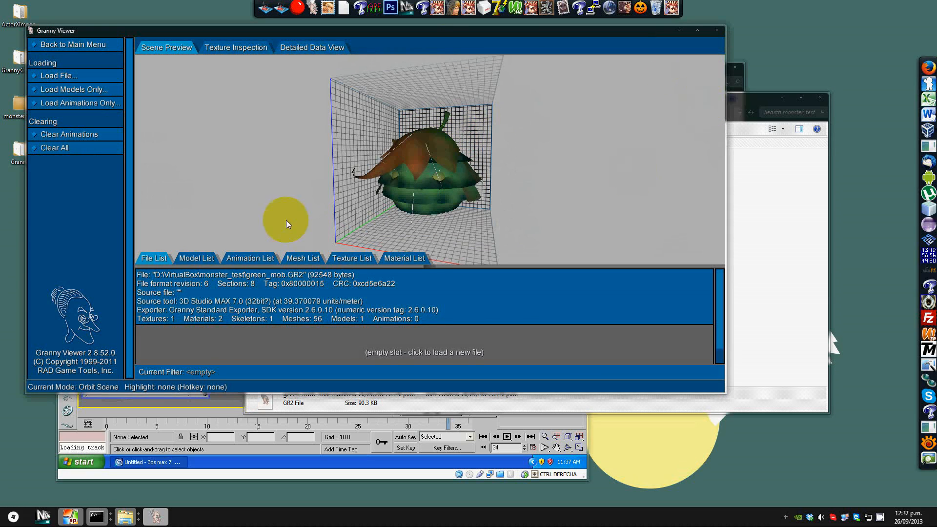
Step: Switch to another open Explorer folder window
left_click(737, 98)
left_click_drag(736, 100, 741, 161)
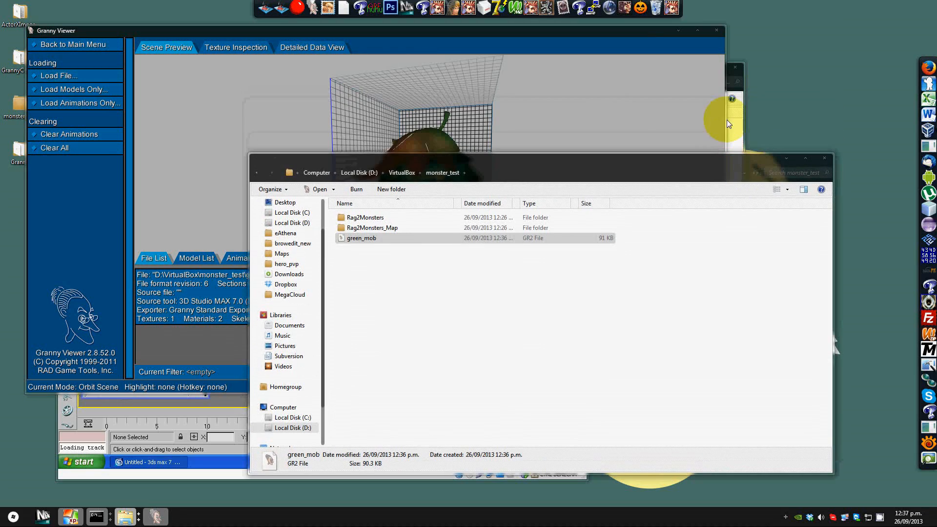
left_click(740, 129)
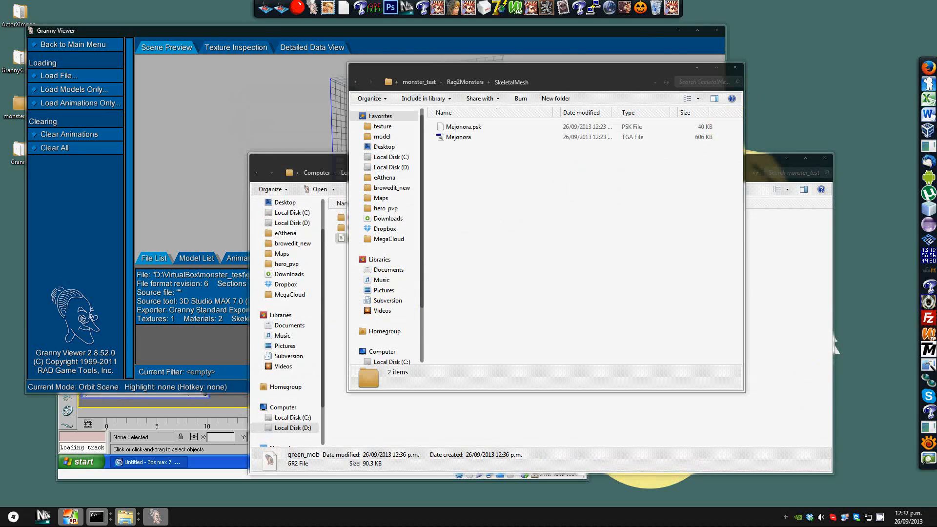
mouse_move(126, 521)
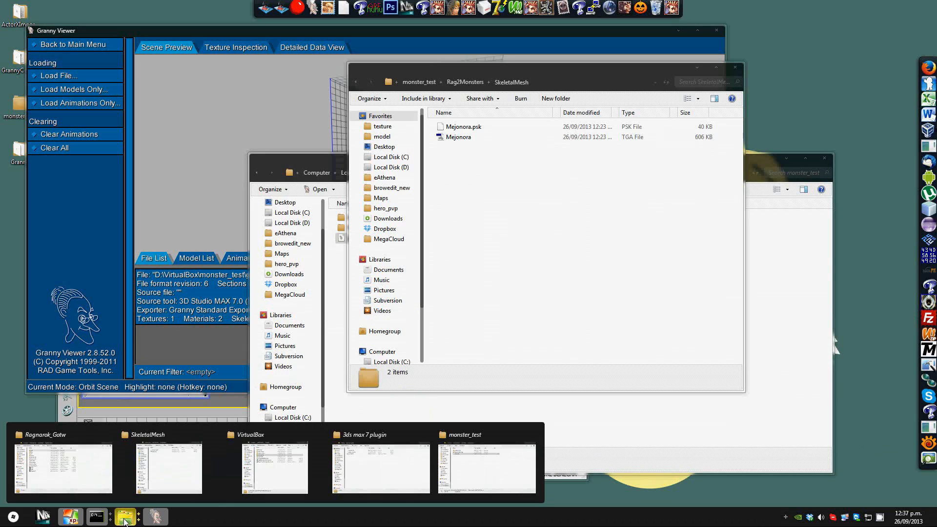
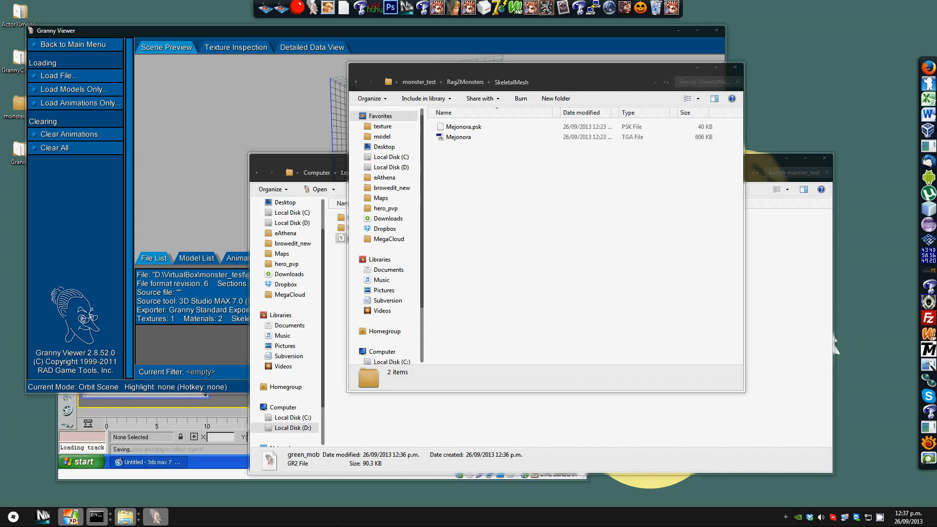
Step: Open the kguardian90_7 GR2 file from RO-Ragnarok's data\model\3dmob folder in a second Granny Viewer for reference
left_click_drag(534, 94, 539, 115)
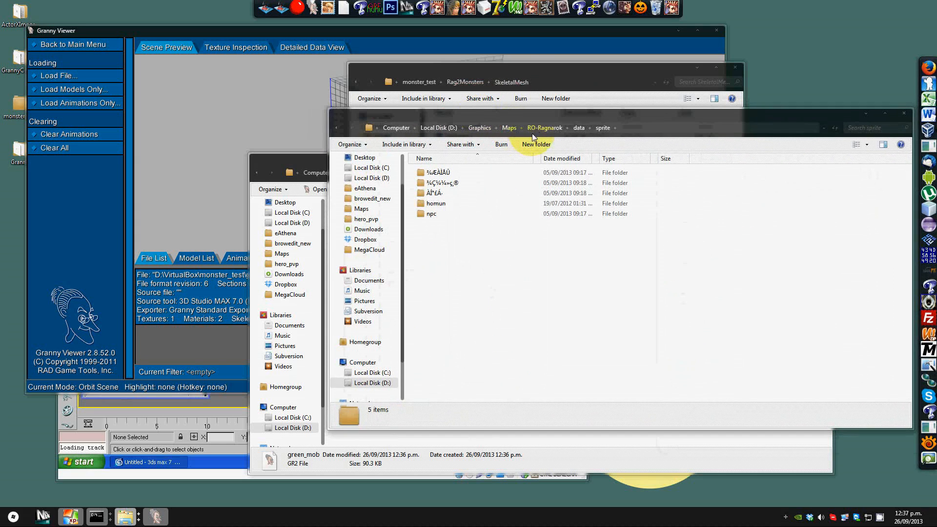
left_click(461, 202)
double_click(446, 196)
double_click(445, 182)
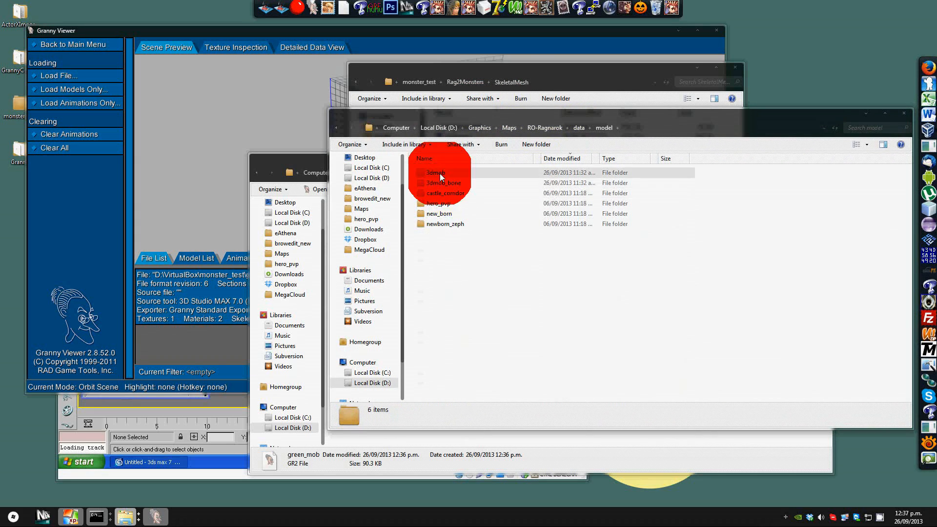
left_click_drag(444, 117, 707, 98)
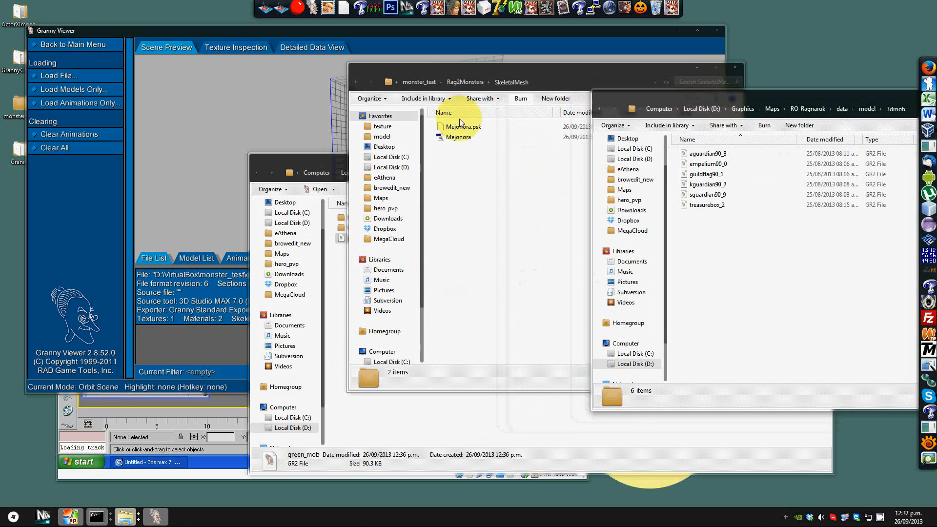
left_click(349, 260)
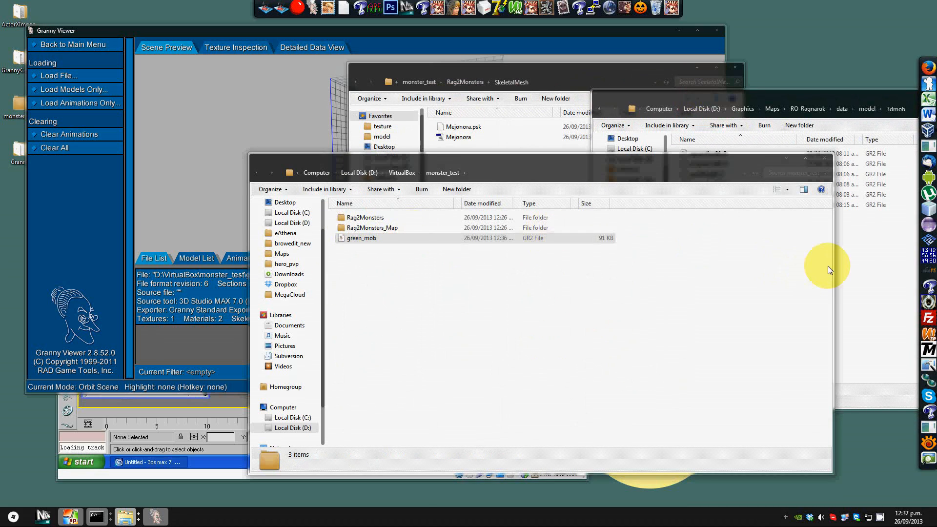
left_click(842, 268)
double_click(723, 188)
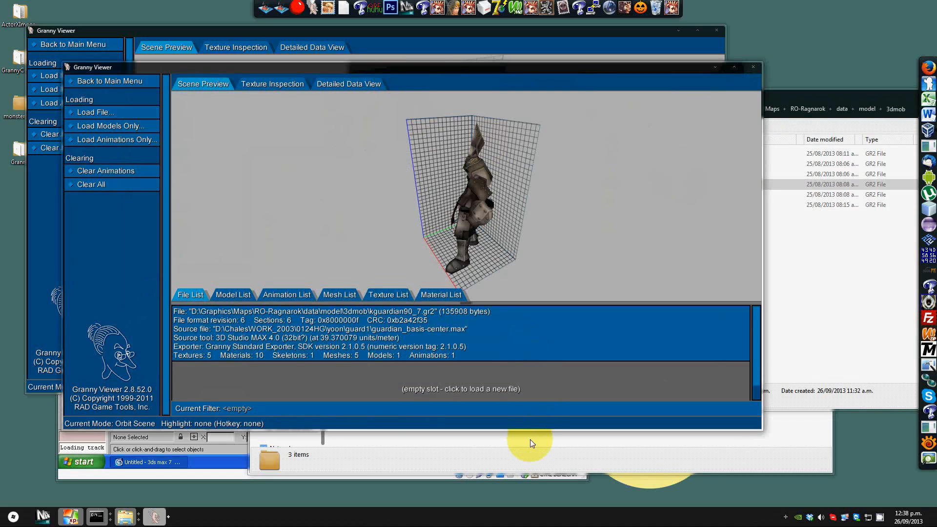
Step: Arrange the two Granny Viewer windows side by side and compare their model lists
left_click(530, 439)
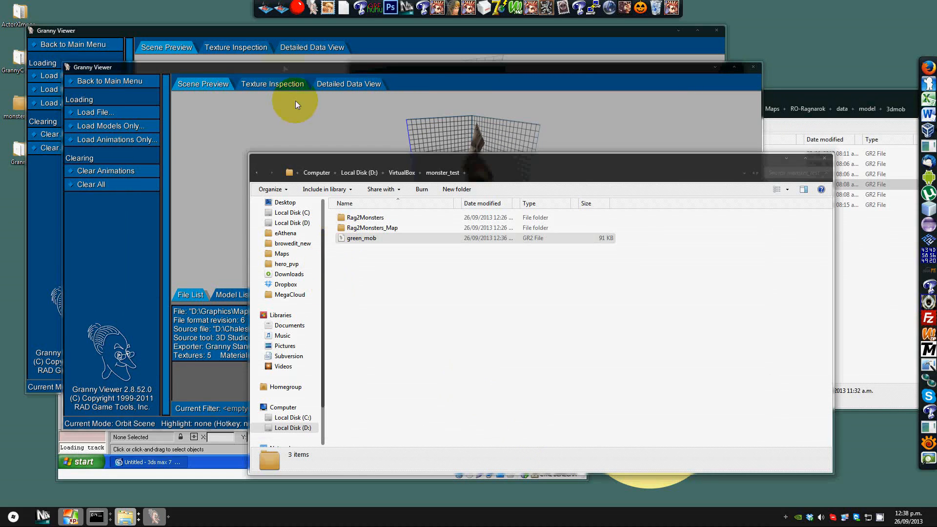
left_click_drag(390, 34, 384, 33)
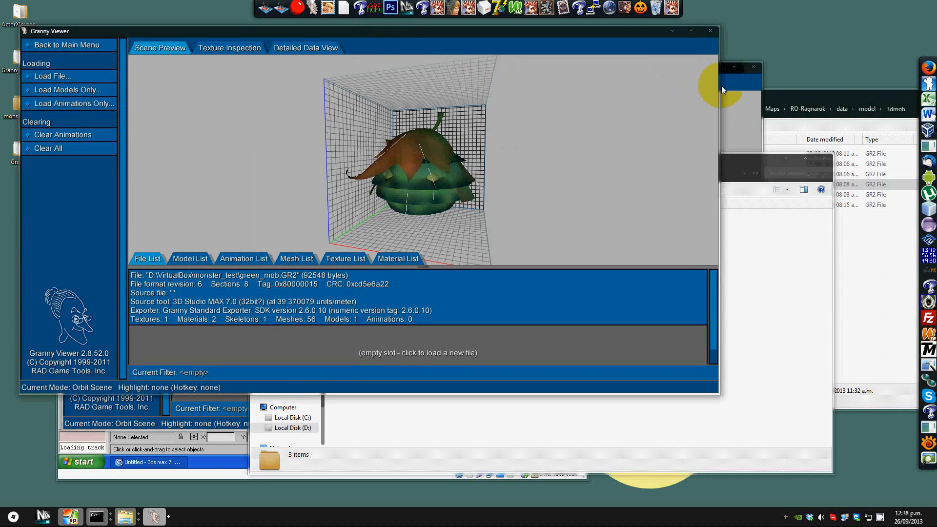
left_click_drag(718, 87, 437, 107)
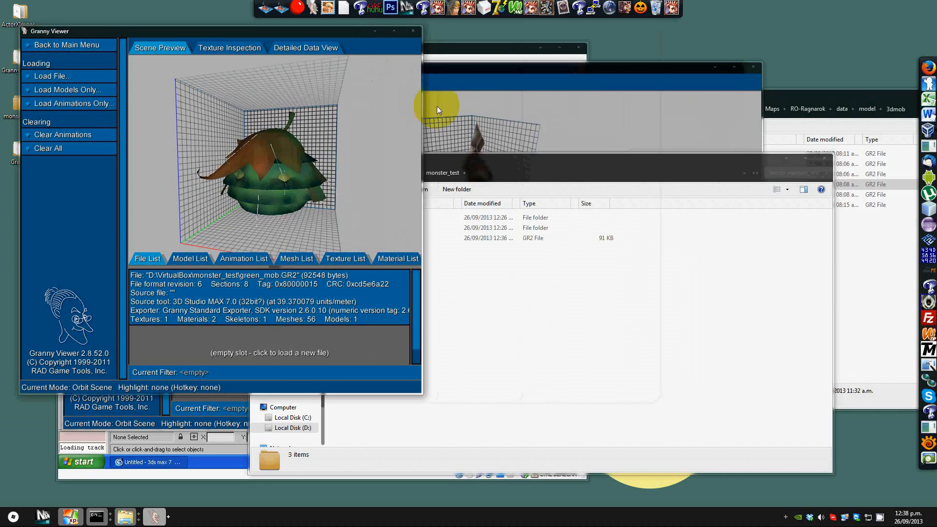
left_click(437, 106)
left_click_drag(524, 80, 614, 56)
left_click_drag(147, 126, 405, 116)
left_click_drag(313, 42, 318, 66)
left_click(195, 281)
left_click(572, 282)
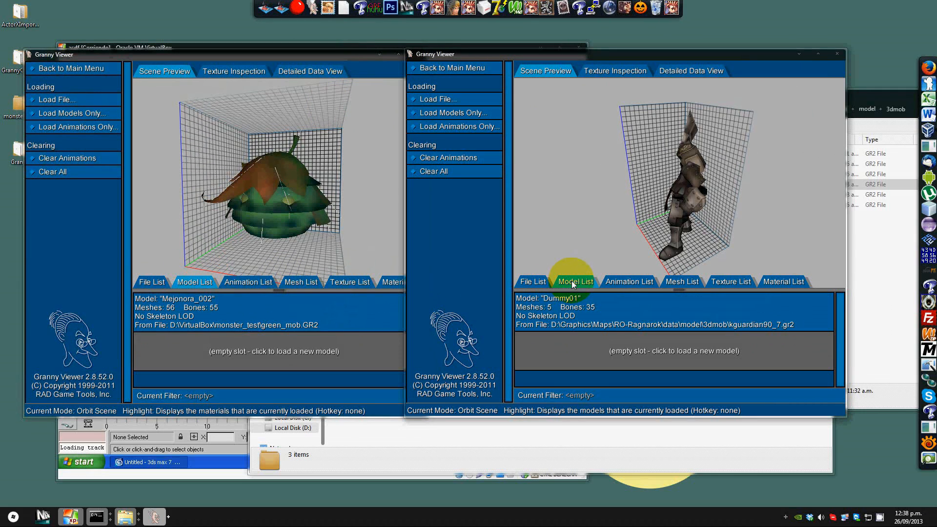
Step: Compare the animation and mesh lists of green_mob and the reference kguardian file
left_click(248, 282)
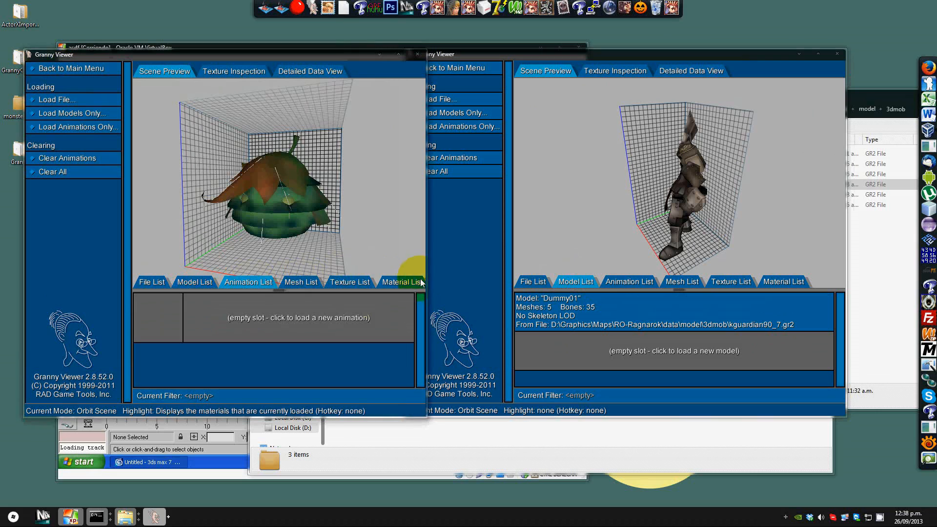
left_click(632, 282)
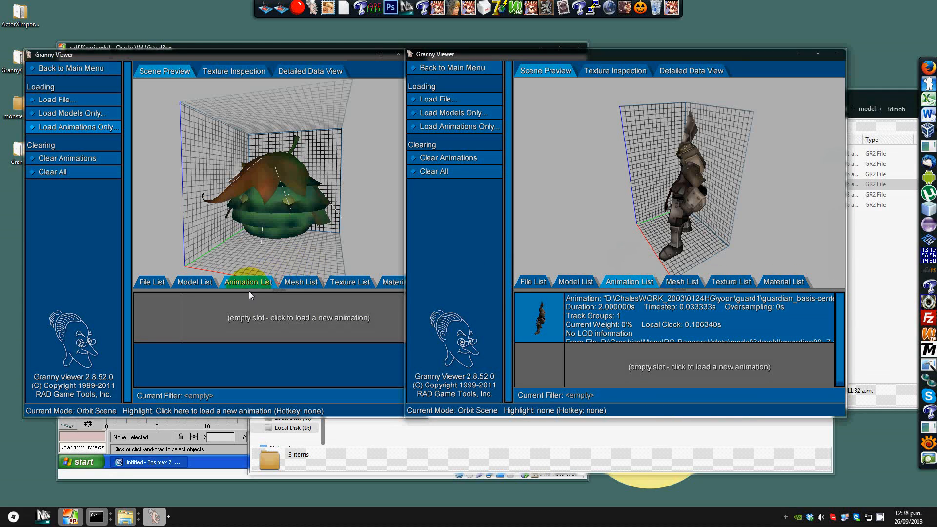
left_click(296, 282)
left_click_drag(298, 258, 344, 206)
left_click(680, 282)
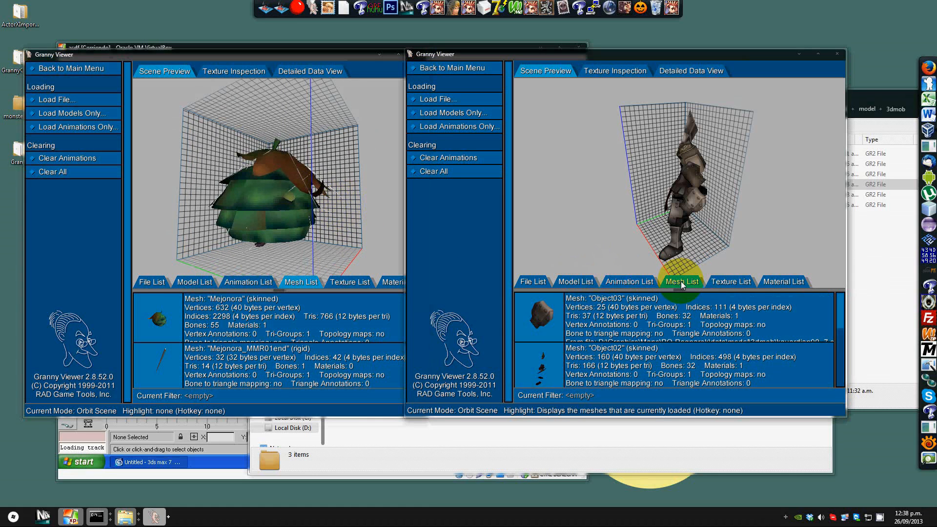
left_click_drag(840, 315, 750, 389)
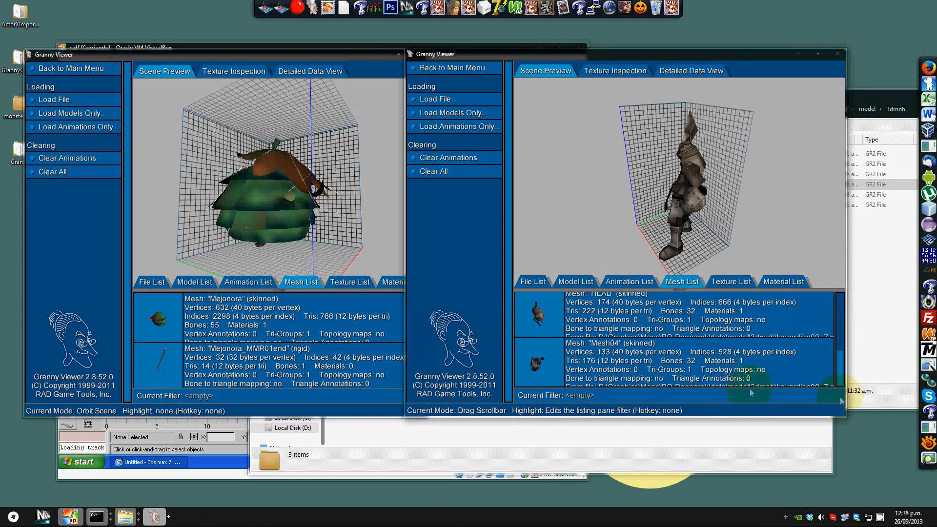
Step: Check the reference file's texture list and close both Granny Viewer windows
left_click(165, 366)
left_click_drag(411, 159, 303, 196)
left_click(418, 54)
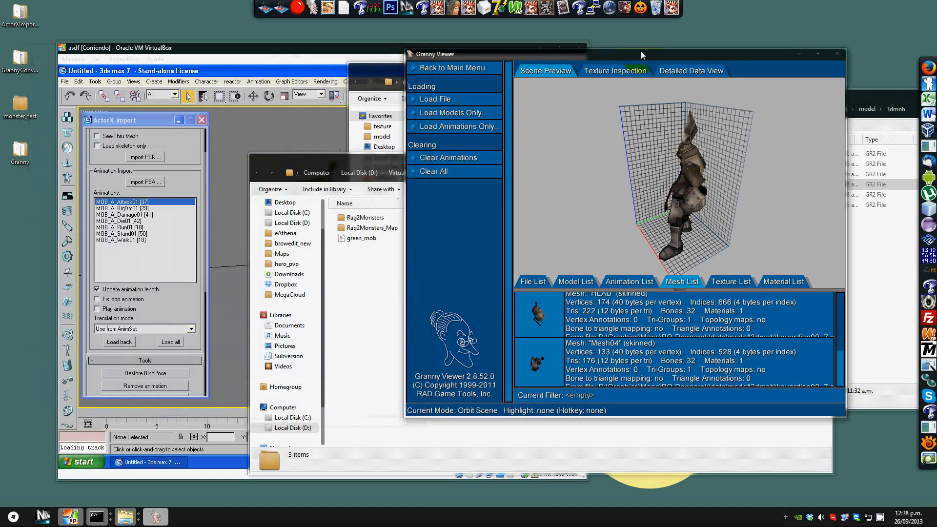
left_click(740, 282)
left_click(837, 54)
left_click(214, 139)
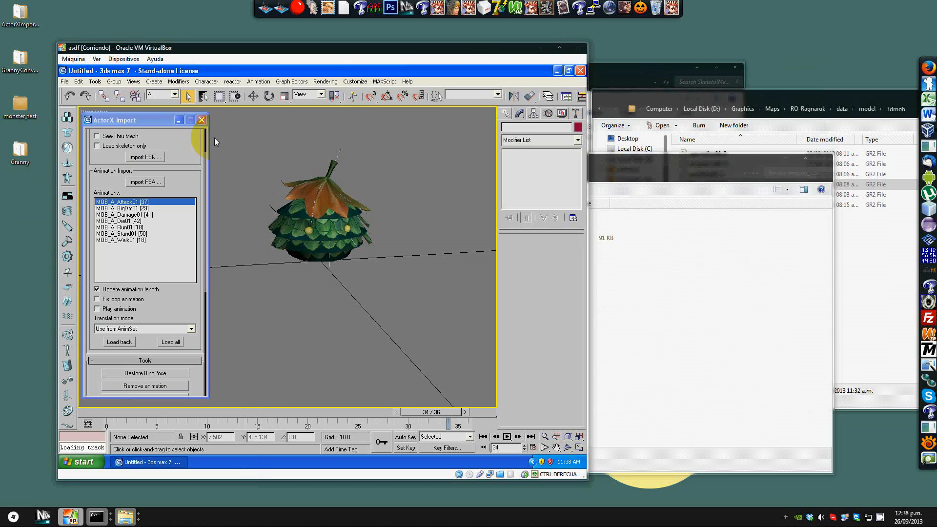
left_click(64, 81)
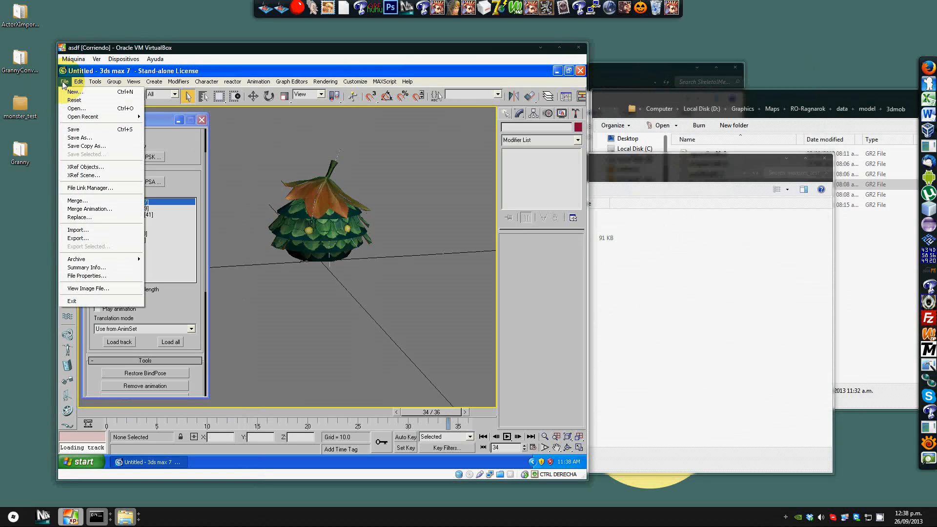
left_click(101, 239)
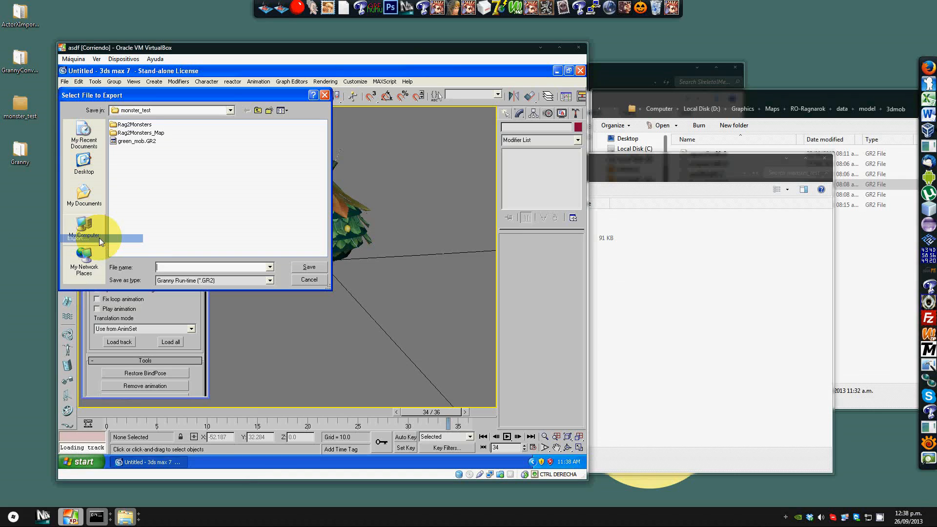
left_click(318, 278)
Step: Select the Mejonora mesh in the viewport
middle_click_drag(346, 210, 353, 246)
scroll(352, 246, "up", 5)
scroll(352, 246, "down", 3)
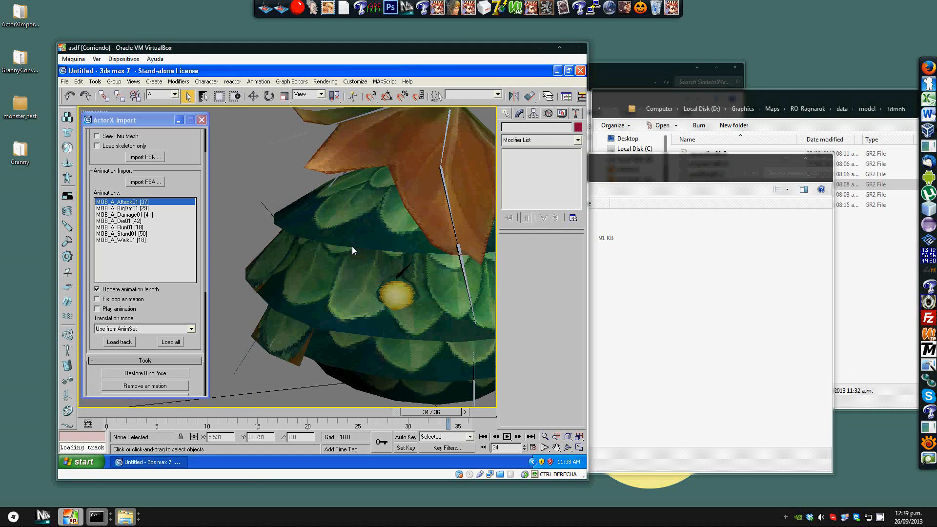
scroll(376, 250, "down", 1)
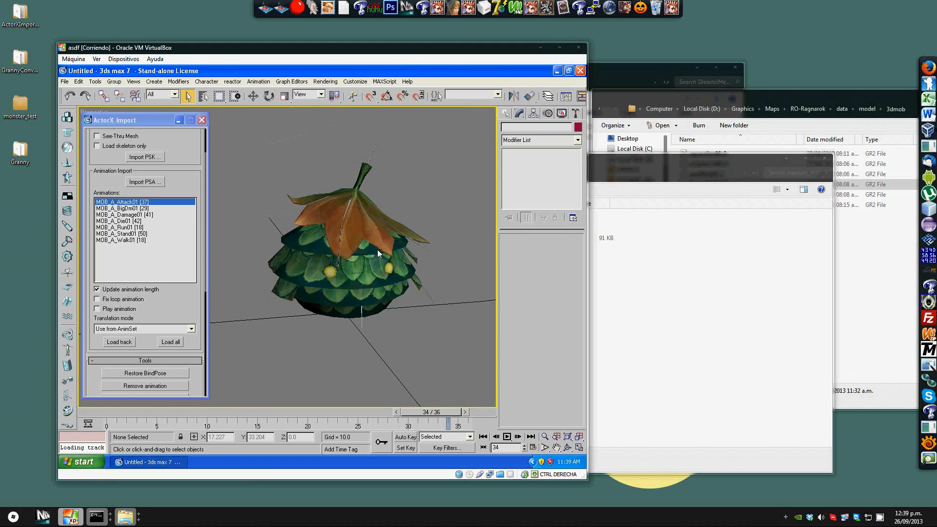
left_click(365, 225)
left_click(528, 161)
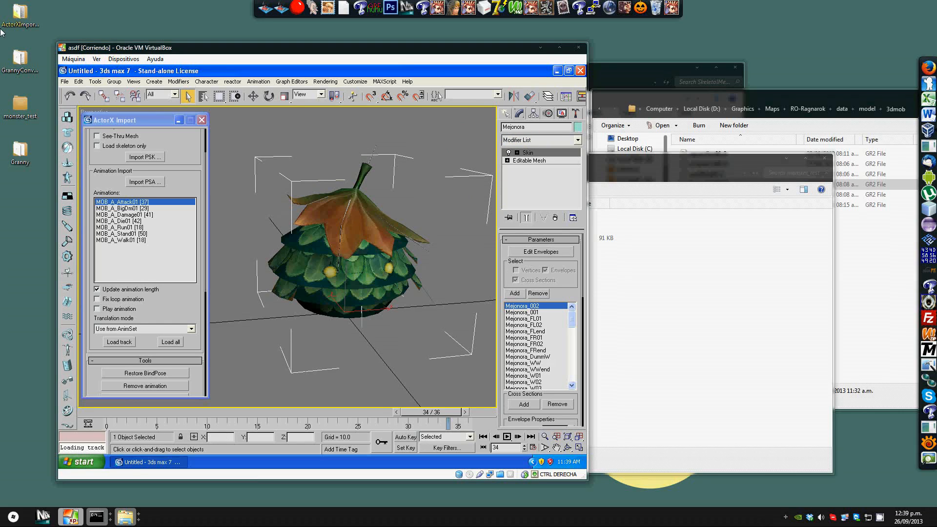
Step: Export the selected mesh over green_mob.GR2 in monster_test, confirming the replacement
left_click(65, 82)
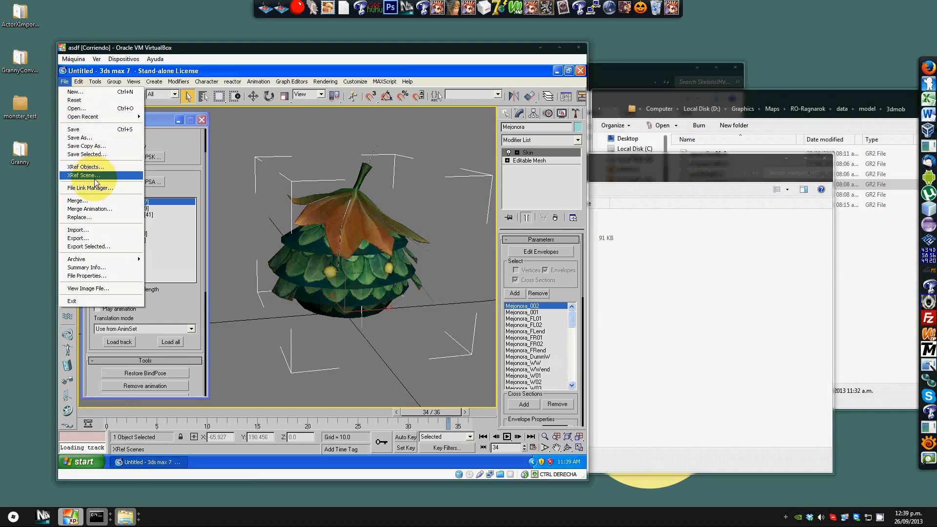
left_click(106, 247)
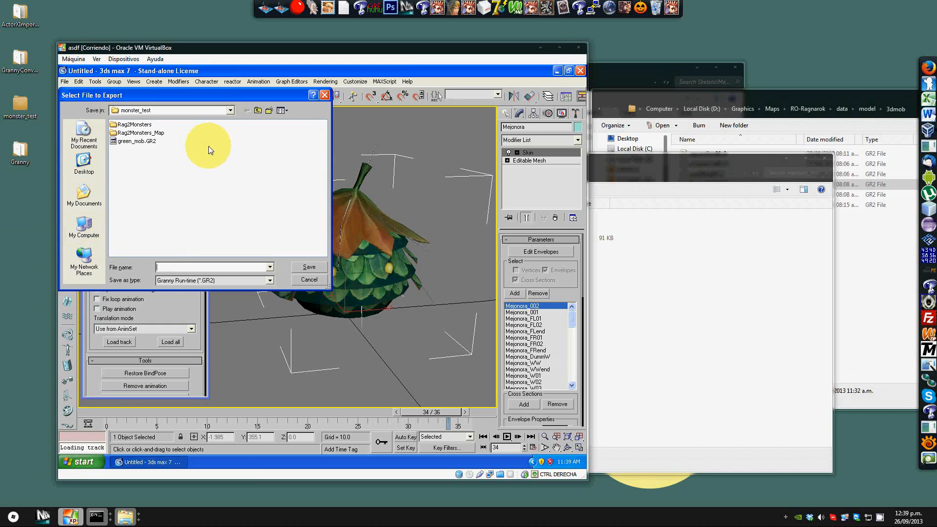
double_click(153, 141)
left_click(307, 286)
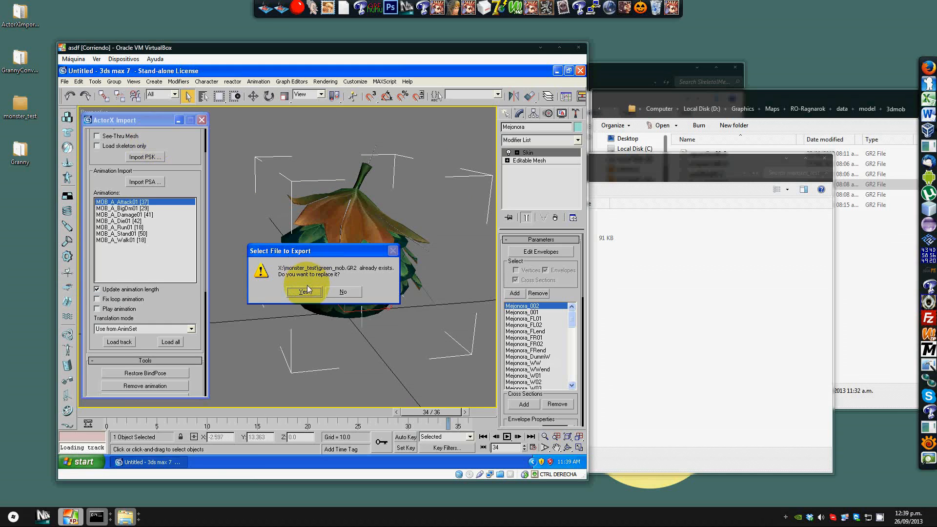
Step: Review the Granny export settings for each category: animations, materials, meshes, models and textures
left_click(191, 212)
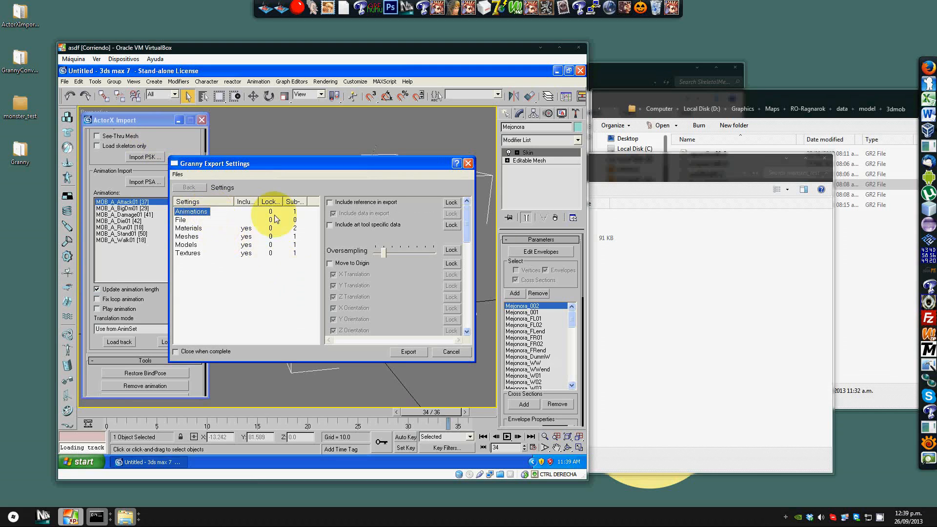
left_click_drag(468, 220, 464, 312)
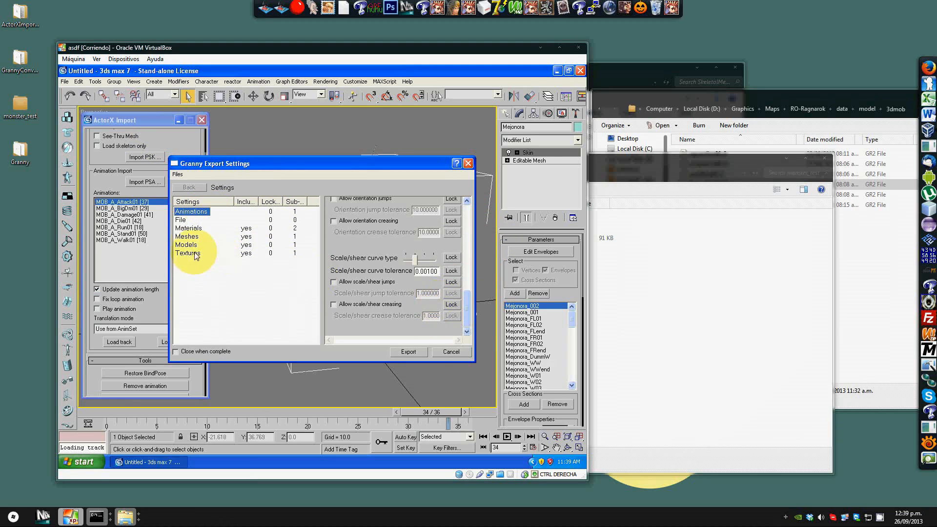
left_click(188, 230)
left_click(193, 238)
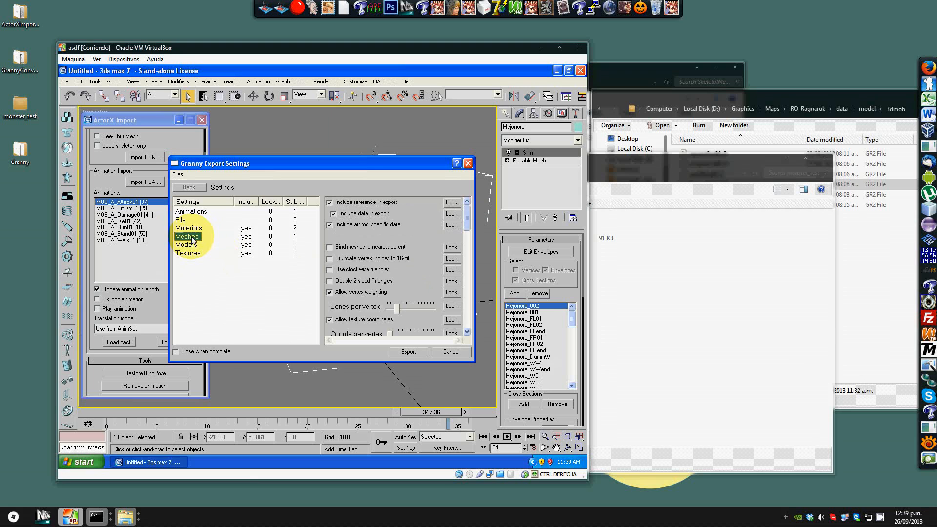
left_click(194, 245)
left_click(195, 254)
left_click(191, 245)
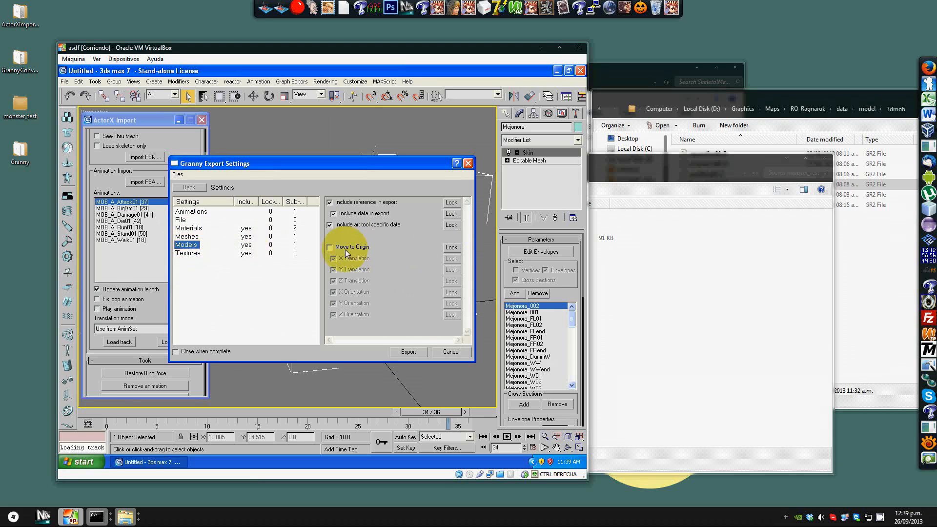
left_click(188, 253)
Step: Set the Normal/bump with alpha texture format to Bink1 still-image compression and export
left_click_drag(463, 223, 463, 322)
left_click(423, 295)
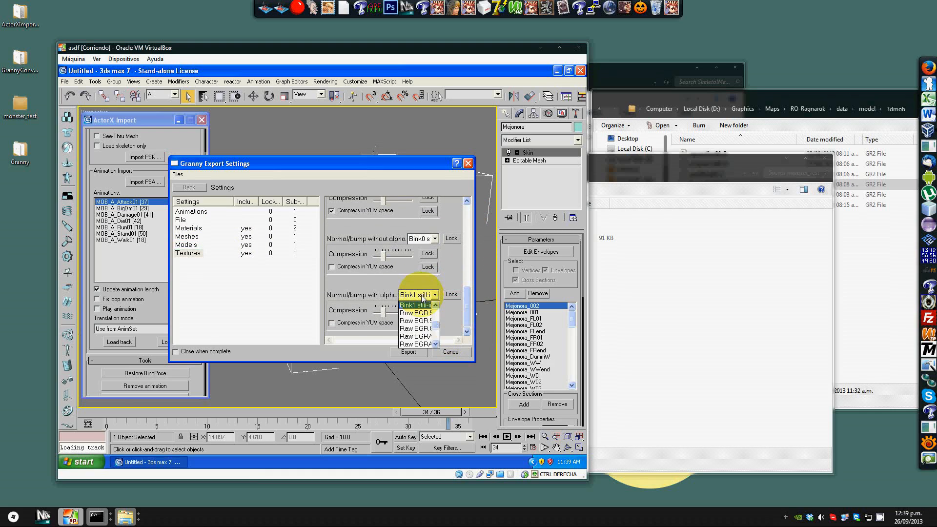
left_click(414, 306)
left_click(411, 349)
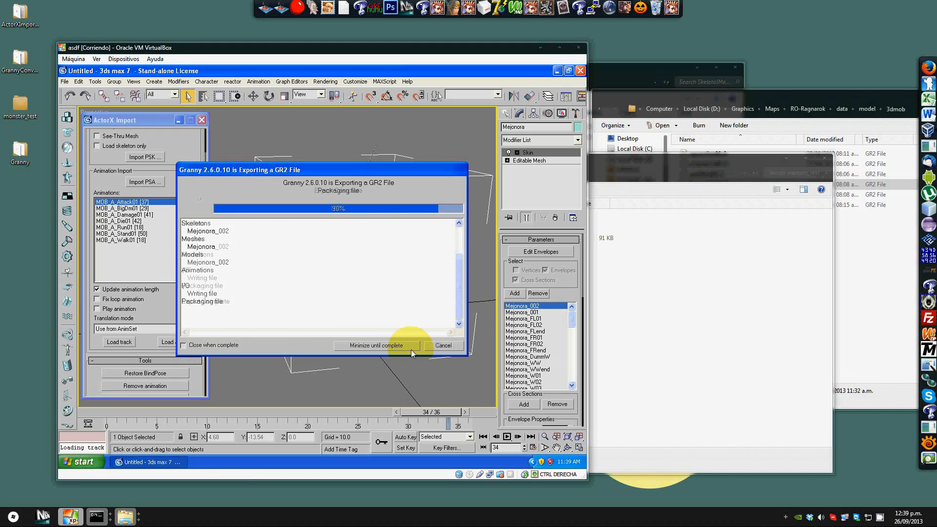
Step: Open the re-exported green_mob file from the monster_test folder in Granny Viewer
left_click(693, 328)
left_click(359, 238)
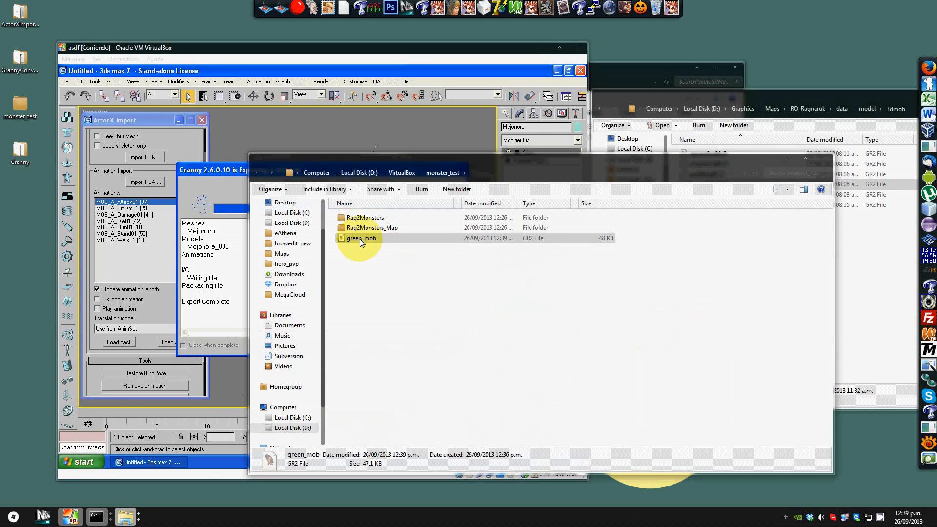
double_click(359, 239)
Step: Inspect the new file's model, animation, mesh, texture and material lists
mouse_move(513, 240)
left_mouse_down()
mouse_move(658, 227)
mouse_move(455, 218)
mouse_move(516, 204)
mouse_move(543, 226)
mouse_move(527, 232)
left_mouse_up()
left_click(270, 331)
left_click(316, 331)
left_click(382, 332)
left_click(422, 332)
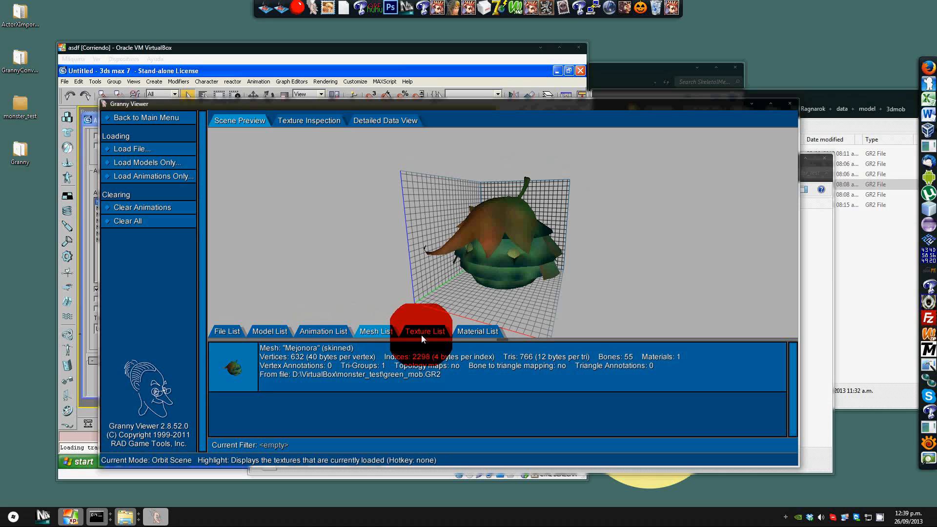
left_click(477, 331)
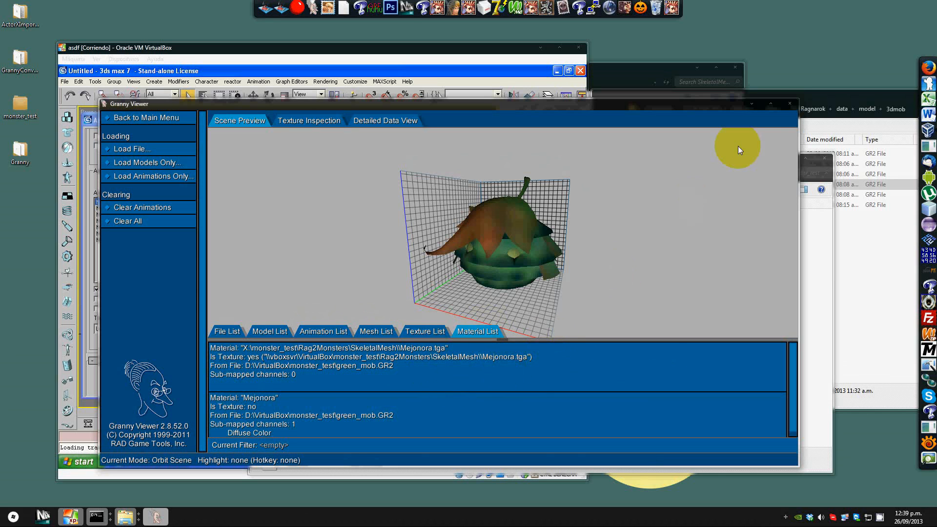
Step: Close Granny Viewer and the export progress window
left_click(789, 104)
left_click(303, 133)
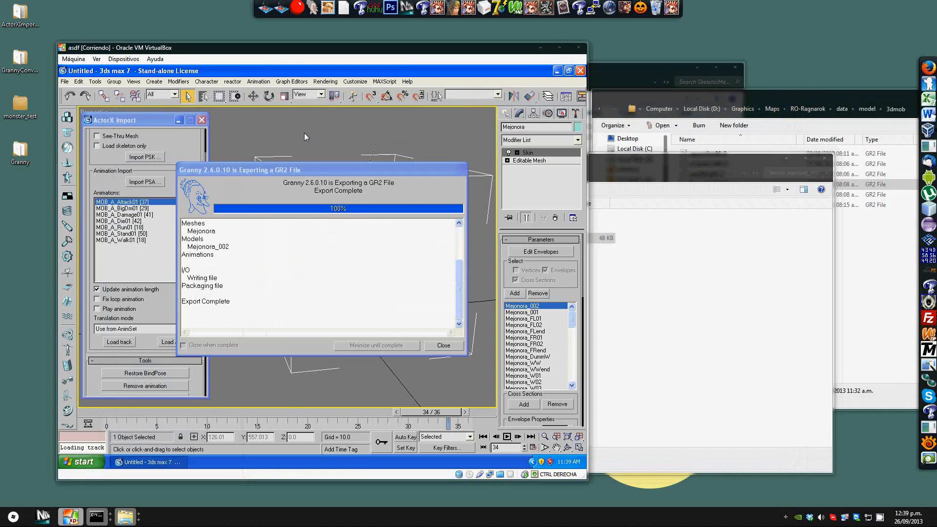
left_click(446, 343)
left_click(389, 163)
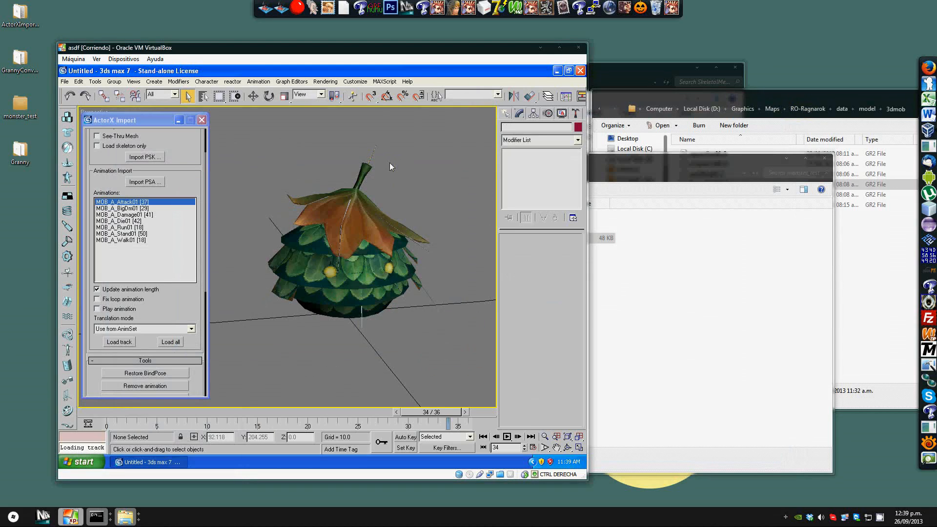
scroll(389, 163, "down", 5)
scroll(390, 162, "up", 4)
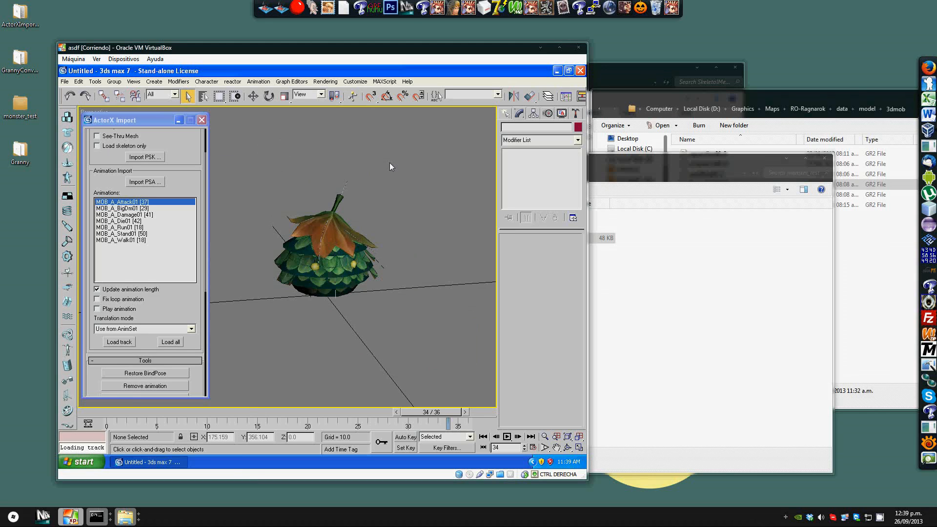
Step: Arrange the monster_test and RO-Ragnarok model Explorer windows side by side and open the game's 3dmob_bone folder
left_click(652, 255)
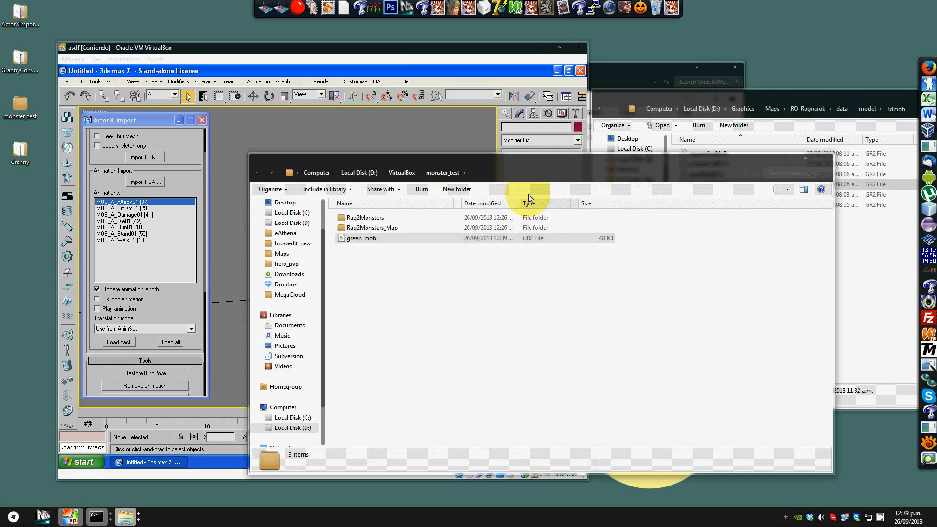
left_click_drag(437, 162, 464, 112)
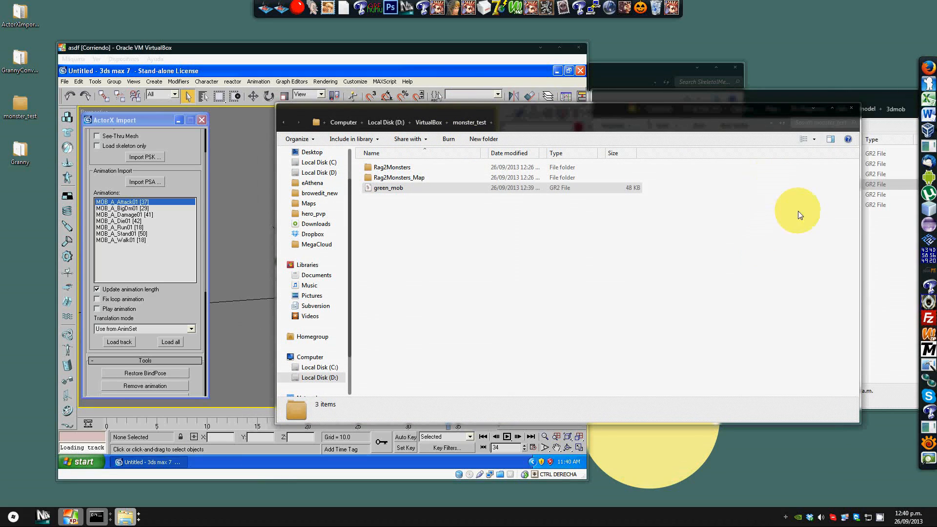
left_click(884, 280)
left_click(391, 187)
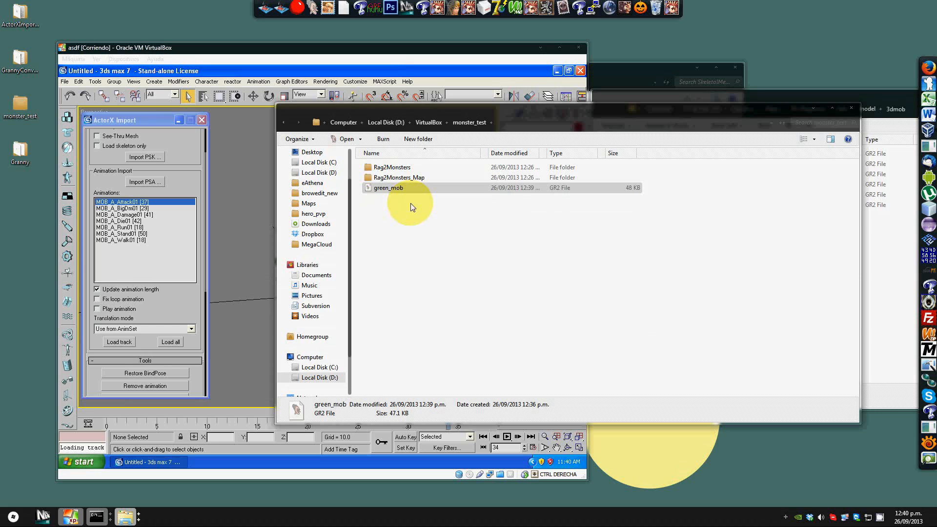
left_click_drag(413, 109, 499, 116)
left_click(324, 170)
scroll(364, 176, "up", 5)
scroll(341, 160, "up", 3)
scroll(344, 164, "down", 3)
left_click(596, 239)
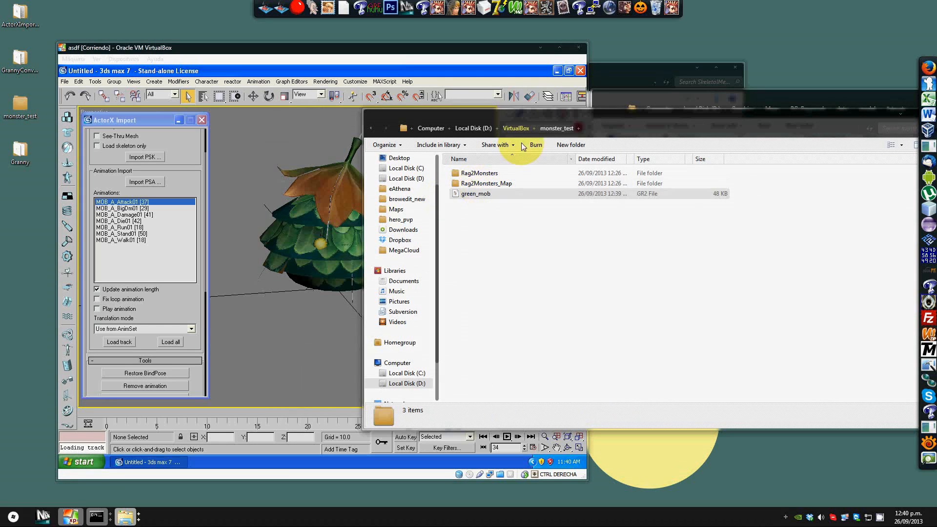
left_click(649, 101)
left_click_drag(612, 107, 495, 138)
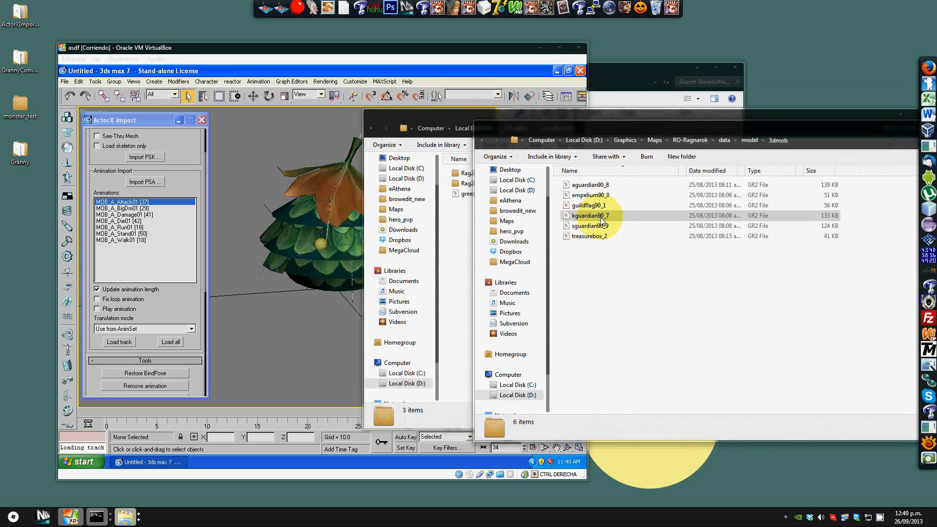
left_click(483, 141)
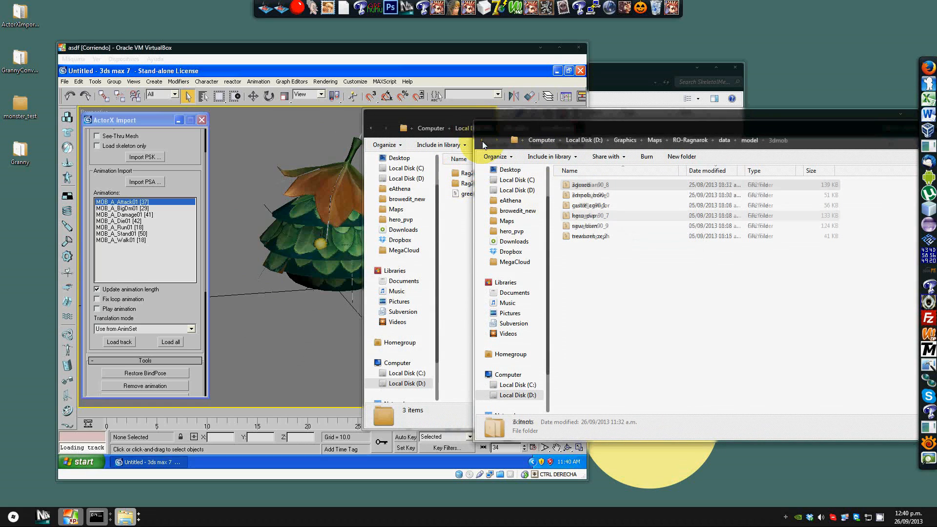
double_click(577, 197)
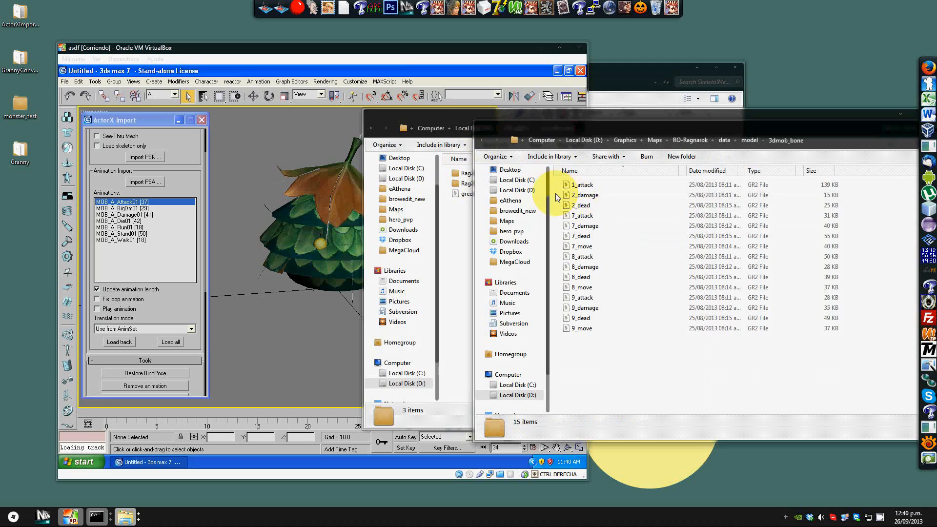
Step: Create a new folder named 3dmob inside the monster_test folder
left_click(462, 218)
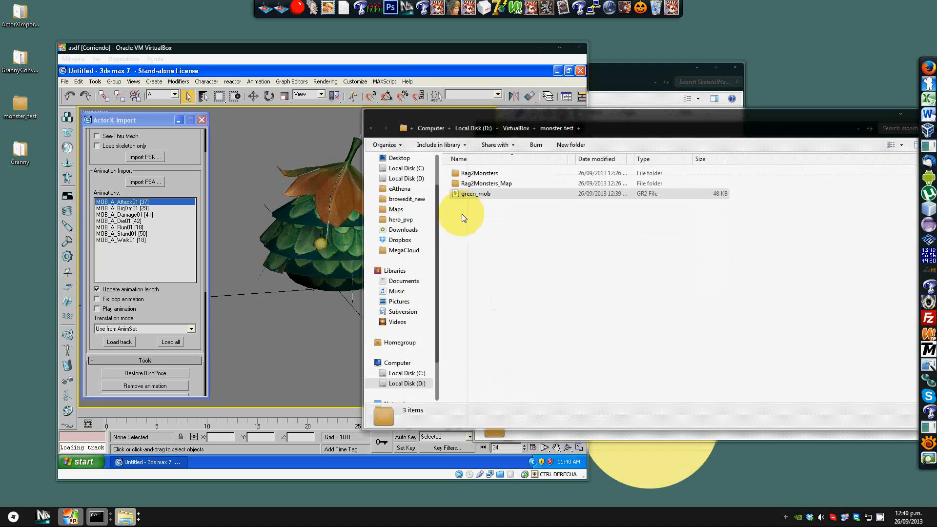
left_click(372, 129)
left_click(385, 128)
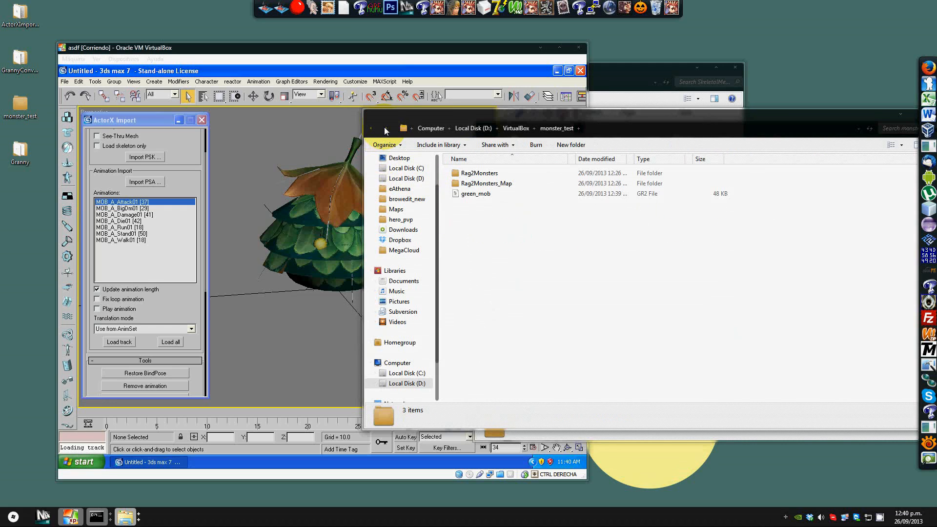
right_click(487, 242)
mouse_move(556, 395)
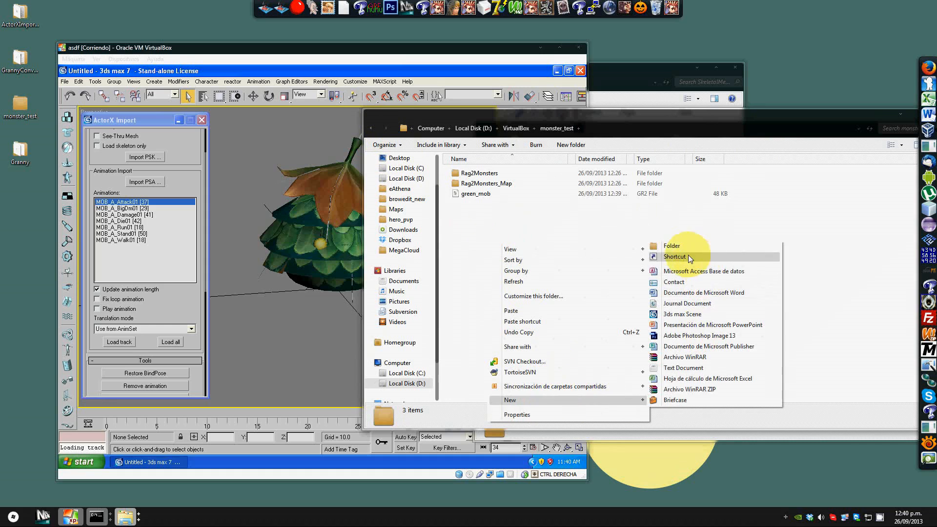
left_click(677, 246)
type("3dmob")
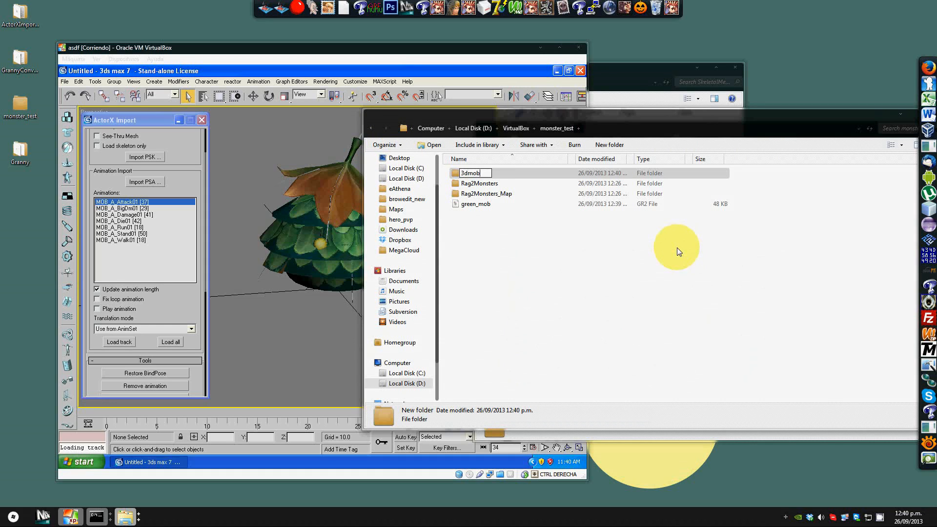
key("Return")
Step: Move the green_mob file into the new 3dmob folder
left_click(483, 205)
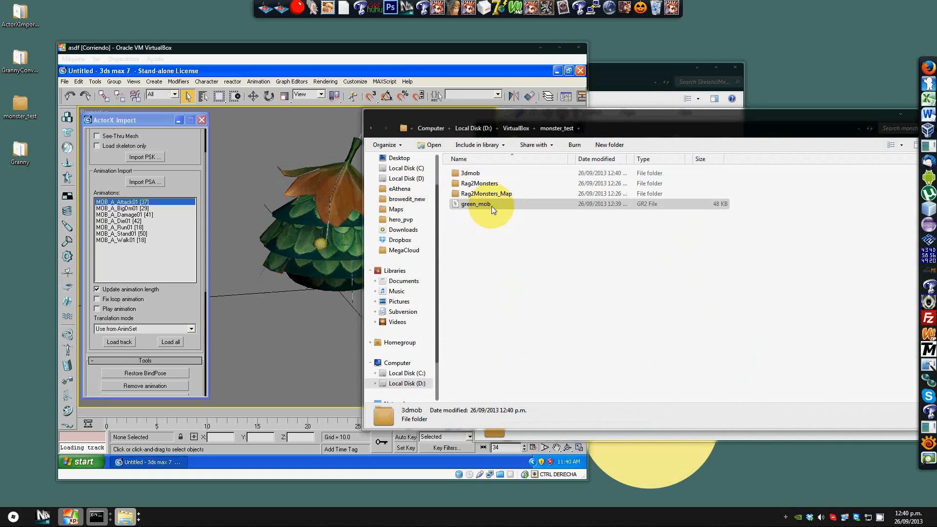
double_click(476, 177)
key("ctrl+v")
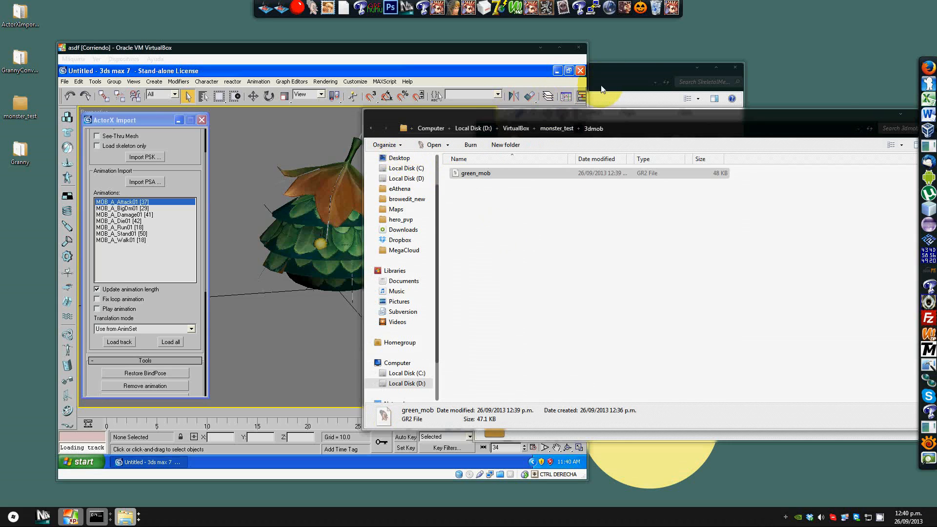
Step: Close the SkeletalMesh Explorer window
left_click(618, 72)
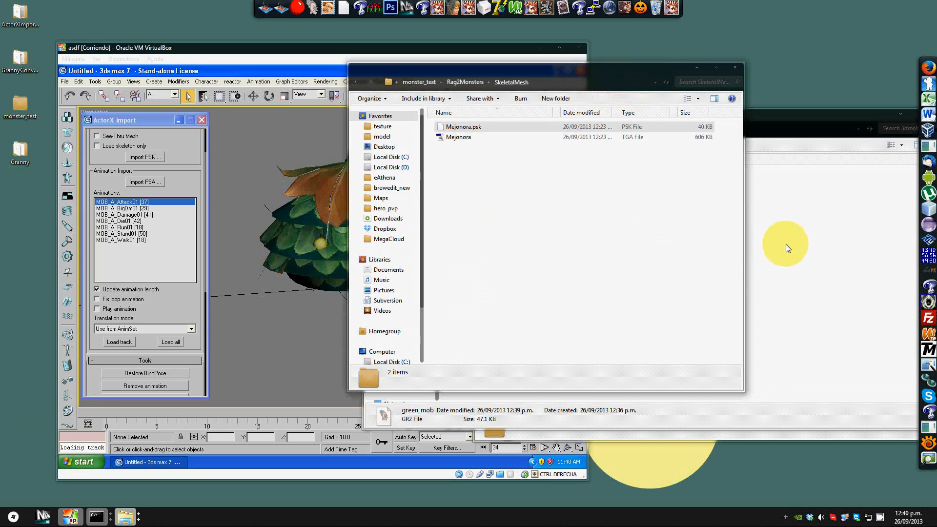
left_click(735, 67)
left_click(729, 262)
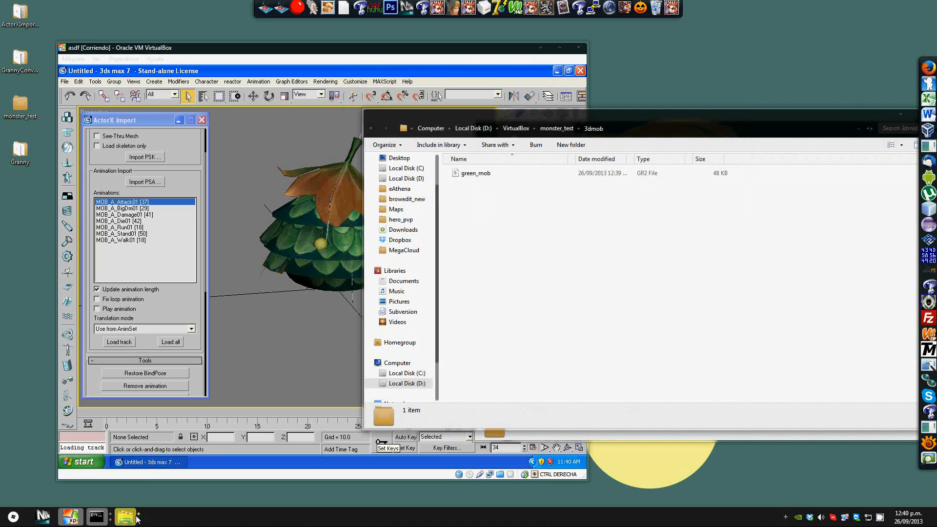
Step: Return to monster_test and create another new folder named 3dmob_bone
mouse_move(126, 516)
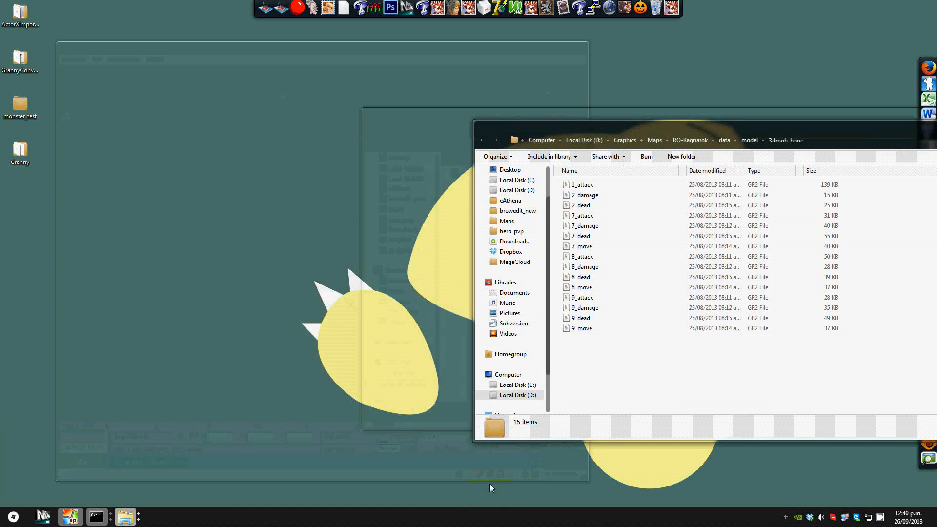
left_click(490, 484)
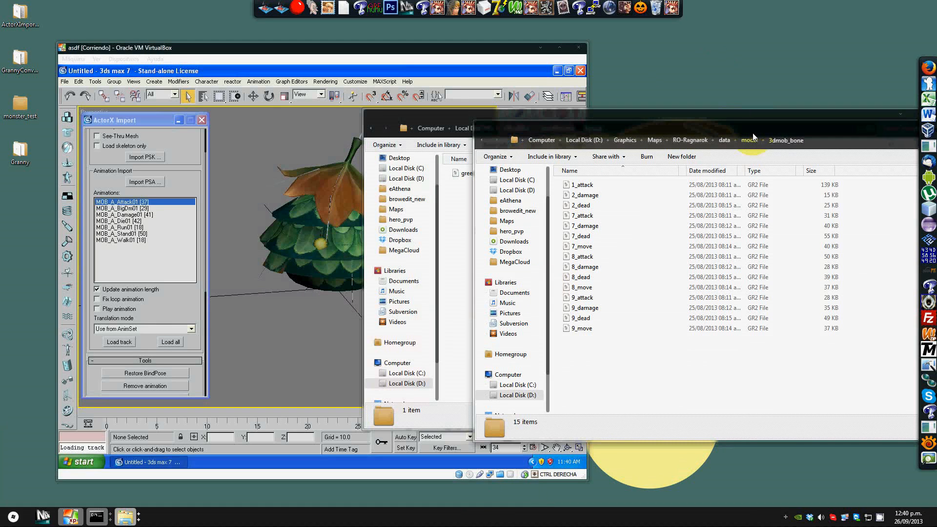
left_click(372, 129)
right_click(489, 268)
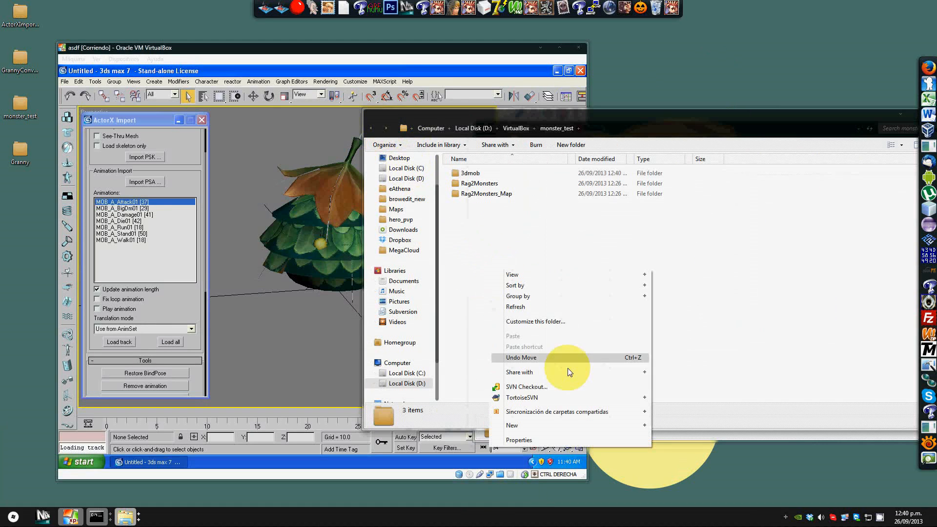
mouse_move(561, 425)
left_click(665, 273)
type("3dmo")
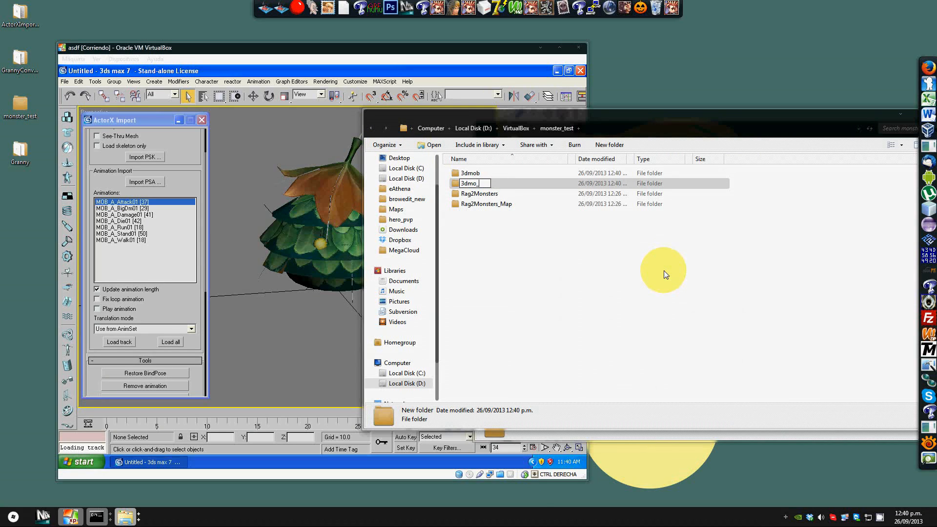
type("b_bone")
key("Return")
Step: Browse the contents of the 3dmob and 3dmob_bone folders
key("alt+Tab")
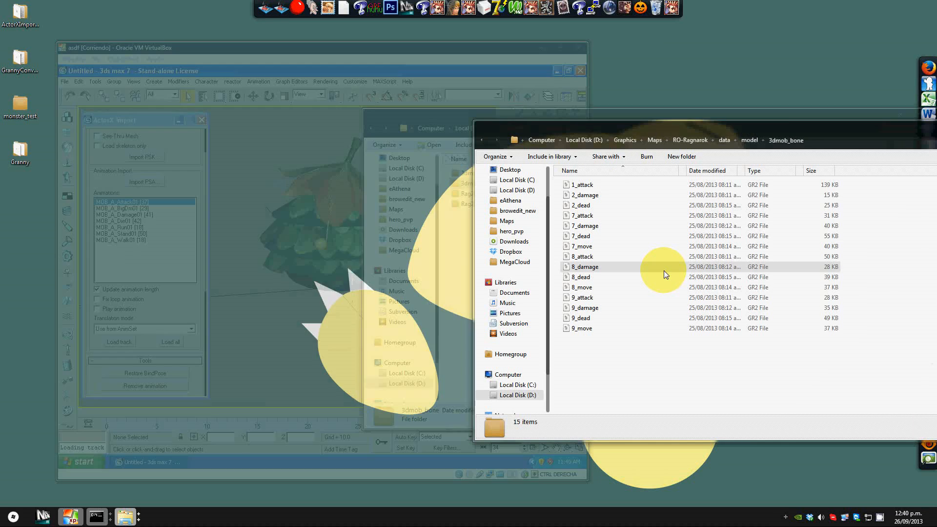
key("alt+Tab")
double_click(491, 189)
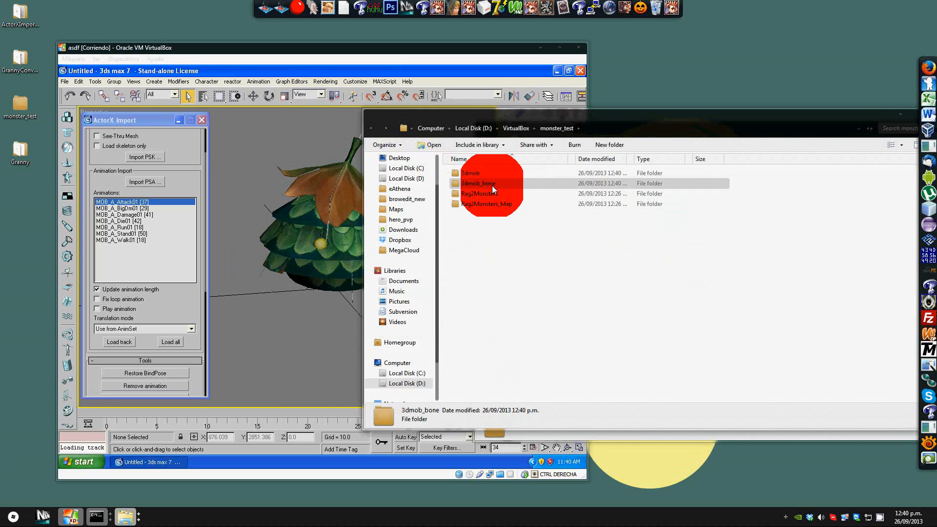
key("BackSpace")
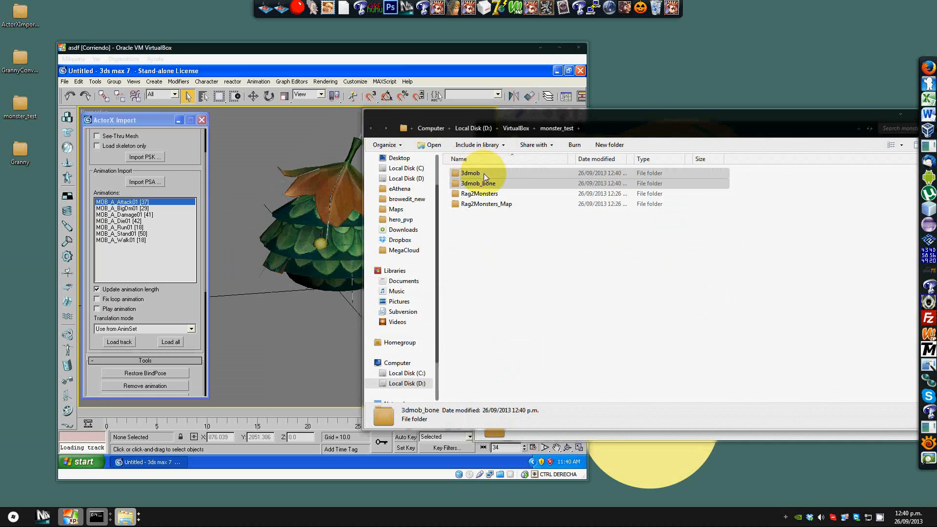
double_click(484, 174)
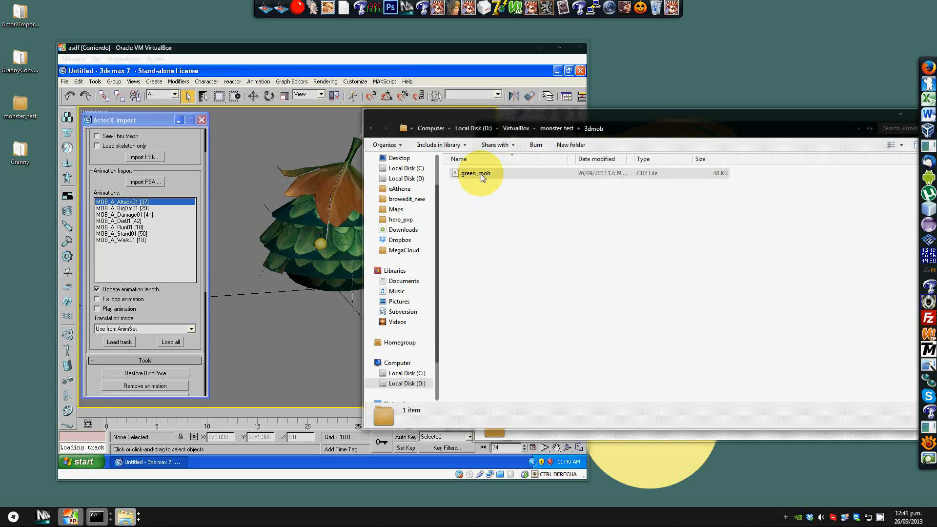
left_click(371, 129)
left_click(467, 187)
double_click(468, 188)
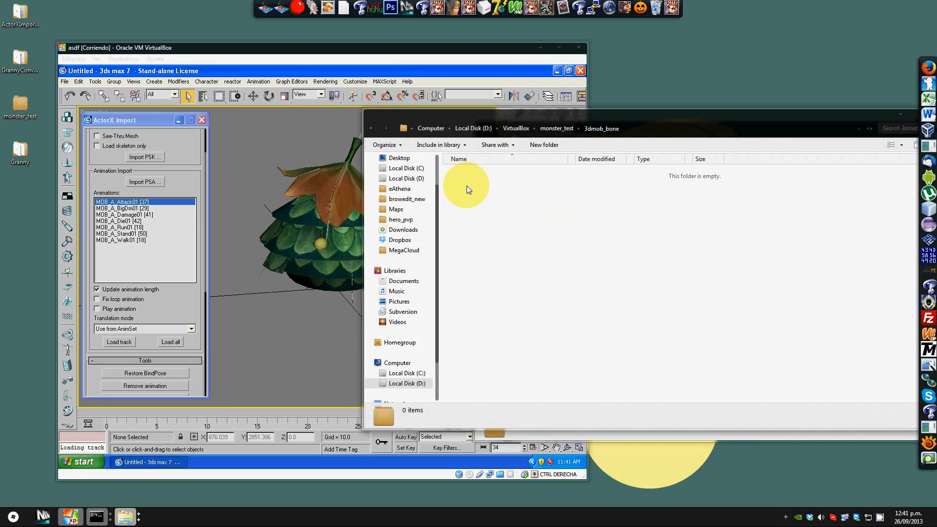
left_click(190, 335)
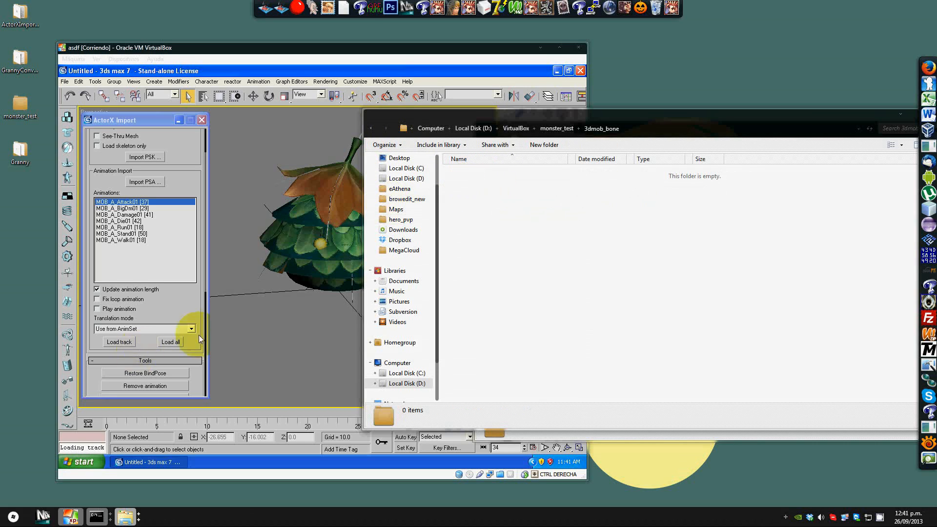
middle_click_drag(288, 304, 286, 314)
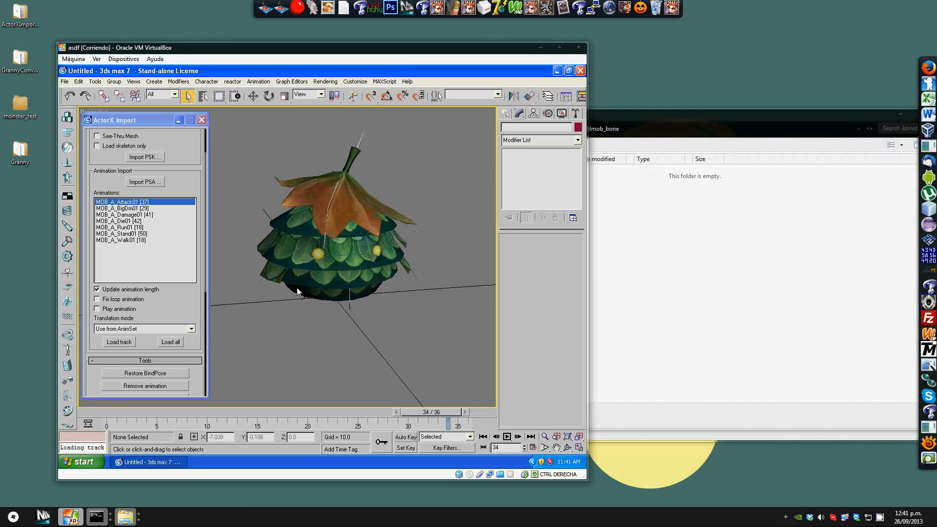
left_click(936, 163)
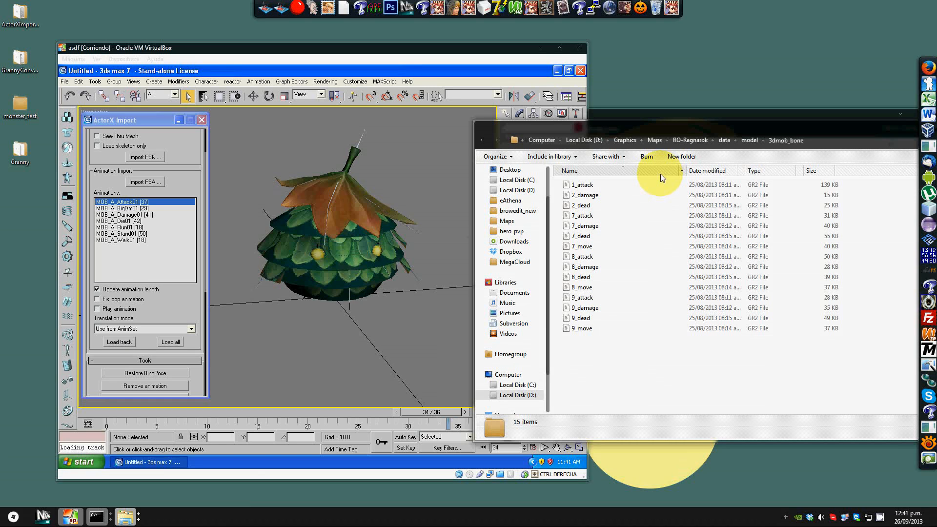
left_click_drag(580, 128, 738, 107)
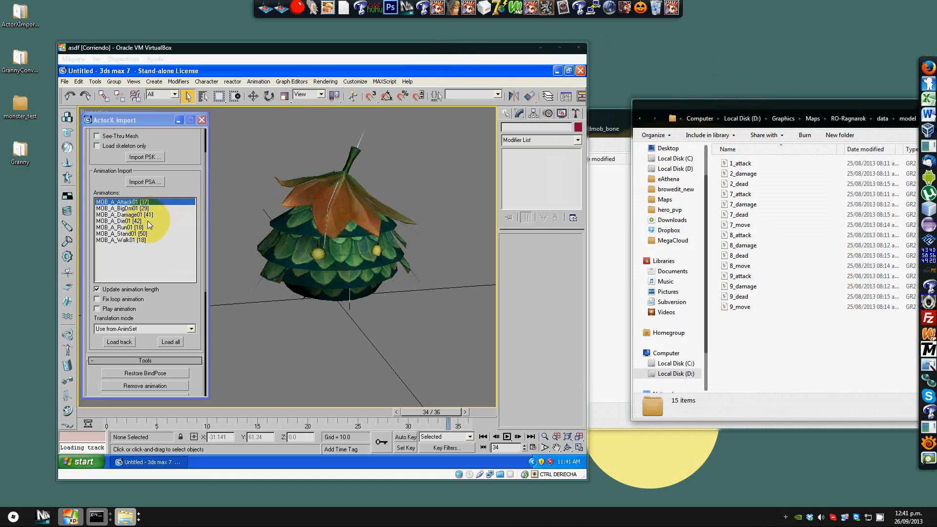
Step: Load the MOB_A_Stand01 animation track in ActorX Import and play it in the viewport
left_click(142, 233)
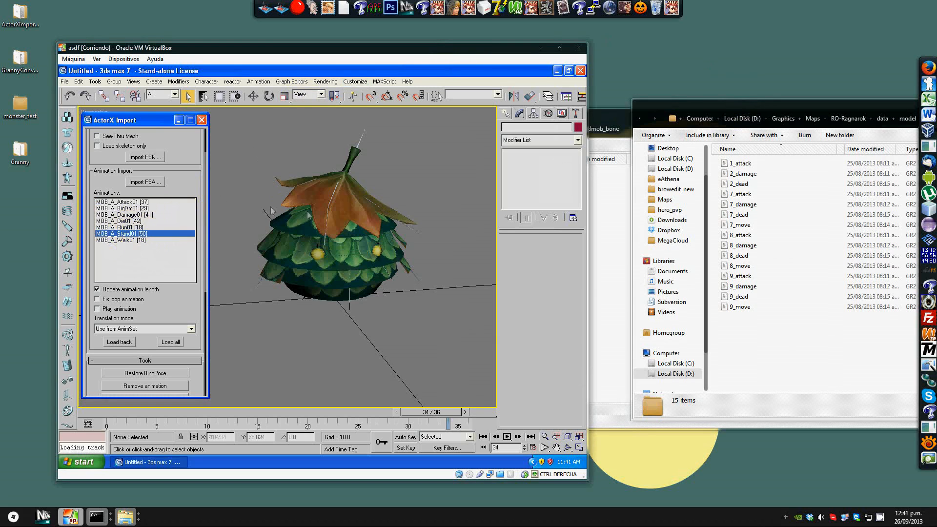
left_click(511, 438)
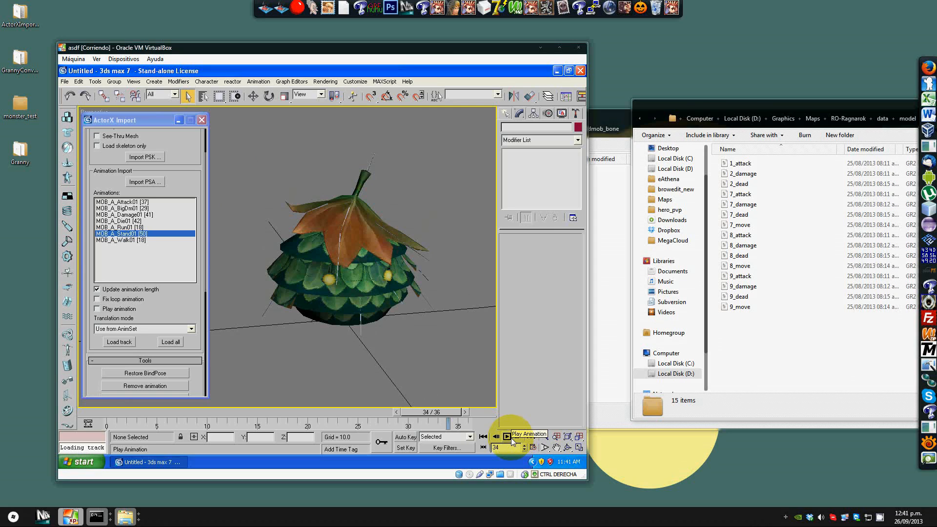
left_click(198, 286)
scroll(198, 288, "down", 3)
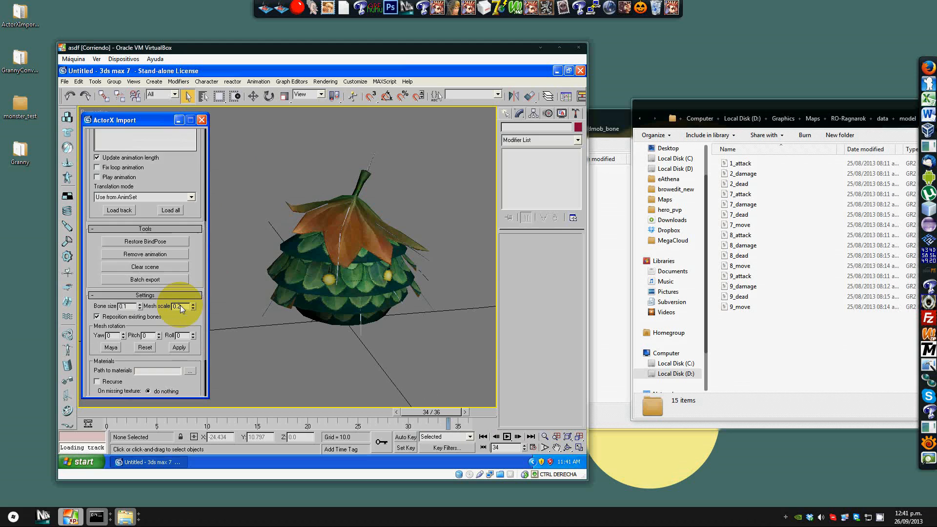
scroll(127, 273, "up", 1)
left_click(119, 254)
left_click(507, 436)
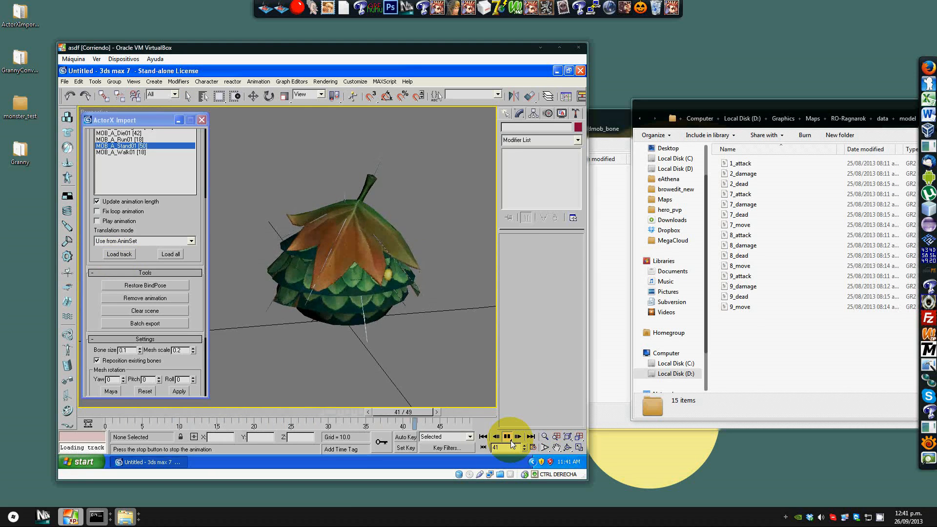
left_click(506, 436)
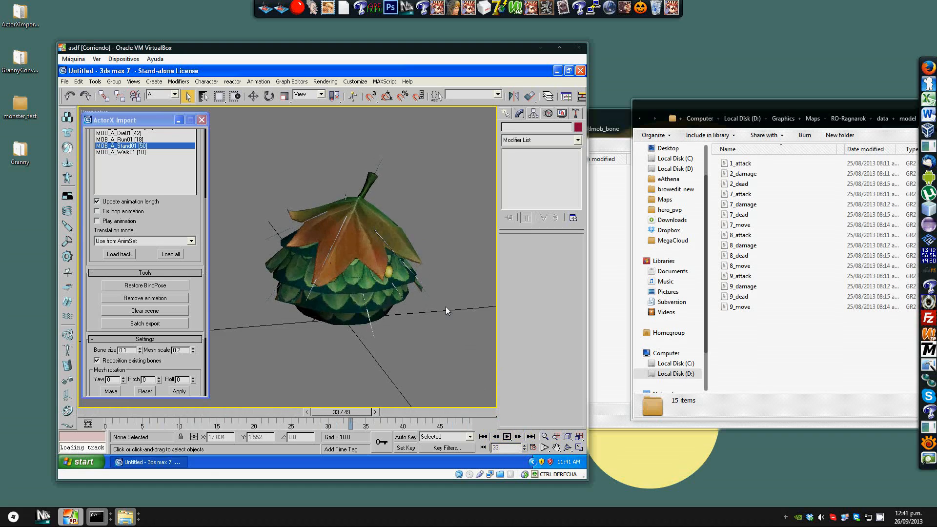
Step: Select the Mejonora mesh in the viewport and delete it
middle_click_drag(446, 308, 436, 323)
mouse_move(426, 291)
middle_mouse_down()
mouse_move(435, 277)
mouse_move(427, 274)
middle_mouse_up()
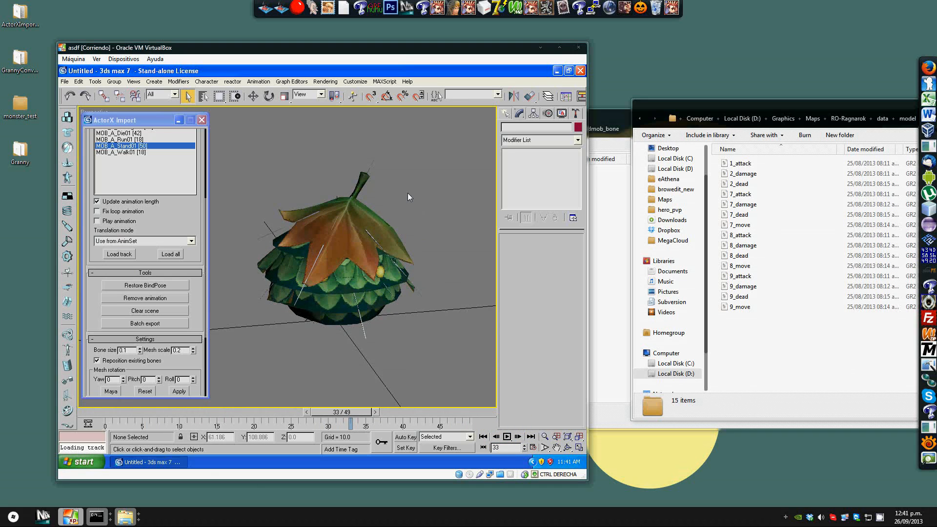
left_click(347, 216)
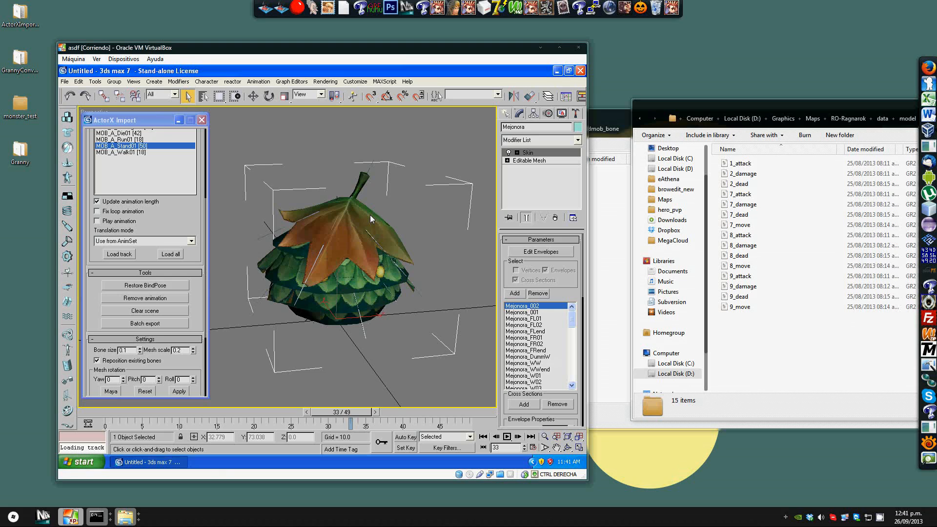
key("Delete")
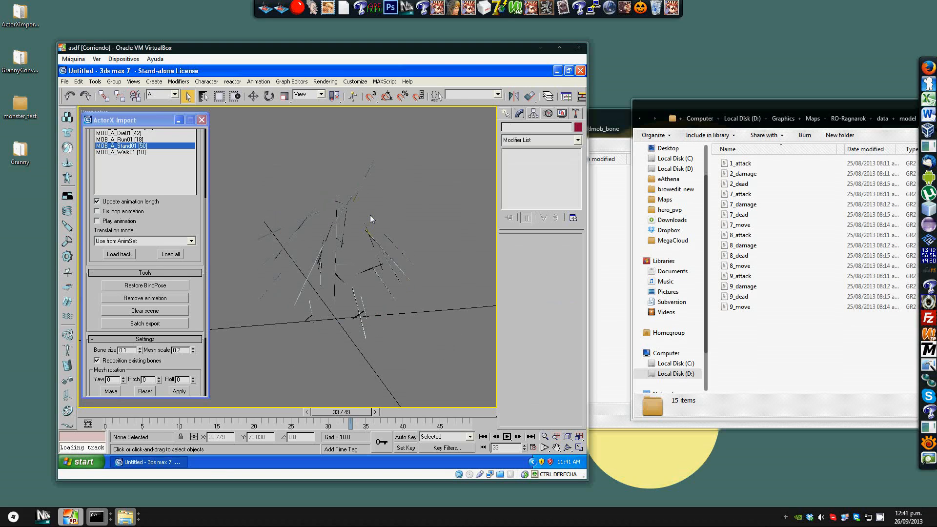
Step: Start a file export into the 3dmob_bone folder with Granny Run-time (*.GR2) as the file type
mouse_move(370, 214)
middle_mouse_down()
mouse_move(400, 217)
mouse_move(407, 253)
mouse_move(391, 244)
mouse_move(372, 200)
middle_mouse_up()
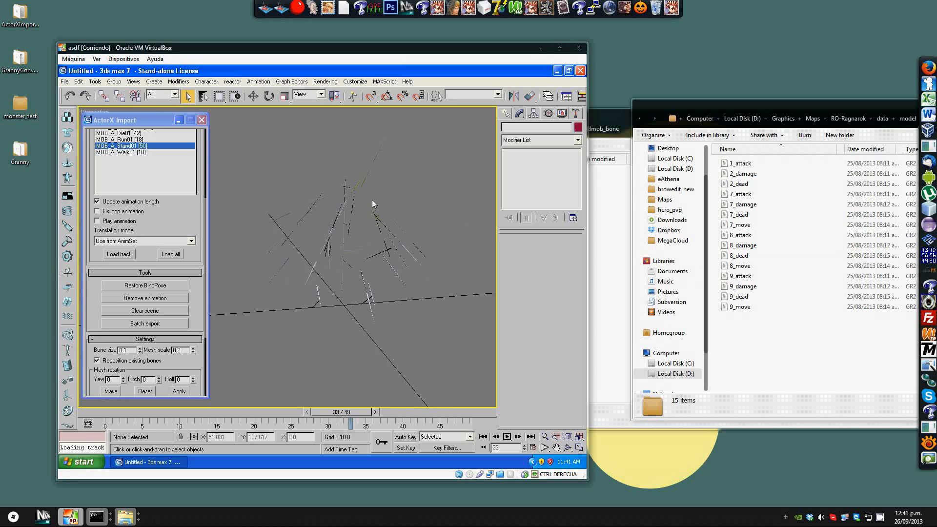
scroll(372, 203, "down", 2)
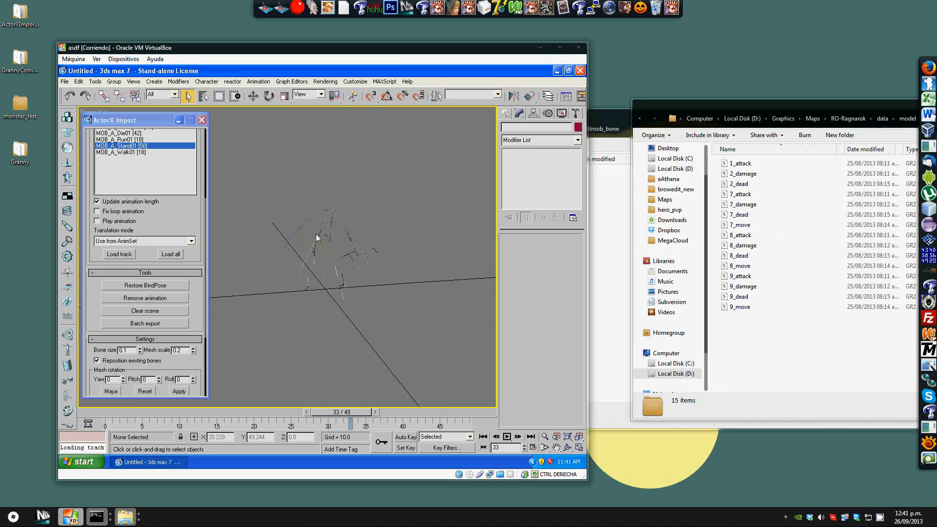
left_click(64, 81)
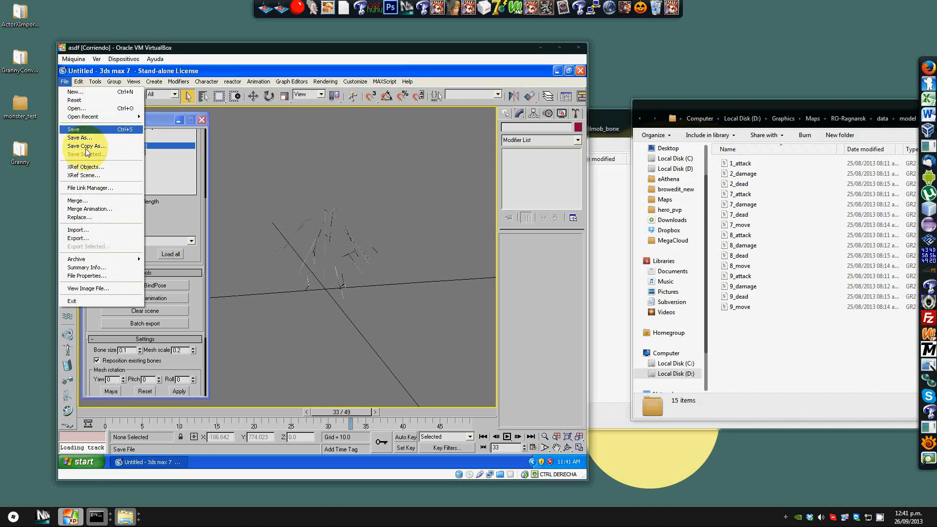
left_click(84, 239)
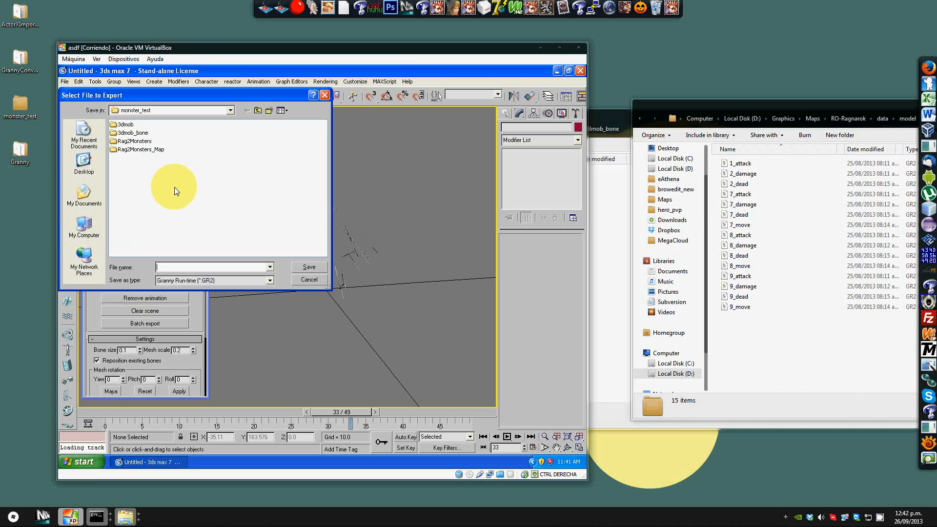
double_click(127, 133)
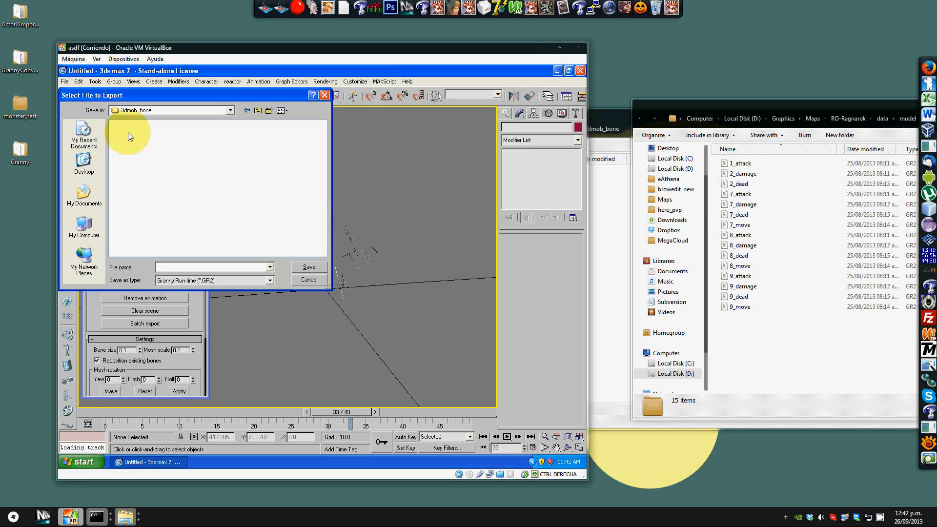
left_click(239, 282)
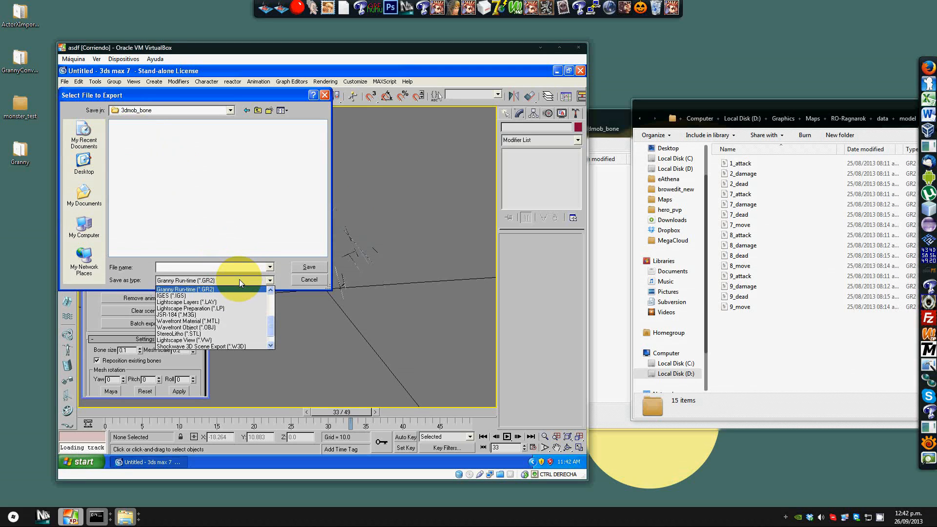
left_click(195, 289)
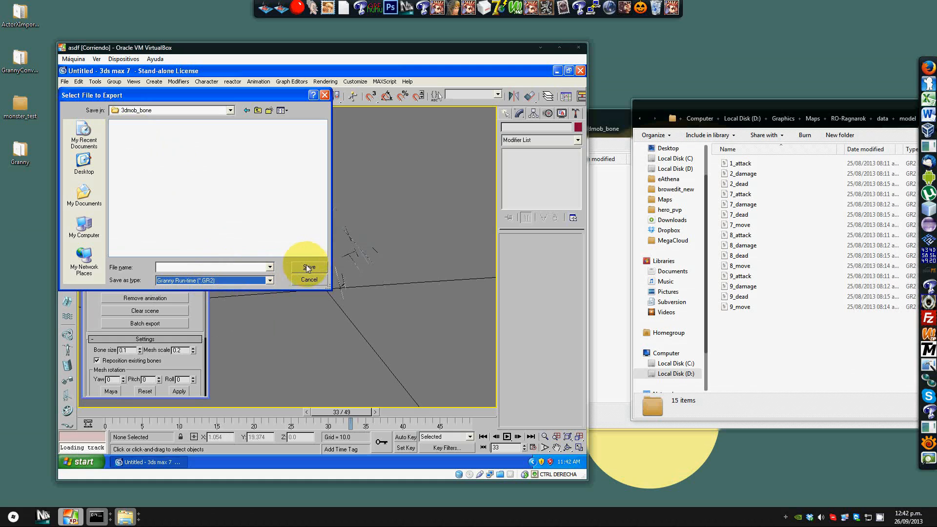
left_click(241, 268)
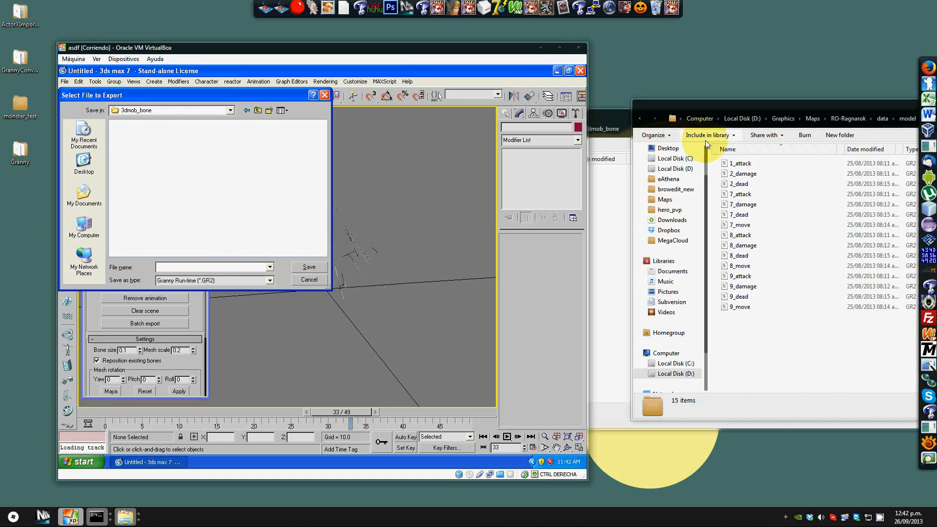
Step: Browse the monster_test, 3dmob and 3dmob_bone folders in the file explorer
left_click(613, 194)
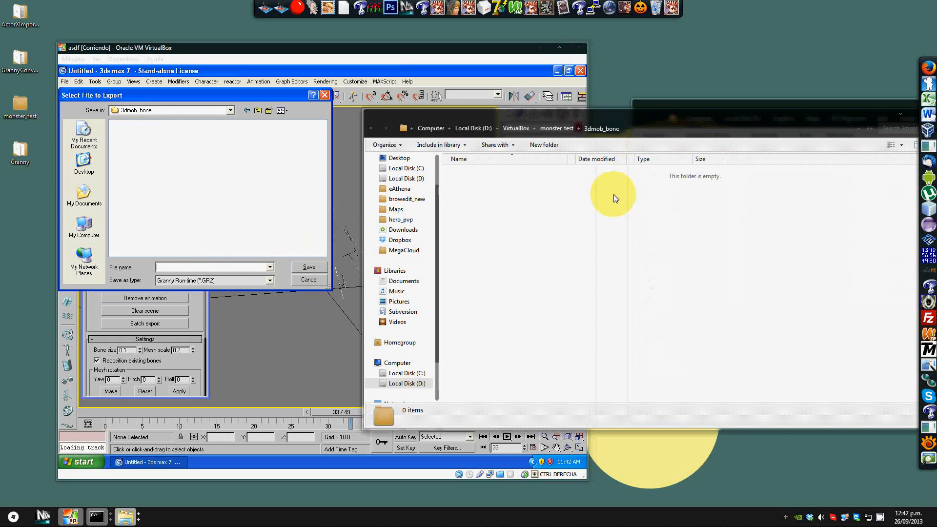
left_click(551, 129)
double_click(479, 173)
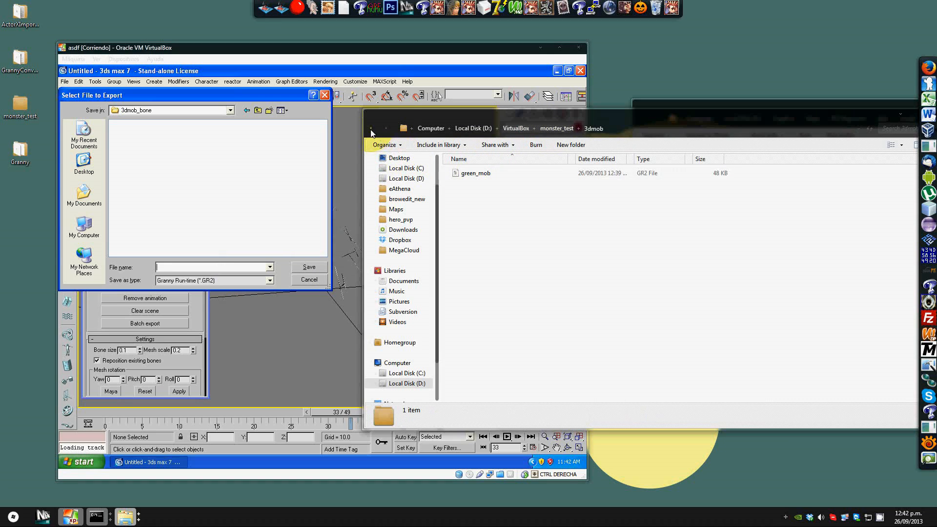
left_click(370, 130)
double_click(467, 186)
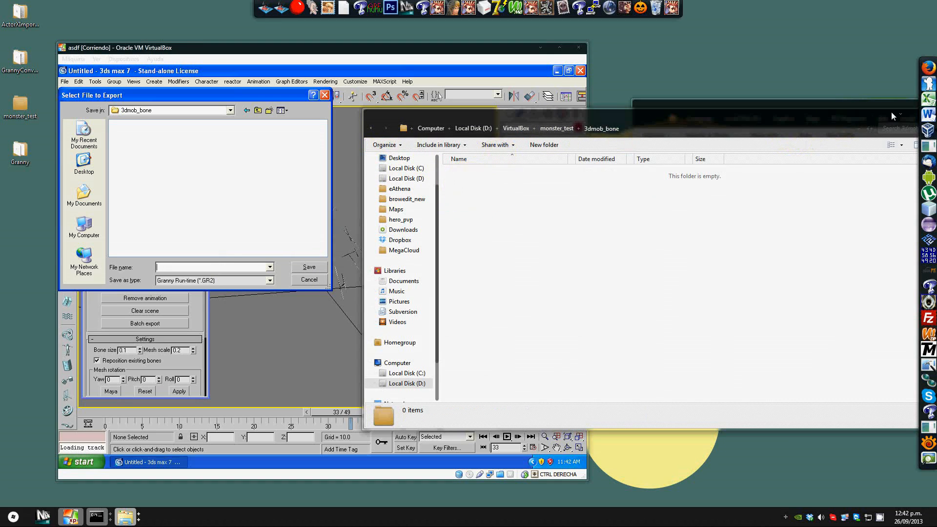
left_click(371, 128)
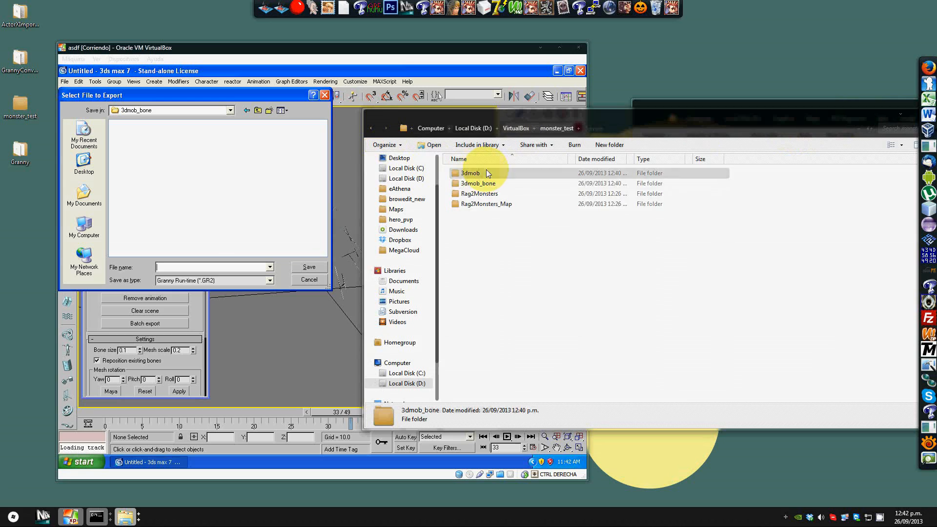
double_click(486, 173)
left_click(371, 128)
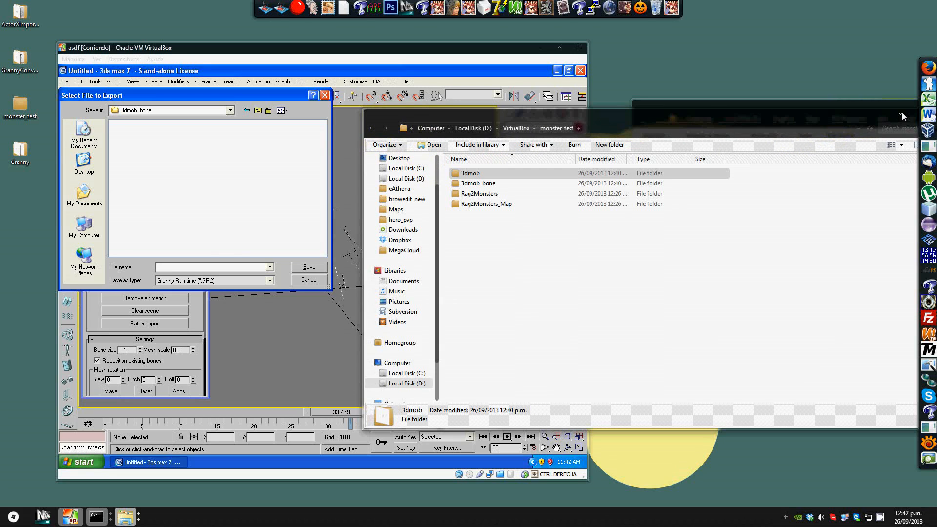
Step: Rename the green_mob file in the 3dmob folder to greenmob and close the explorer window
double_click(478, 173)
left_click(480, 174)
left_click(479, 174)
key("BackSpace")
left_click(379, 129)
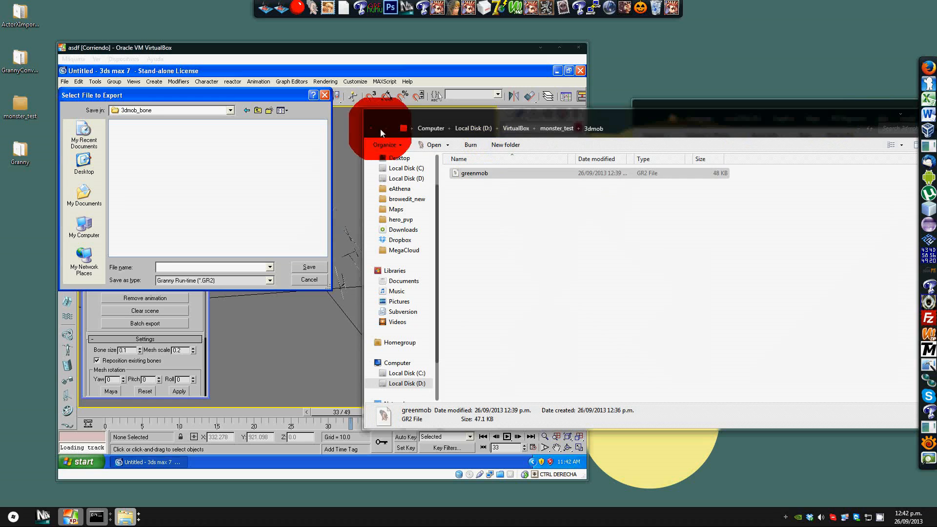
double_click(467, 179)
left_click(898, 114)
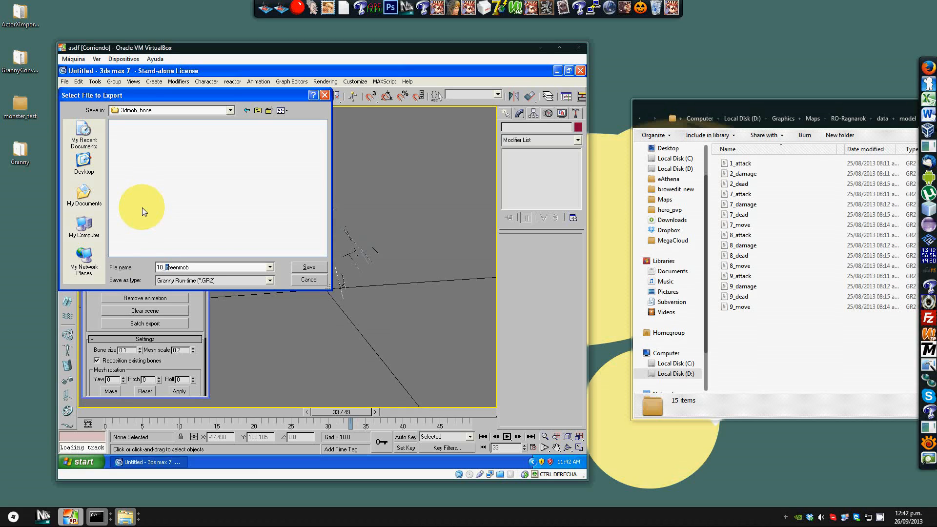
Step: Name the export file 10_stand and save it
type("stand")
left_click(307, 267)
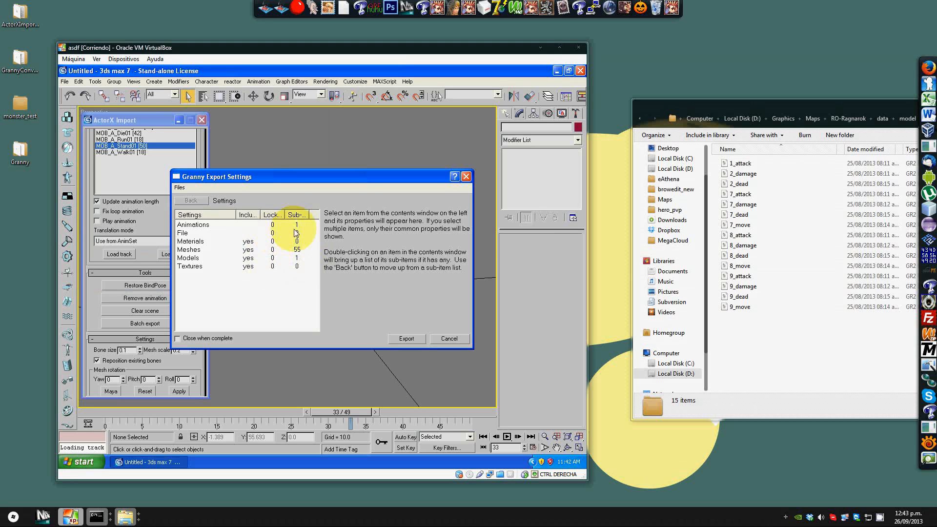
Step: Open the 9_attack GR2 file in Granny Viewer and place its window beside 3ds Max
double_click(740, 276)
left_click_drag(351, 43, 531, 55)
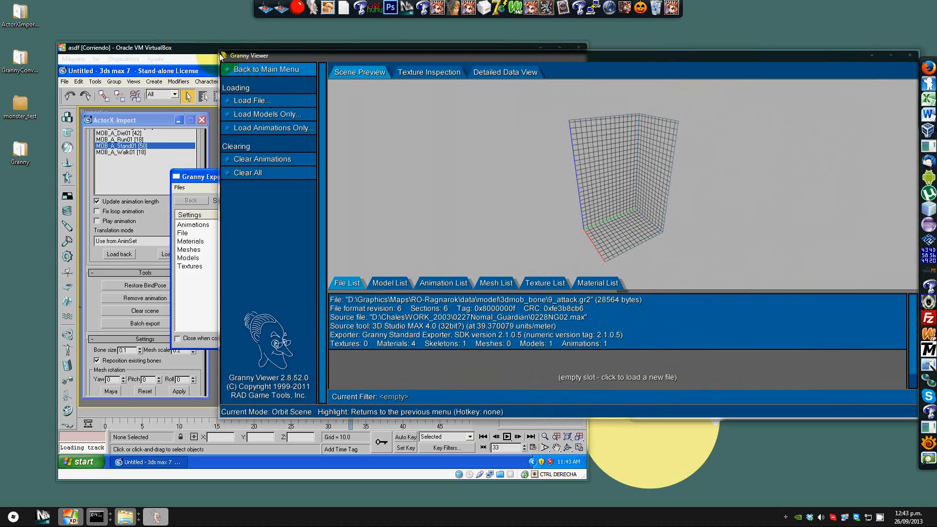
left_click_drag(220, 56, 483, 43)
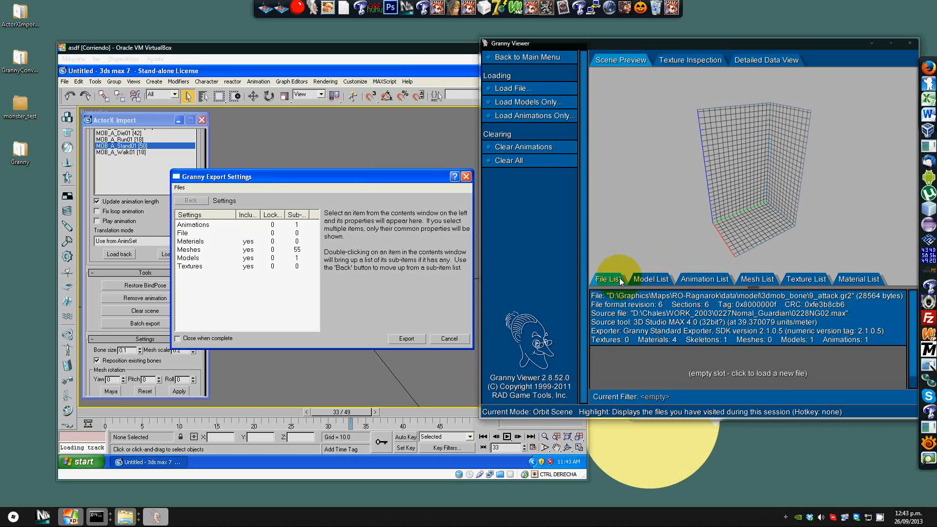
Step: Include animations in the export with reference and art-tool-specific data, checking the viewer's model and animation lists
left_click(642, 279)
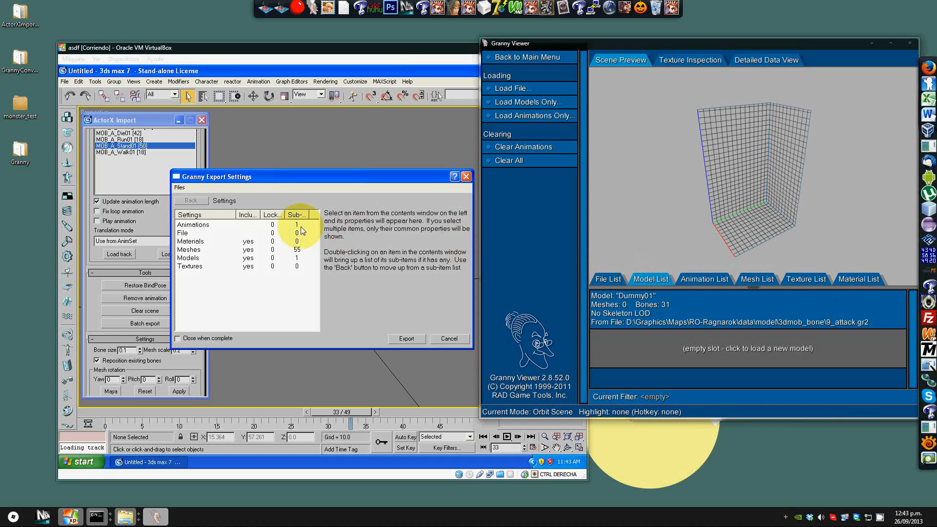
left_click(196, 259)
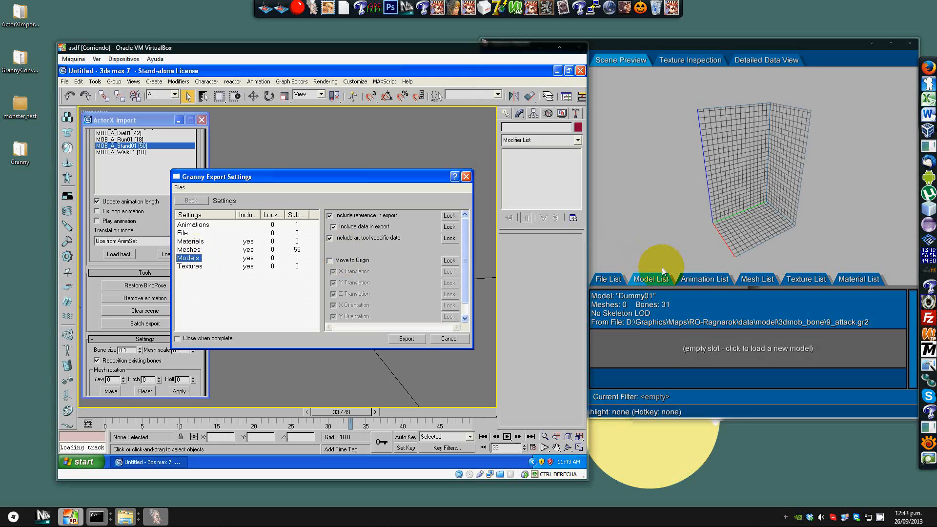
left_click(705, 279)
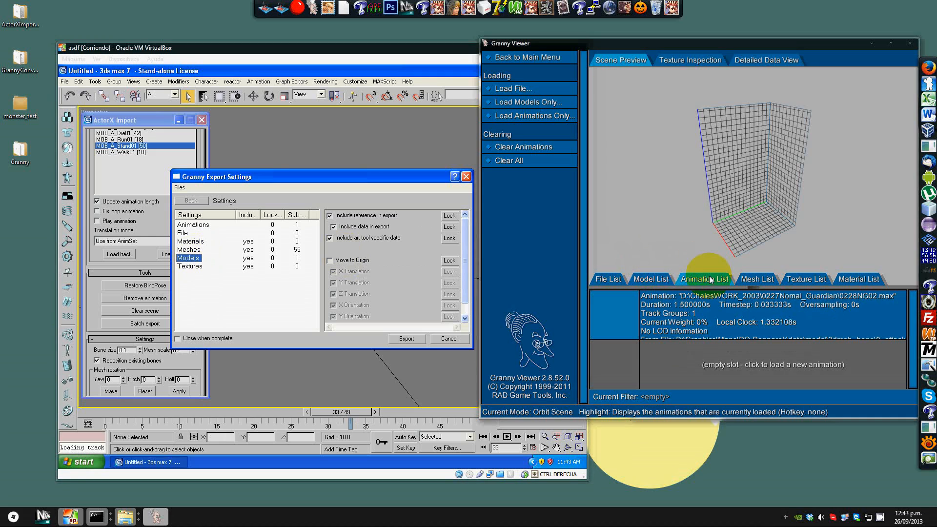
left_click(193, 224)
left_click(342, 217)
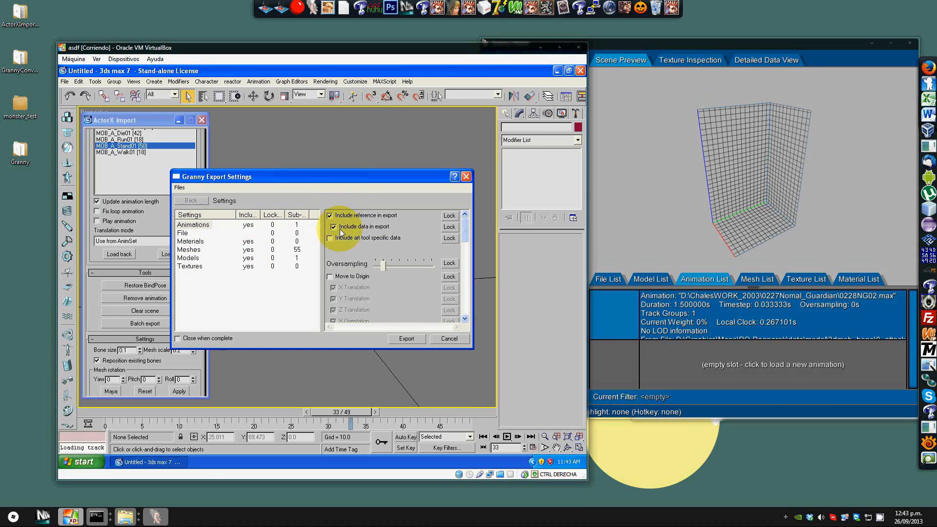
left_click(341, 238)
mouse_move(471, 227)
left_mouse_down()
mouse_move(471, 254)
mouse_move(468, 225)
mouse_move(469, 234)
left_mouse_up()
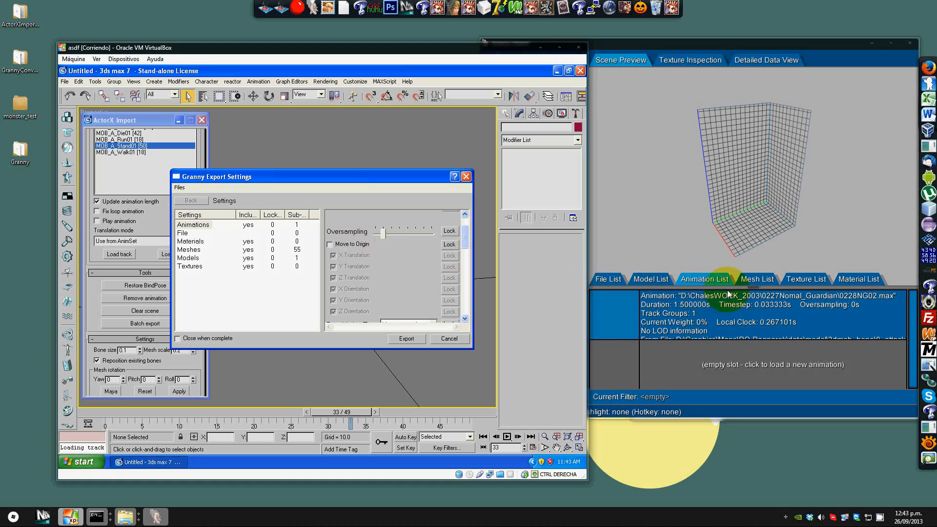
Step: Exclude meshes from the export and adjust the Textures art-tool option, checking the viewer's mesh and texture lists
left_click(755, 280)
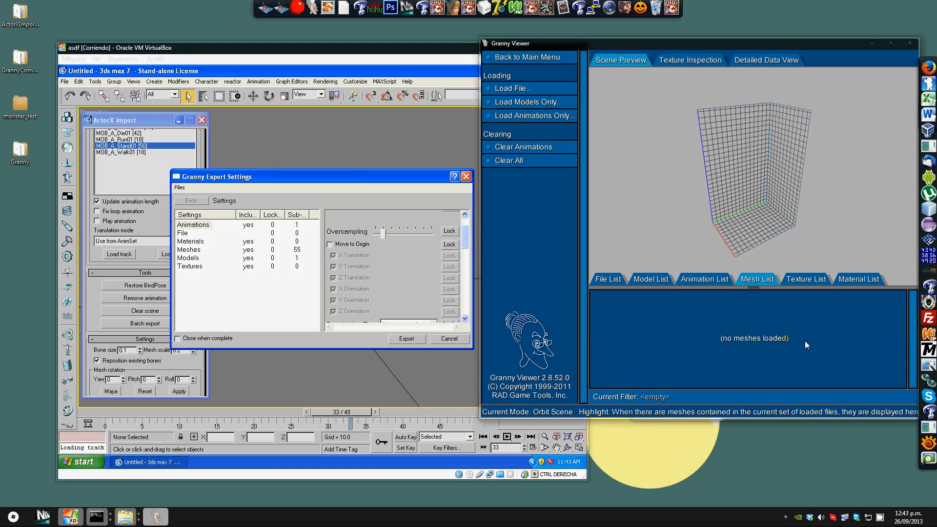
left_click(191, 251)
left_click(336, 238)
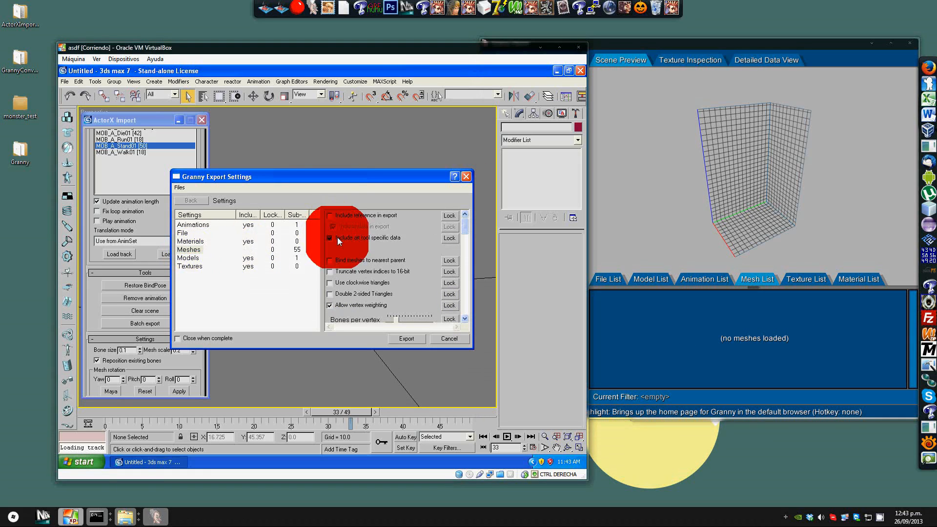
left_click(818, 279)
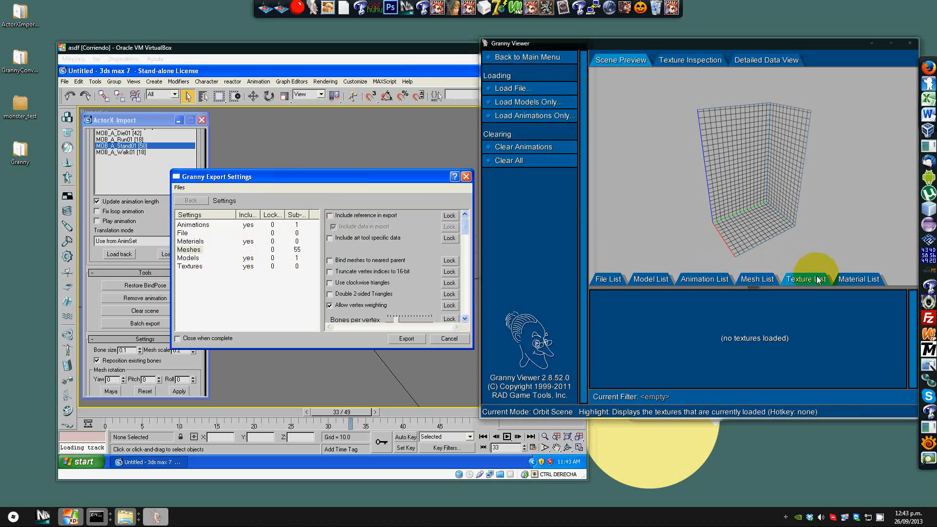
left_click(190, 265)
left_click(329, 238)
Step: Review the Models, Materials and Animations export settings against the viewer's material list
left_click(856, 280)
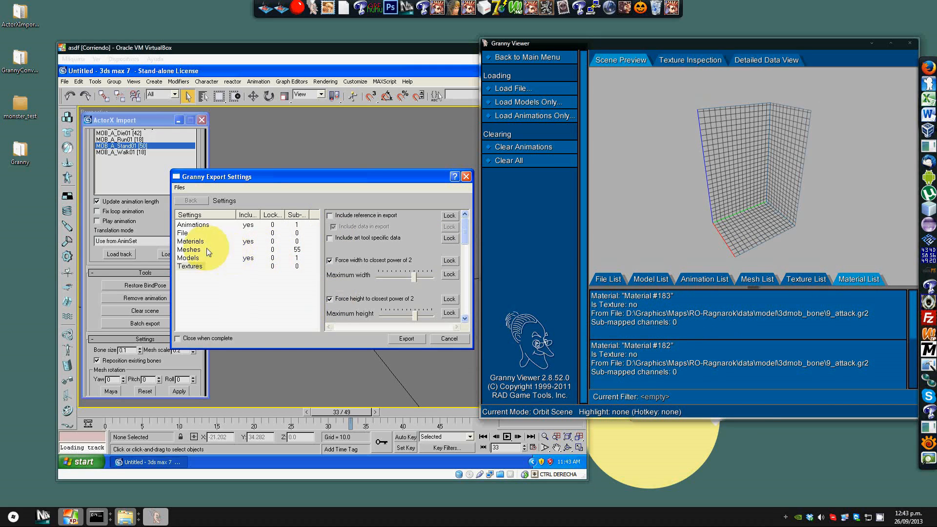
left_click(407, 177)
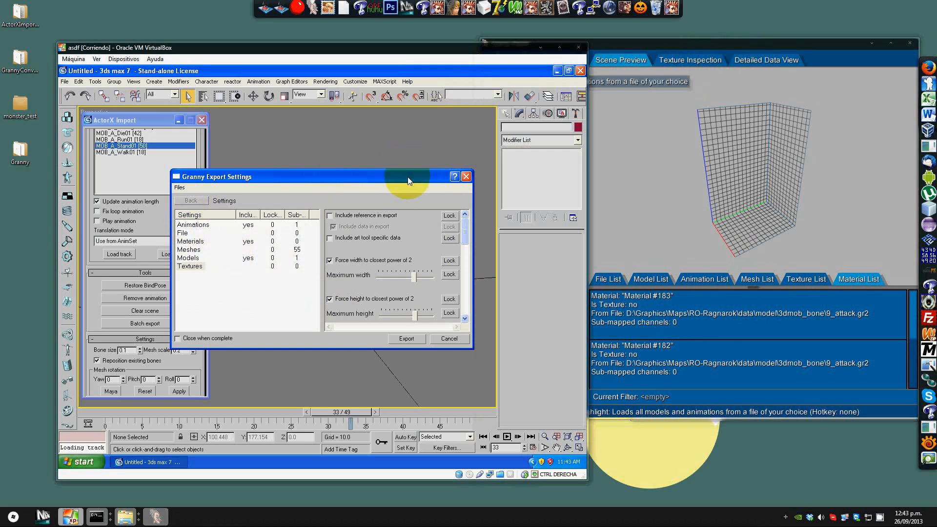
left_click_drag(465, 238, 464, 293)
left_click(189, 258)
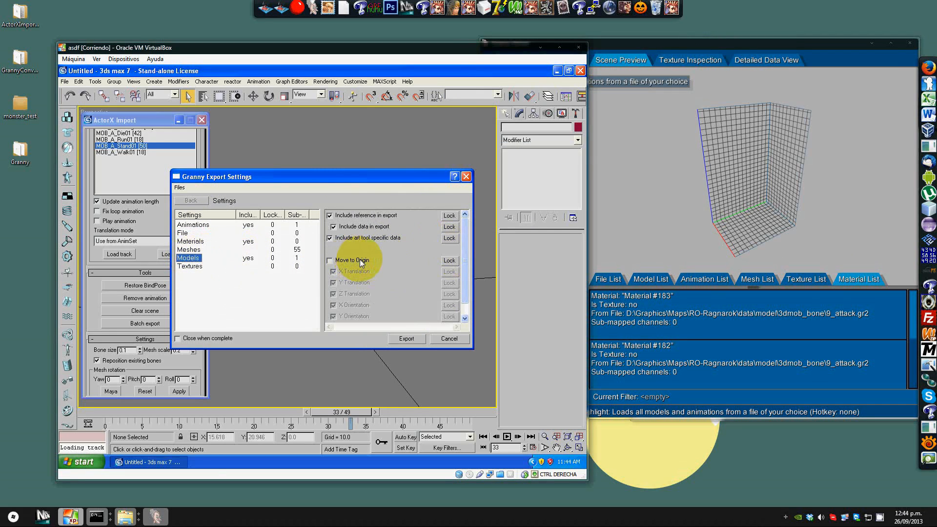
left_click(191, 241)
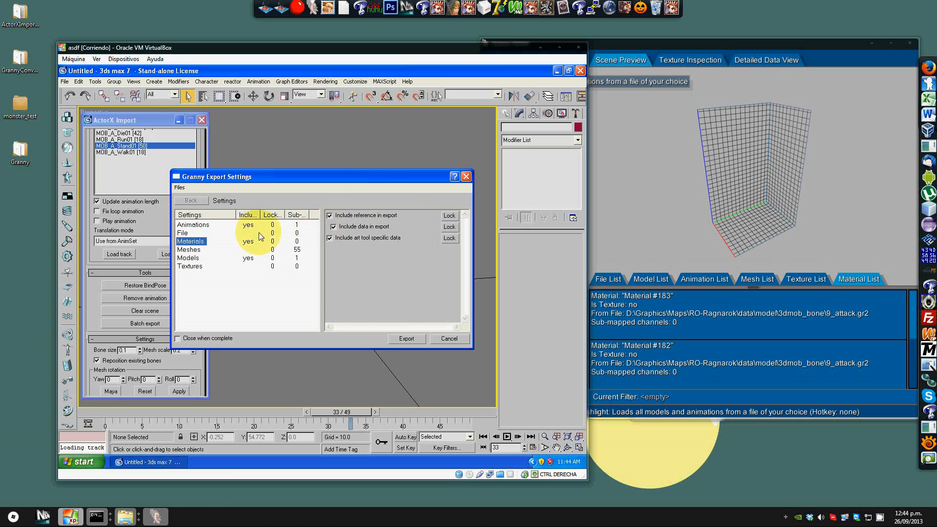
left_click(201, 225)
mouse_move(464, 236)
left_mouse_down()
mouse_move(472, 286)
mouse_move(469, 228)
left_mouse_up()
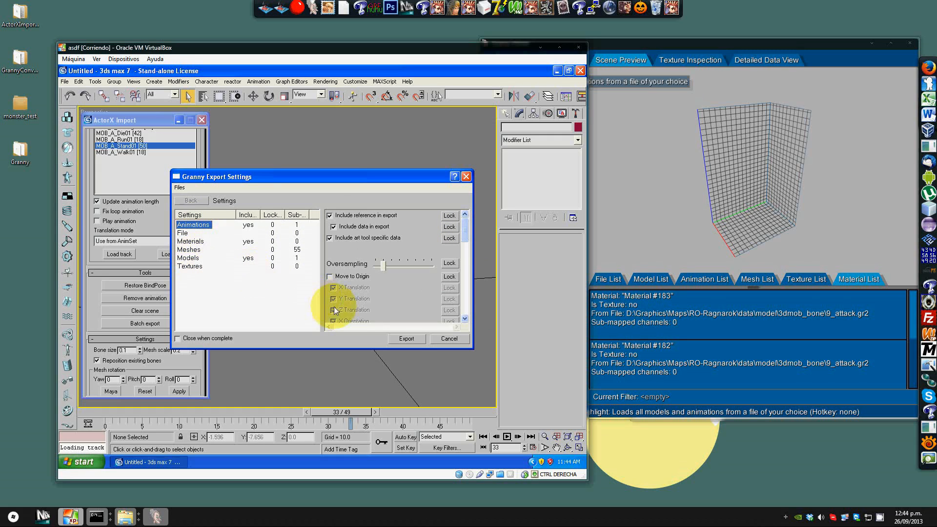
Step: Run the GR2 export and close the export progress window
left_click(405, 338)
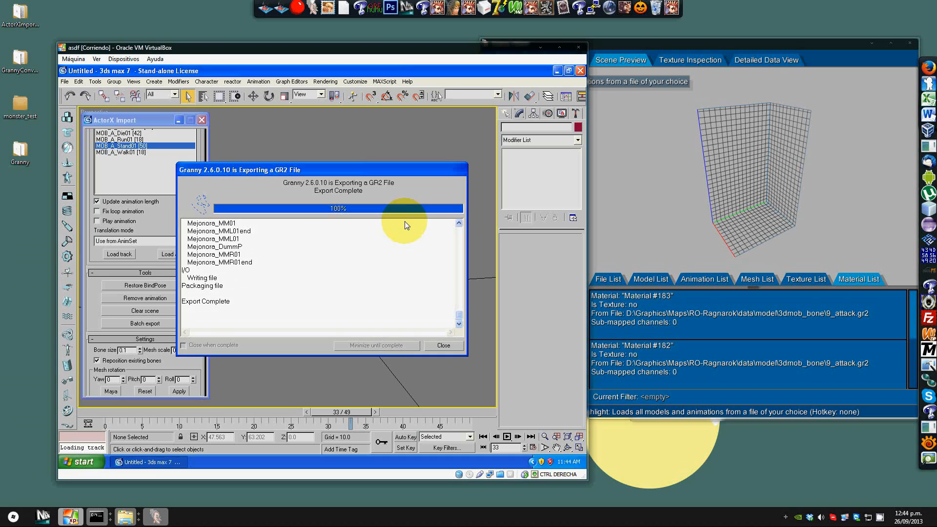
left_click(448, 346)
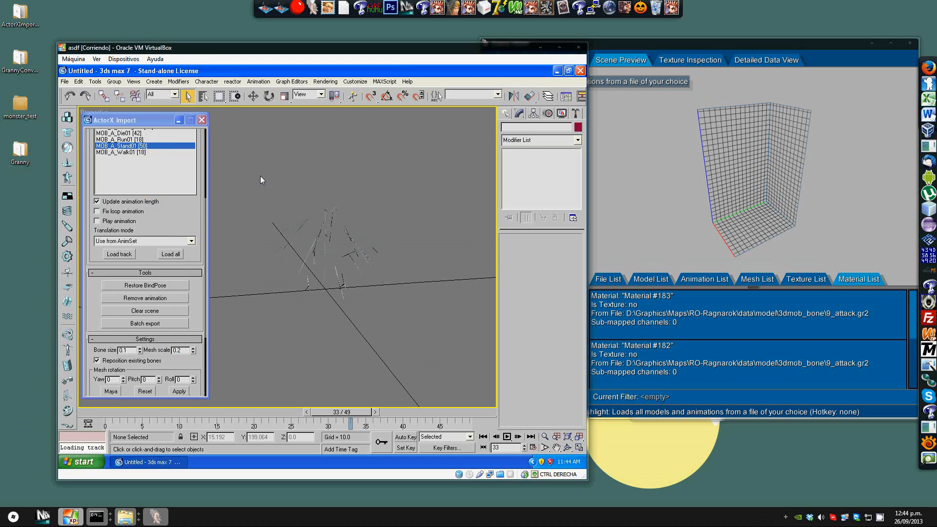
left_click(175, 169)
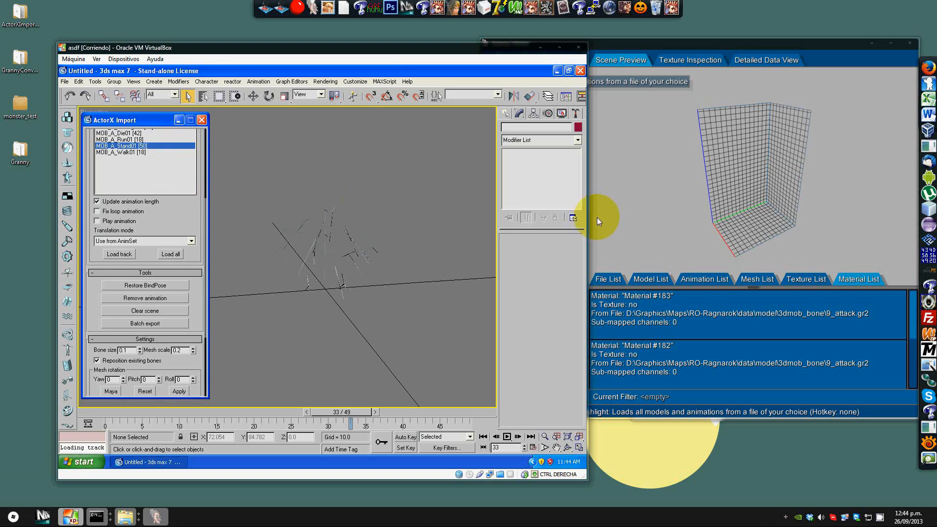
Step: Try to load the MOB_A_Walk01 animation track in ActorX Import, dismissing the crash and error-report dialogs
left_click(936, 287)
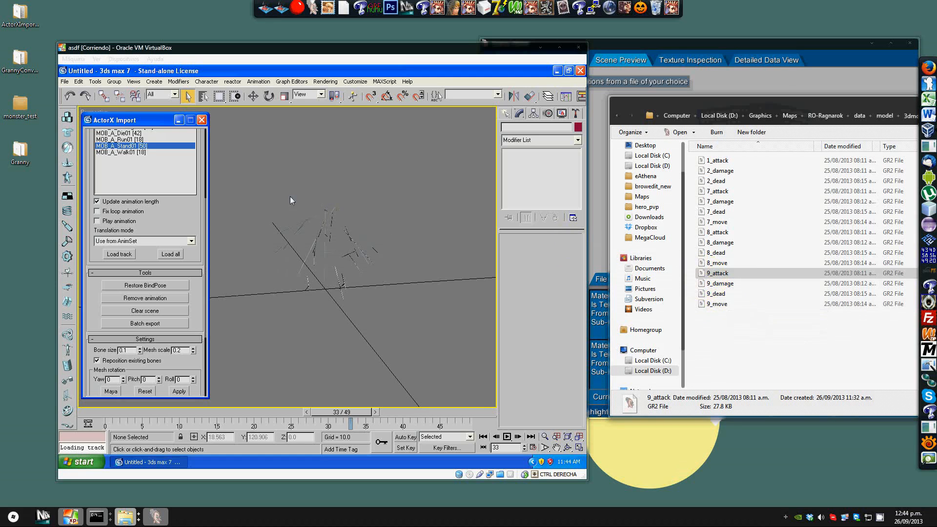
left_click(201, 206)
scroll(201, 206, "up", 3)
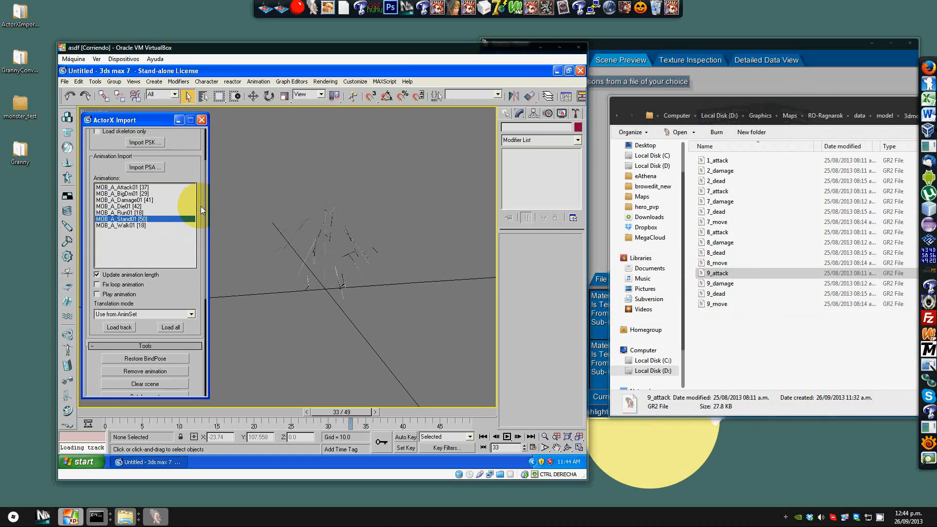
left_click(145, 226)
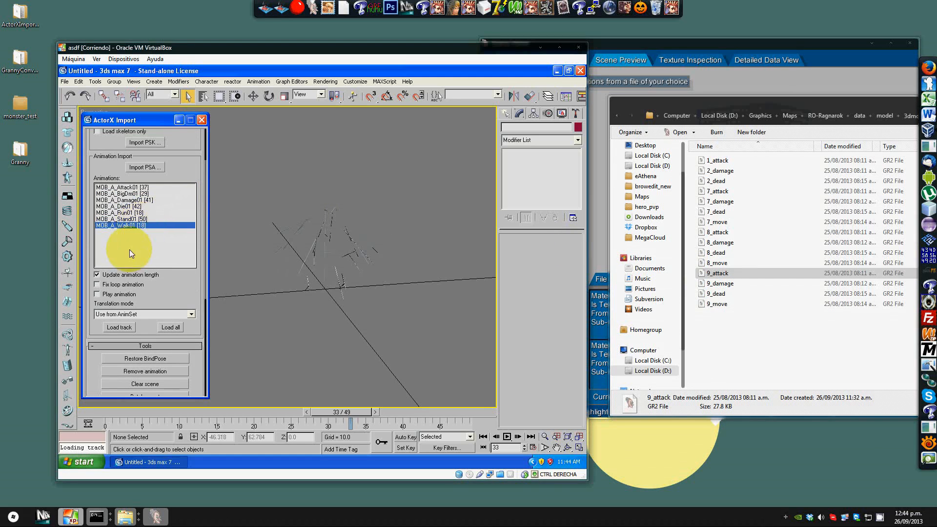
left_click(121, 327)
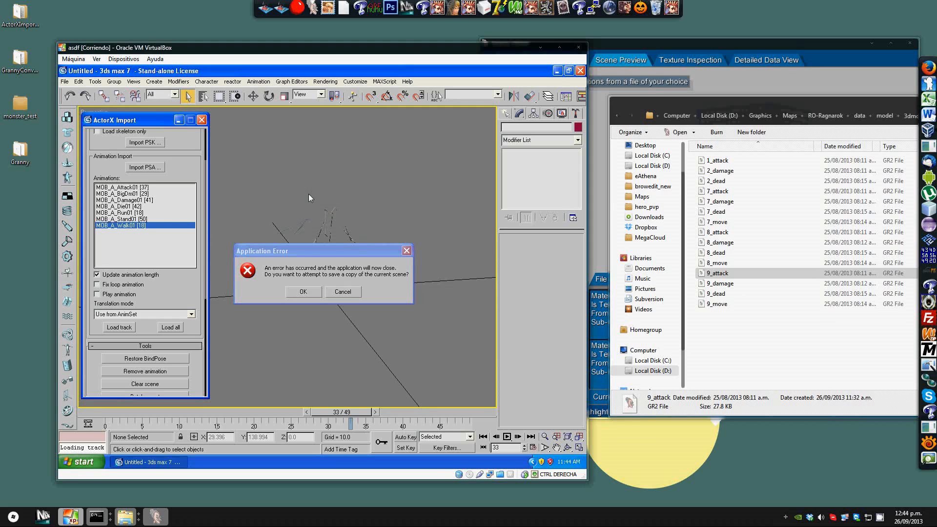
left_click(354, 290)
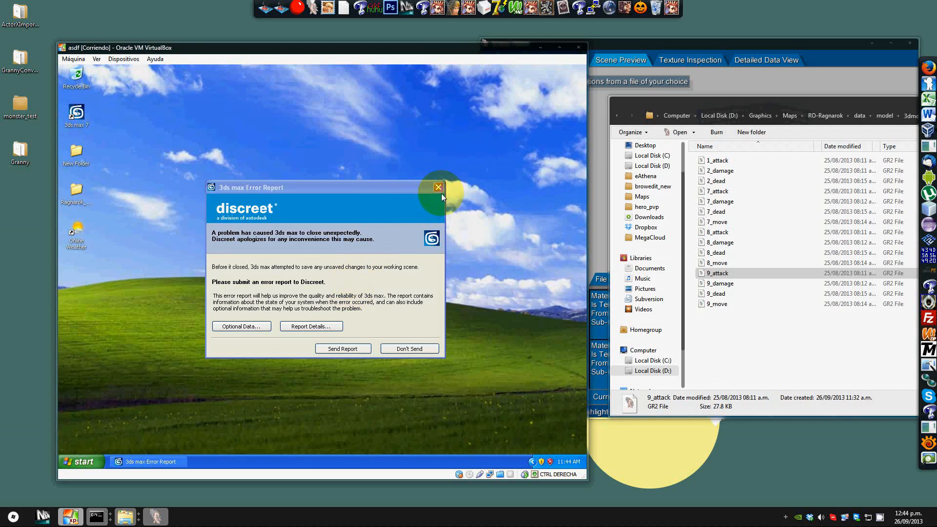
left_click(438, 188)
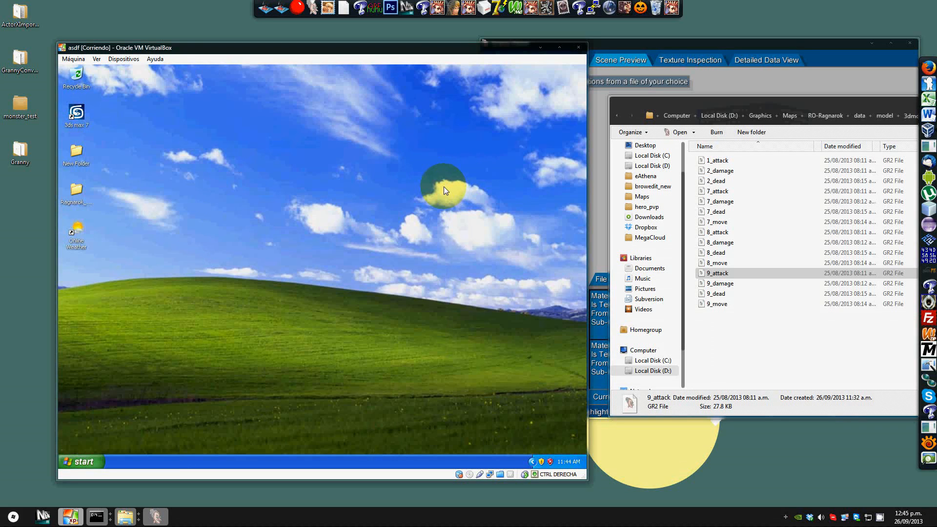
Step: Restart 3ds Max, declining further duplicate-plugin warnings, and maximize the Perspective viewport
double_click(76, 113)
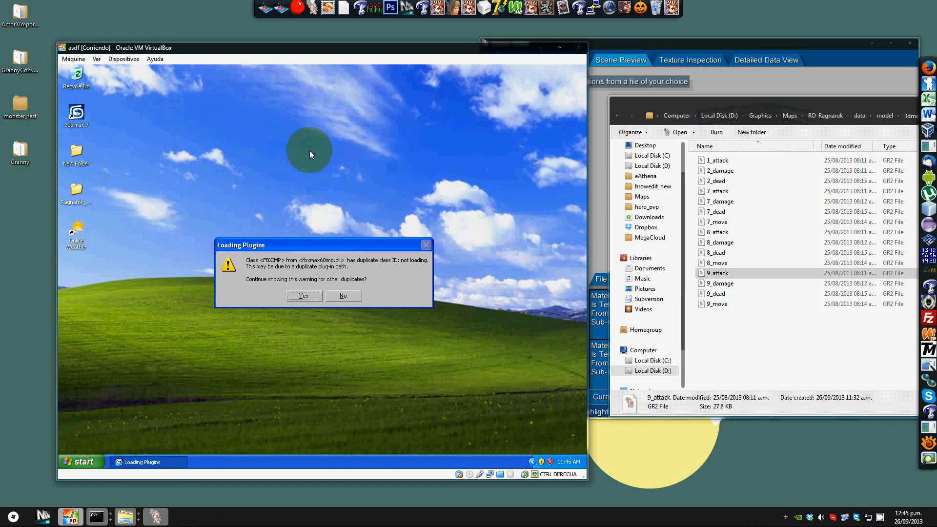
left_click(336, 295)
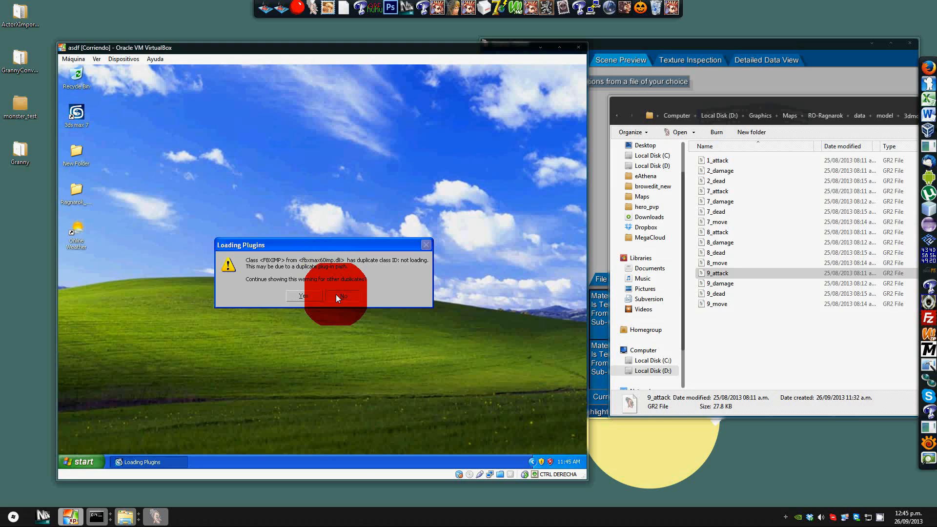
left_click(333, 294)
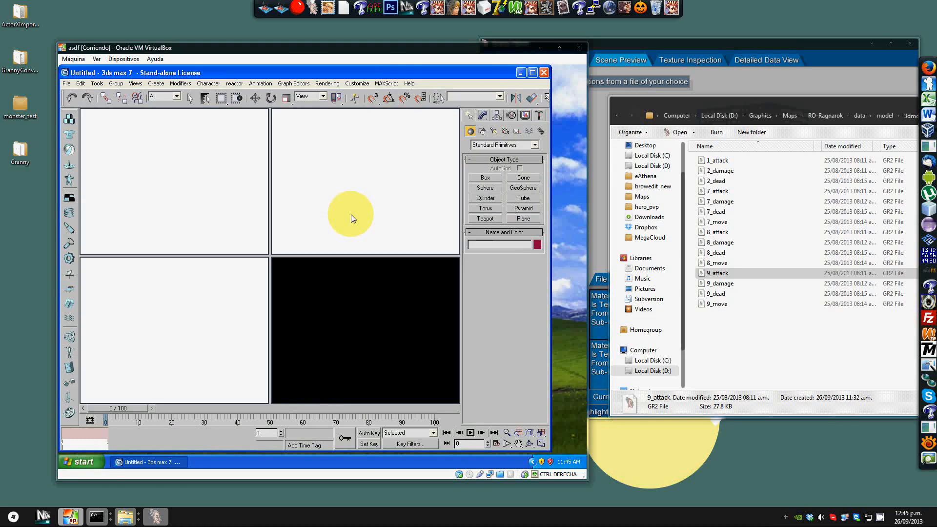
left_click(358, 277)
key("alt+w")
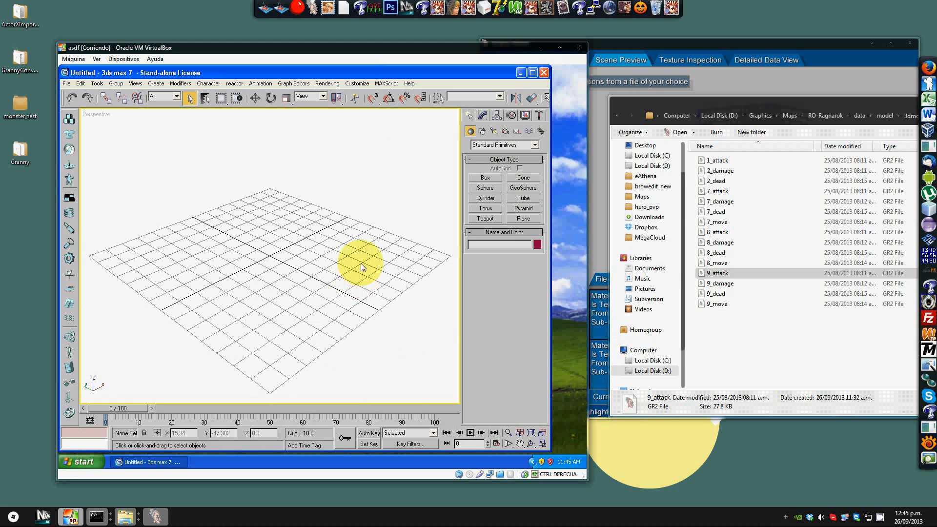
Step: Run the ActorXImporter script from the MAXScript utility to open the ActorX Import dialog
left_click(539, 116)
left_click(502, 246)
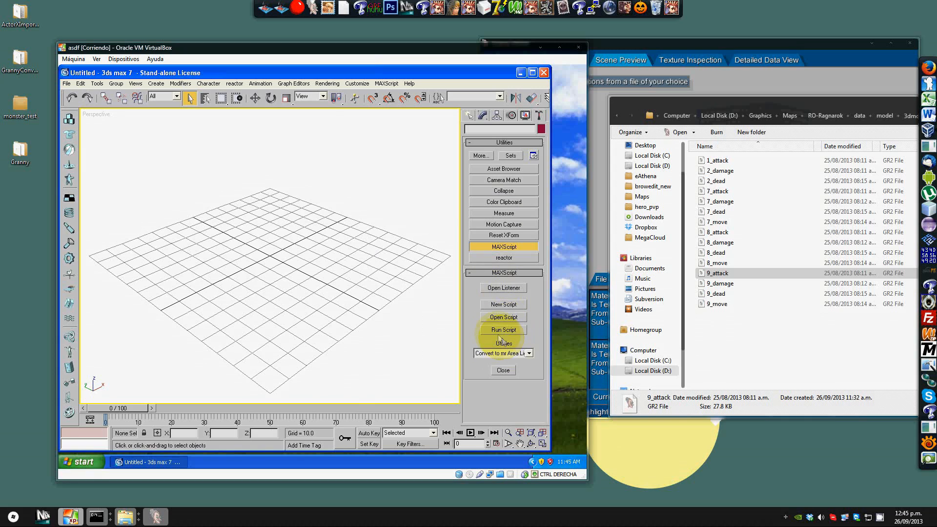
left_click(504, 320)
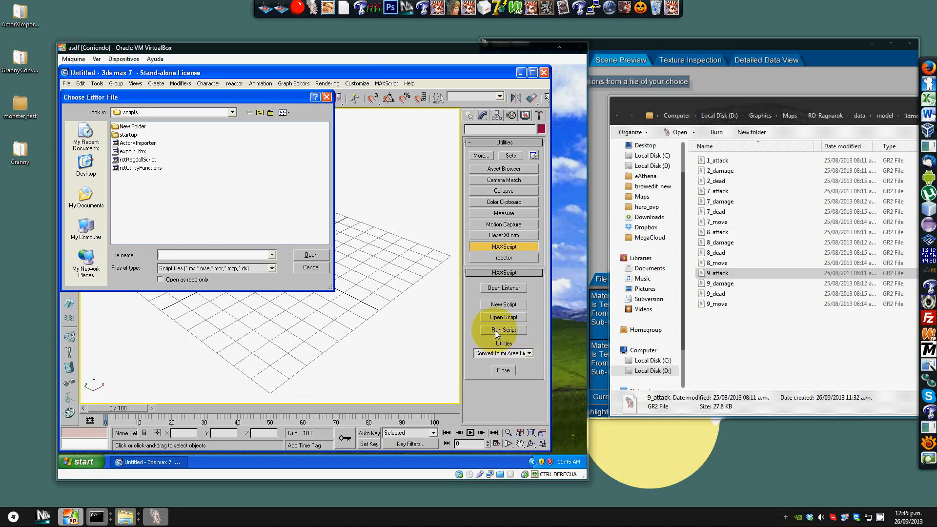
left_click(145, 143)
double_click(145, 144)
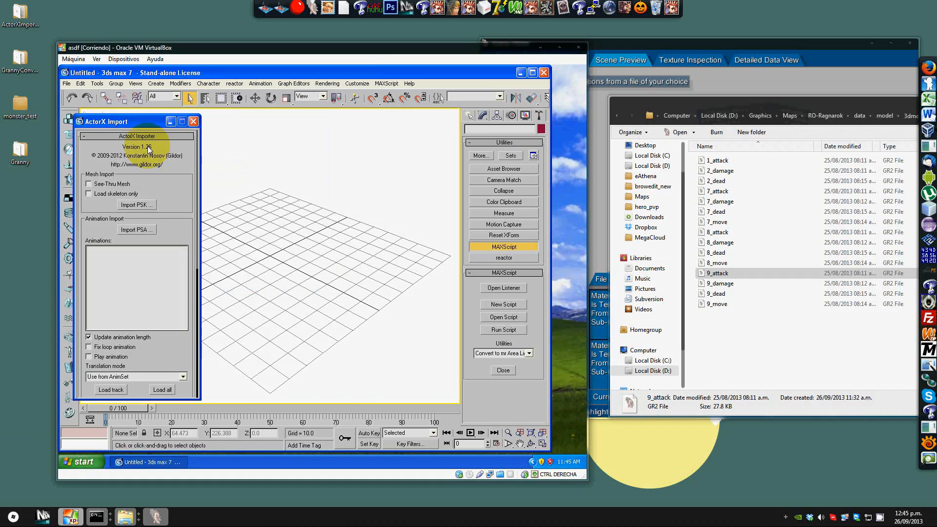
Step: Import the Mejonora.psk mesh from the monster_test SkeletalMesh folder on the shared drive
left_click(133, 205)
left_click(231, 112)
left_click(166, 184)
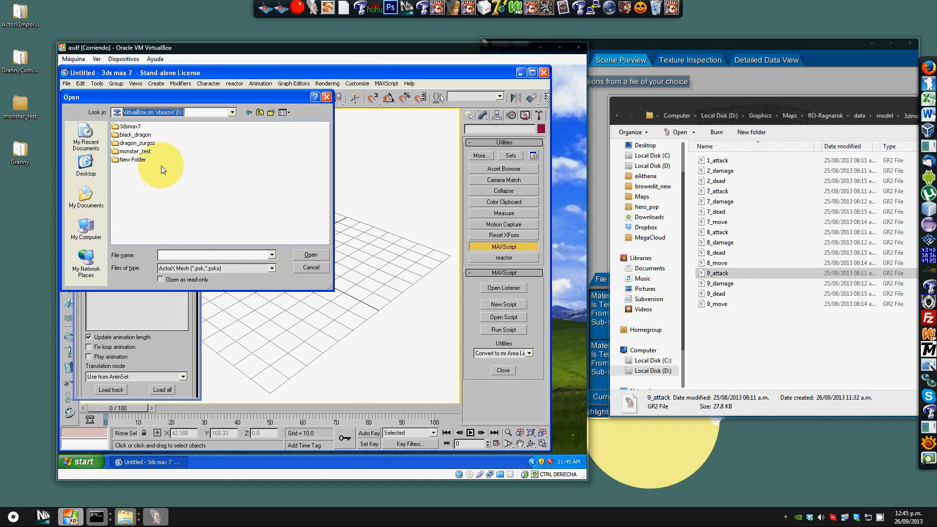
double_click(142, 151)
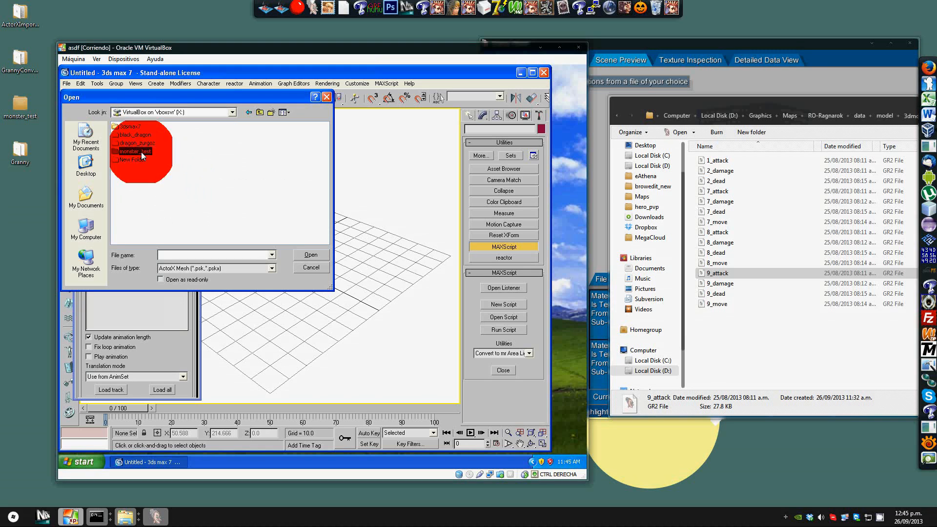
double_click(132, 136)
double_click(130, 127)
key("BackSpace")
double_click(133, 133)
double_click(131, 127)
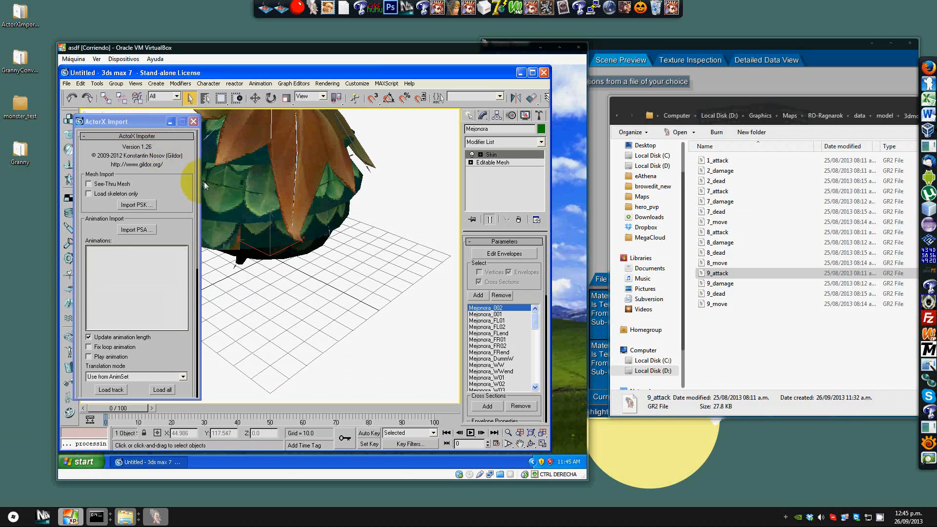
Step: Reset the scene to clear the imported mesh and maximize the Perspective viewport again
middle_click_drag(297, 189, 351, 240)
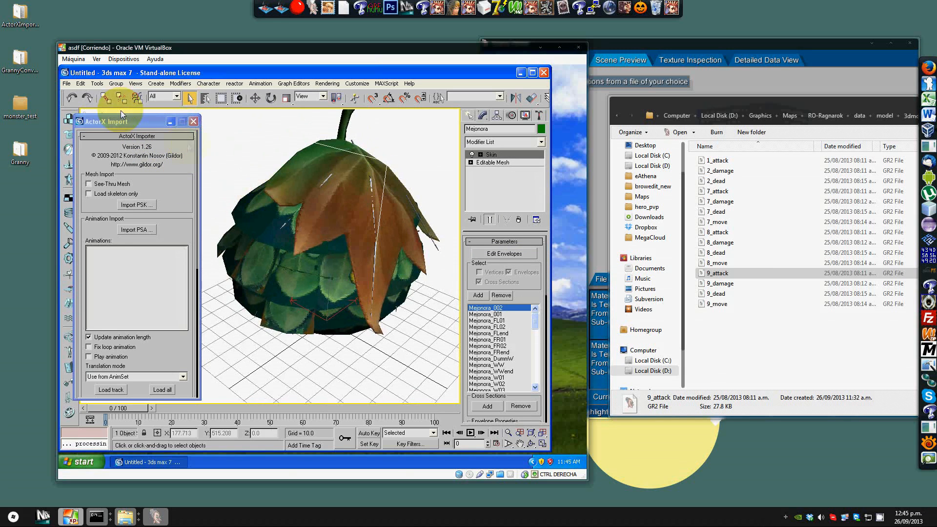
left_click(66, 84)
left_click(174, 269)
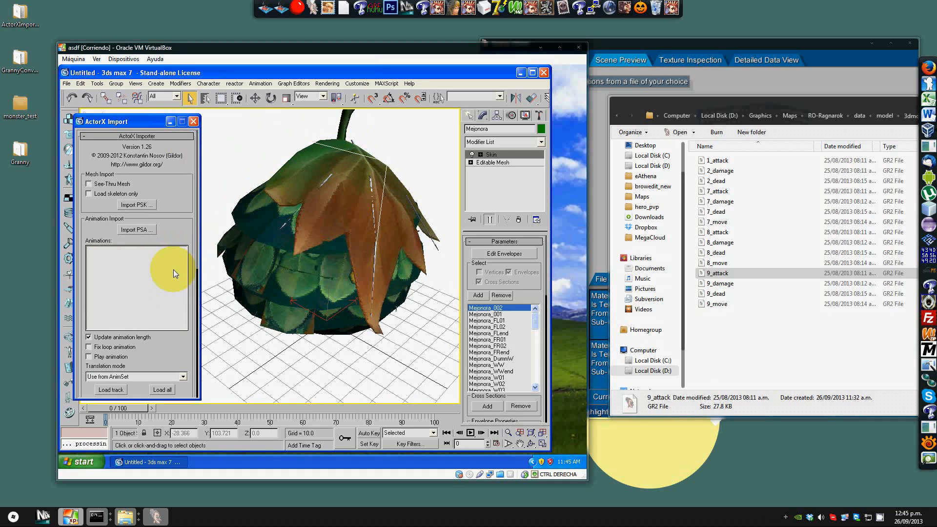
scroll(130, 372, "down", 5)
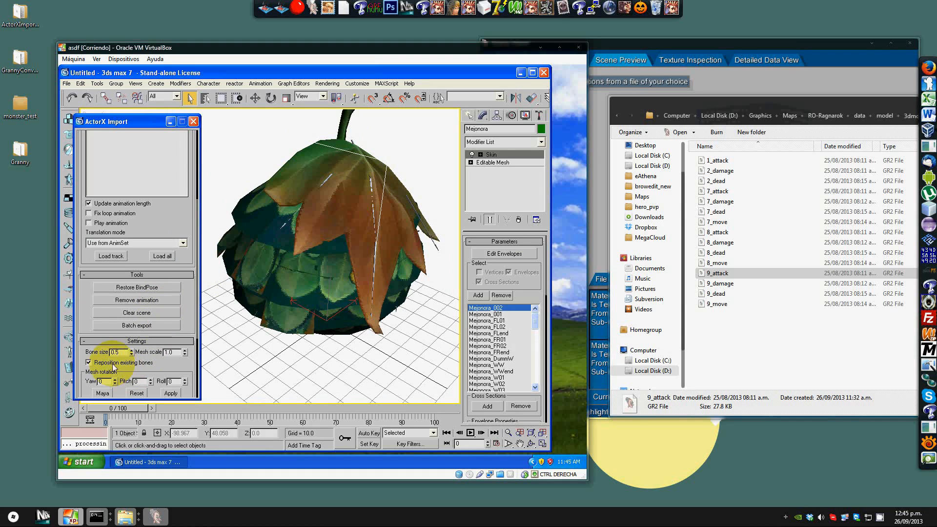
left_click(67, 84)
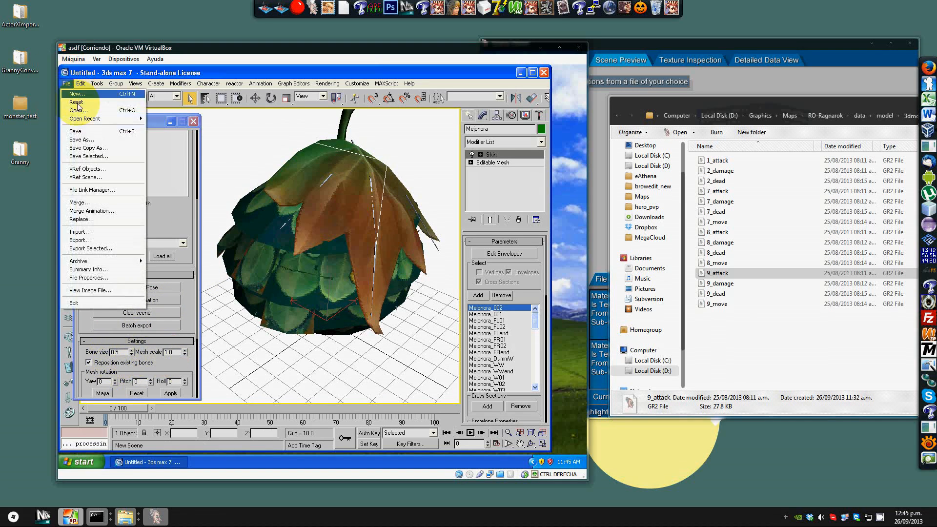
left_click(78, 102)
left_click(278, 289)
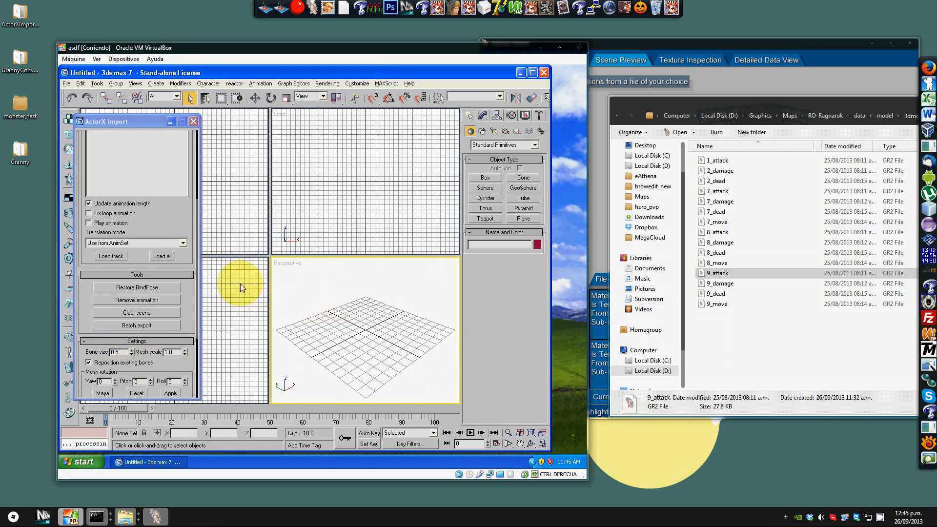
key("alt+w")
left_click_drag(199, 204, 198, 167)
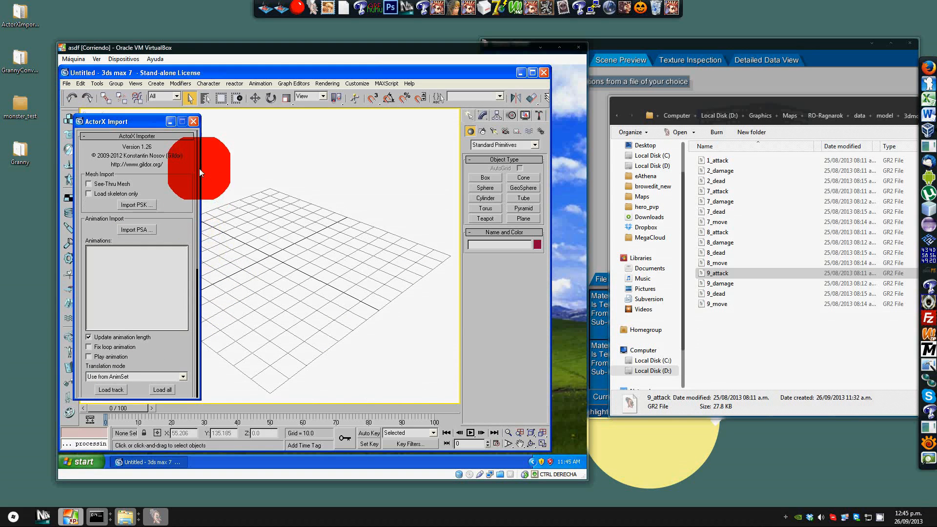
Step: Set ActorX bone size to 0.1 and mesh scale to 0.2, collapsing the Tools rollout
left_click(139, 204)
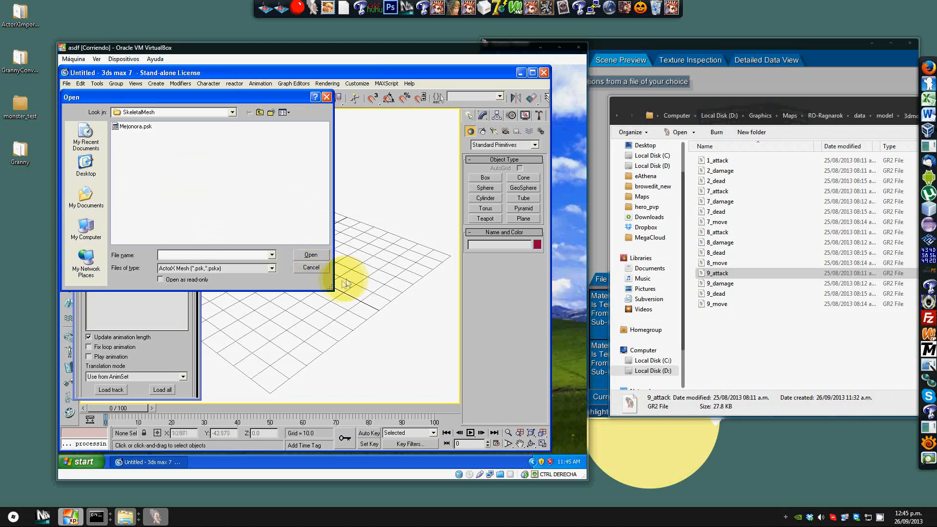
left_click(311, 267)
left_click_drag(198, 215, 199, 317)
double_click(116, 320)
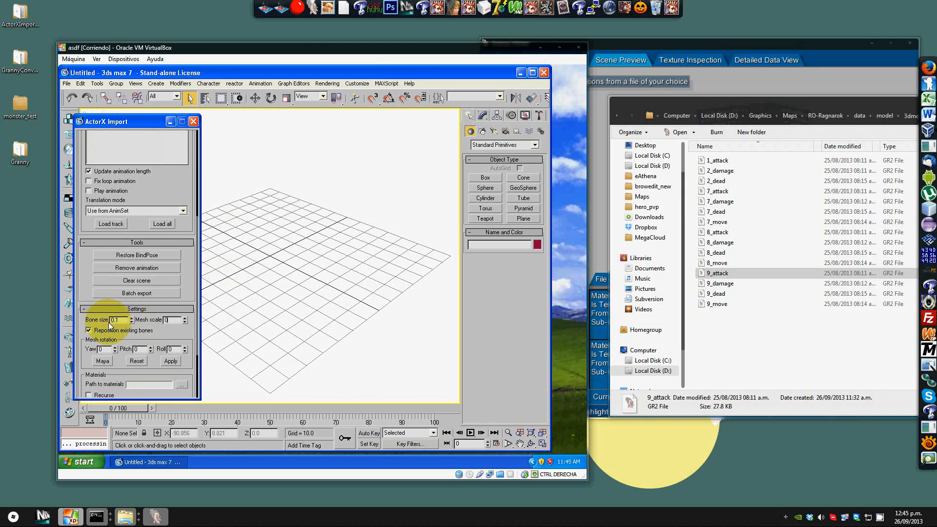
left_click(191, 242)
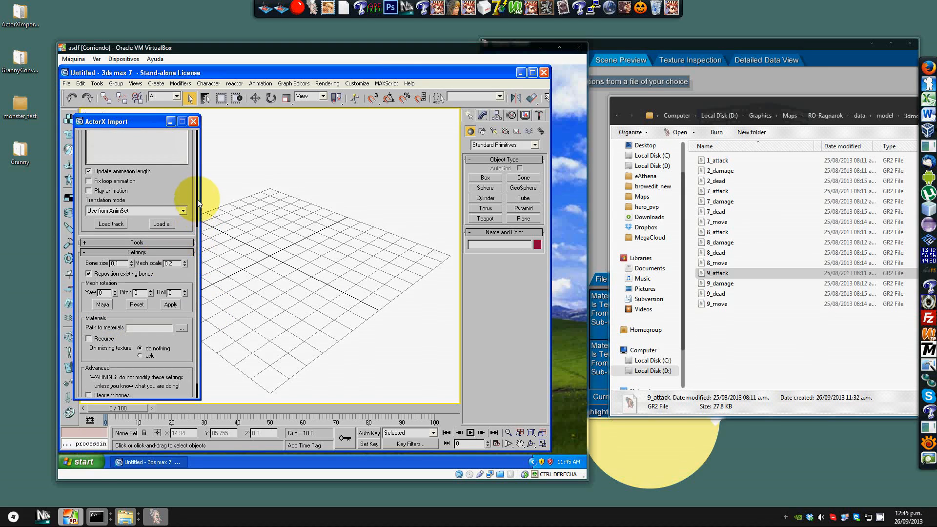
Step: Import the Mejonora.psk mesh with the new scale settings
left_click(199, 190)
left_click(130, 173)
double_click(135, 129)
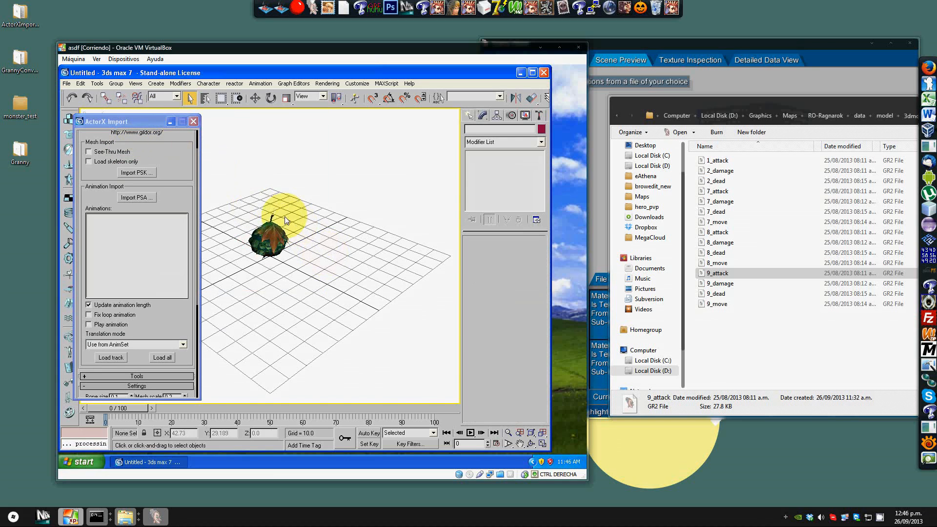
middle_click_drag(286, 221, 309, 250)
Step: Import the Mejonora PSA animation set from the MeshAnimation folder
left_click(149, 198)
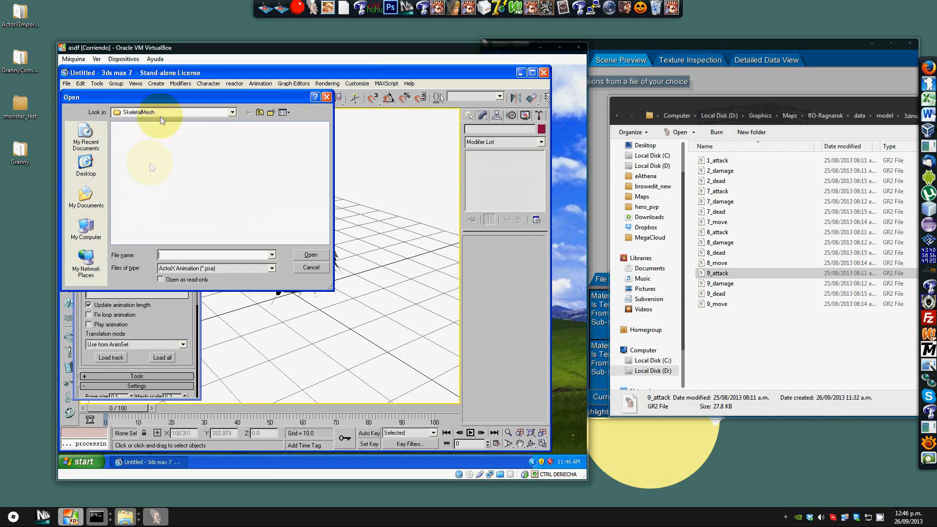
left_click(247, 112)
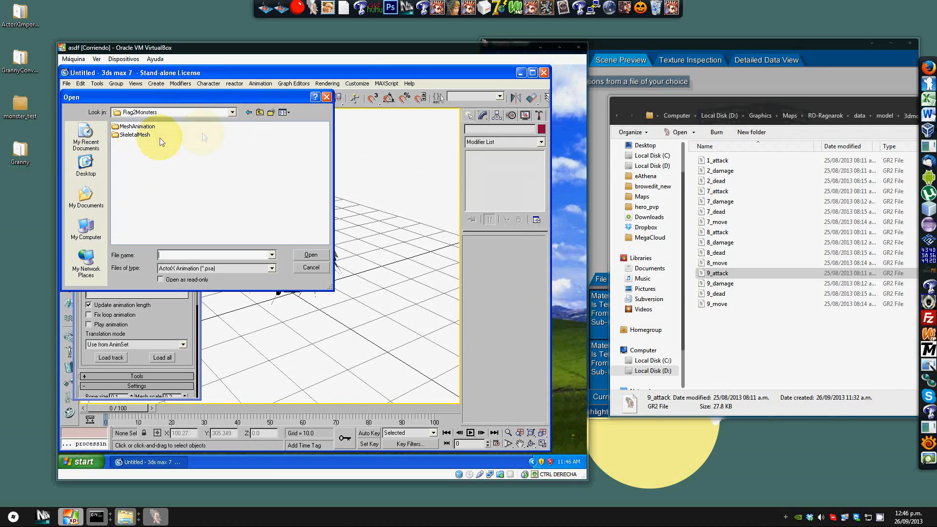
double_click(136, 126)
double_click(136, 128)
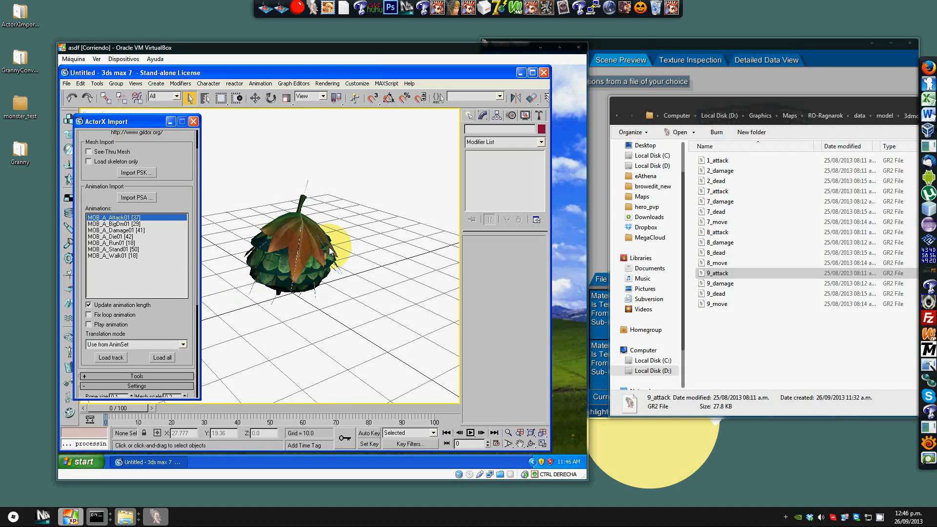
left_click(345, 224)
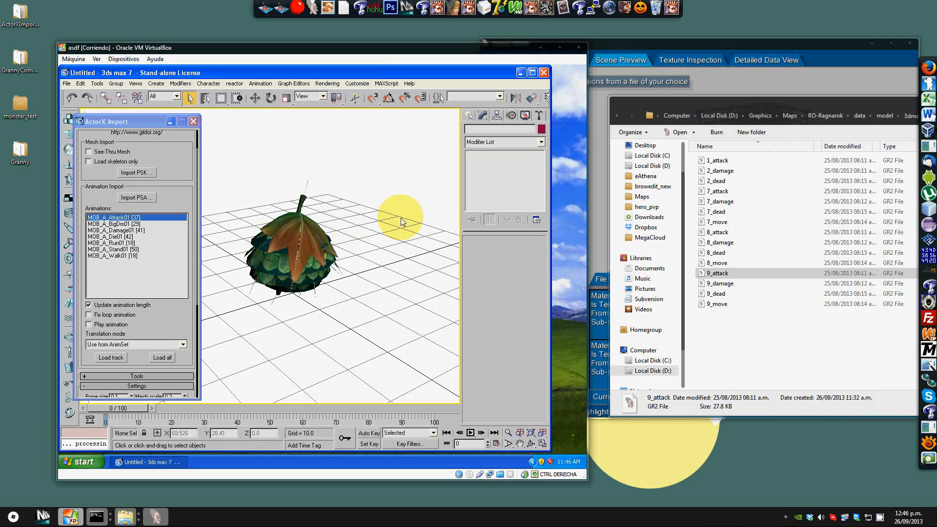
Step: Load the MOB_A_Walk01 animation track onto the mesh
left_click(115, 256)
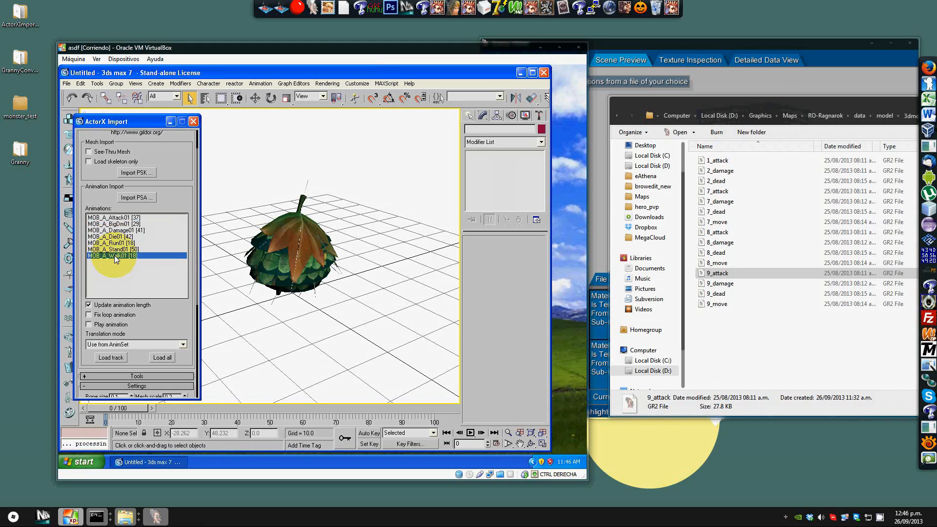
mouse_move(251, 289)
middle_mouse_down()
mouse_move(267, 295)
mouse_move(257, 286)
middle_mouse_up()
left_click(108, 358)
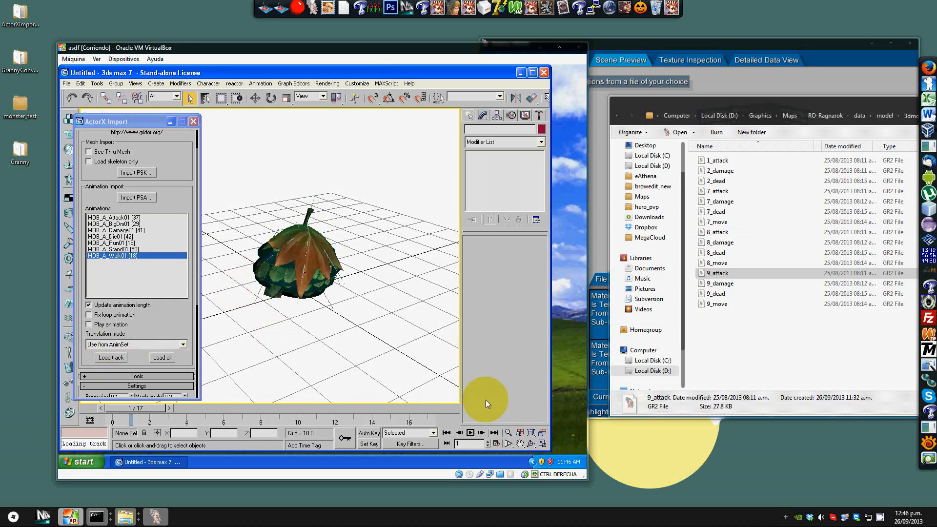
Step: Play and stop the walk animation, orbiting the viewport to inspect the mesh
left_click(481, 433)
left_click(470, 433)
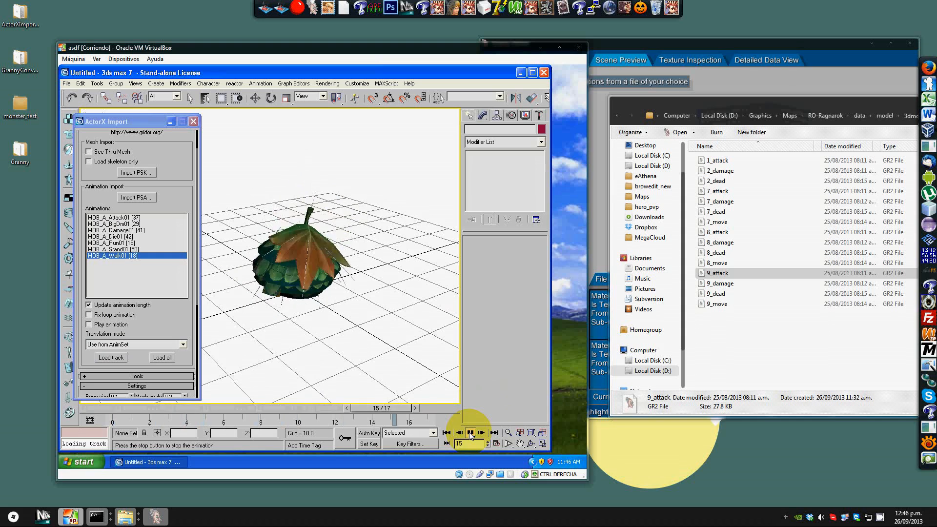
left_click(470, 433)
left_click(371, 239)
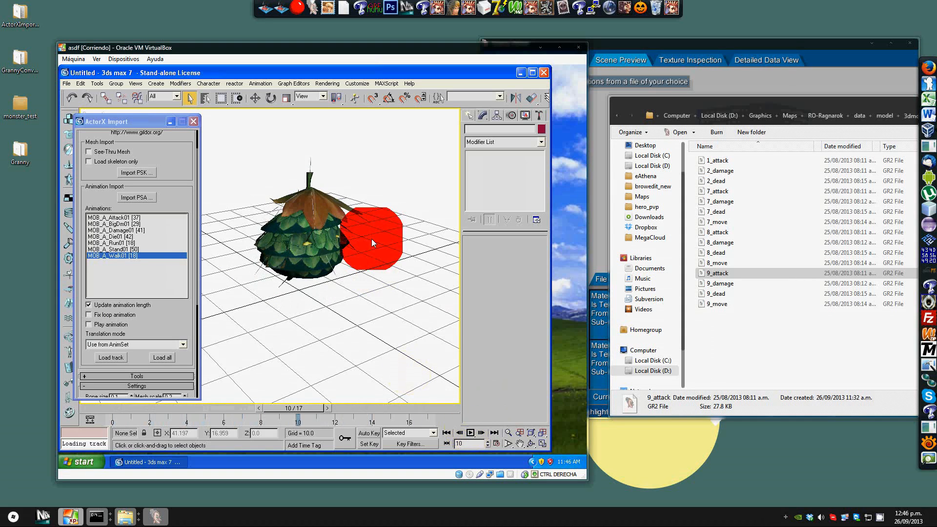
scroll(372, 239, "down", 1)
scroll(372, 239, "up", 1)
mouse_move(364, 180)
middle_mouse_down()
mouse_move(364, 219)
mouse_move(358, 194)
mouse_move(375, 189)
middle_mouse_up()
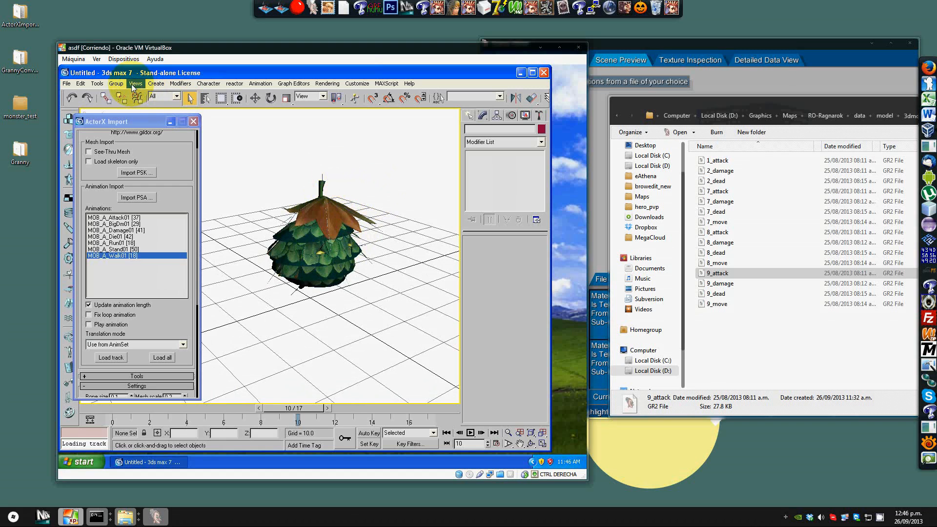
left_click(66, 84)
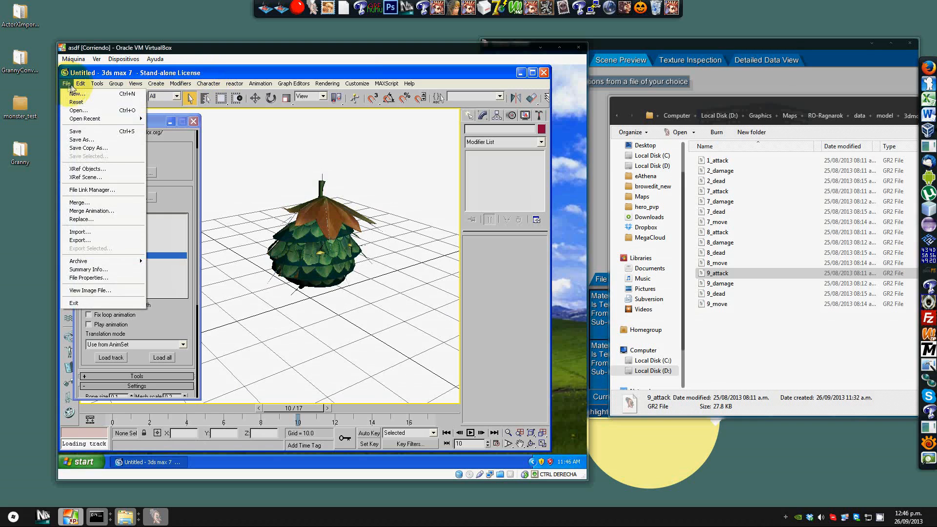
mouse_move(87, 87)
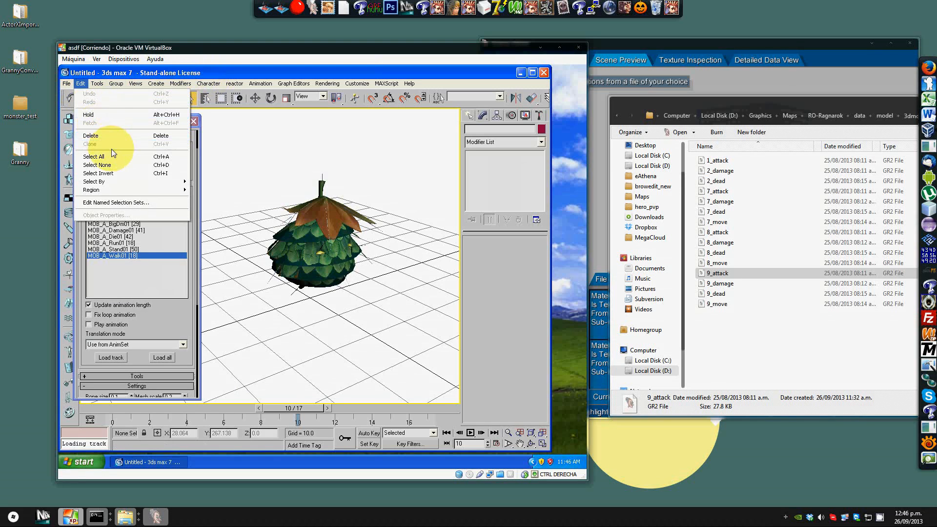
mouse_move(172, 84)
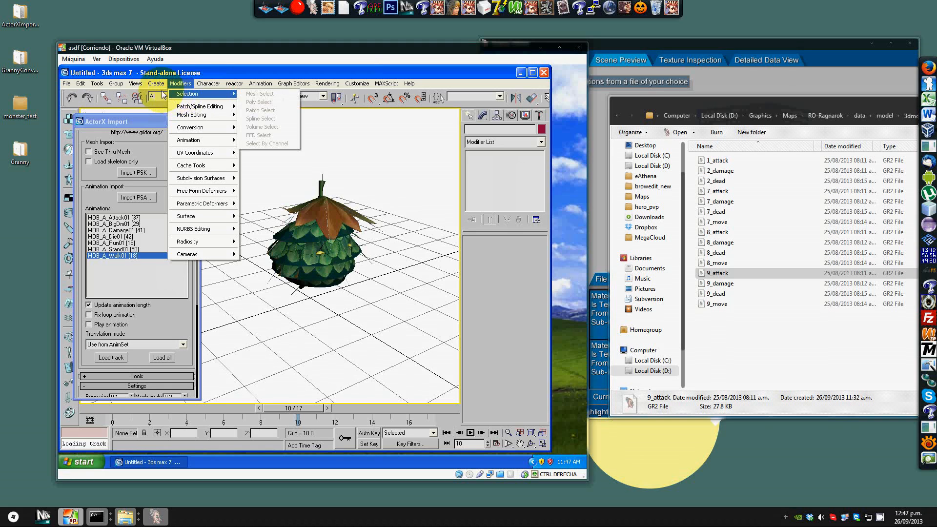
left_click(130, 70)
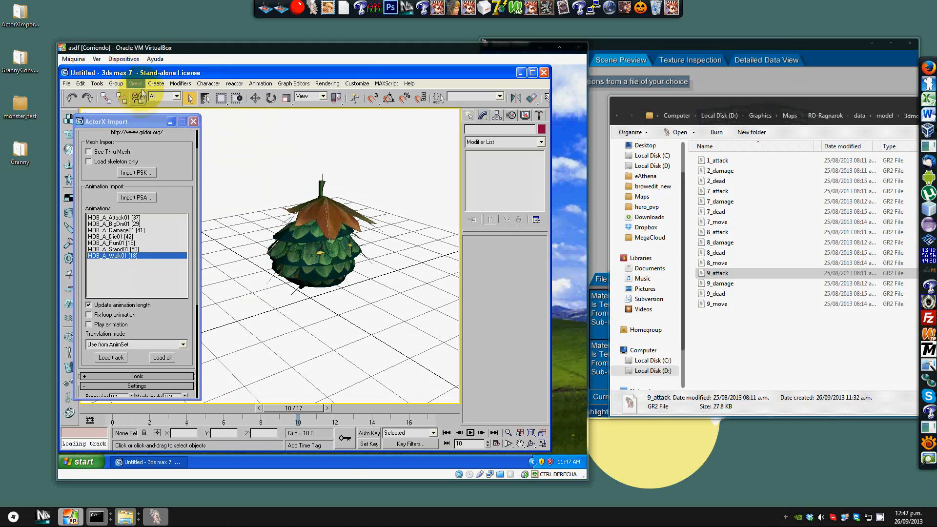
Step: Select the Mejonora bone objects by name, from Mejonora_001 down to the last entry in the object list
left_click(200, 101)
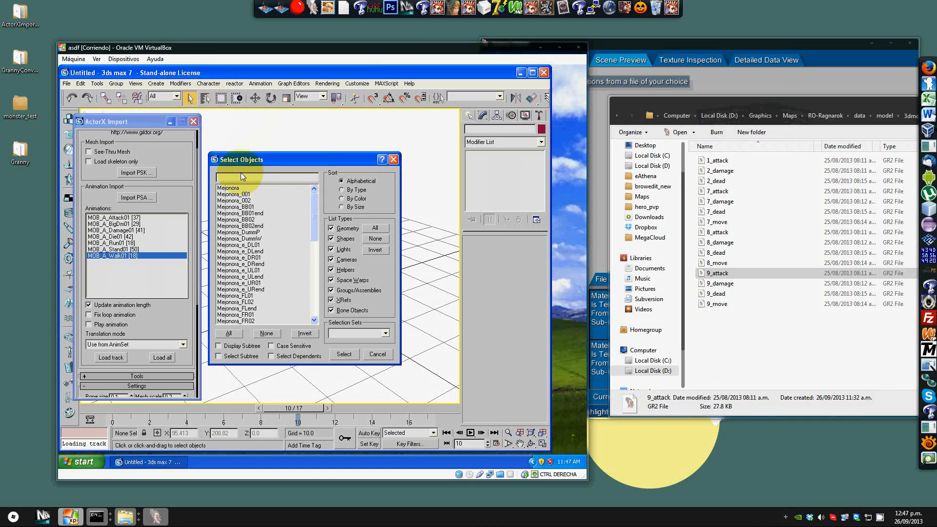
mouse_move(314, 211)
left_mouse_down()
mouse_move(321, 312)
mouse_move(317, 195)
left_mouse_up()
double_click(239, 188)
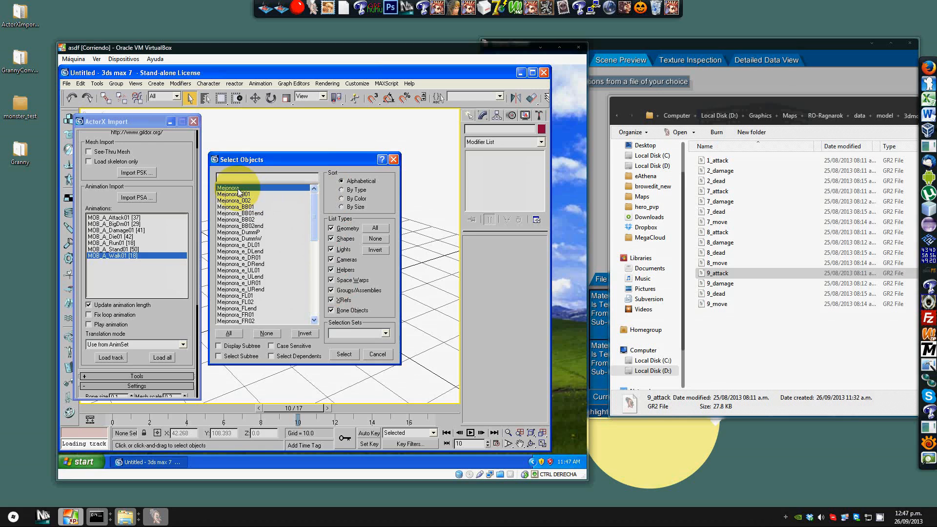
left_click(204, 98)
scroll(273, 210, "down", 20)
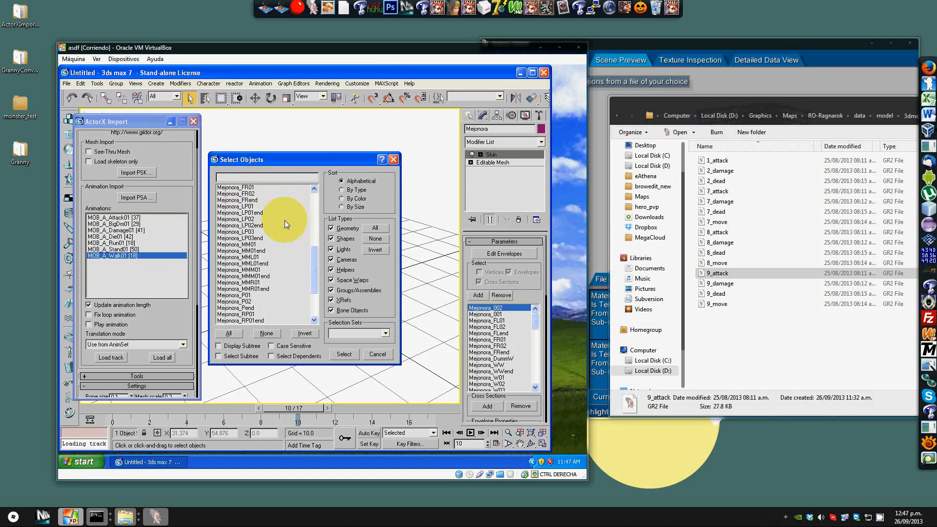
left_click(249, 321, "shift")
left_click_drag(315, 296, 309, 201)
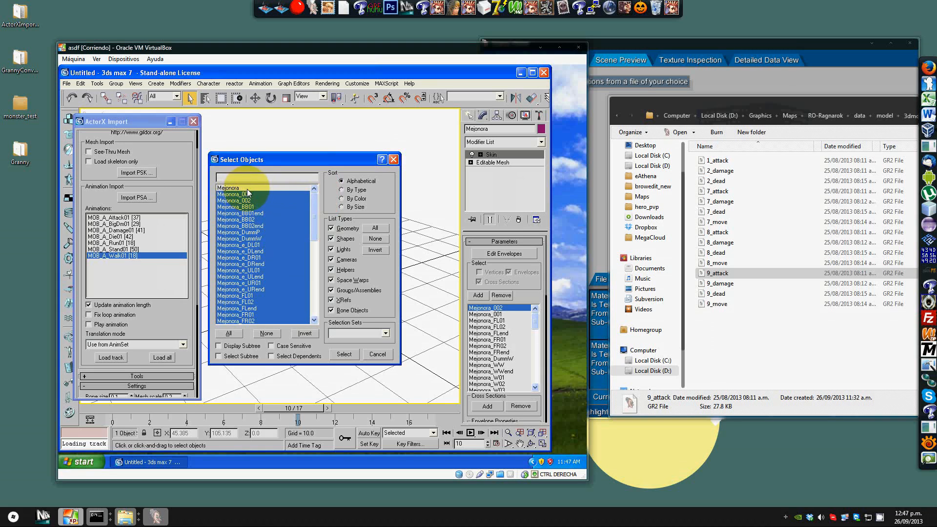
scroll(315, 244, "down", 4)
left_click_drag(315, 244, 311, 195)
left_click(343, 354)
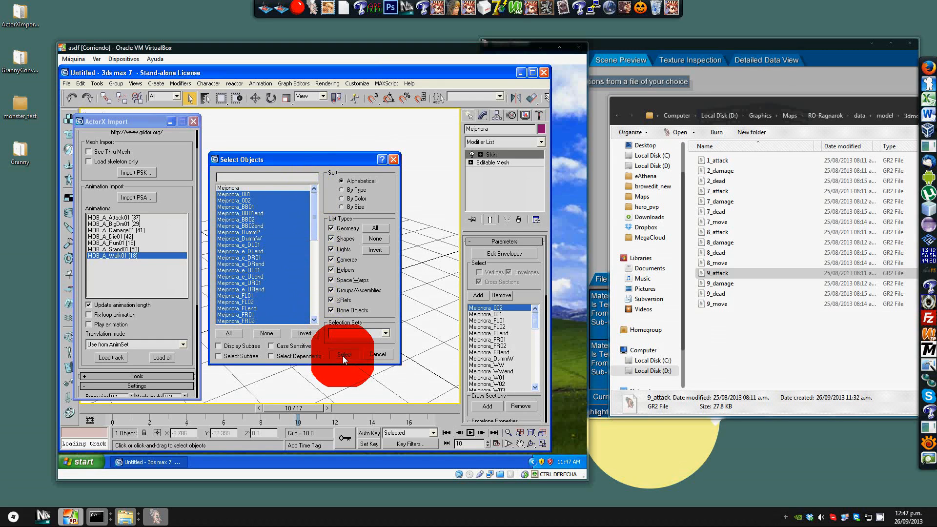
Step: Play and stop the animation to preview the selected bones, reopening the selection list to check it
middle_click_drag(373, 293, 393, 315, "alt")
left_click(470, 432)
left_click(470, 432)
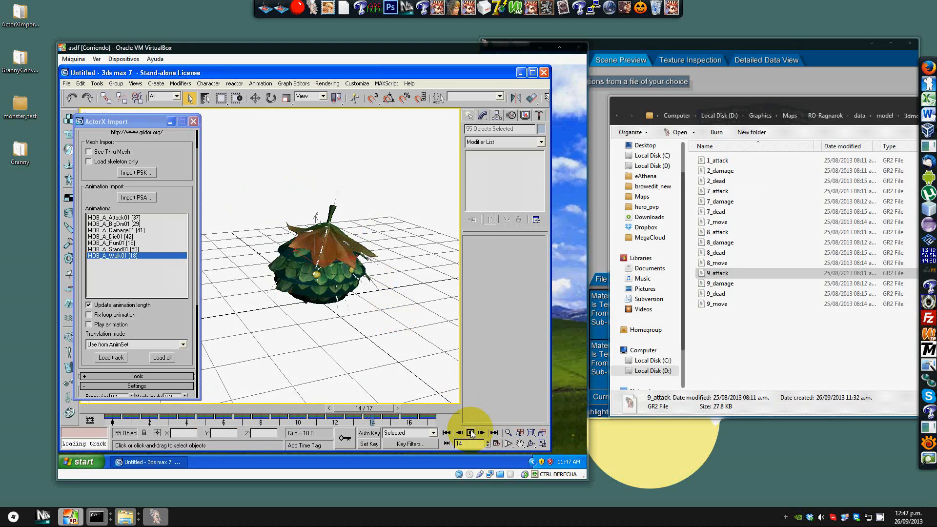
left_click(207, 99)
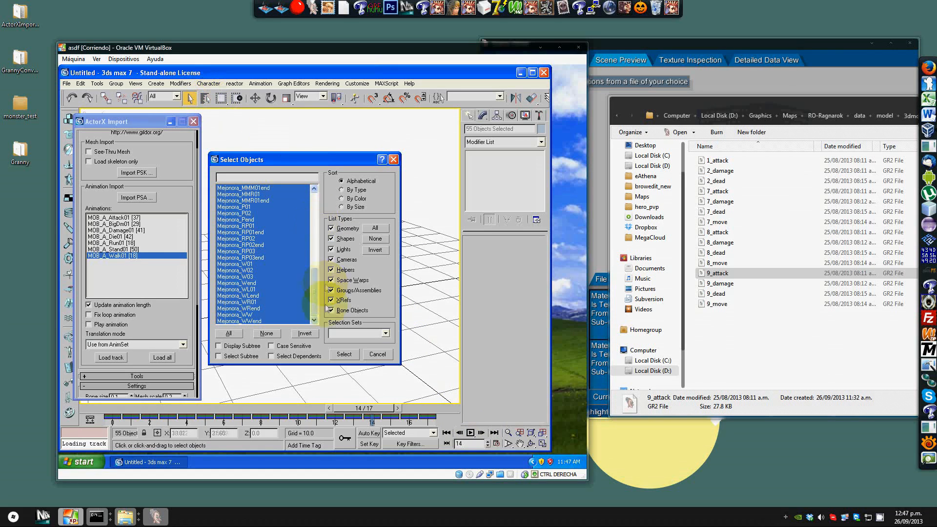
left_click(344, 354)
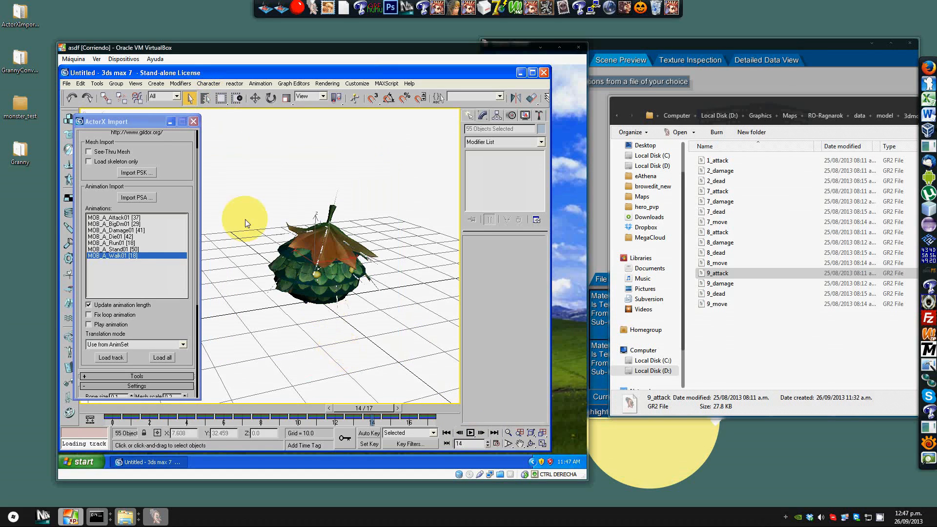
Step: Start exporting the selected objects and browse to the 3dmob_bone folder on the VirtualBox shared drive
left_click(67, 85)
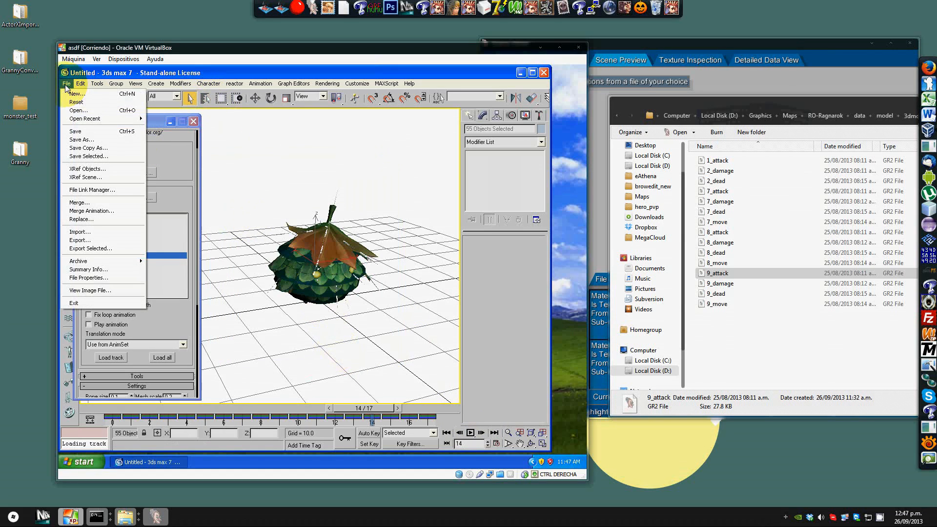
left_click(109, 248)
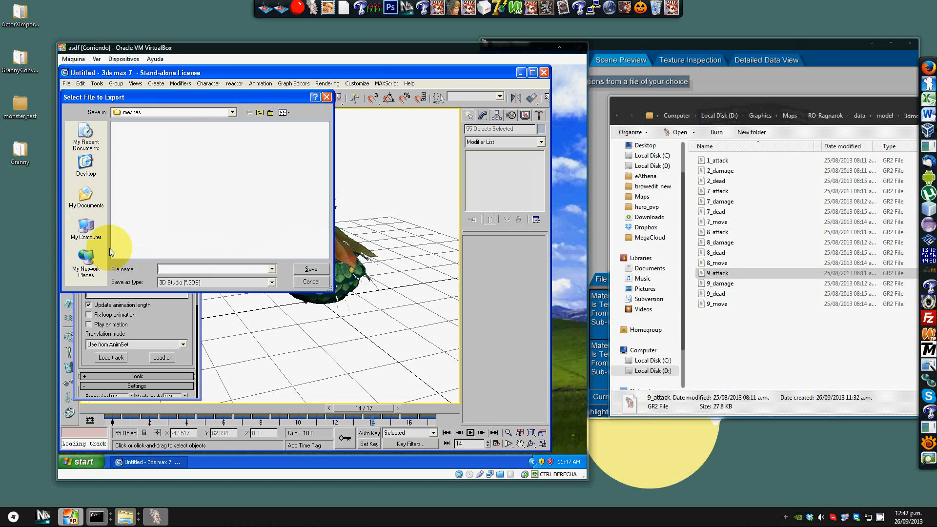
left_click_drag(243, 98, 305, 139)
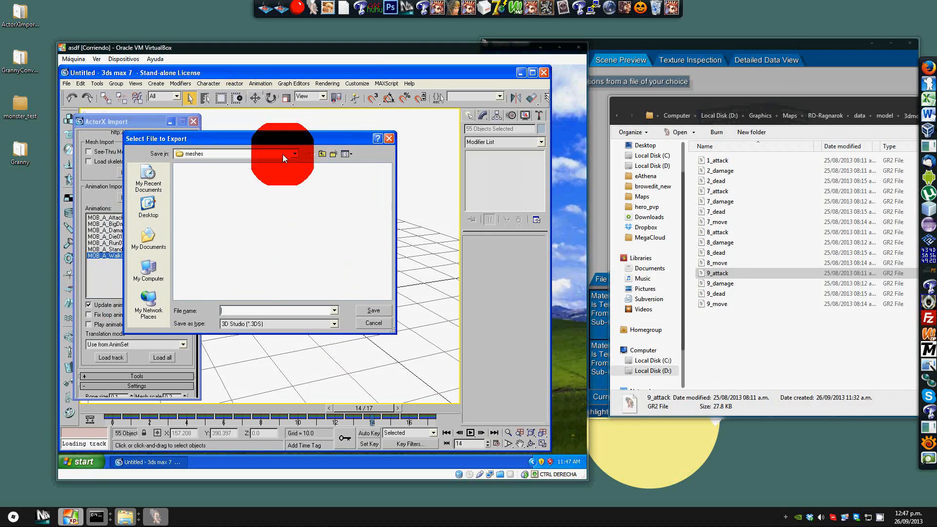
left_click(283, 153)
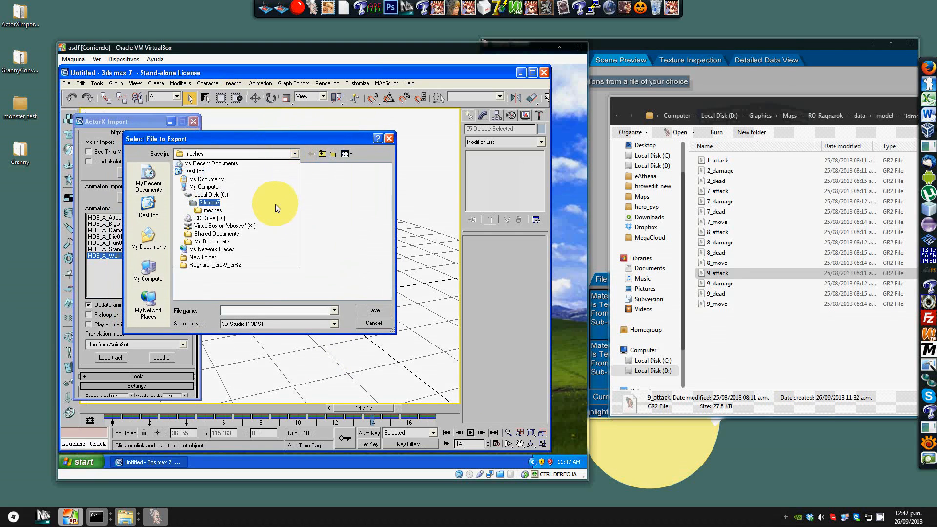
left_click(228, 226)
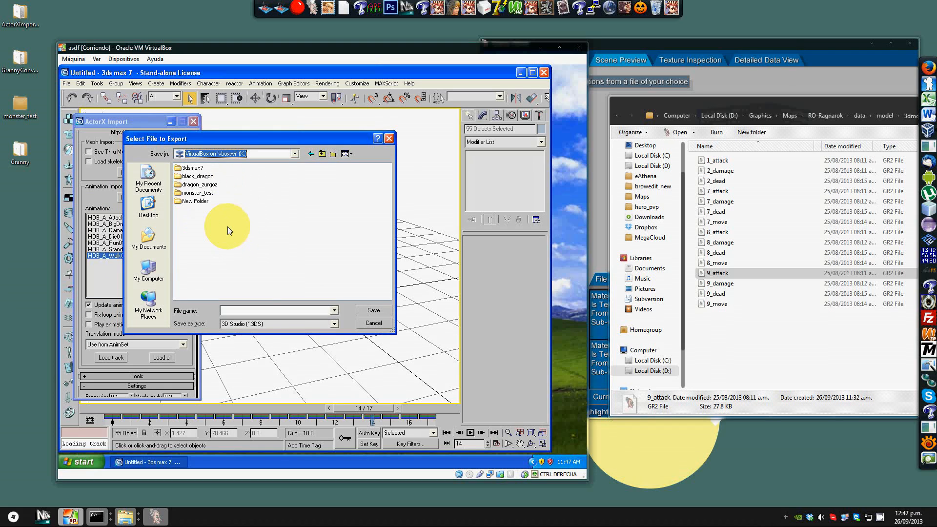
double_click(210, 193)
left_click(204, 177)
Step: Set the export file type to Granny Runtime (*.GR2) and save the export as 10_move
left_click(250, 323)
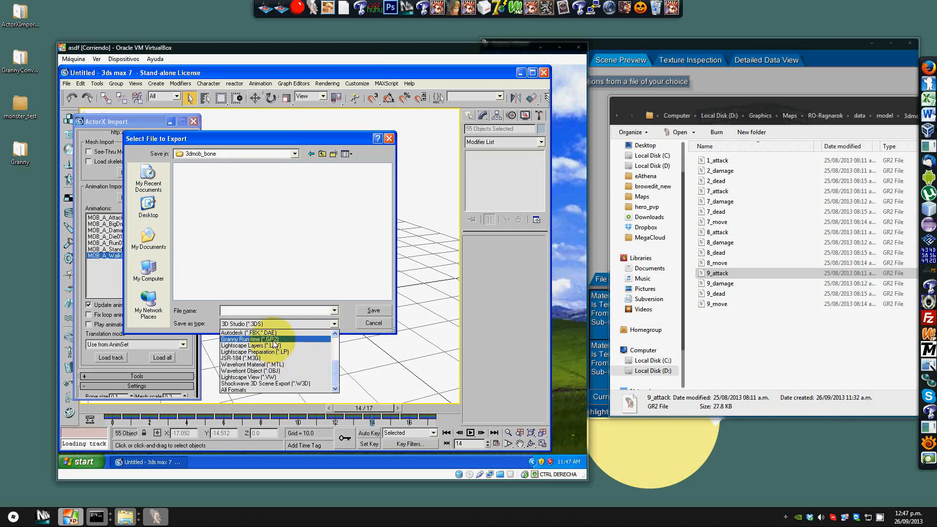
left_click(289, 378)
left_click(236, 312)
type("10")
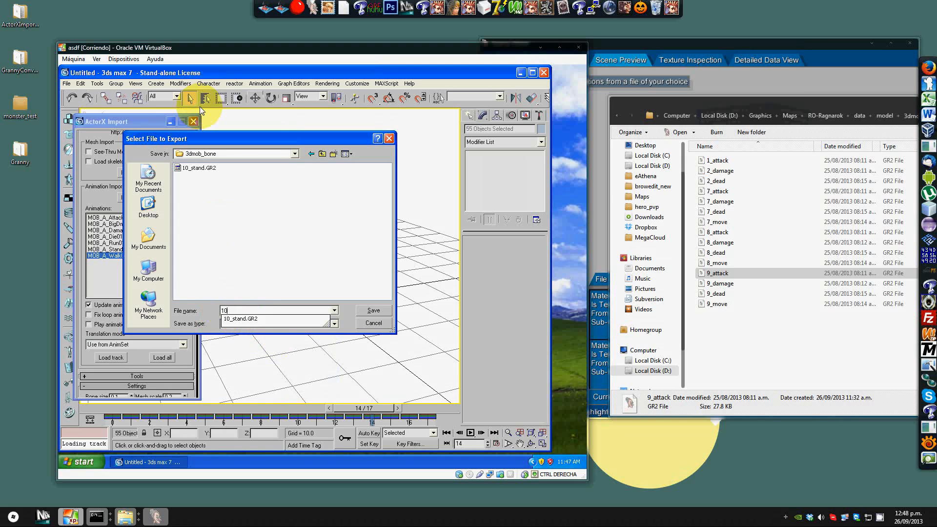
type("7mov")
key("Return")
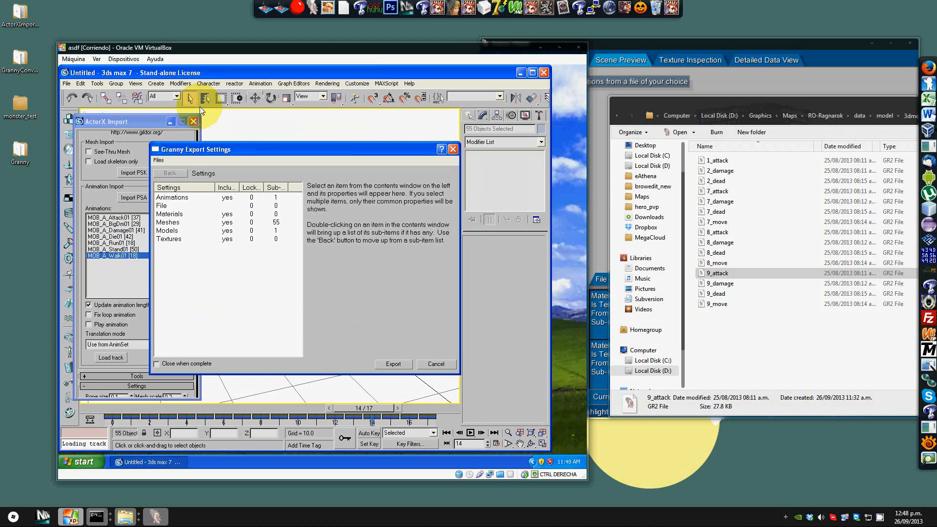
Step: In the Animations export settings, include reference, data and art tool specific data, and turn off Move to Origin
left_click(180, 197)
left_click(313, 188)
left_click(313, 210)
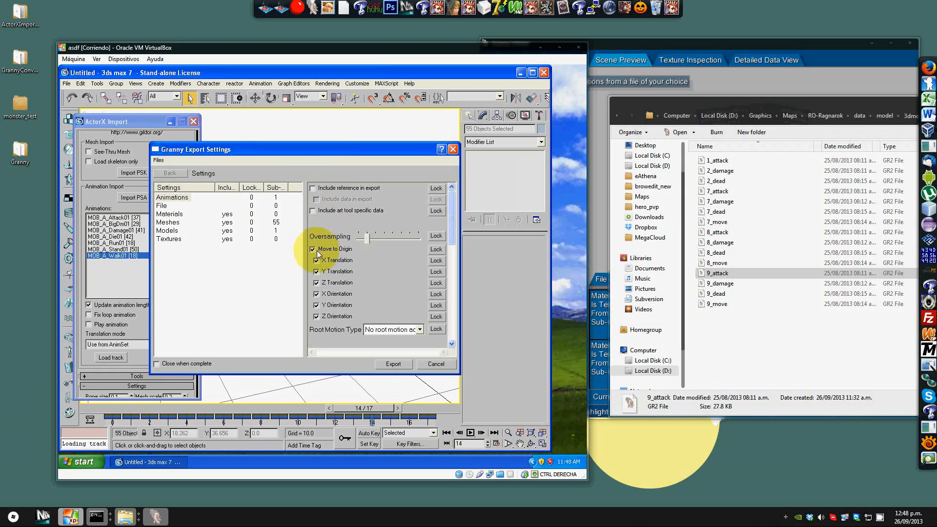
left_click(313, 249)
left_click(313, 249)
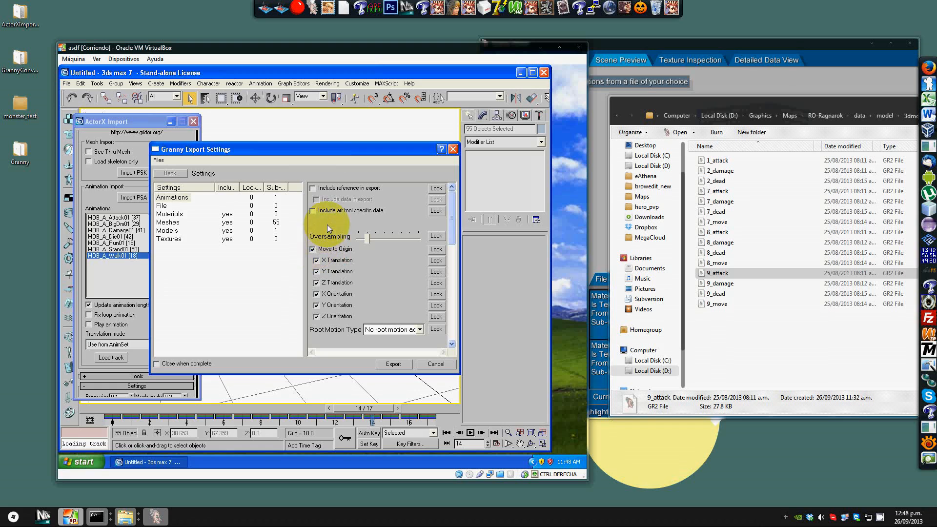
left_click(313, 249)
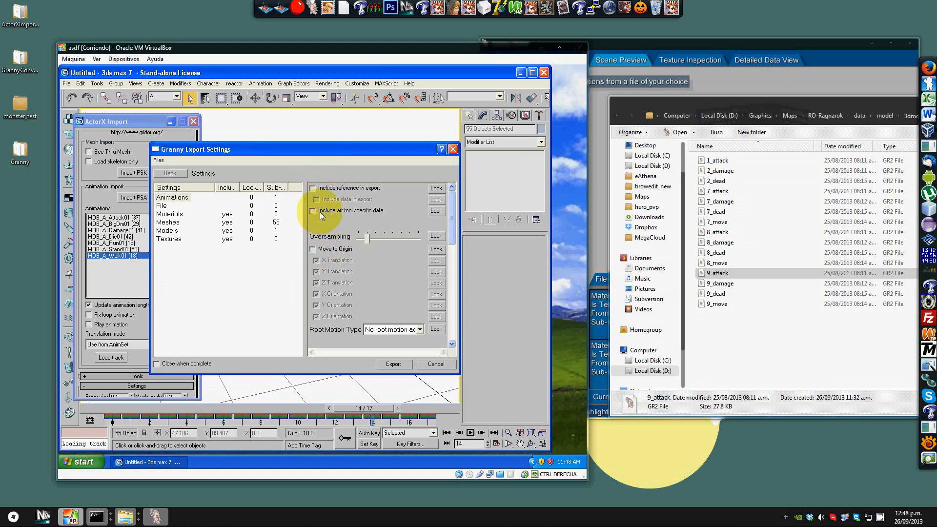
left_click(313, 188)
left_click(313, 211)
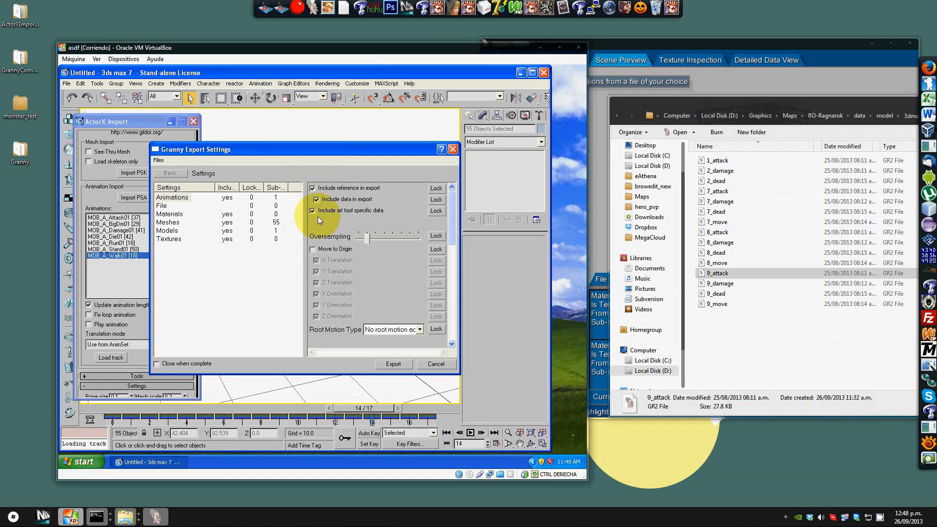
Step: Toggle the Materials export options for reference and art tool specific data off and back on
left_click(169, 214)
left_click(312, 189)
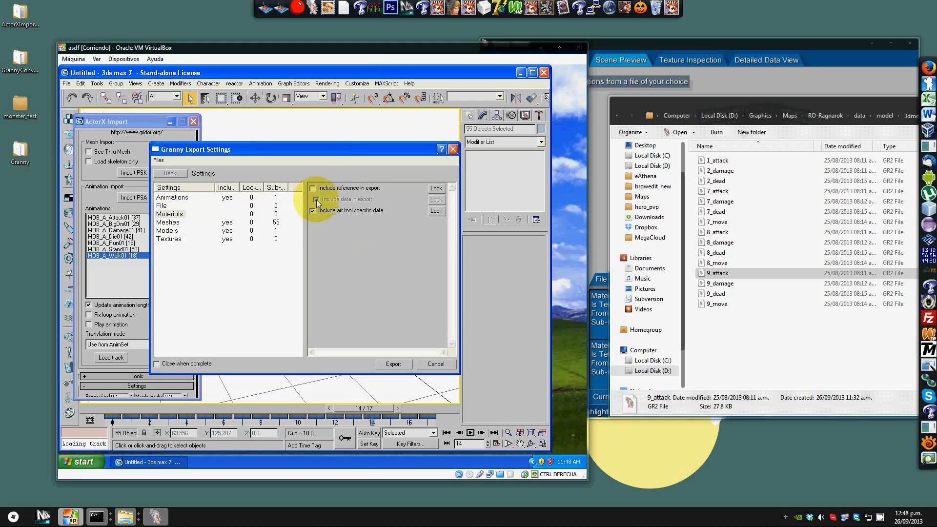
left_click(313, 211)
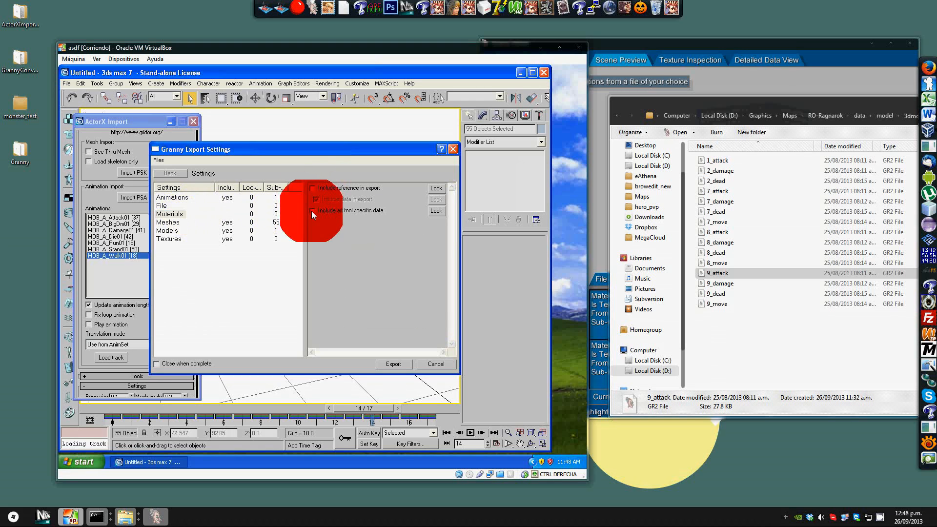
left_click(313, 188)
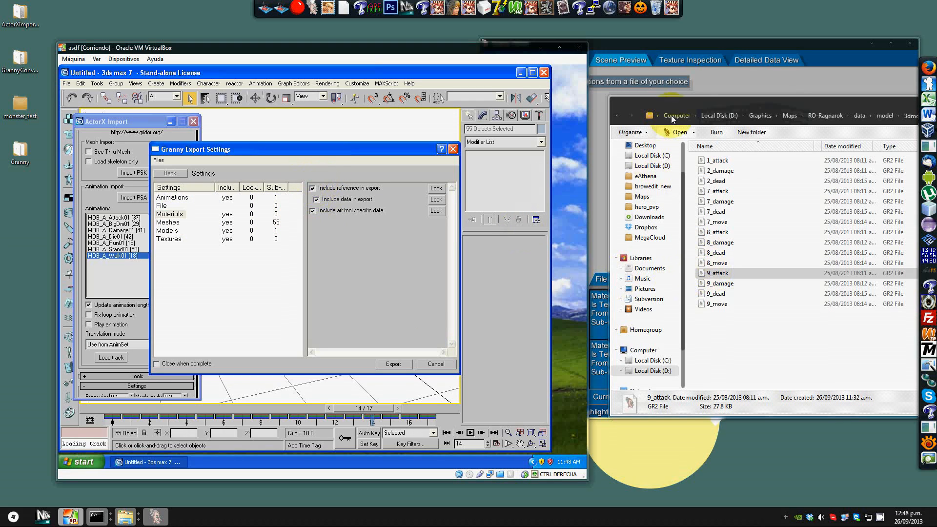
Step: Switch to Granny Viewer and compare its model, material and mesh lists for the loaded file with the export settings
left_click(714, 87)
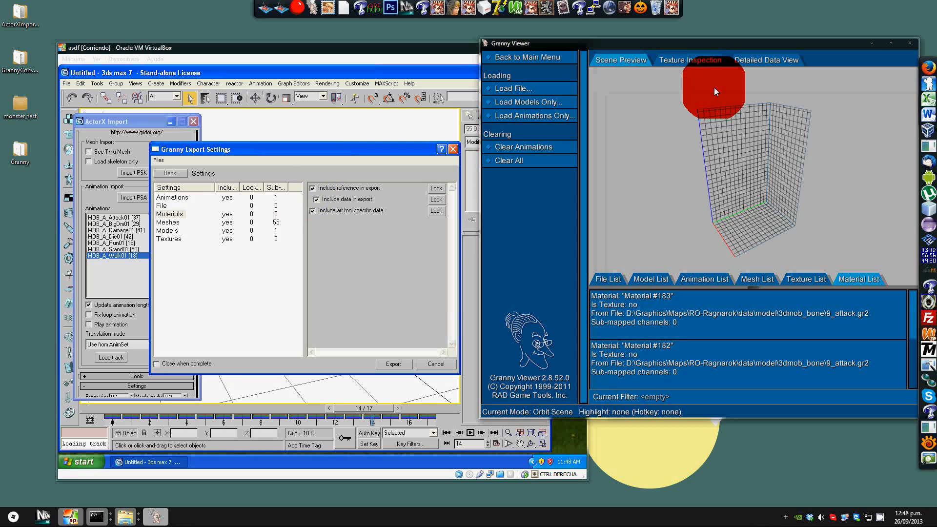
left_click(643, 277)
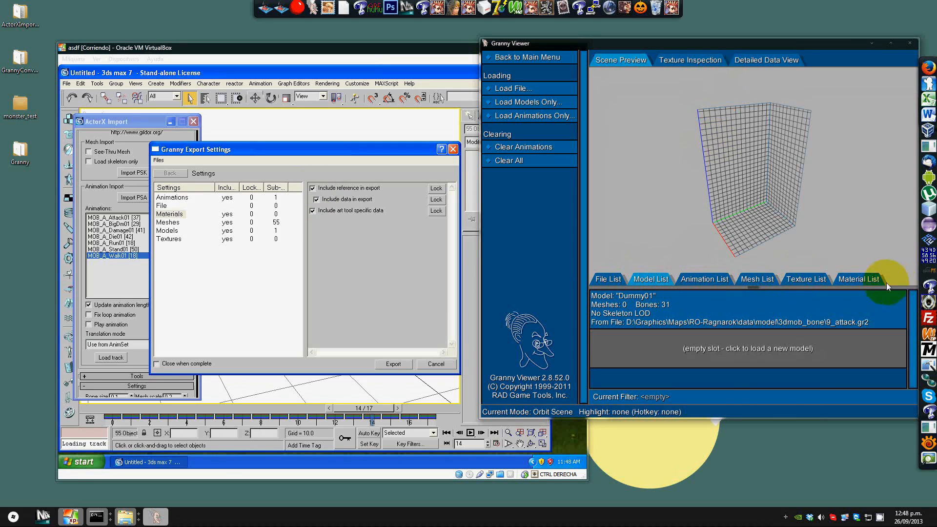
left_click(859, 278)
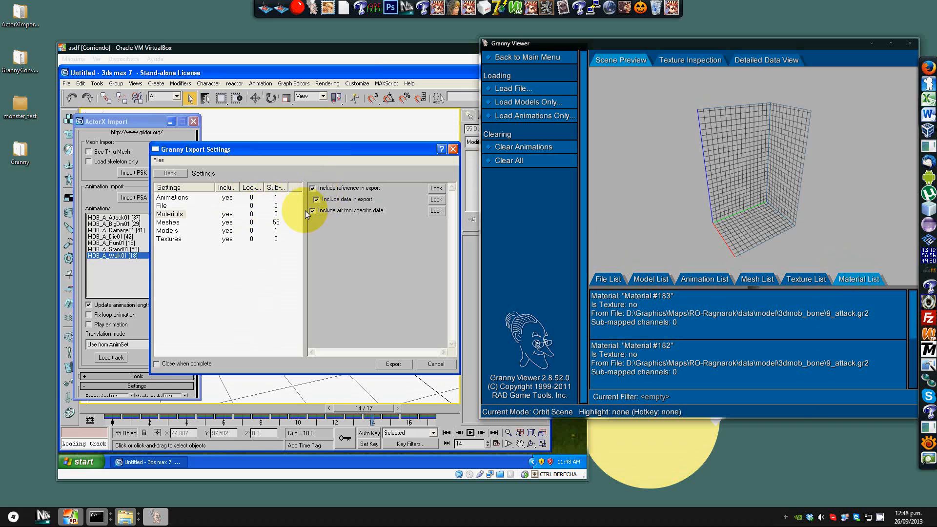
left_click(169, 222)
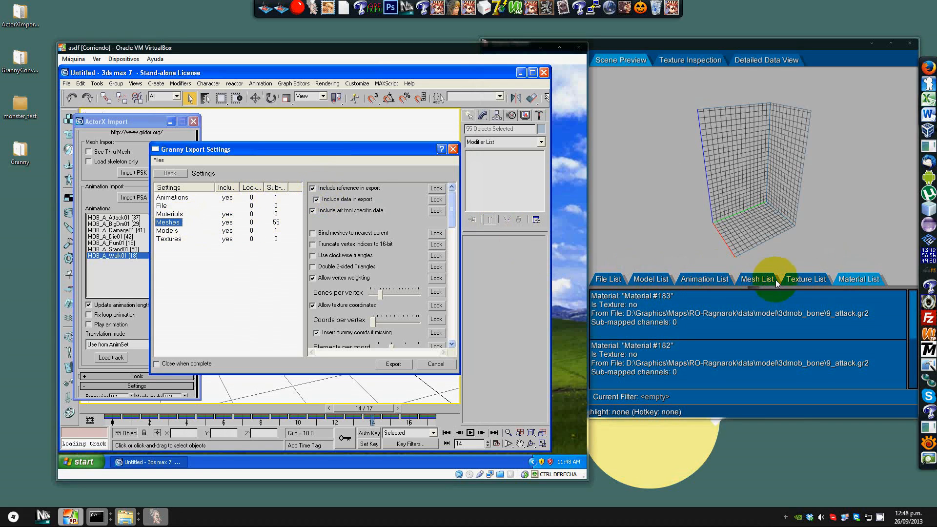
left_click(763, 279)
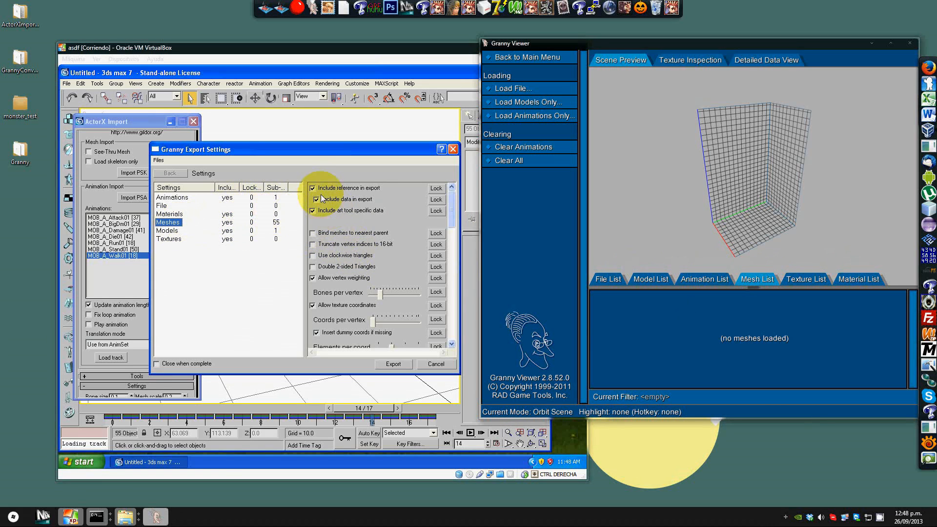
Step: Inspect the Meshes and Models export settings alongside the Granny Viewer model list
left_click(322, 199)
left_click(184, 234)
left_click(184, 230)
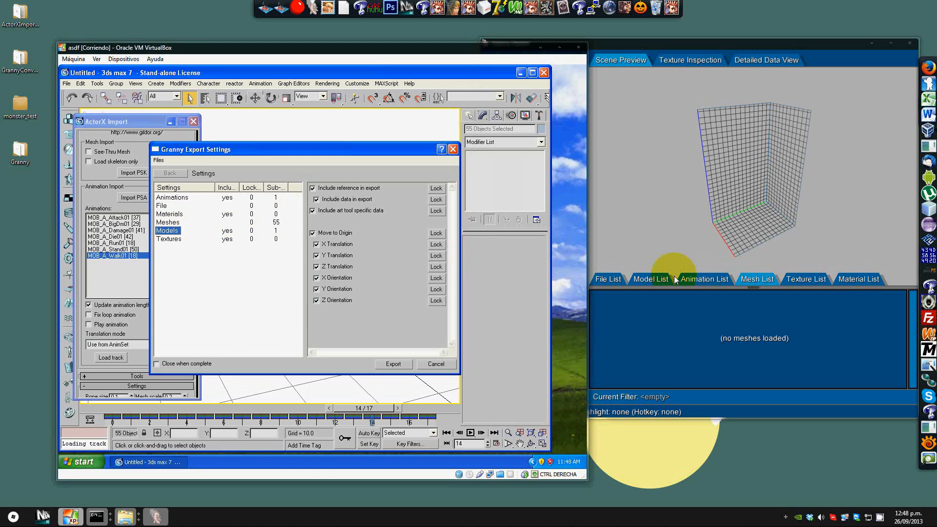
left_click(659, 279)
Step: For Textures, turn off Include reference in export and Include art tool specific data
left_click(177, 240)
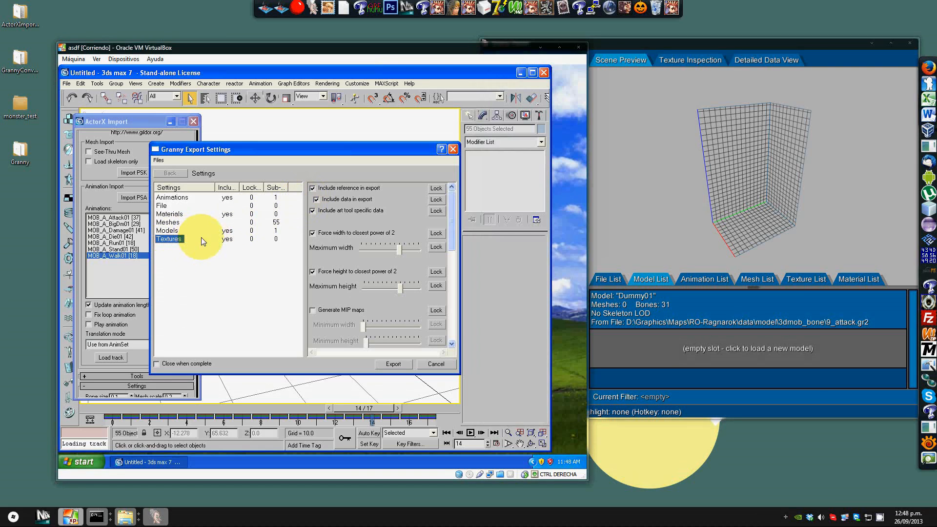
left_click(312, 188)
left_click(313, 210)
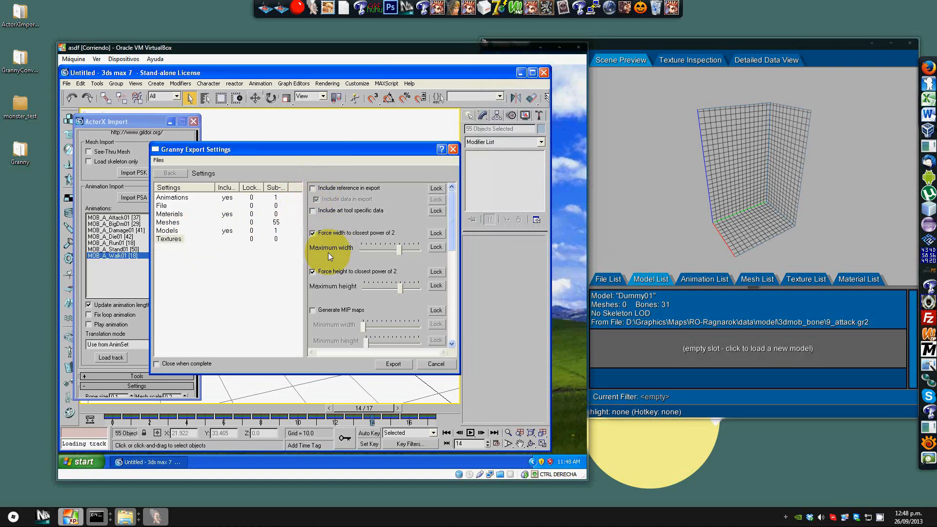
Step: Review the Models, Materials and Animations export settings, then export the GR2 file and close the progress dialog
left_click(166, 230)
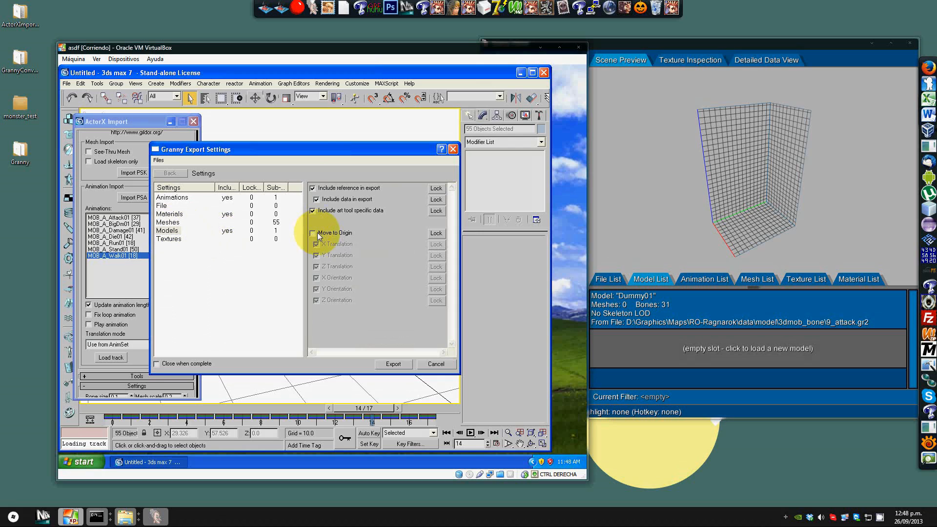
left_click(169, 214)
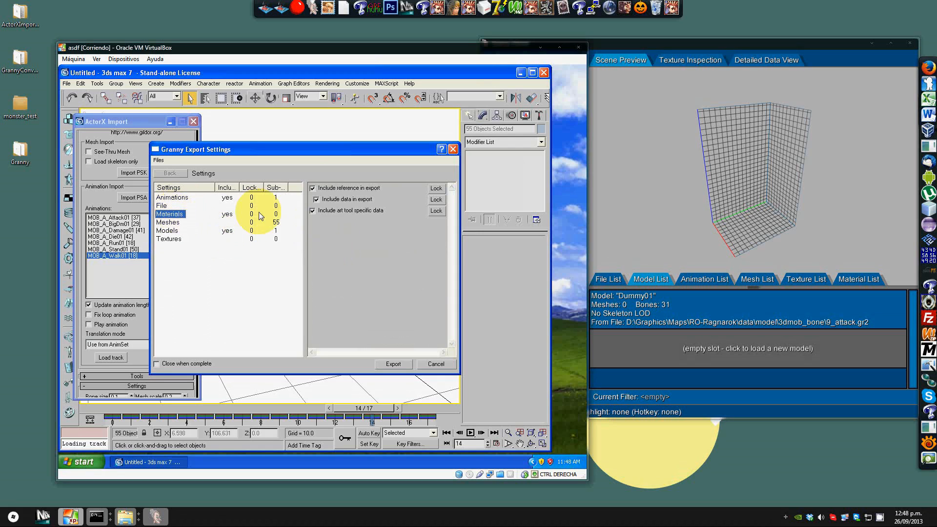
left_click(171, 197)
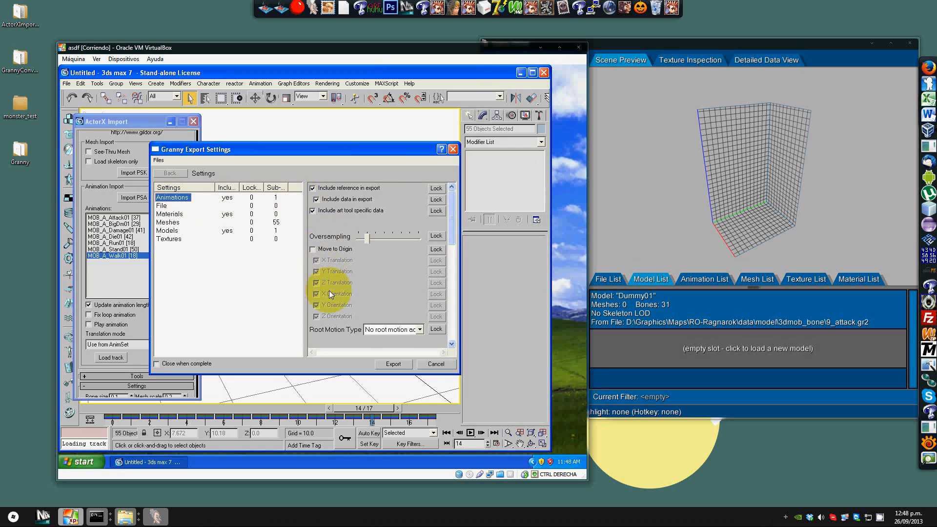
left_click(171, 230)
left_click(170, 215)
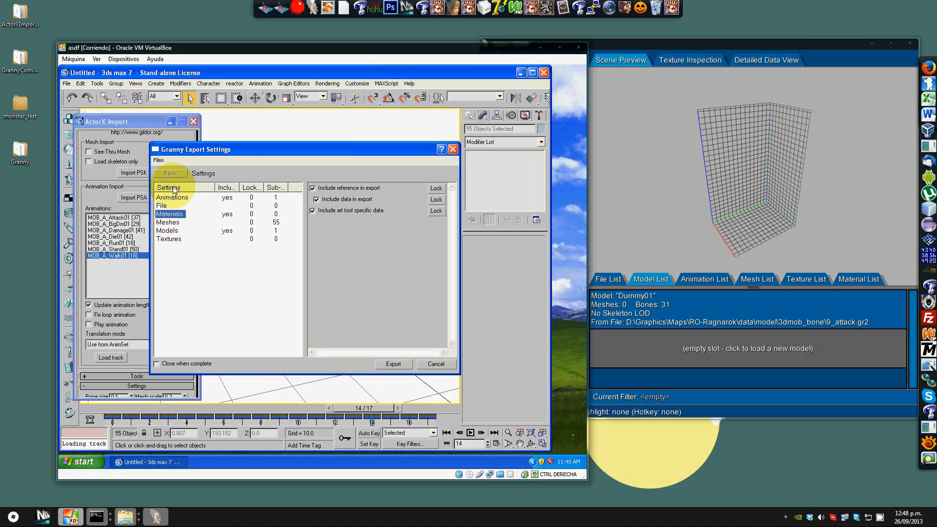
left_click(171, 197)
left_click(394, 364)
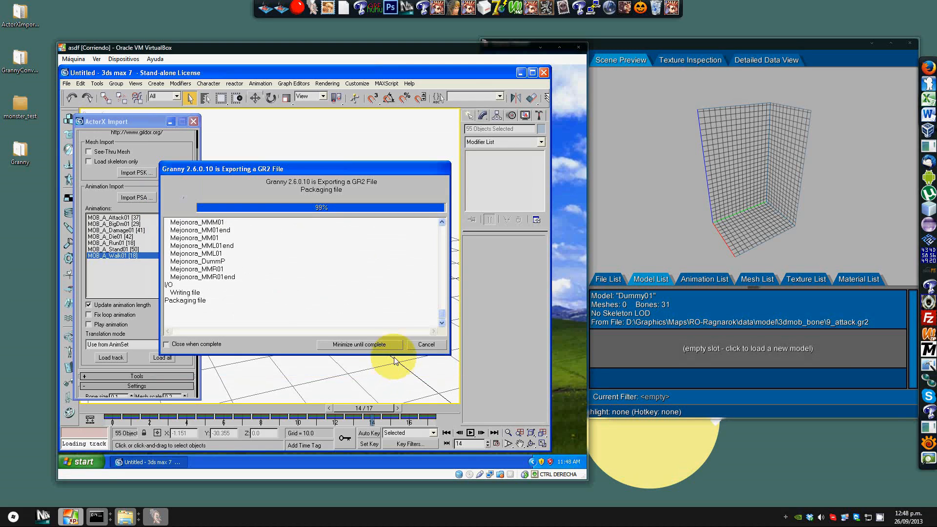
left_click(428, 344)
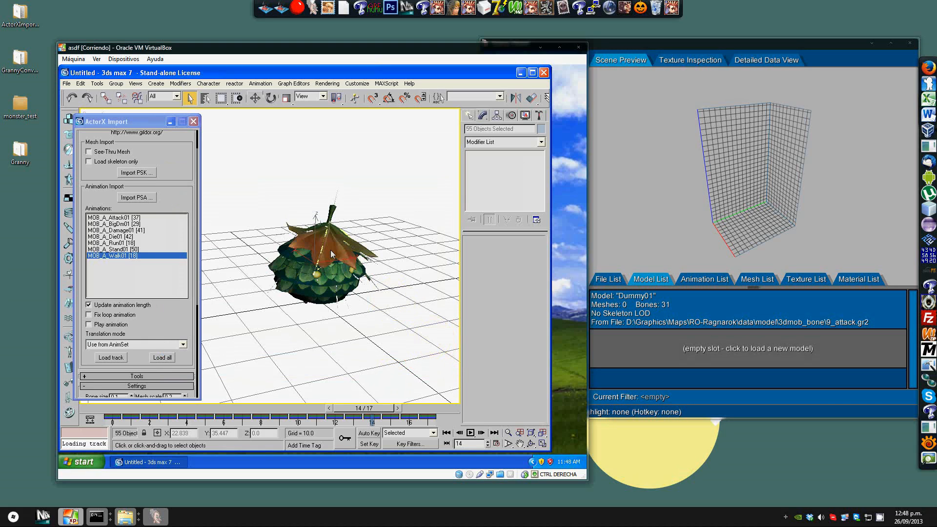
Step: Load the MOB_A_Attack01 animation track and play it back in the viewport
left_click(324, 180)
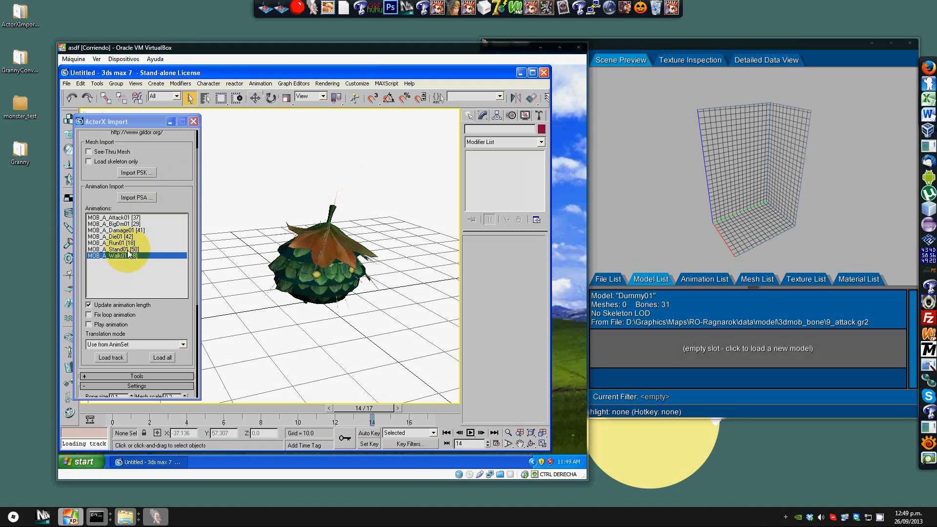
left_click(124, 217)
left_click(116, 357)
left_click(471, 433)
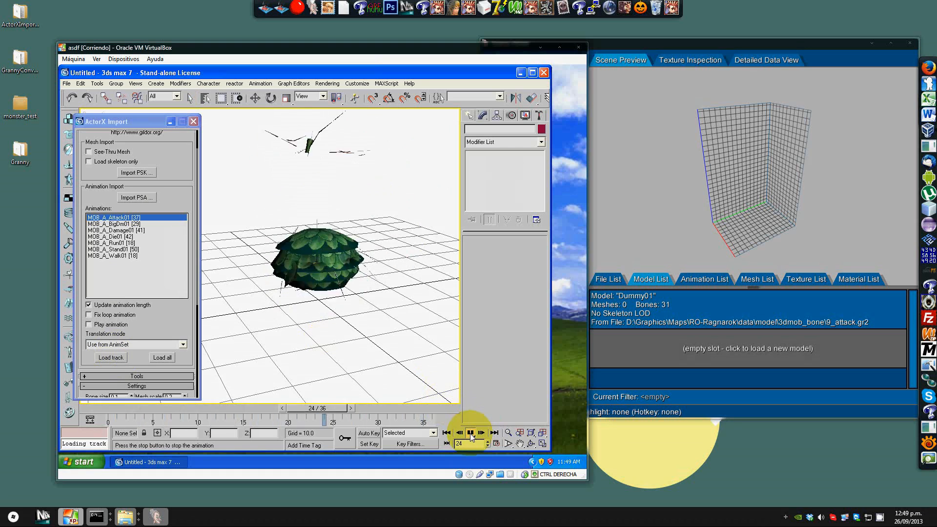
left_click(471, 434)
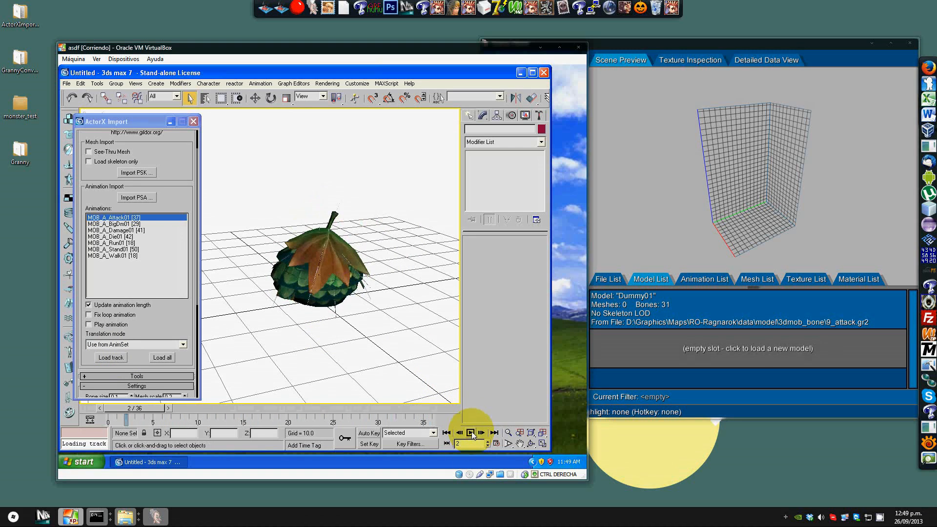
Step: Select all objects in the scene by name
left_click(201, 98)
left_click(259, 194)
left_click_drag(315, 223, 309, 311)
left_click(262, 322, "shift")
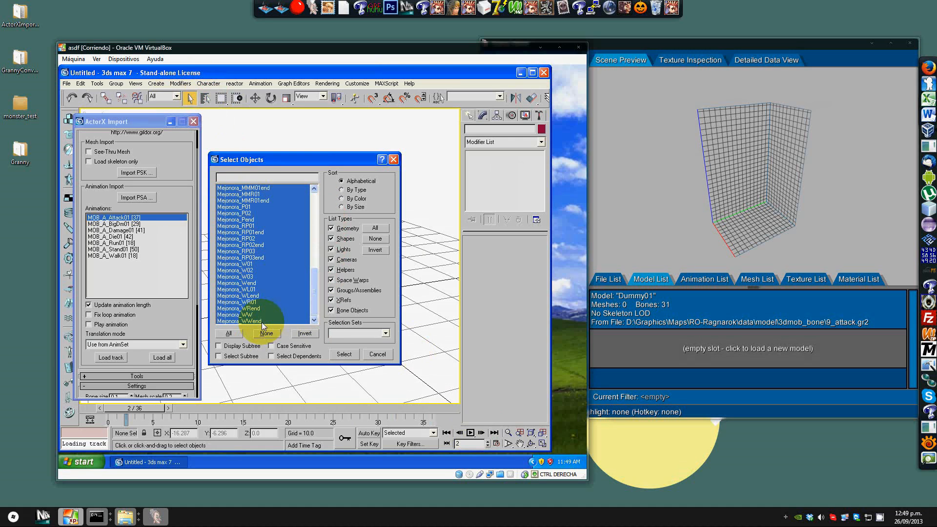
left_click(343, 354)
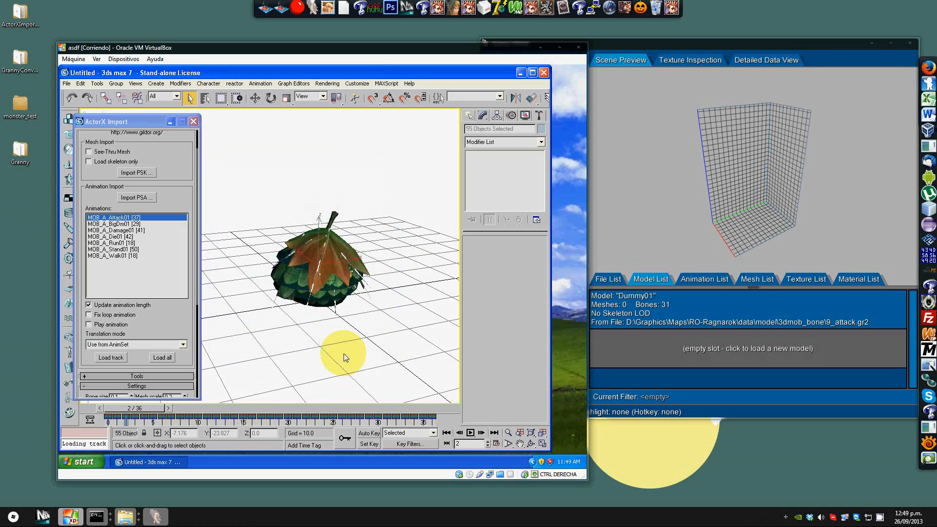
Step: Export the selection with the Granny exporter as 10_attack.GR2 in the 3dmob_bone folder
left_click(67, 84)
left_click(102, 247)
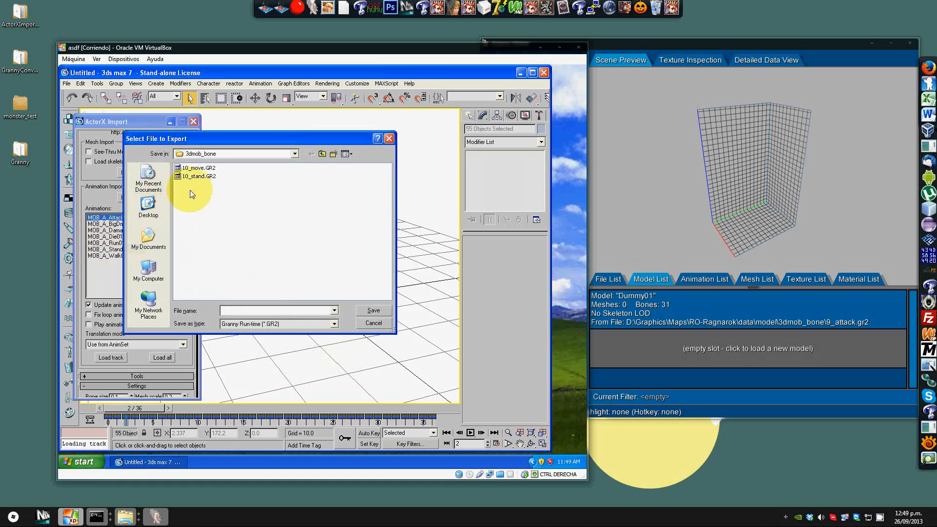
type("10_attack")
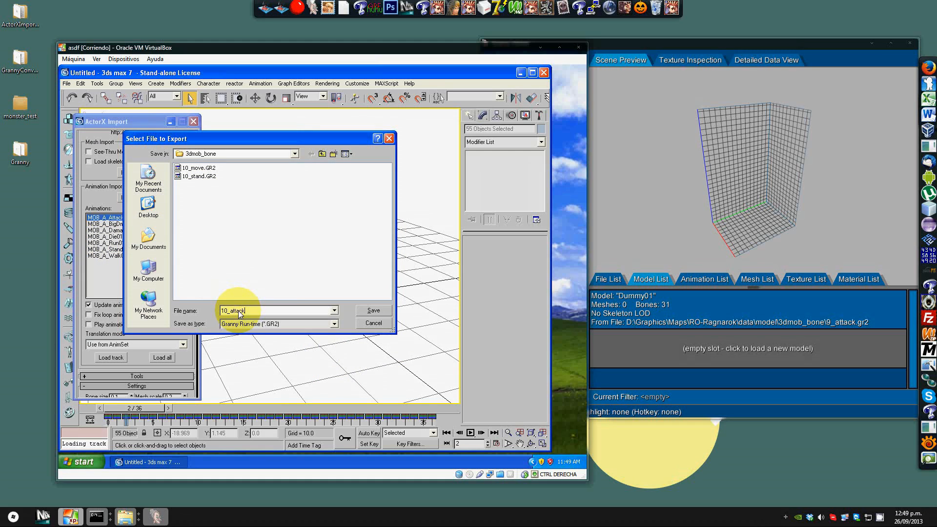
key("Return")
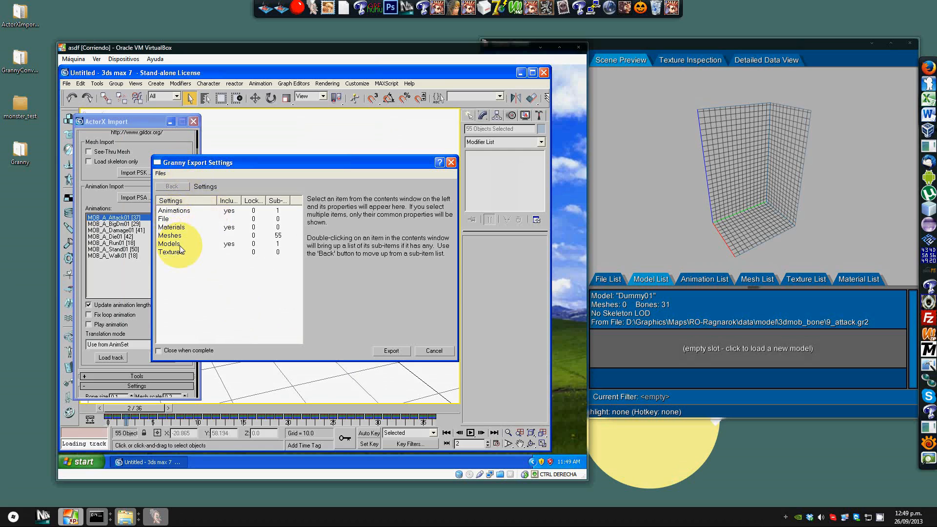
left_click(185, 210)
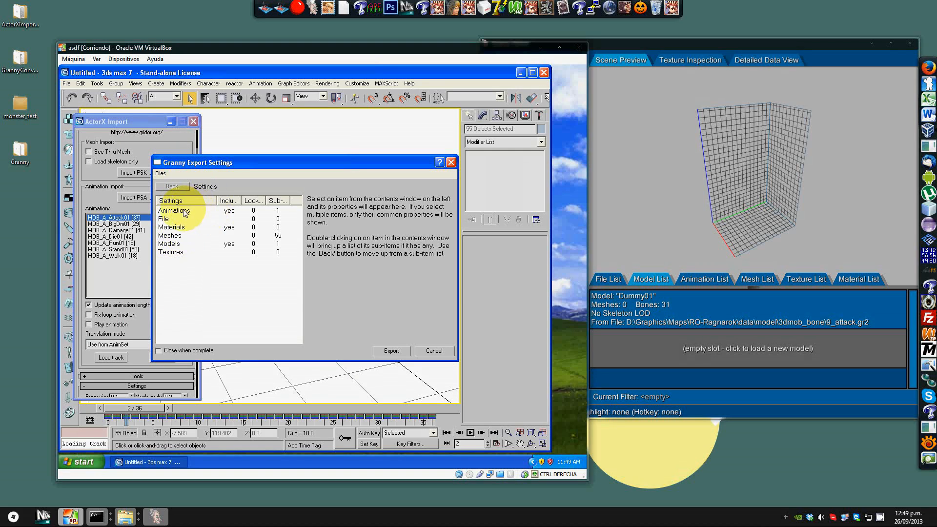
left_click(173, 244)
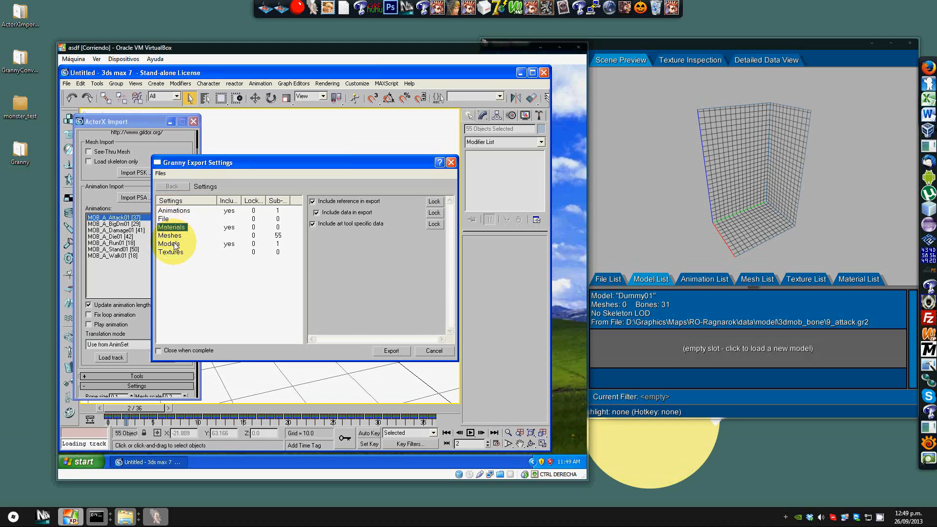
left_click(386, 350)
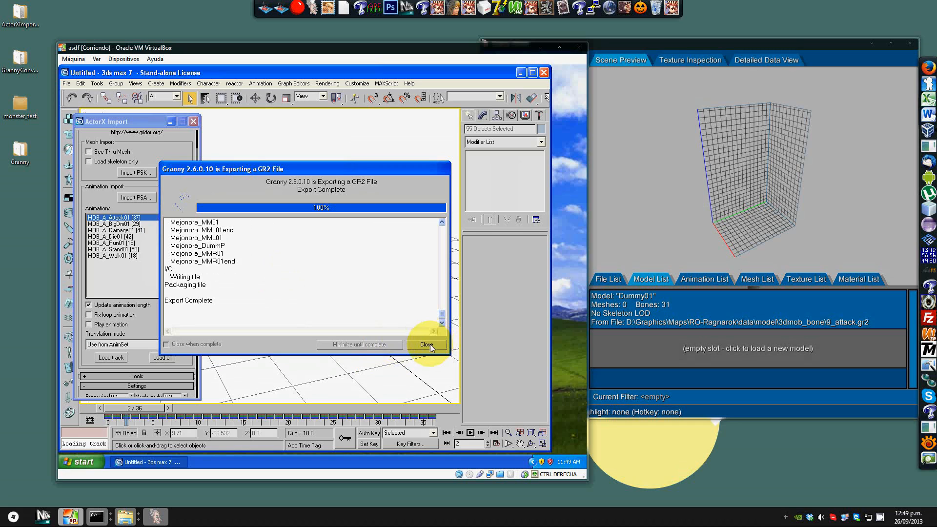
left_click(426, 345)
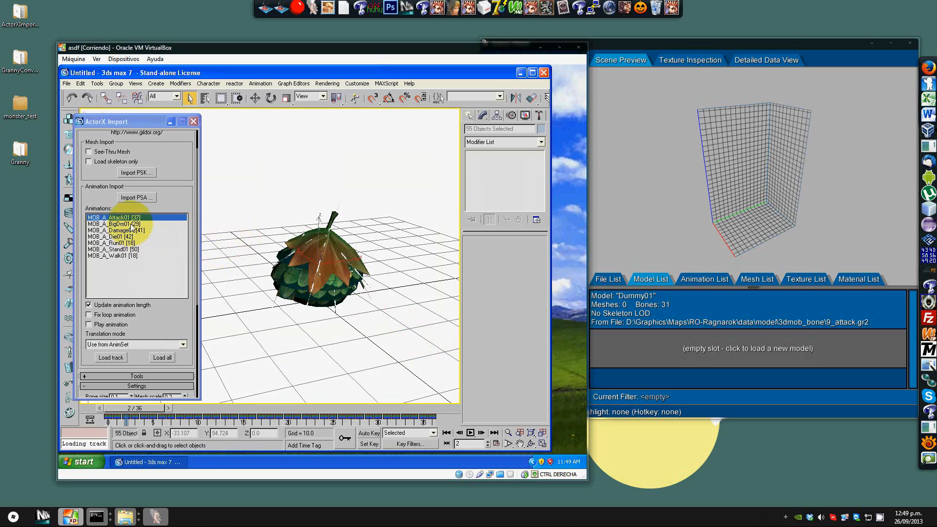
Step: Load the MOB_A_Die01 animation track and play it back
left_click(122, 236)
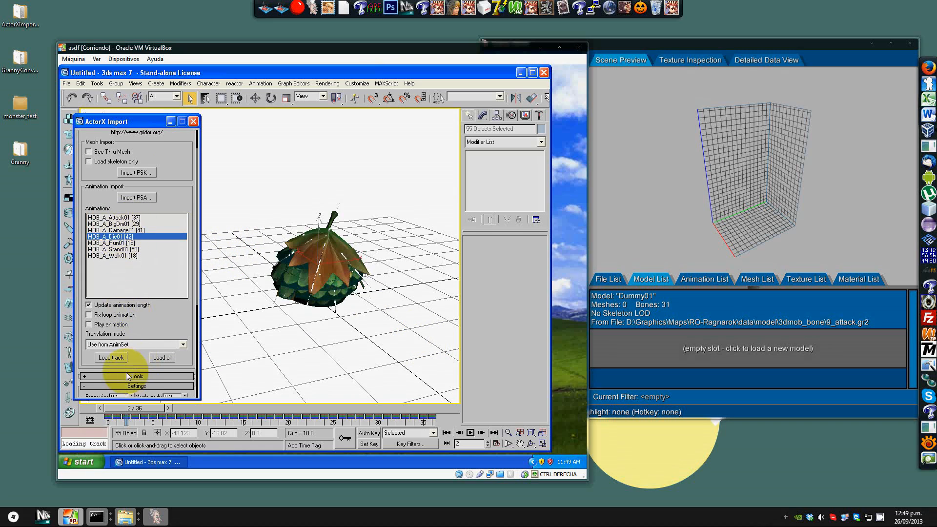
left_click(105, 344)
left_click(104, 352)
left_click(111, 357)
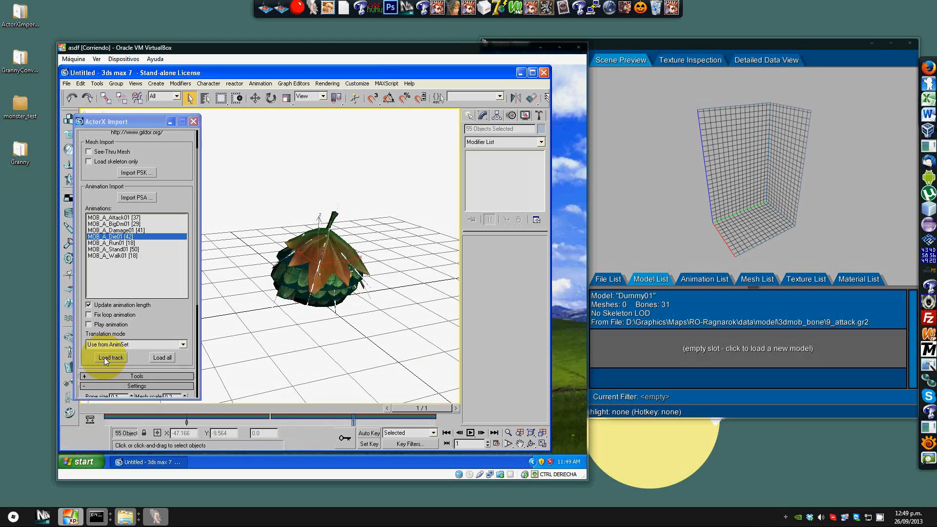
left_click(470, 432)
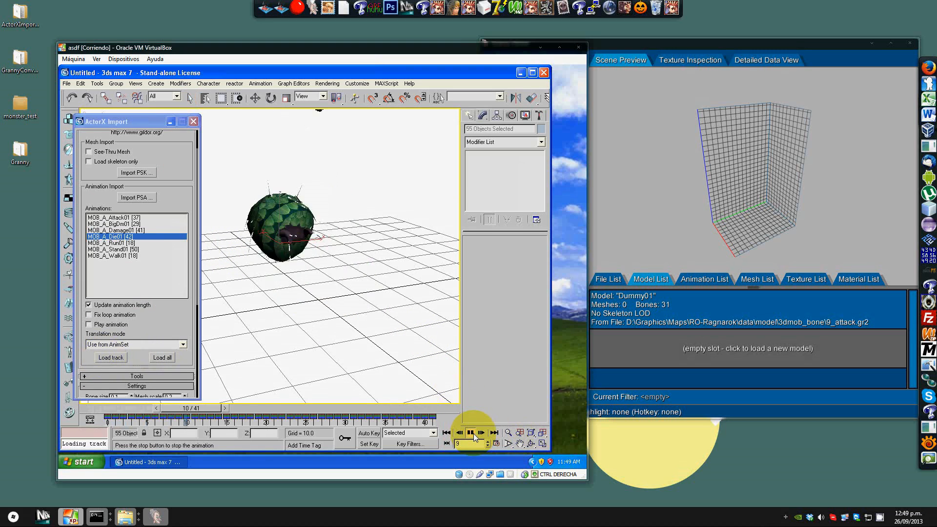
left_click(470, 432)
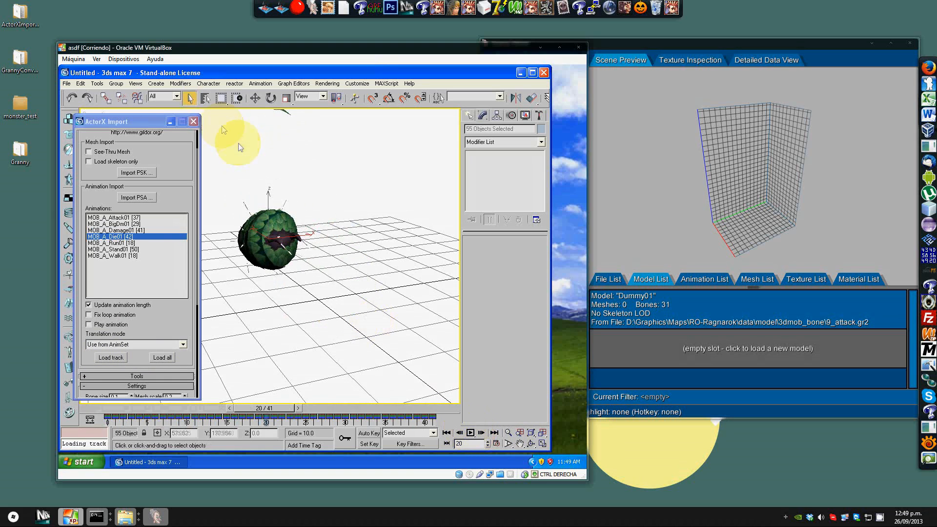
Step: Select all objects in the scene by name
left_click(205, 98)
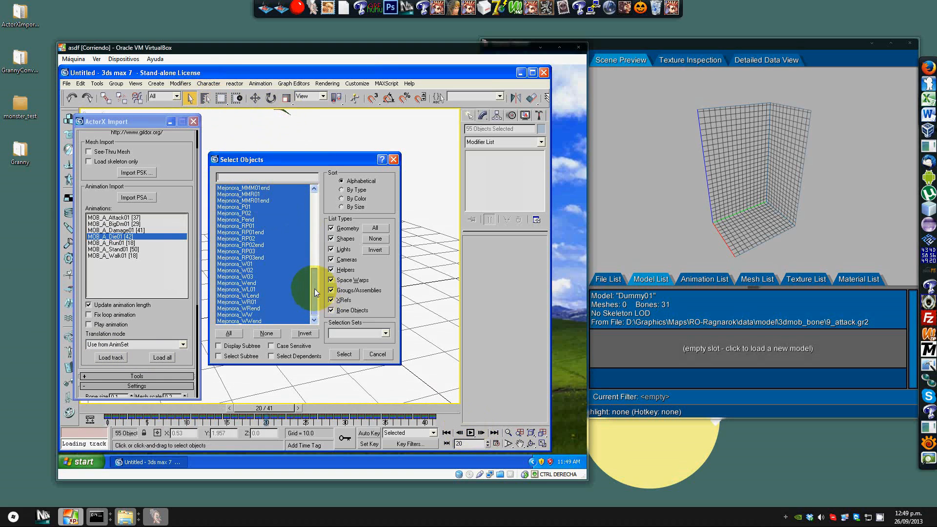
left_click_drag(314, 289, 308, 210)
left_click(276, 192)
scroll(288, 285, "down", 10)
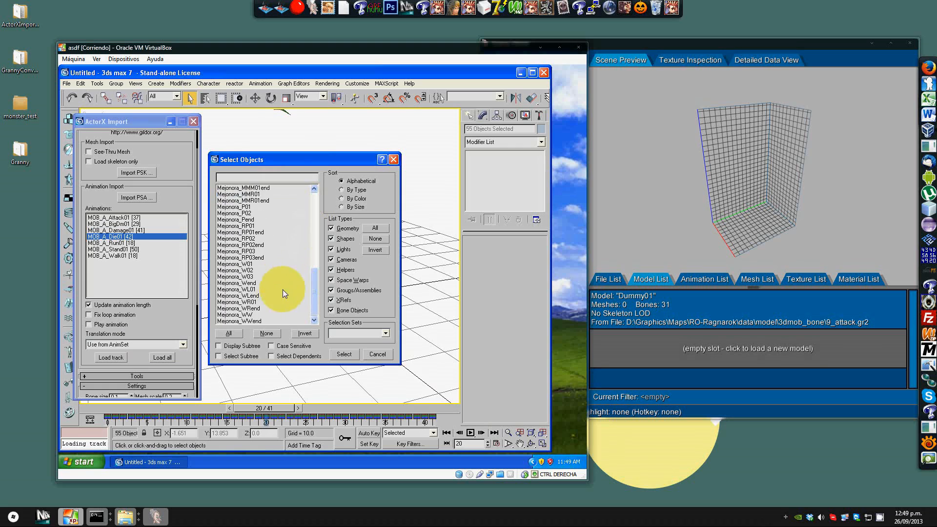
left_click(228, 333)
left_click(344, 354)
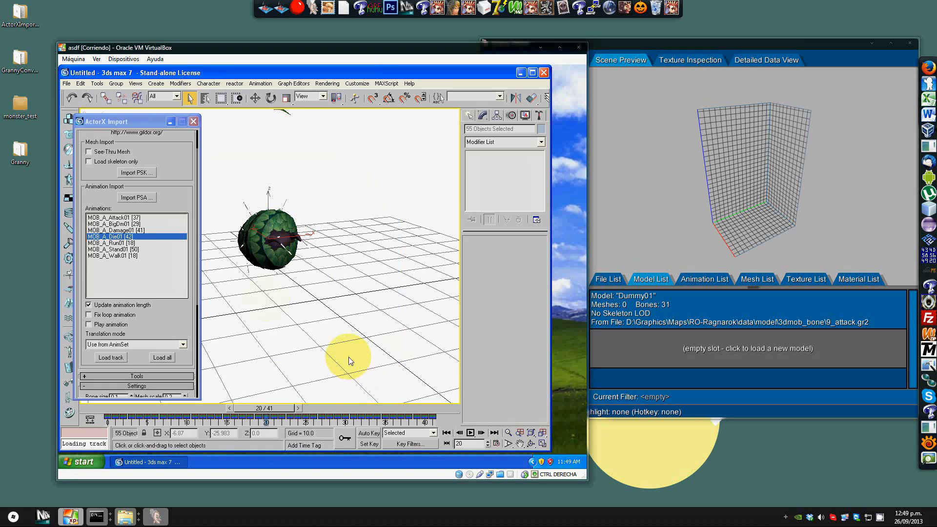
Step: Export the selection as 10_dead.GR2, checking the existing file names in the folder window
left_click(73, 84)
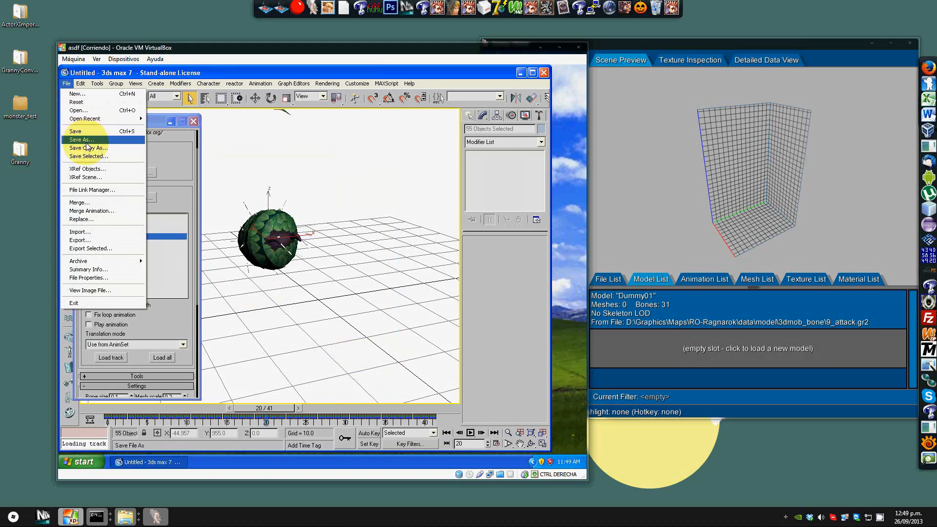
left_click(95, 239)
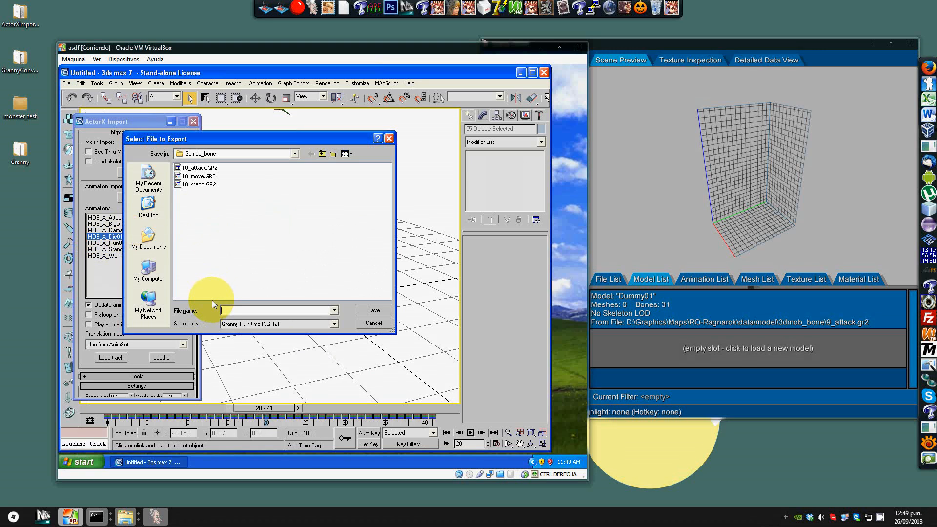
type("10_di")
key("BackSpace")
key("BackSpace")
key("alt+Tab")
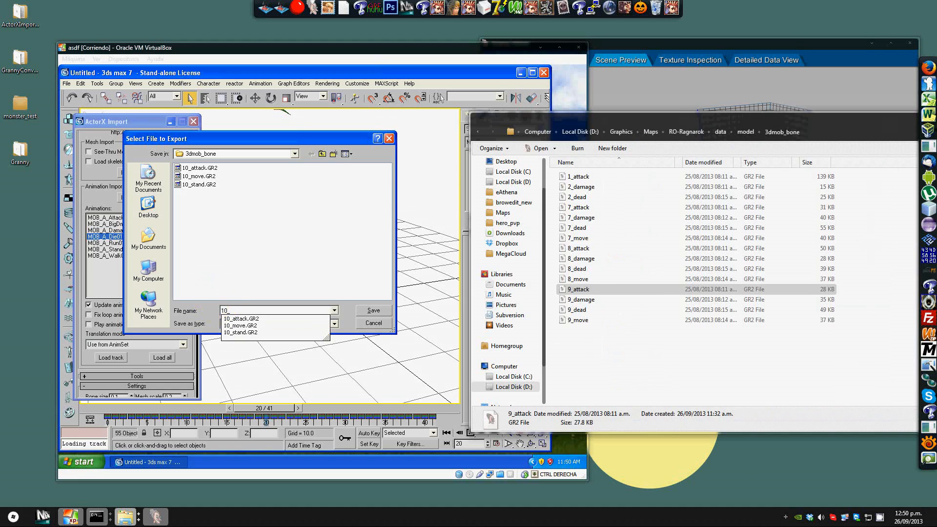
left_click(276, 314)
type("dead")
key("Return")
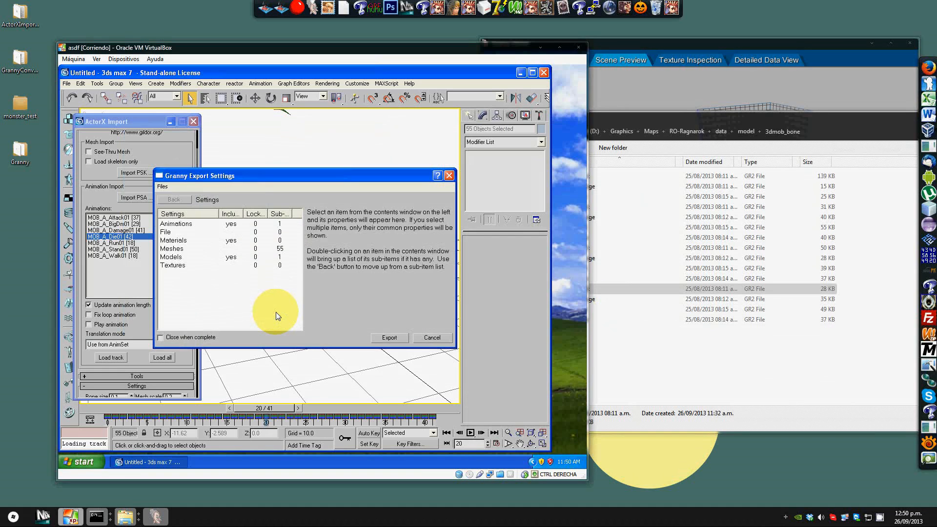
left_click(383, 337)
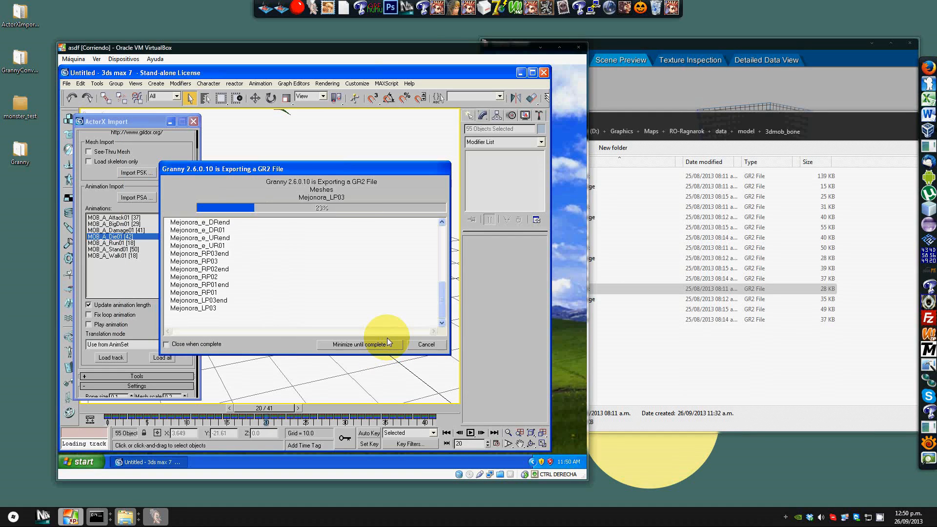
left_click(431, 342)
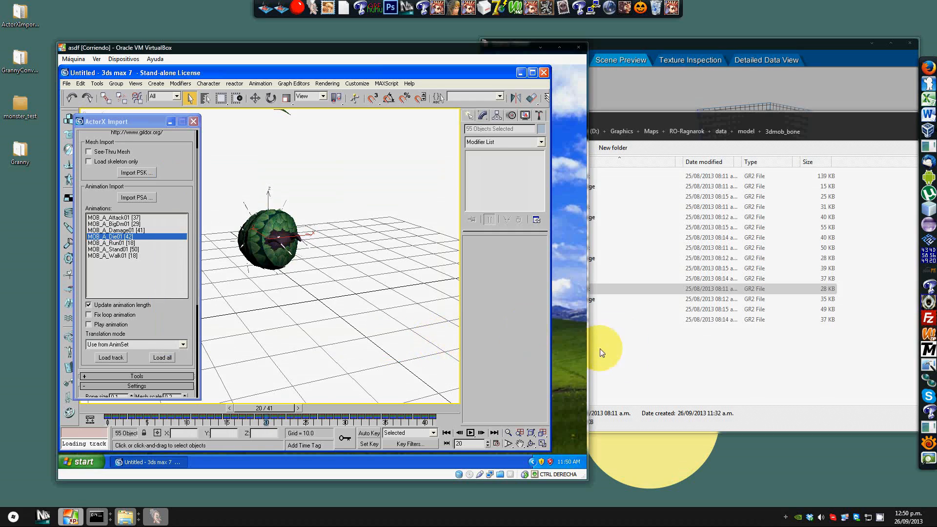
Step: Load the MOB_A_Damage01 animation track and play it back
left_click(604, 348)
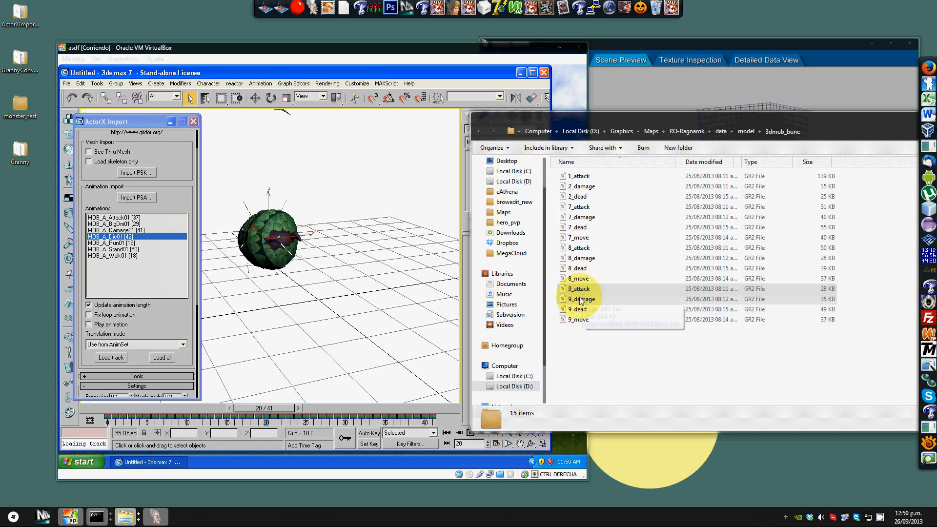
left_click(123, 230)
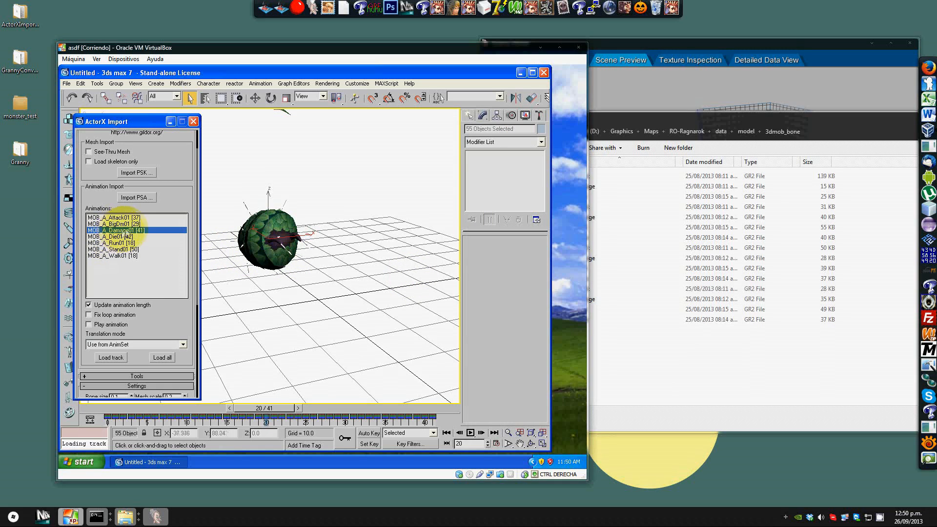
left_click(111, 356)
left_click(415, 408)
left_click(470, 432)
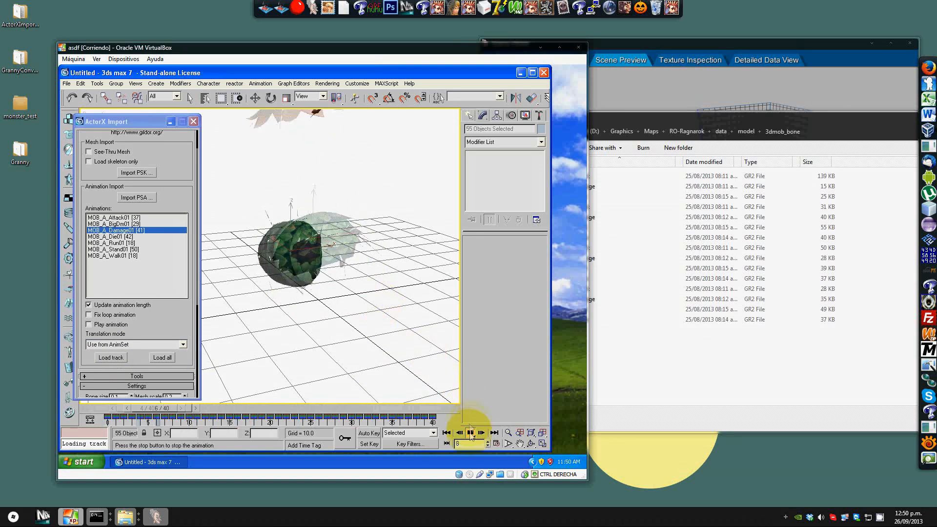
left_click(470, 433)
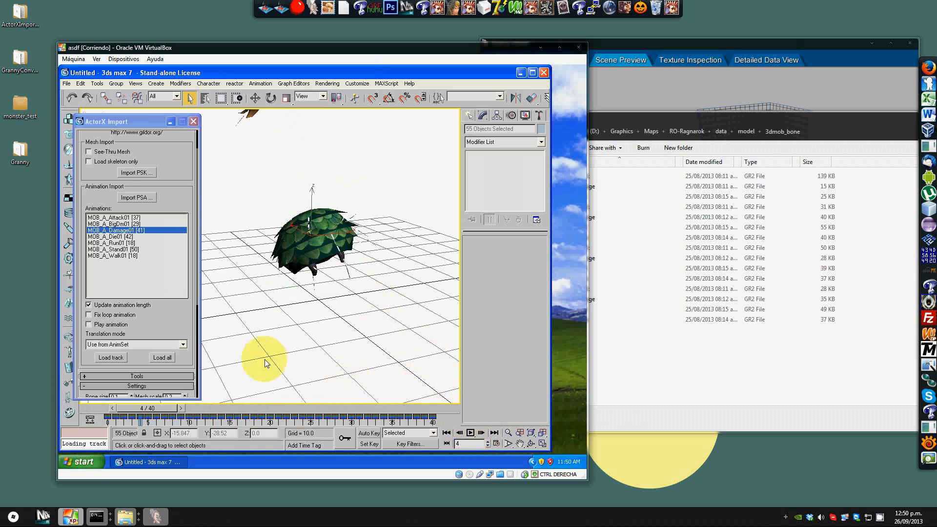
Step: Select all objects in the scene by name
left_click(205, 98)
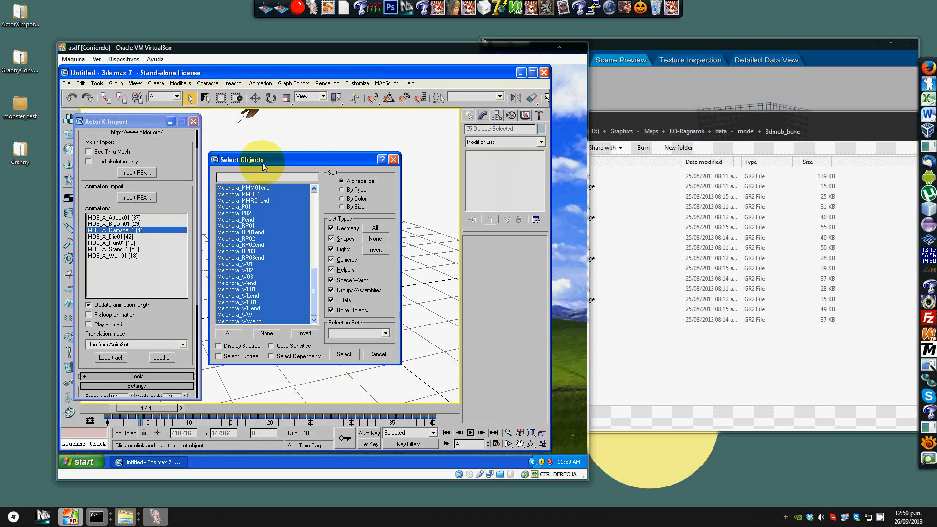
left_click(316, 218)
left_click(268, 195)
scroll(282, 268, "down", 10)
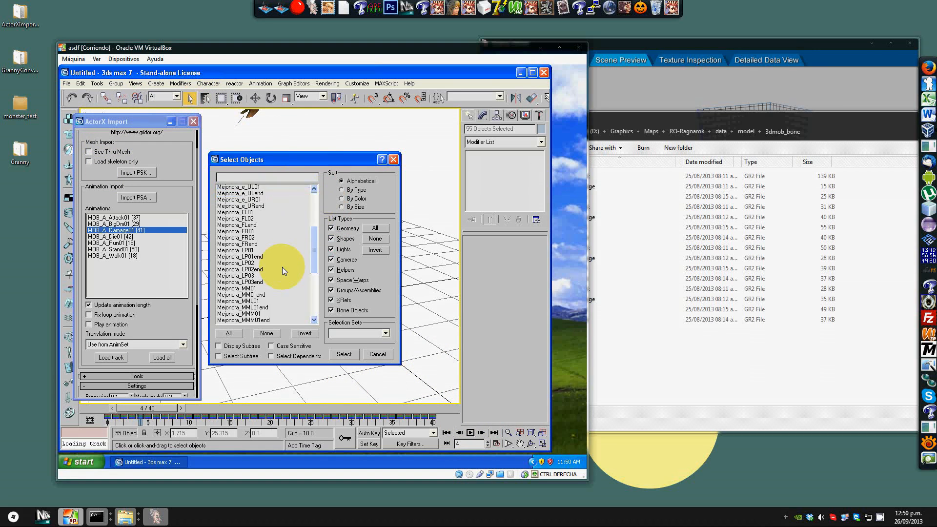
left_click(228, 333)
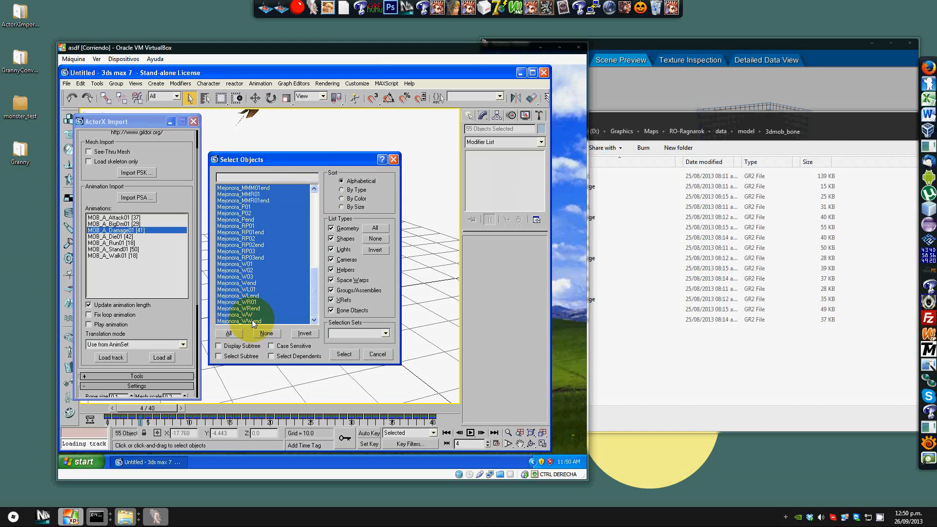
left_click(342, 354)
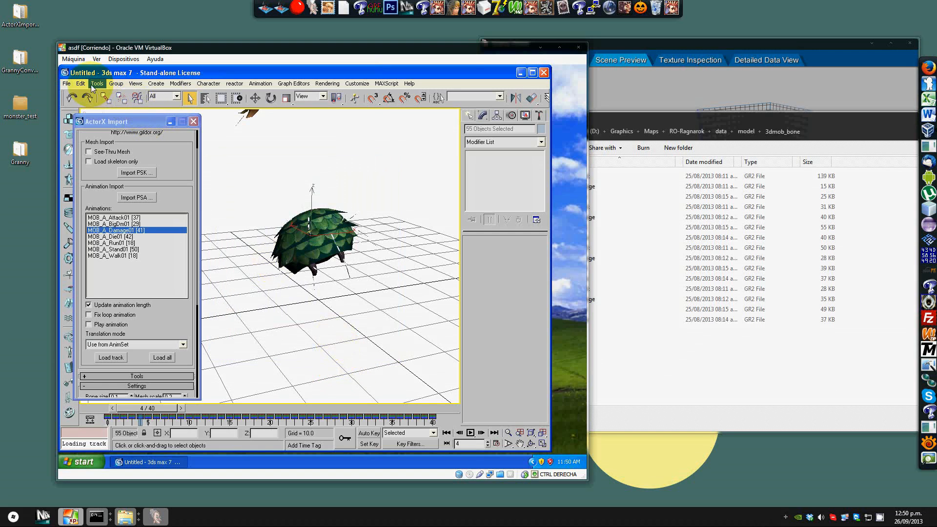
Step: Export the selection with the Granny exporter as 10_damage.GR2 in the 3dmob_bone folder
left_click(67, 84)
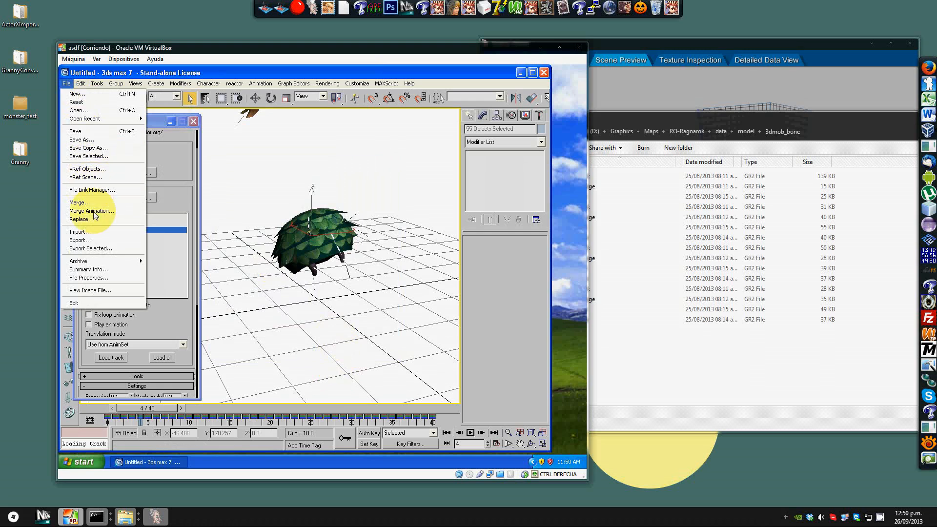
left_click(92, 249)
left_click(198, 193)
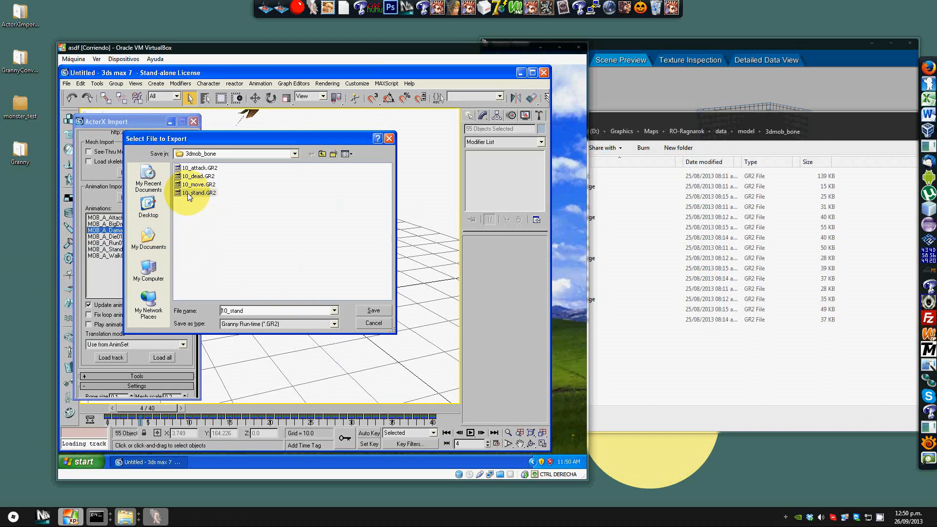
double_click(250, 310)
key("BackSpace")
key("BackSpace")
key("BackSpace")
type("dead")
key("Return")
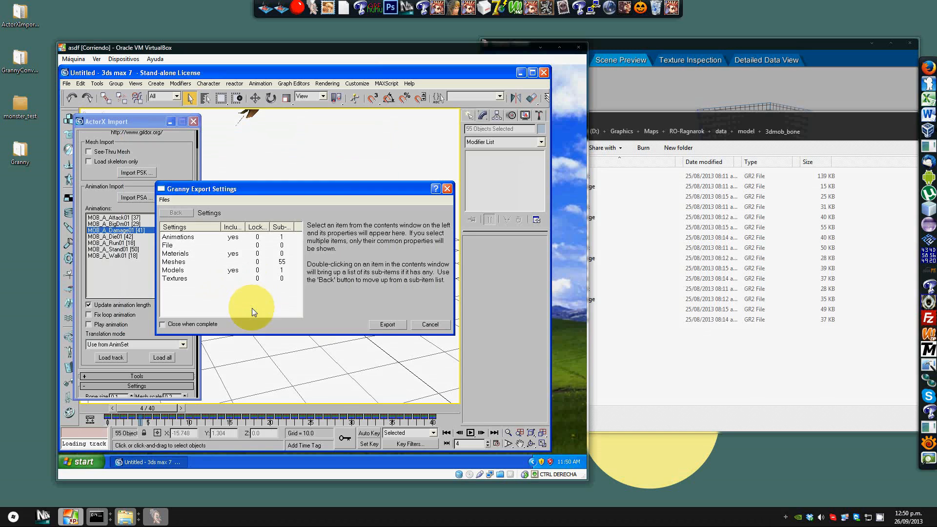
left_click(388, 325)
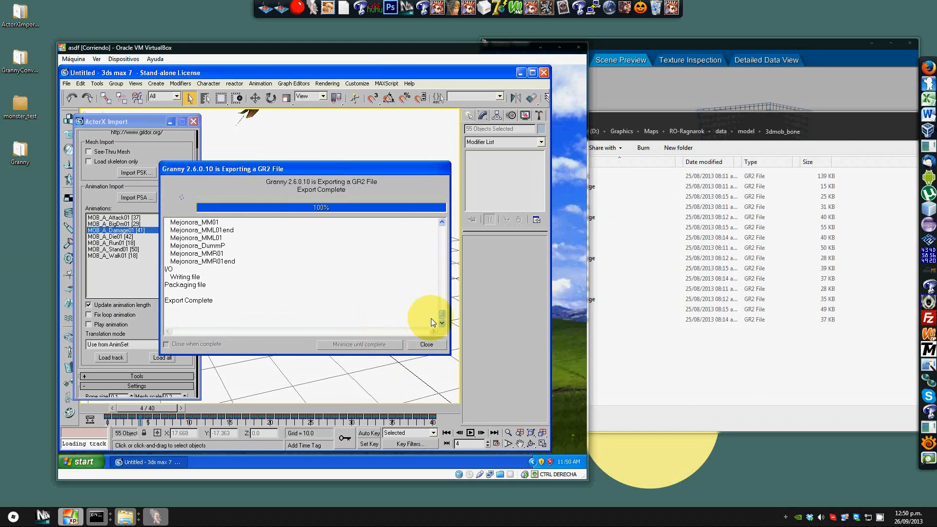
left_click(426, 345)
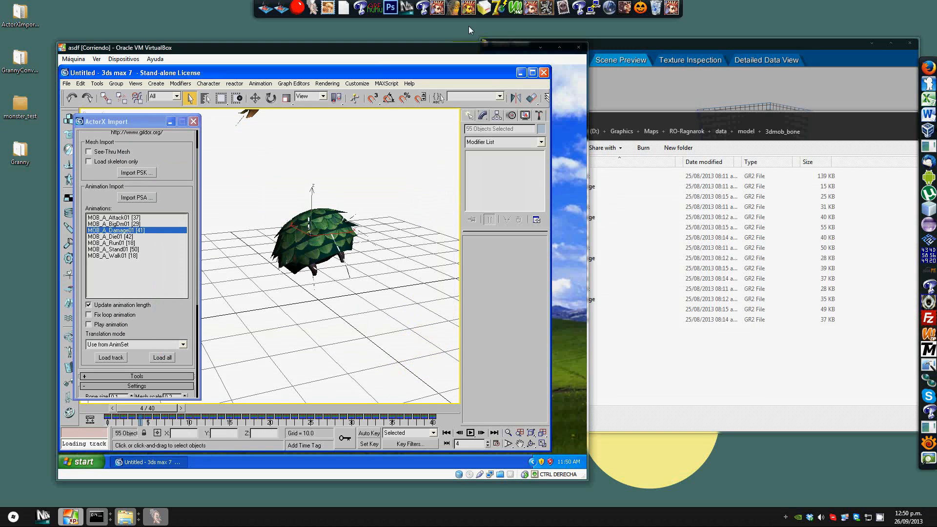
Step: Minimize the virtual machine and arrange the Explorer windows to check the exported files in the monster_test 3dmob_bone folder
left_click(521, 72)
left_click(540, 48)
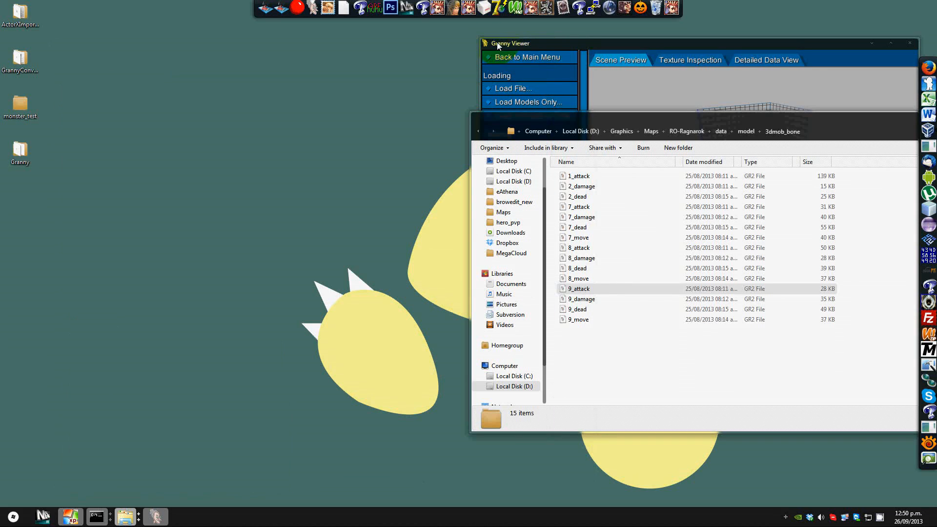
left_click_drag(569, 119, 192, 116)
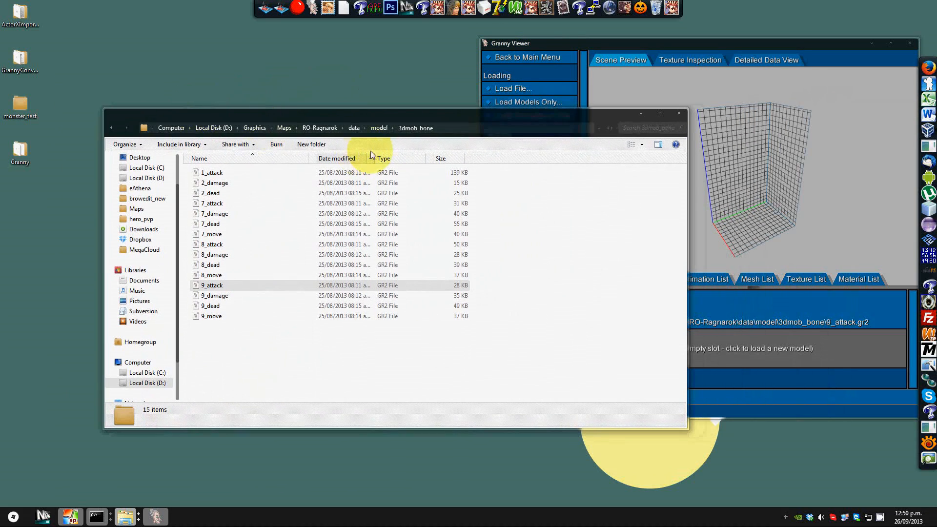
left_click_drag(404, 117, 420, 115)
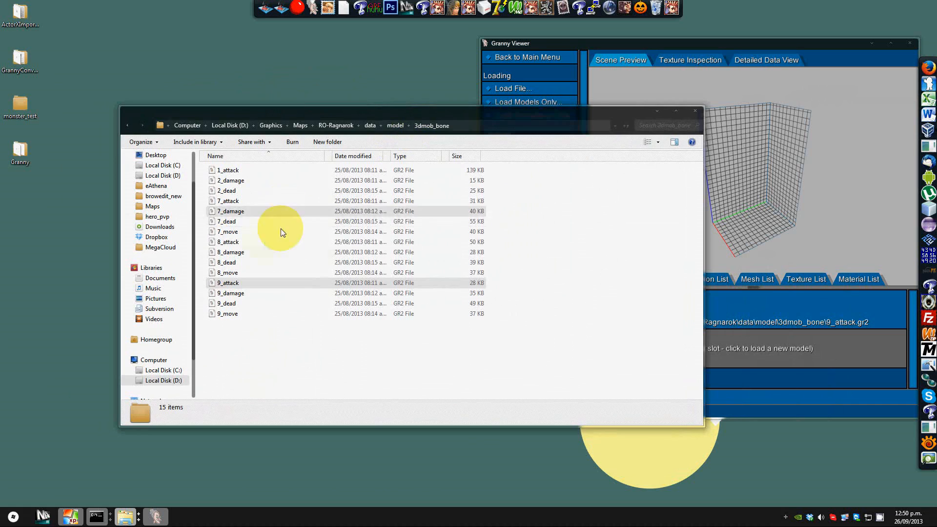
left_click(123, 520)
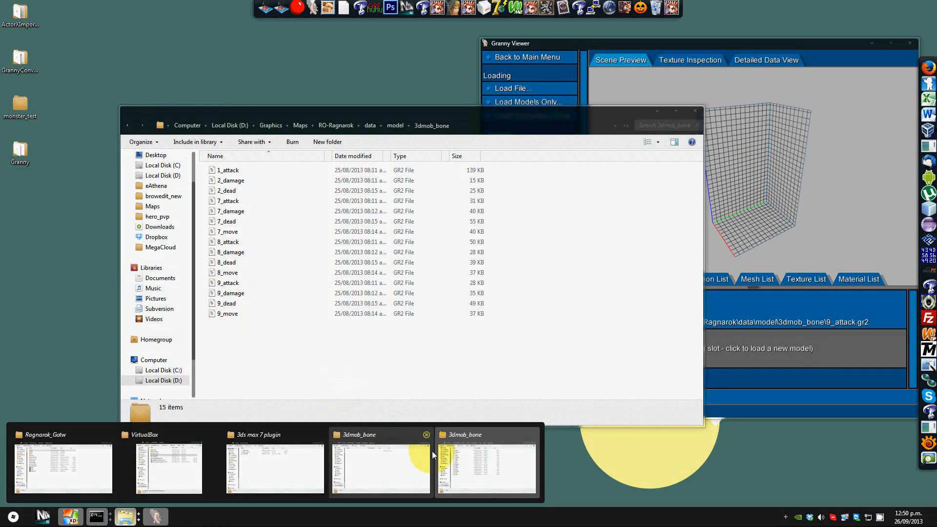
mouse_move(373, 456)
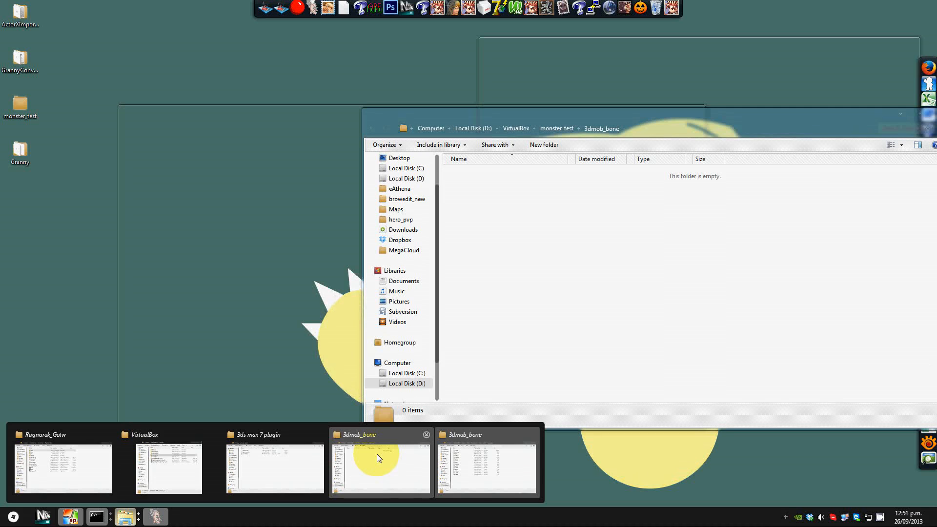
left_click(377, 454)
left_click_drag(508, 116, 266, 108)
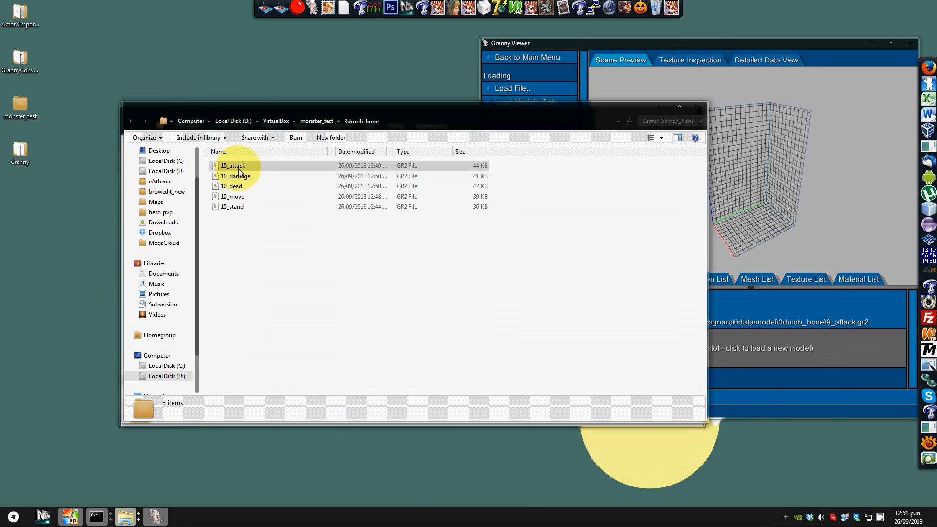
left_click_drag(271, 113, 367, 105)
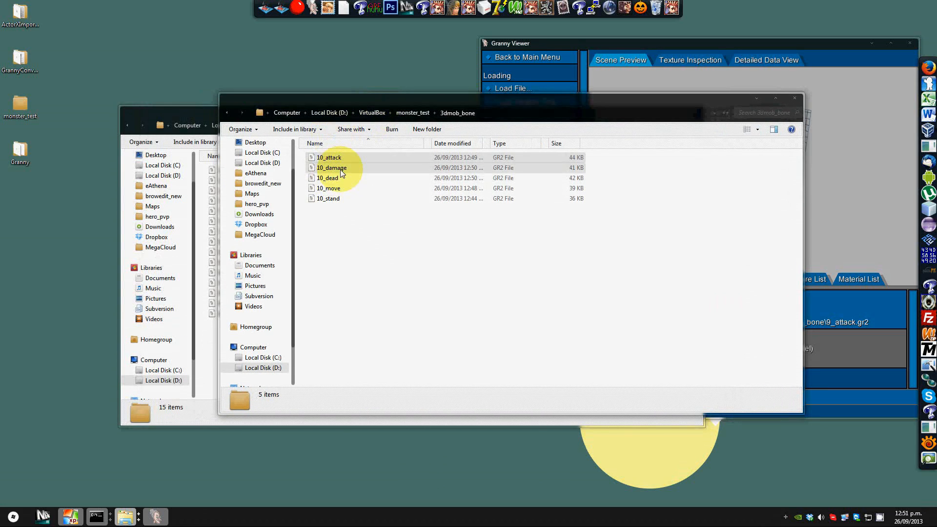
Step: Open the 3dmob folders in both monster_test and RO-Ragnarok data to compare their model file names
left_click(412, 113)
double_click(331, 157)
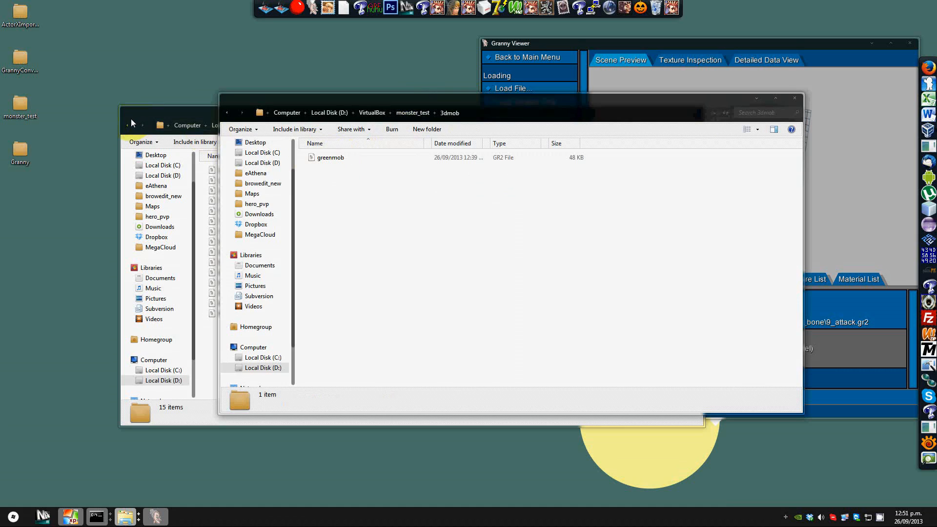
left_click(128, 124)
double_click(217, 168)
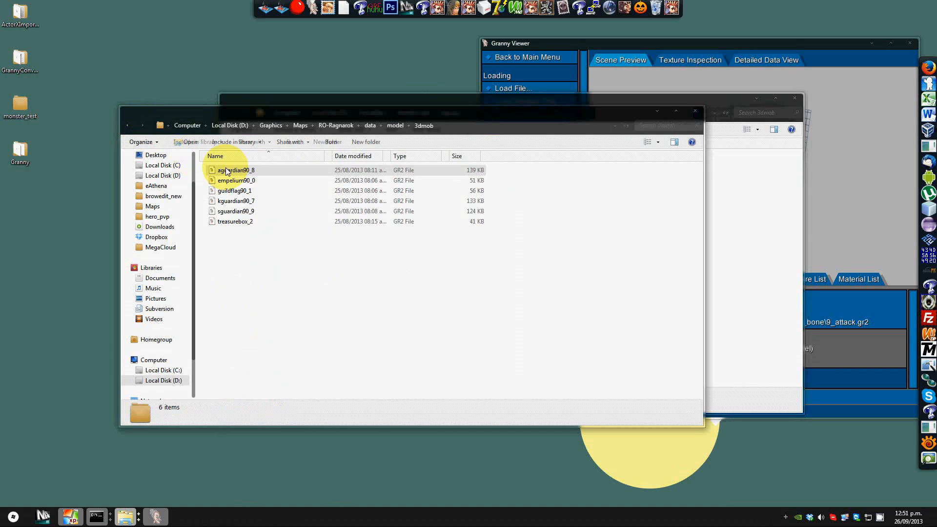
left_click(338, 211)
left_click_drag(353, 100, 520, 121)
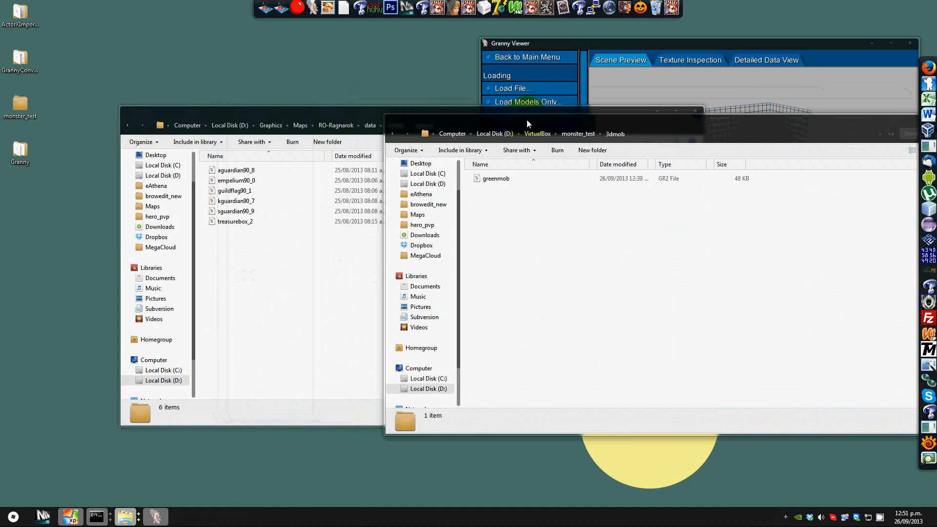
Step: Rename the greenmob model file in the monster_test 3dmob folder as greenmob90_10
left_click(492, 181)
key("F2")
key("End")
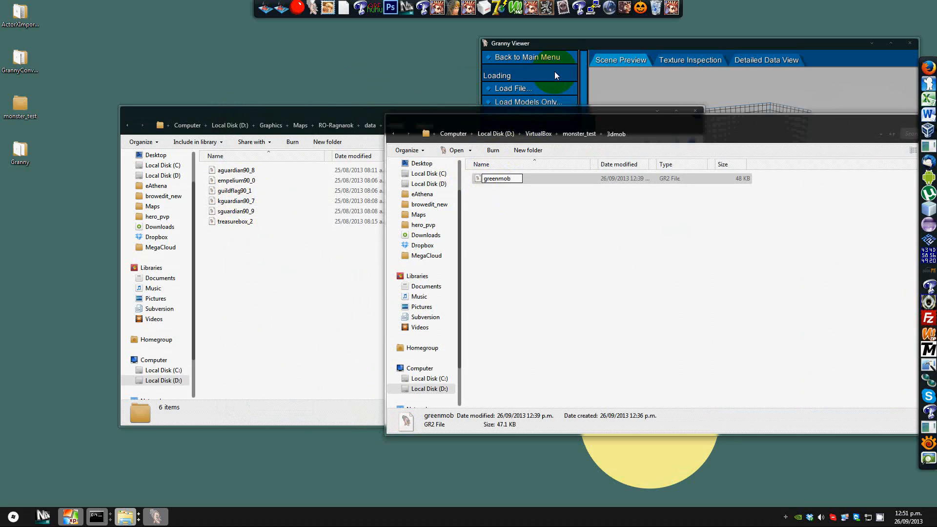
key("shift+Left")
key("shift+Left")
key("shift+Left")
key("shift+Left")
key("shift+Left")
key("shift+Left")
key("shift+Left")
key("shift+Left")
key("Left")
type("90_")
type("10")
key("Return")
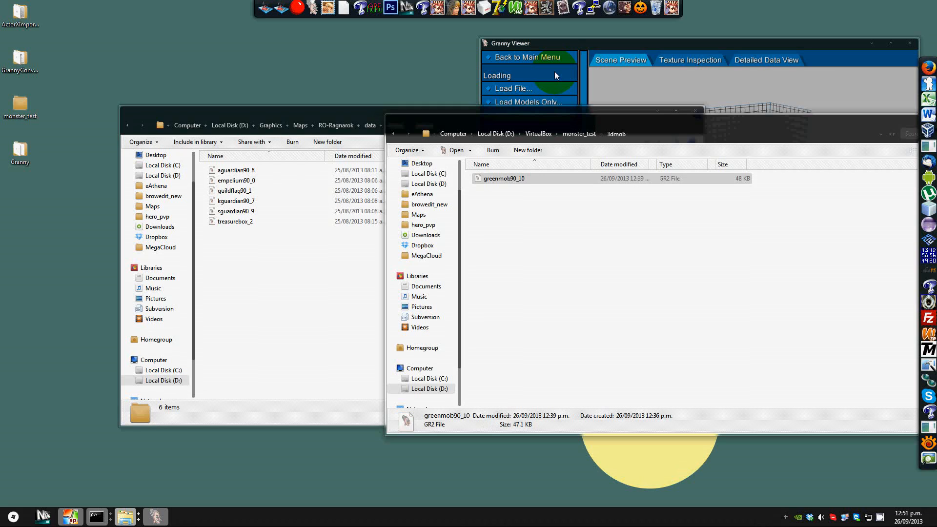
Step: Browse back through the monster_test 3dmob_bone and 3dmob folders to review their files
left_click(580, 134)
double_click(517, 188)
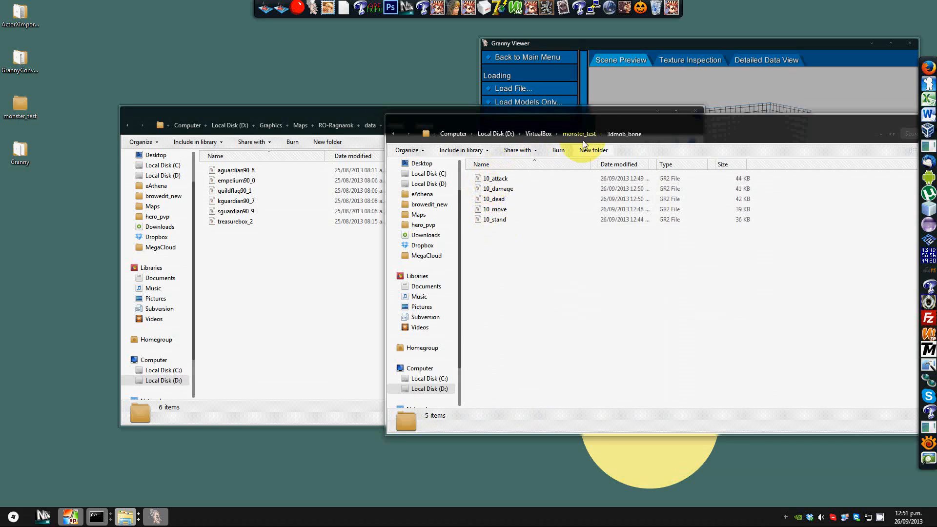
left_click(581, 134)
double_click(514, 178)
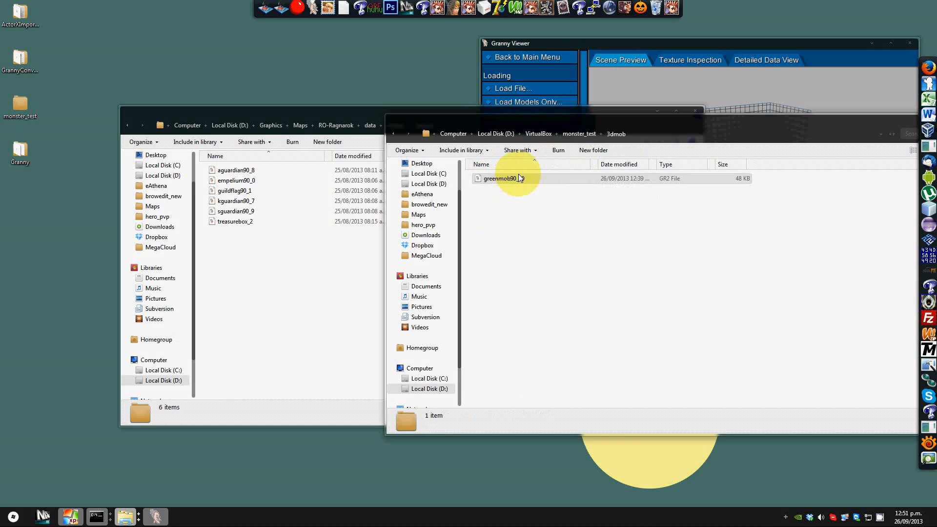
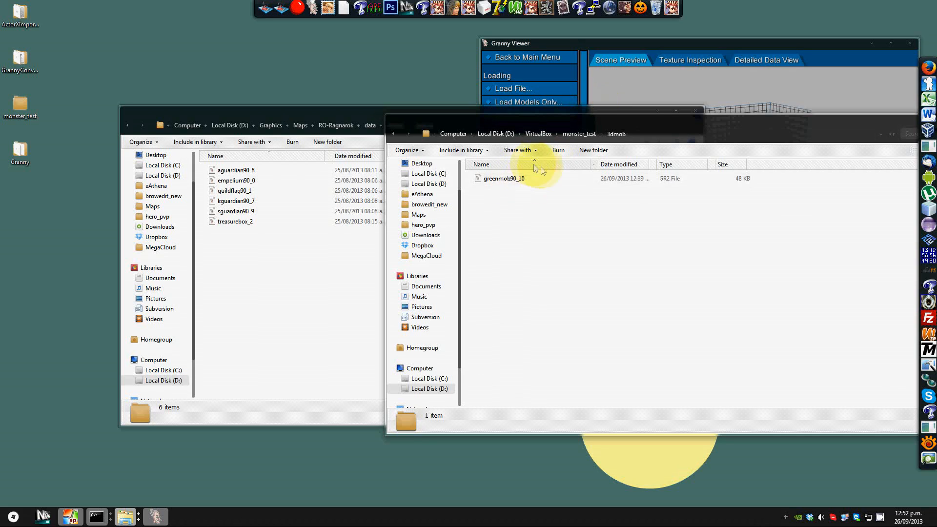
Step: Open the GrannyConverter_21_ricky92 folder from the desktop and place its window beside the monster_test 3dmob folder
left_click_drag(656, 113, 500, 76)
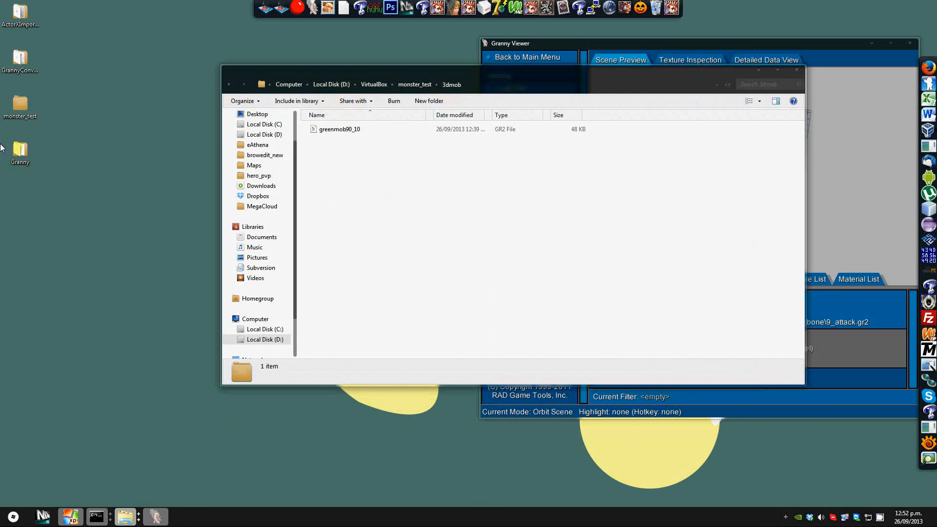
double_click(30, 64)
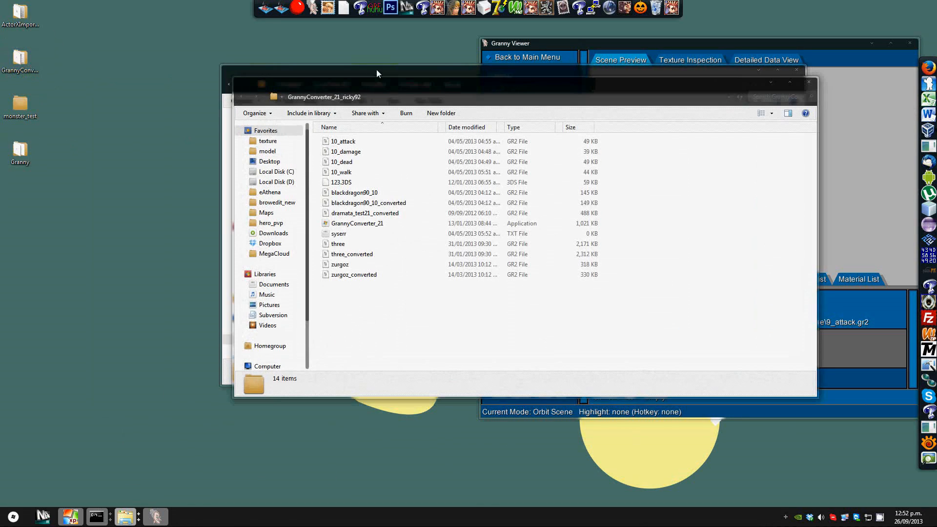
left_click_drag(376, 92, 201, 194)
Step: Open greenmob90_10 from the monster_test 3dmob folder in Granny Viewer
left_click(377, 162)
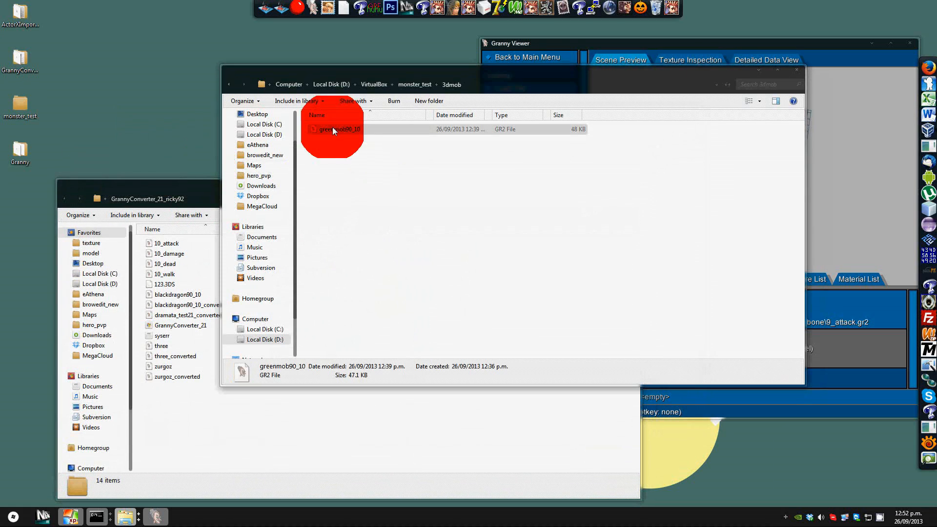
double_click(332, 127)
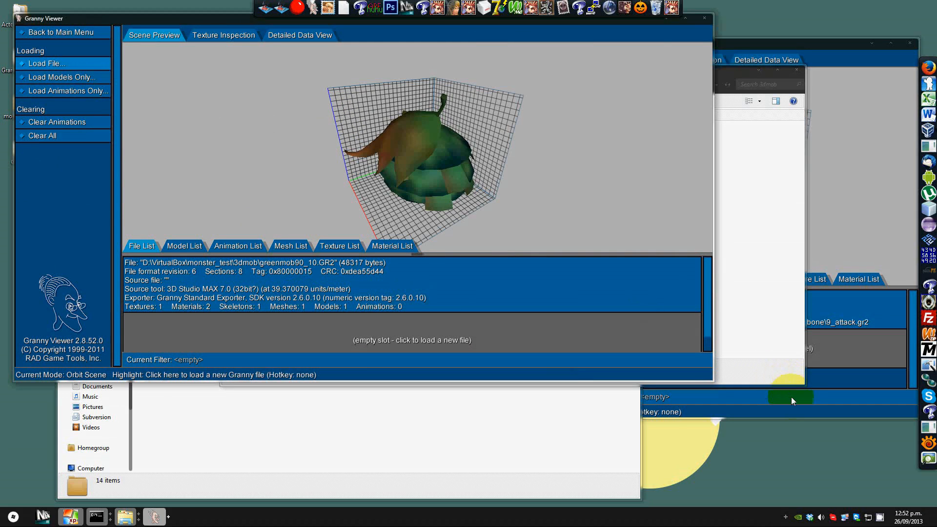
left_click(810, 402)
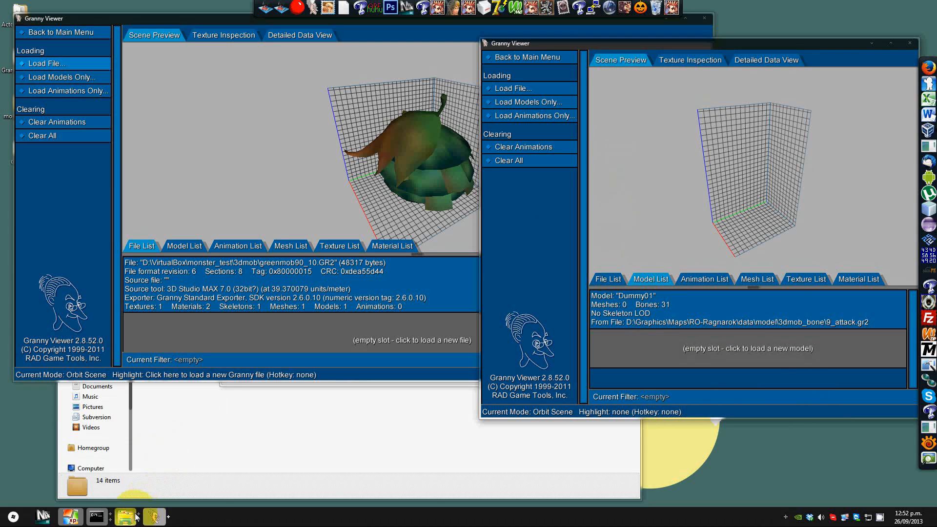
Step: Open kguardian90_7 from the RO-Ragnarok 3dmob folder in Granny Viewer for comparison, then close both viewer windows
mouse_move(137, 516)
mouse_move(613, 465)
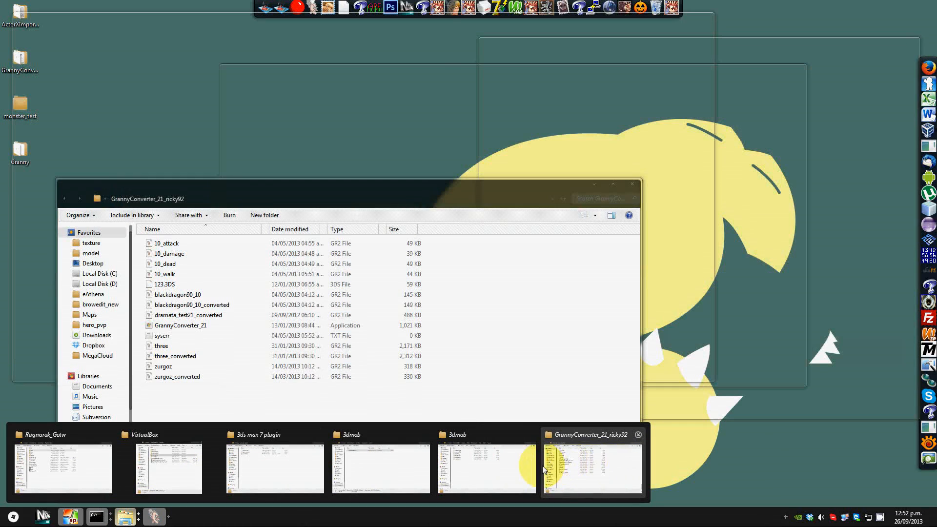
mouse_move(477, 468)
left_click(477, 468)
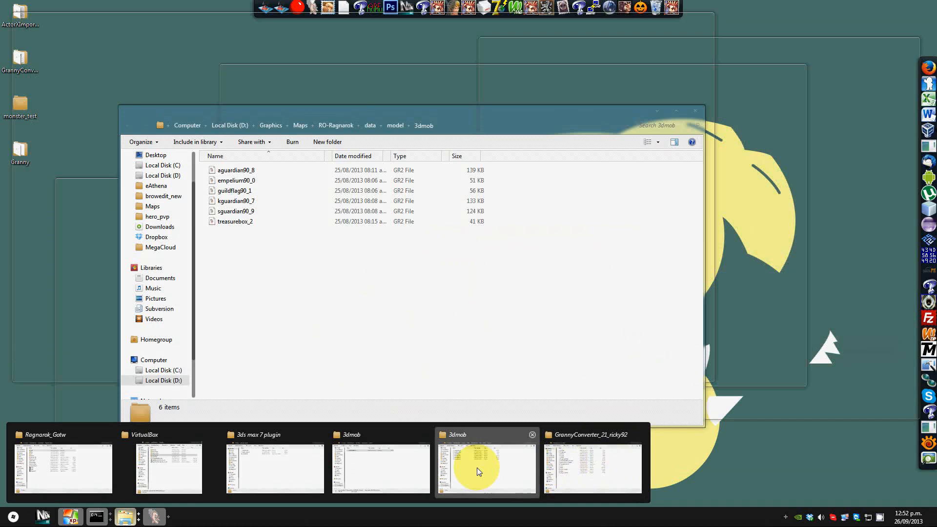
left_click(239, 200)
double_click(239, 200)
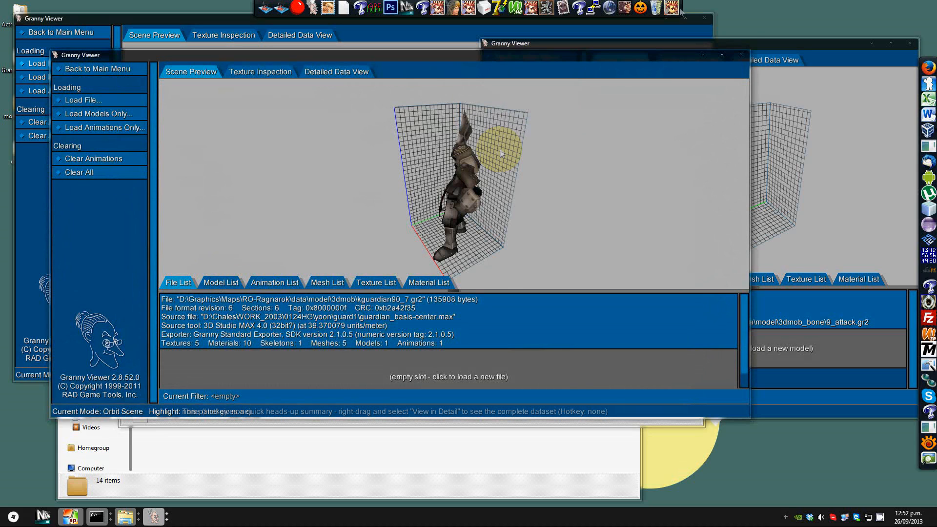
left_click(741, 55)
left_click(705, 19)
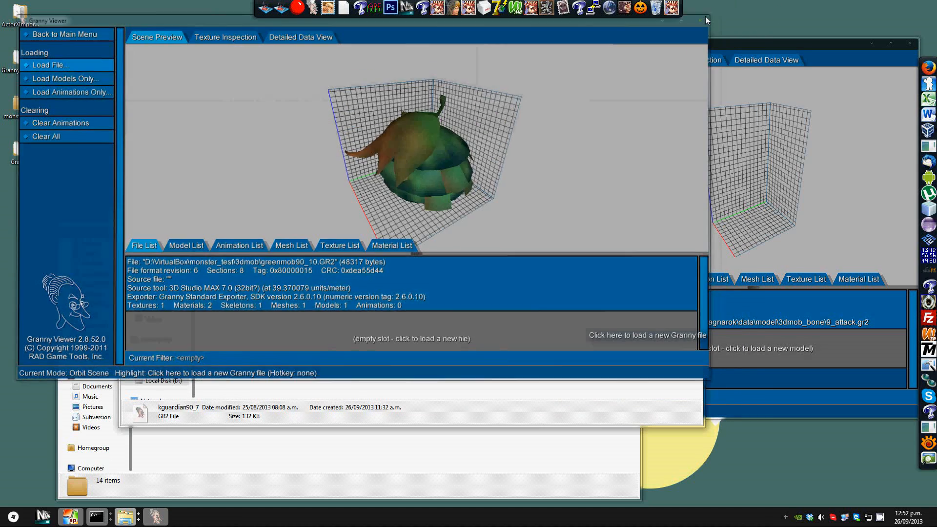
Step: Bring the GrannyConverter_21_ricky92 folder window forward beside the RO-Ragnarok 3dmob folder
left_click(98, 182)
left_click_drag(98, 182, 154, 278)
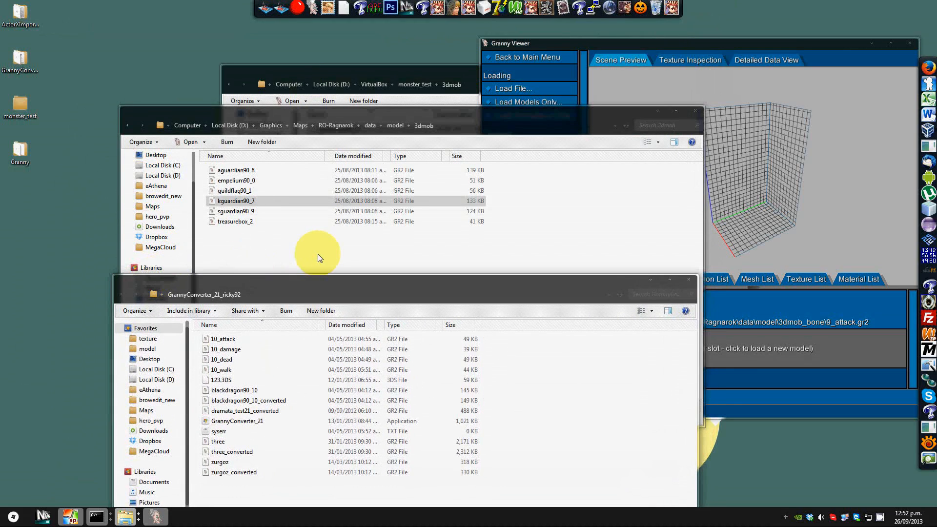
left_click(318, 254)
left_click(23, 60)
double_click(24, 60)
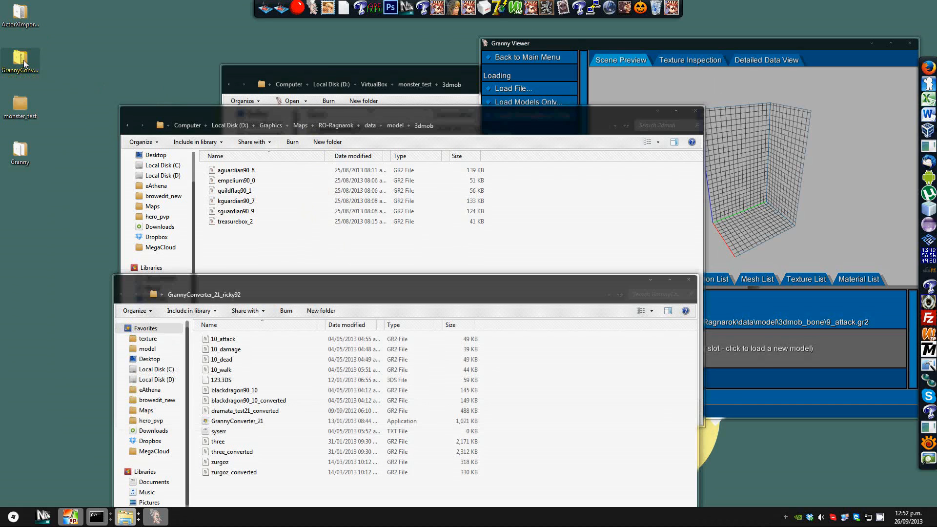
left_click_drag(290, 262, 534, 163)
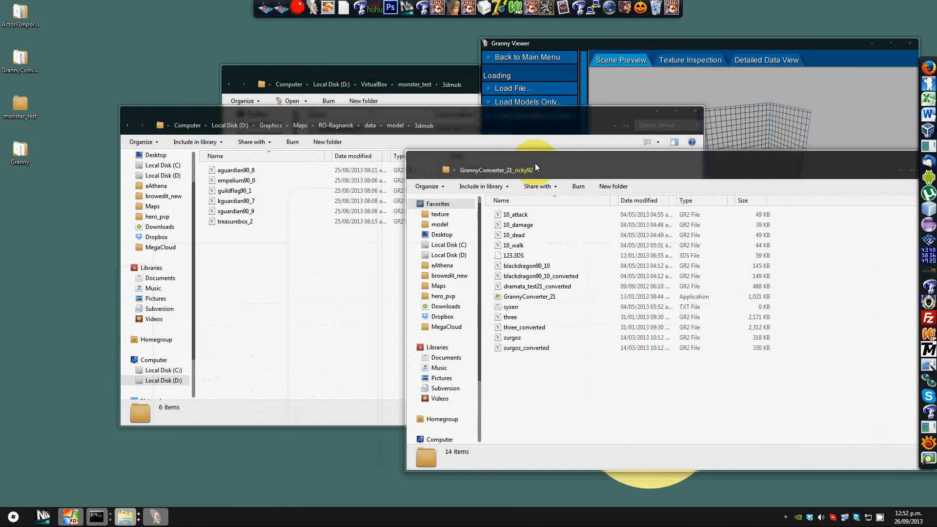
Step: Permanently delete all GR2 files in the GrannyConverter_21_ricky92 folder, keeping 123.3DS, GrannyConverter_21 and syserr
left_click(522, 215)
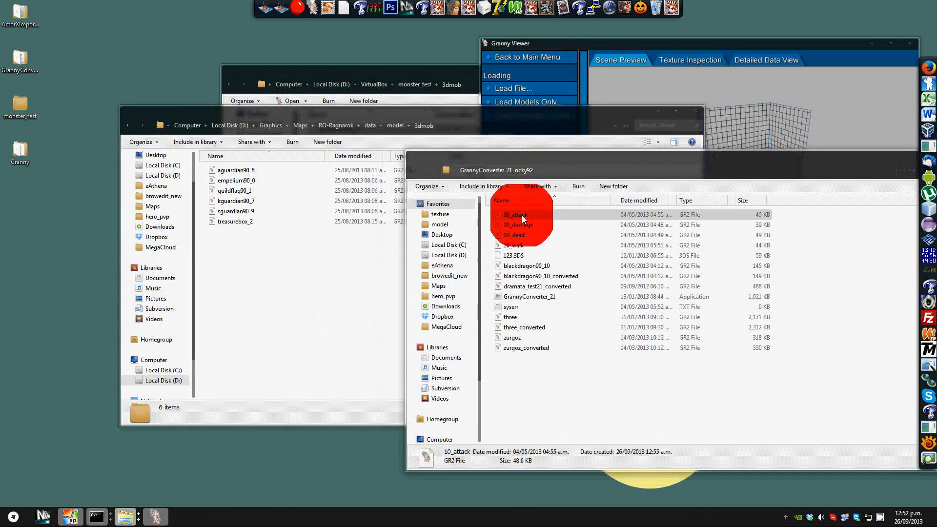
left_click(522, 244, "shift")
left_click(532, 266, "ctrl")
left_click(537, 275, "ctrl")
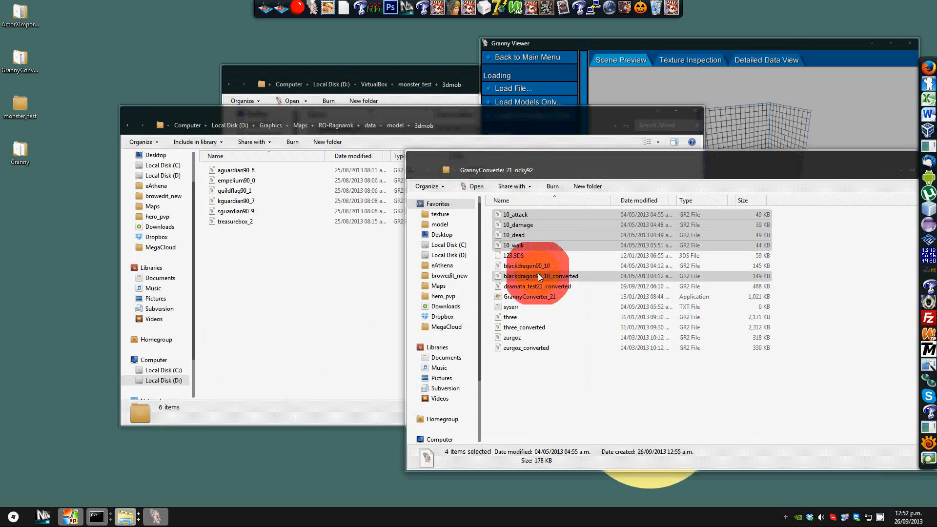
left_click(542, 286, "ctrl")
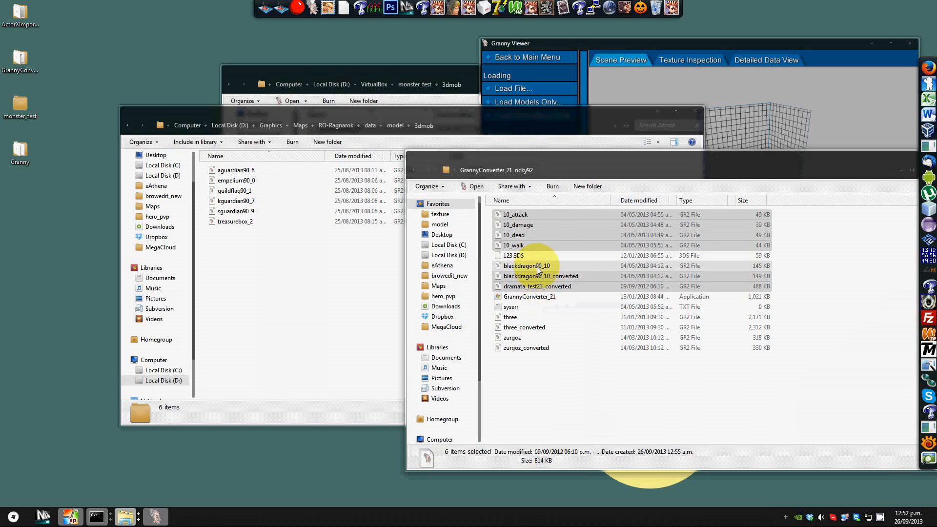
left_click(522, 317, "ctrl")
left_click(523, 326, "ctrl")
left_click(514, 337, "ctrl")
left_click(517, 349, "ctrl")
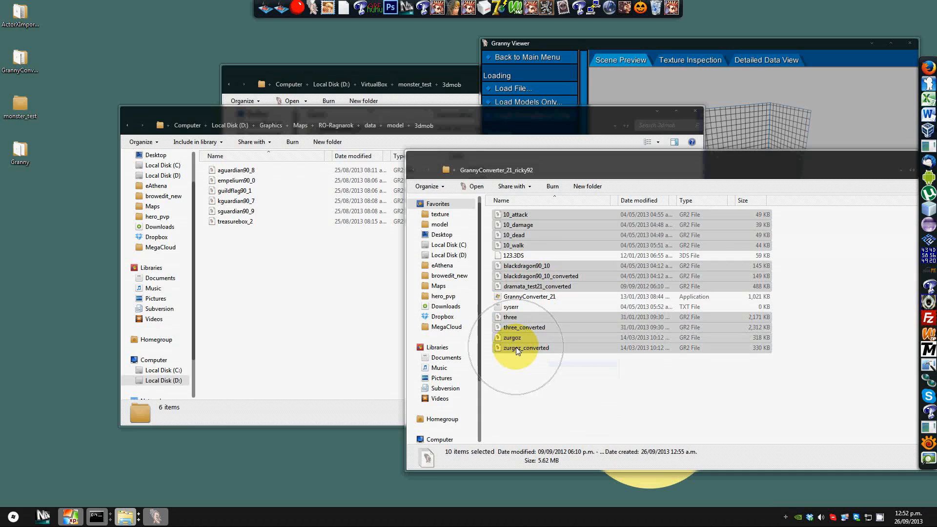
key("shift+Delete")
key("Return")
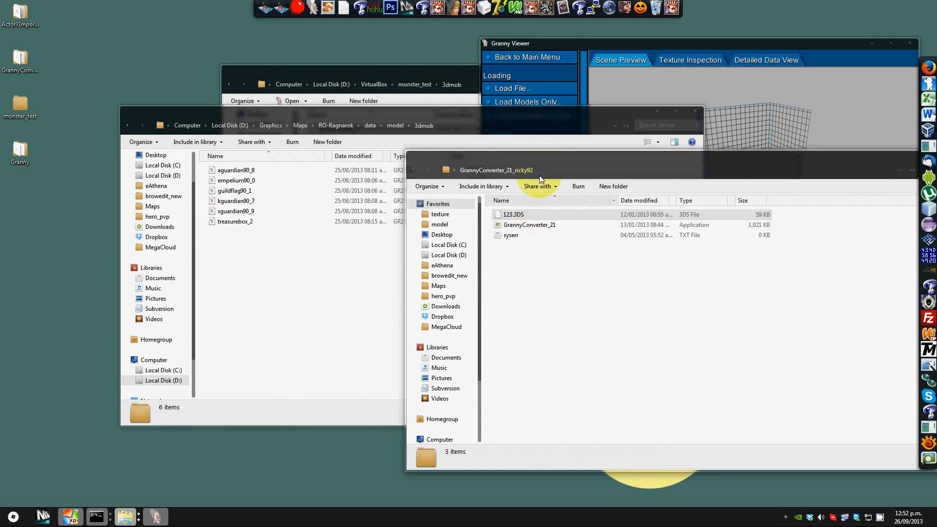
Step: Run GrannyConverter_21 on its own to view its usage, then close the console window
left_click_drag(544, 159, 516, 132)
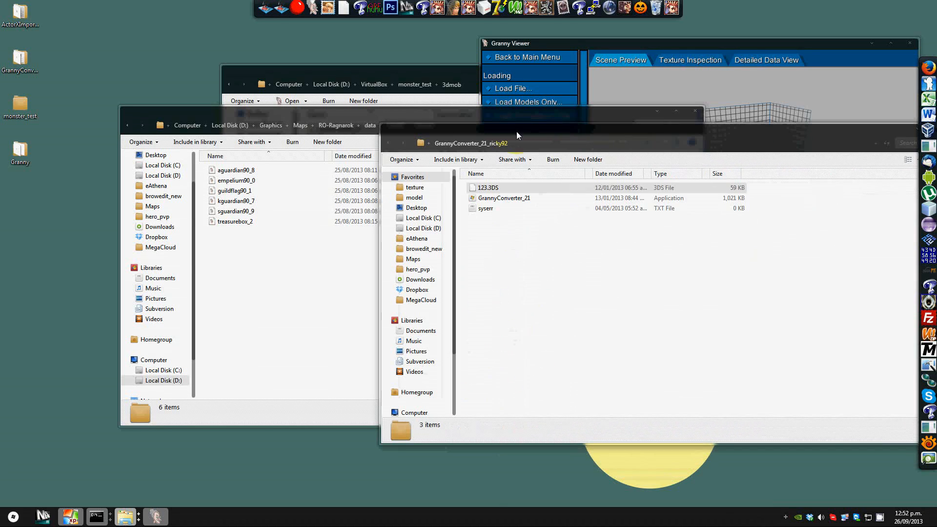
left_click(505, 197)
double_click(506, 202)
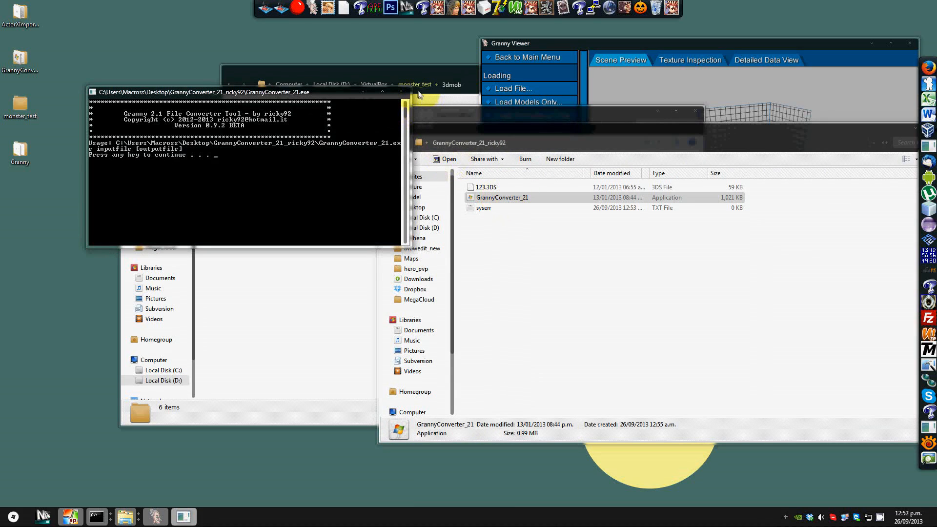
left_click(402, 92)
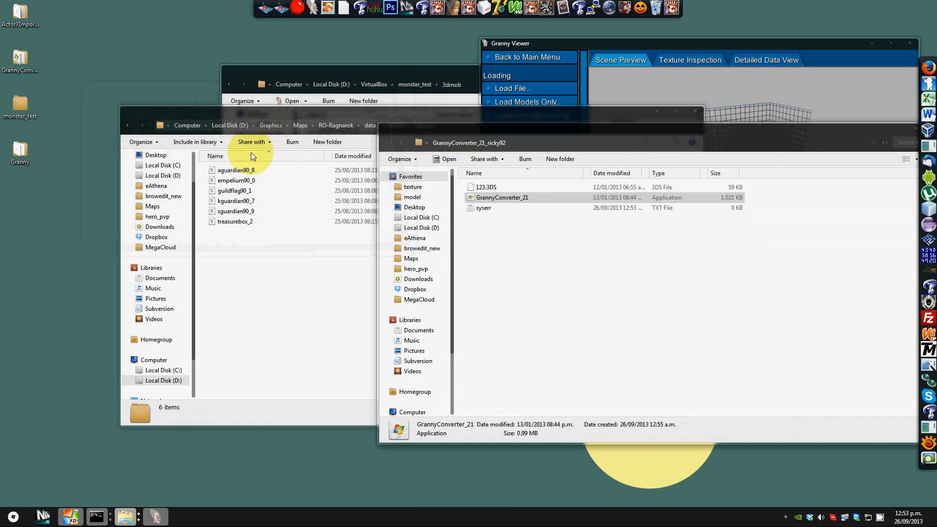
Step: Browse the RO-Ragnarok model folder into 3dmob, then close that Explorer window
left_click_drag(360, 111, 318, 108)
left_click(353, 122)
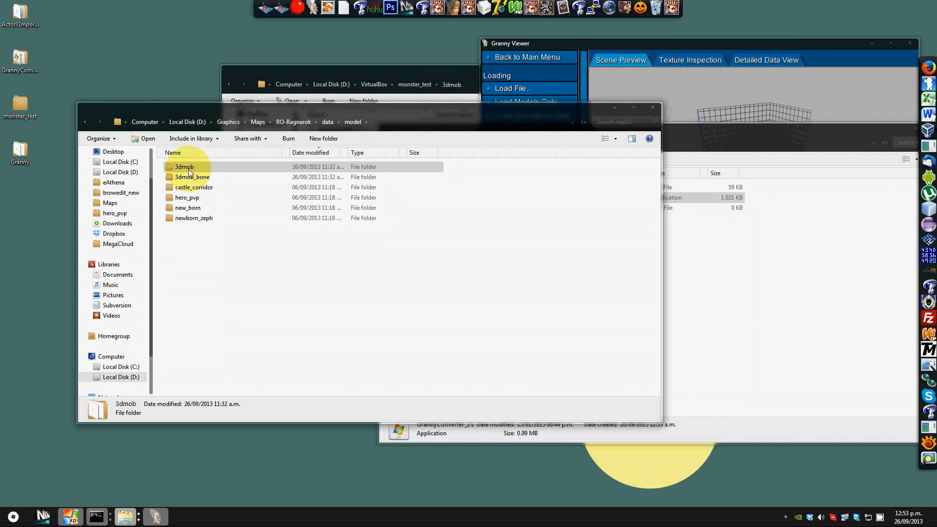
left_click(197, 178)
double_click(190, 168)
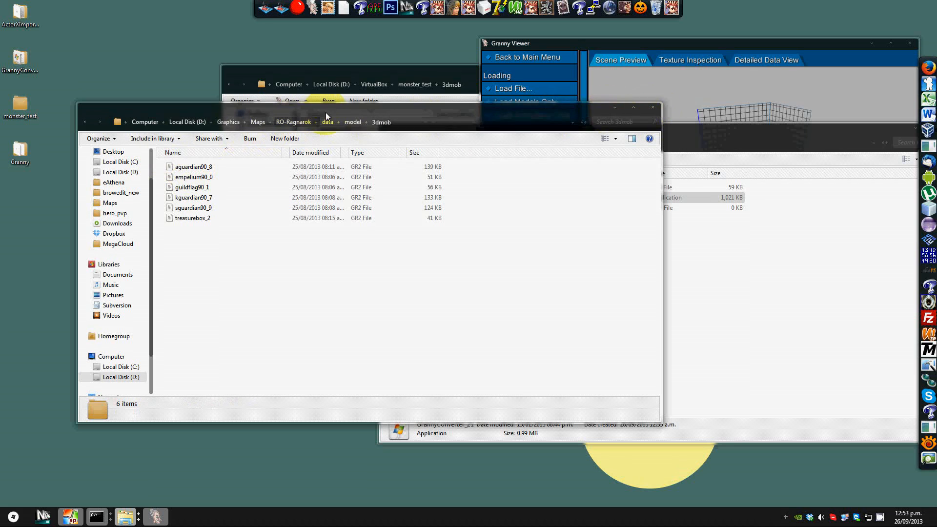
left_click(652, 107)
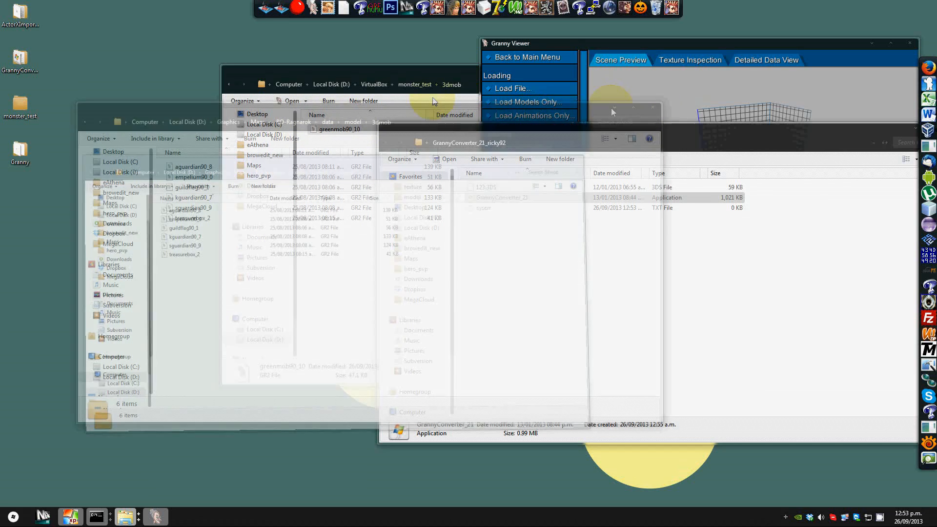
Step: Convert greenmob90_10 by dropping it onto GrannyConverter_21, then close the converter console
left_click_drag(410, 76, 257, 88)
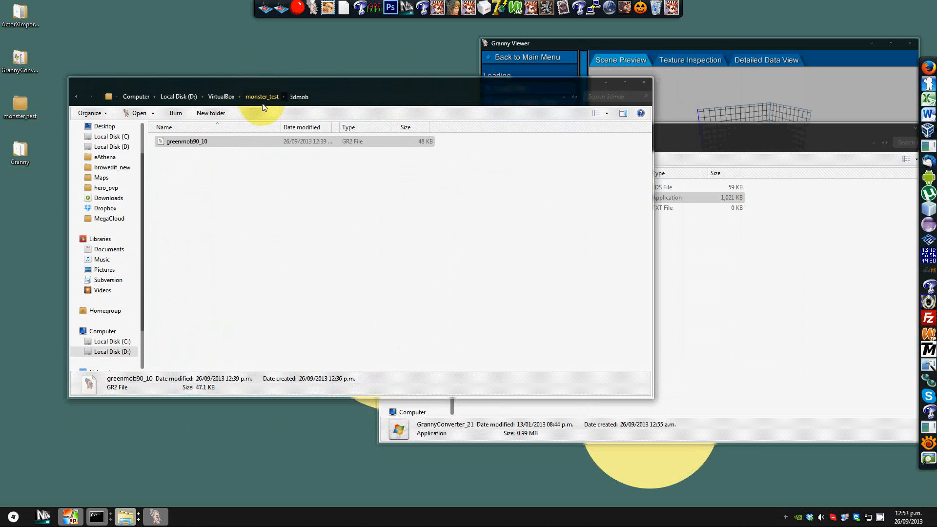
left_click(352, 195)
left_click(678, 230)
left_click_drag(490, 131, 530, 97)
left_click(183, 140)
left_click_drag(653, 148, 370, 149)
left_click(199, 141)
left_click_drag(199, 141, 535, 165)
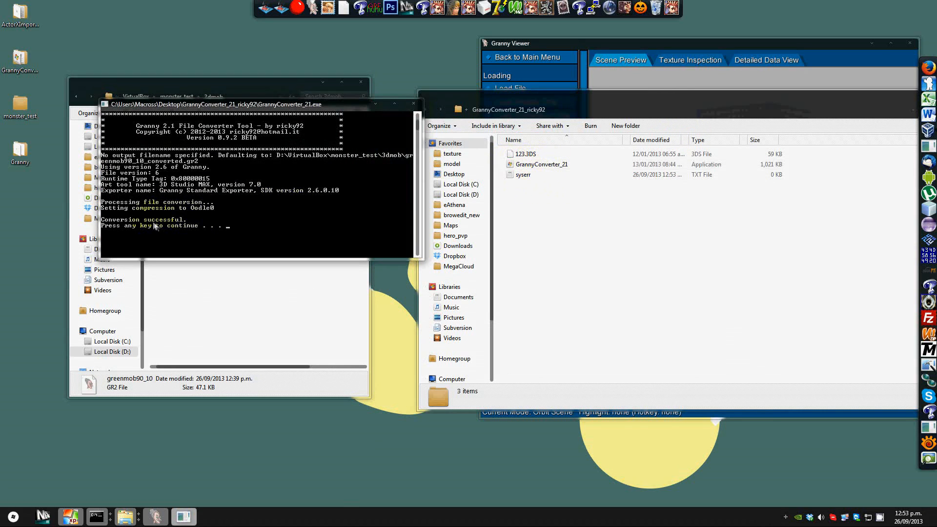
left_click(565, 197)
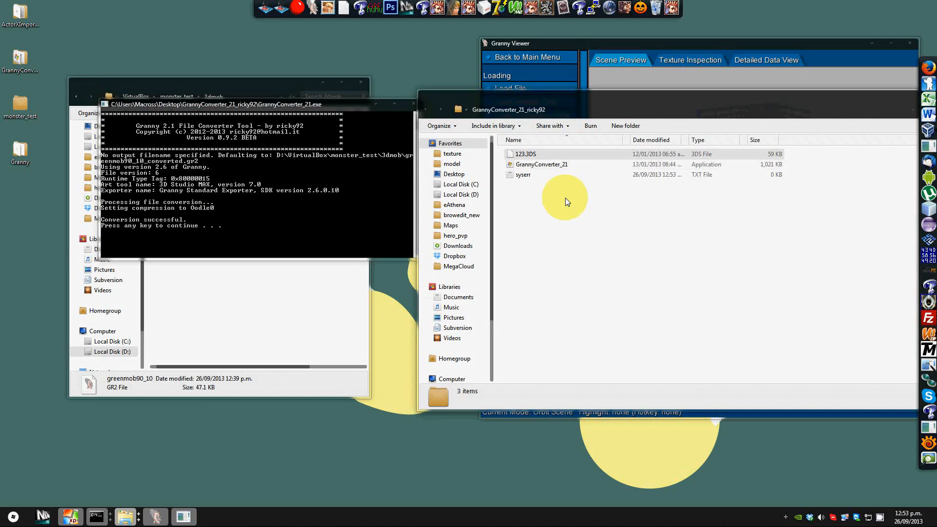
left_click(315, 204)
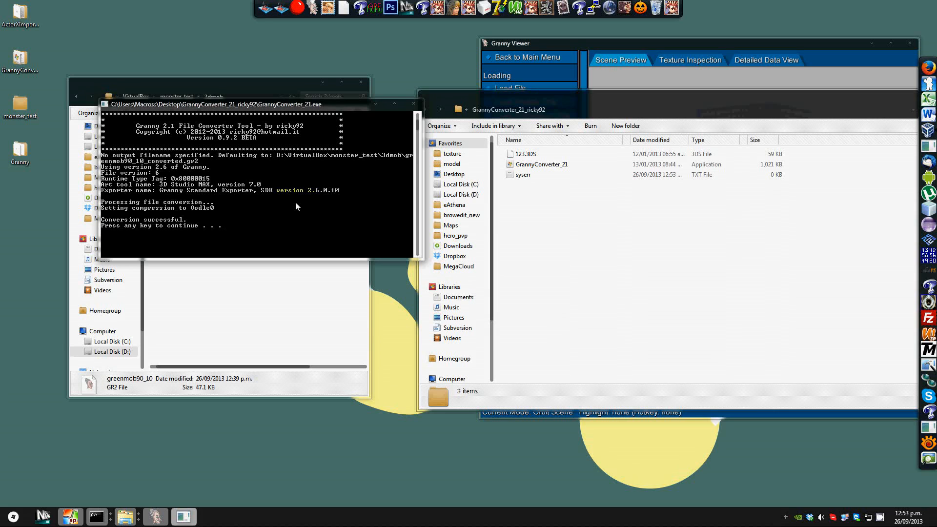
key("Return")
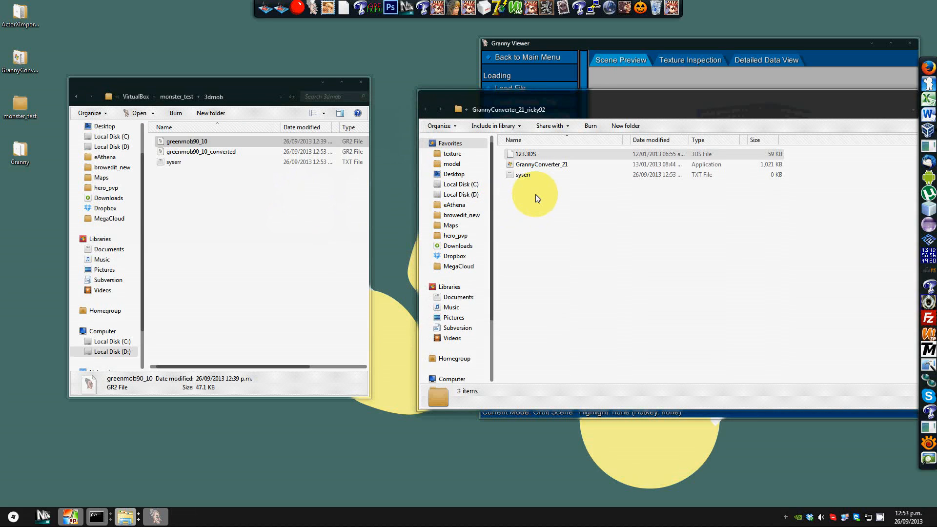
Step: Open greenmob90_10_converted in Granny Viewer to inspect it, then close the viewer
left_click(199, 153)
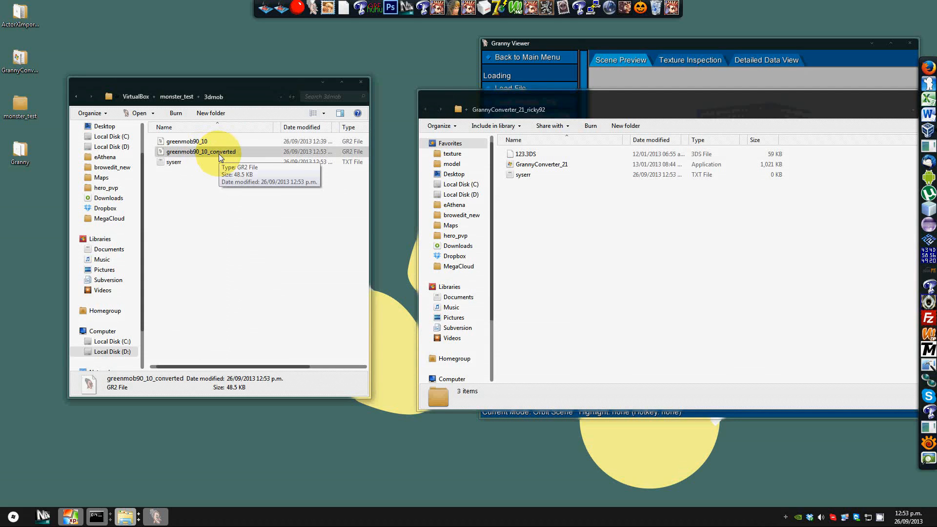
double_click(216, 153)
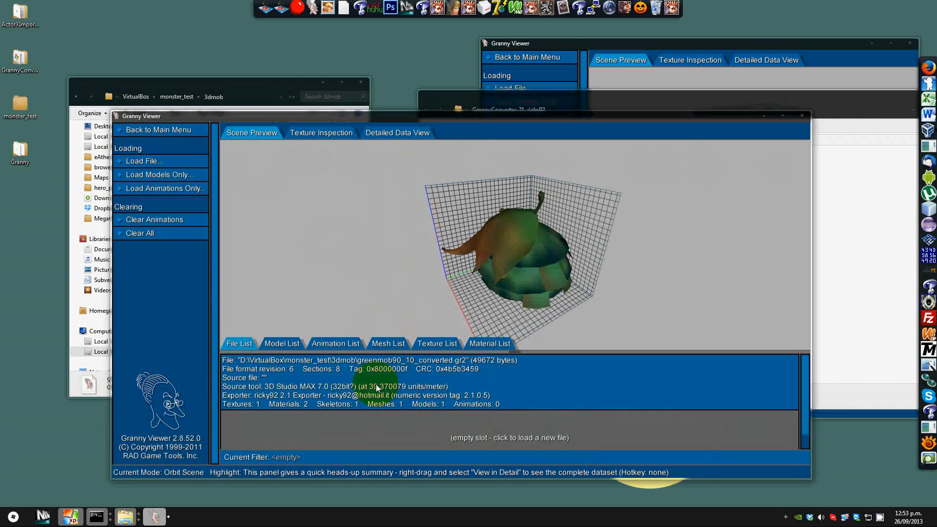
left_click_drag(417, 122, 394, 87)
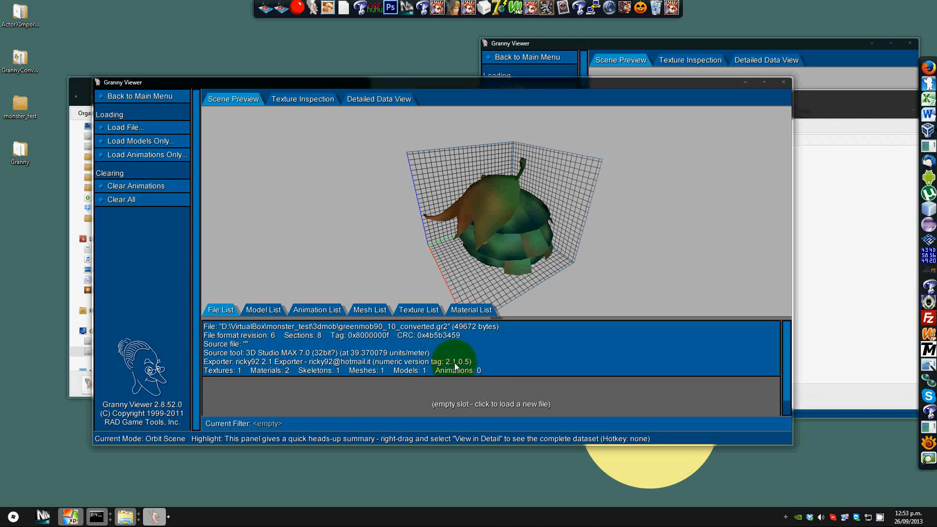
left_click(790, 79)
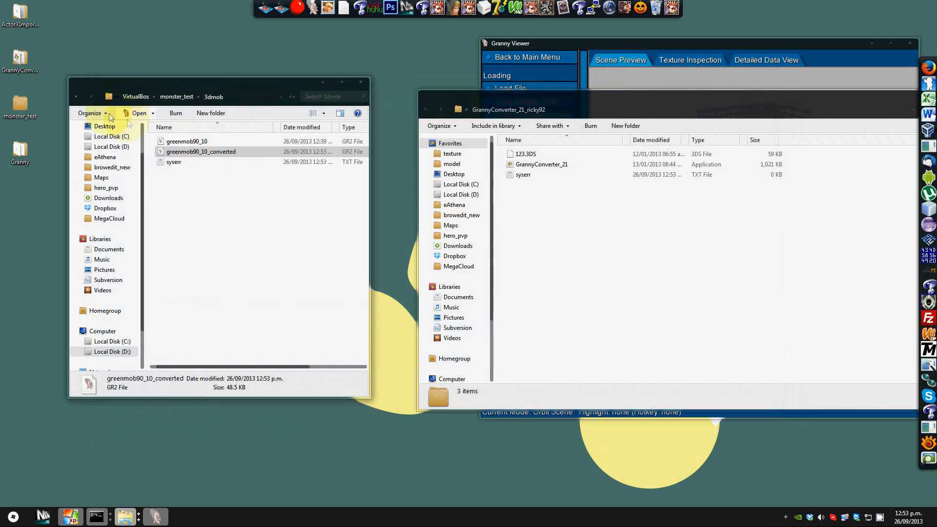
Step: Open the 3dmob_bone folder and convert 10_attack, 10_damage, 10_dead, 10_move and 10_stand by dropping each onto GrannyConverter_21
double_click(168, 150)
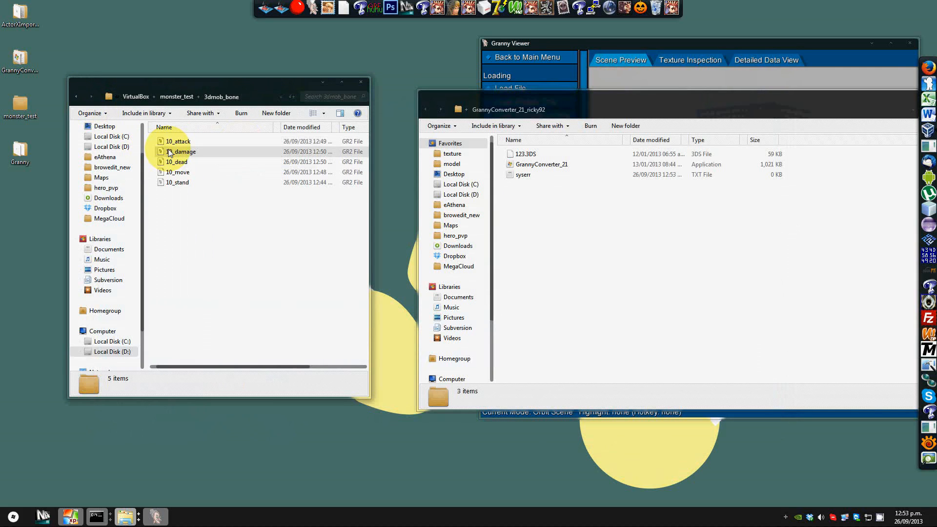
left_click_drag(173, 143, 534, 161)
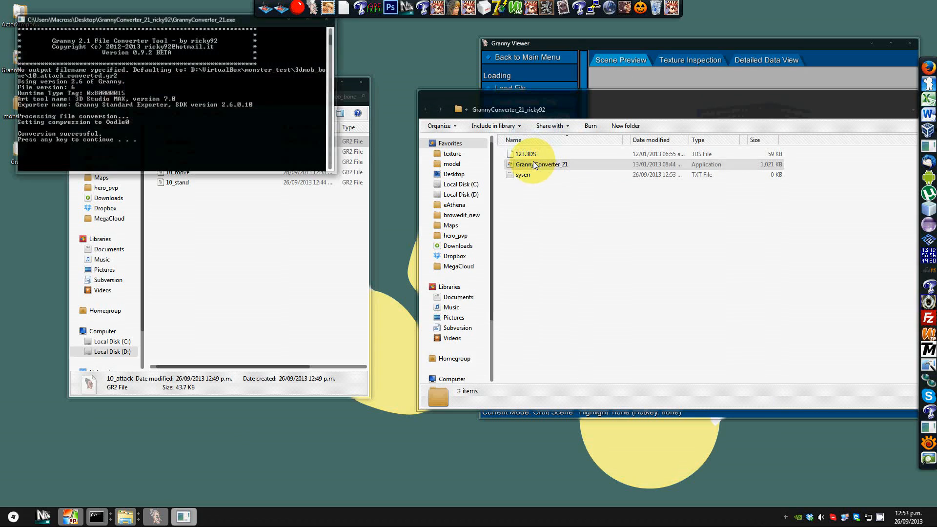
left_click(190, 162)
left_click_drag(190, 162, 532, 168)
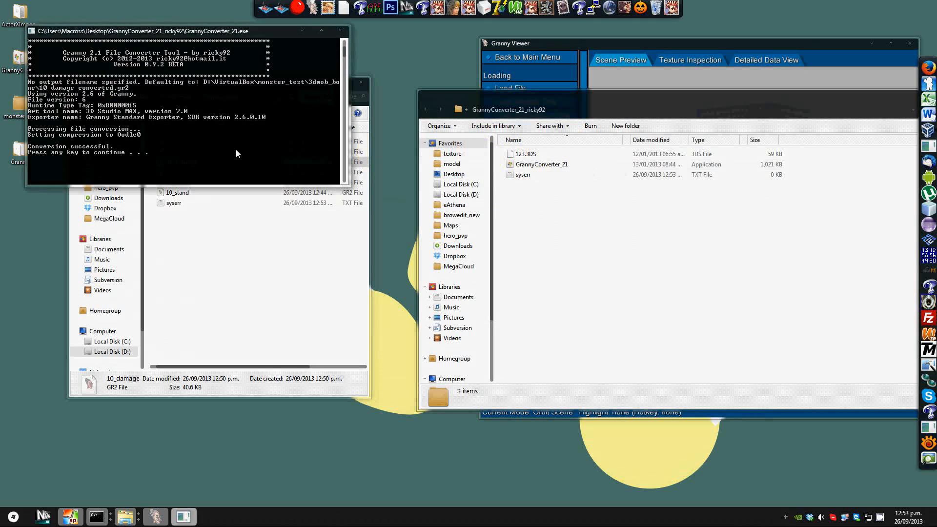
left_click(178, 182)
left_click_drag(178, 183, 503, 164)
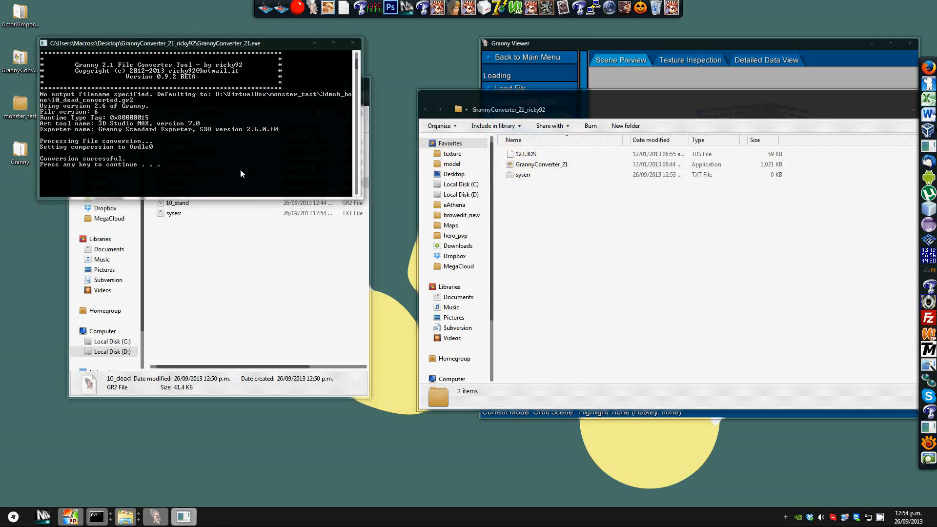
left_click(186, 193)
left_click(184, 203)
left_click_drag(183, 201, 537, 166)
left_click(186, 212)
left_click_drag(179, 224, 534, 163)
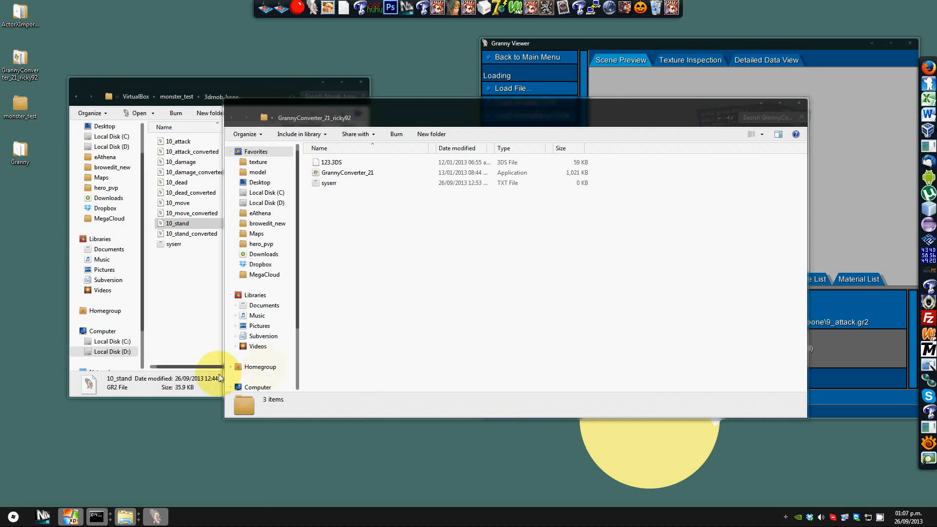
Step: Arrange the Explorer windows and browse the converter window to RO-Ragnarok\data\model\3dmob
left_click(180, 317)
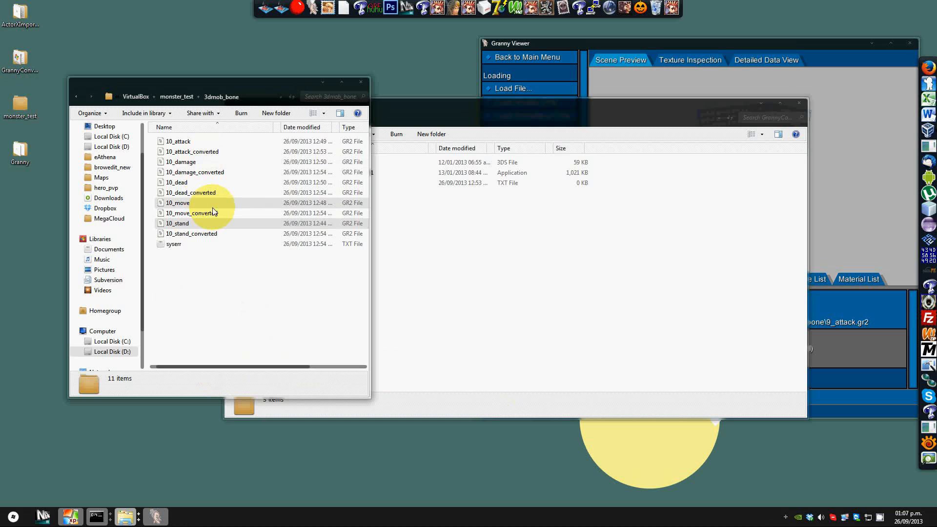
left_click(249, 171)
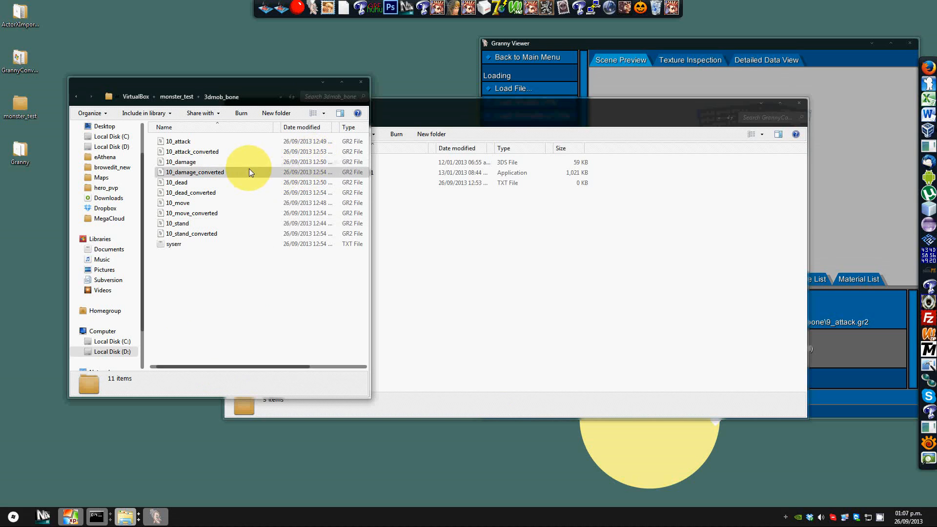
left_click_drag(263, 85, 244, 49)
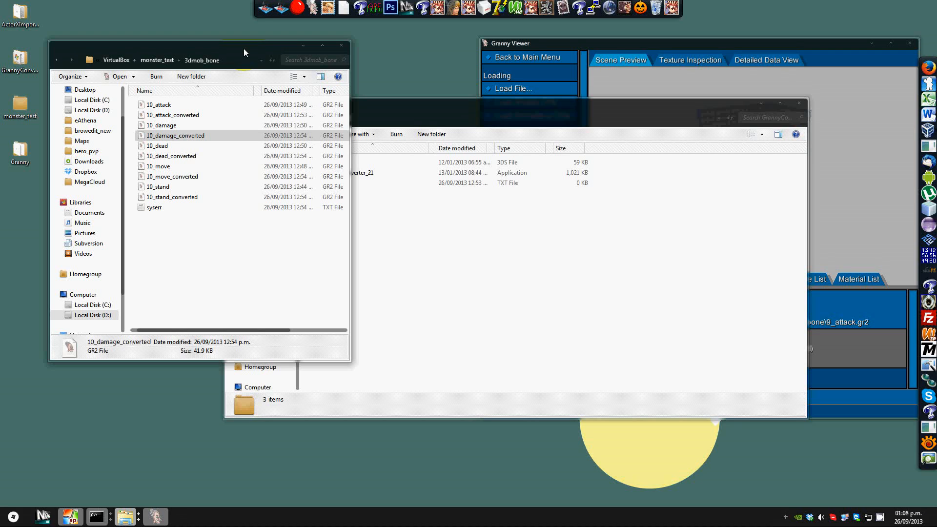
left_click_drag(457, 111, 599, 101)
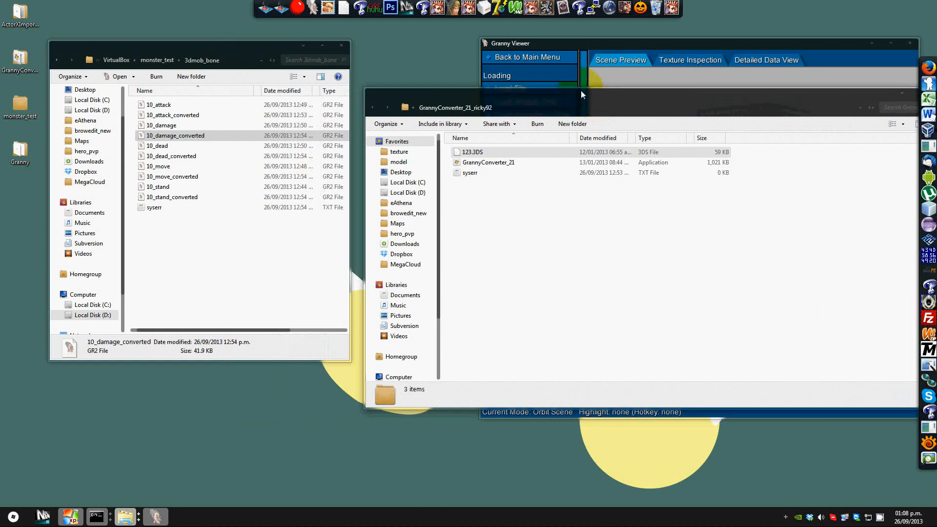
mouse_move(125, 516)
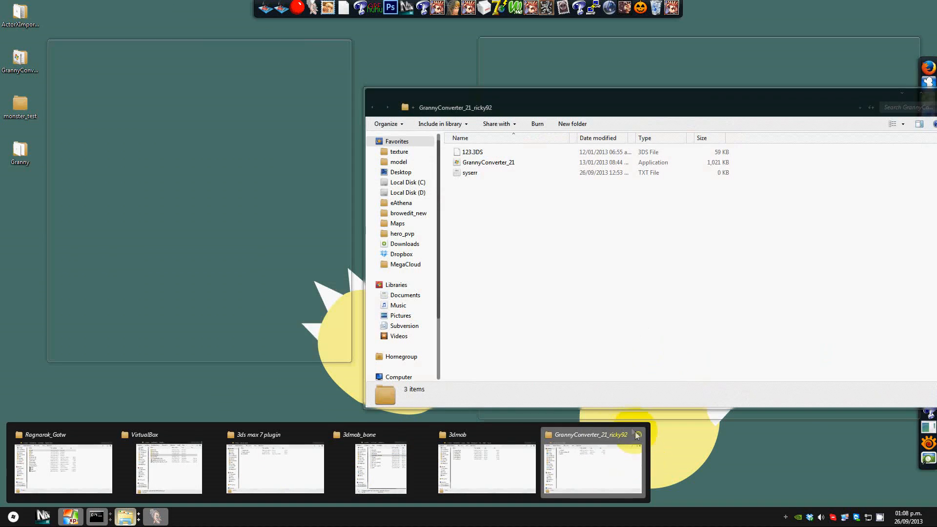
left_click(482, 199)
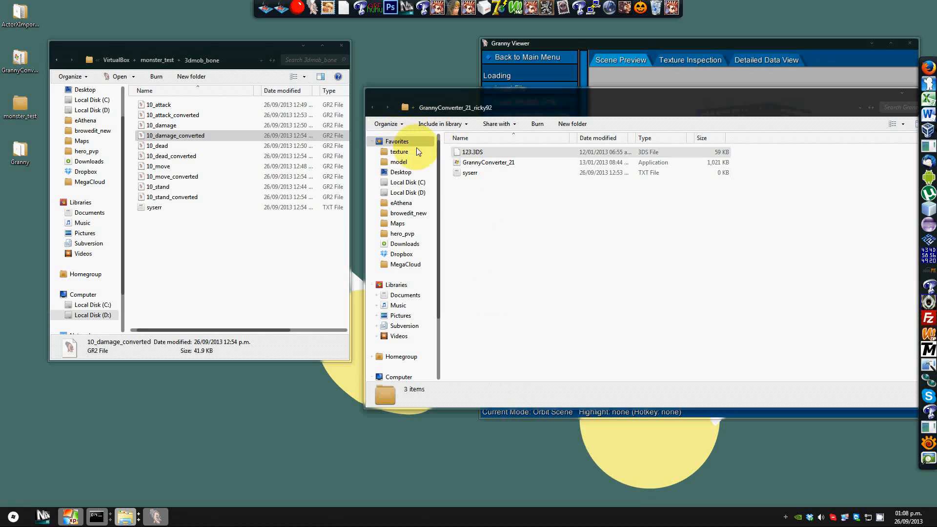
left_click(398, 223)
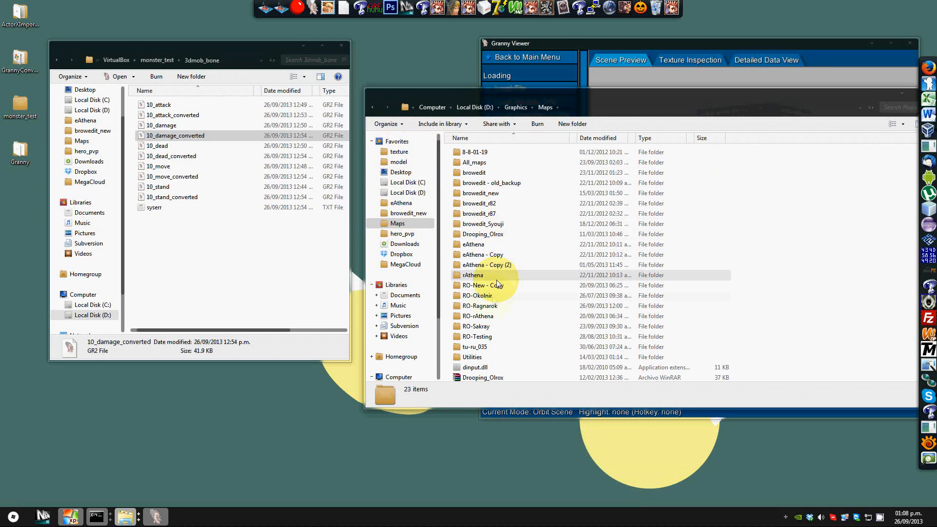
double_click(487, 305)
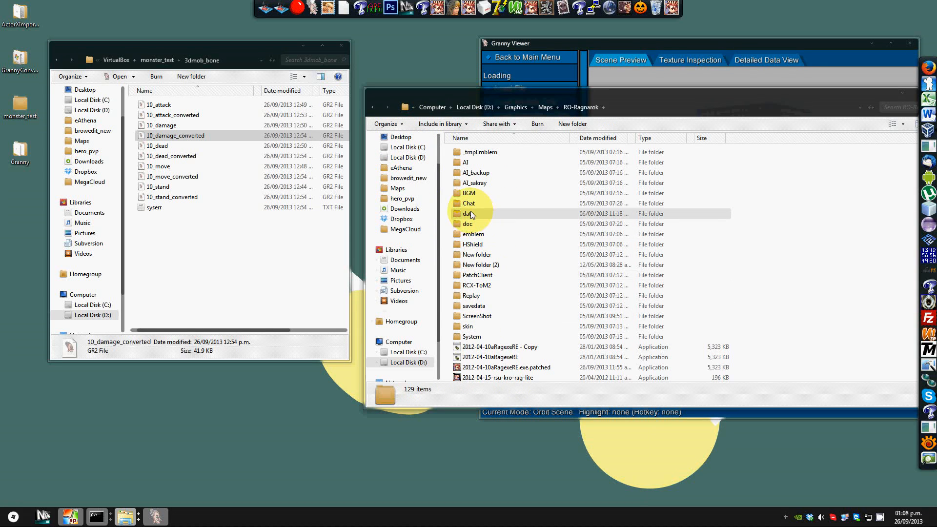
double_click(470, 213)
double_click(475, 173)
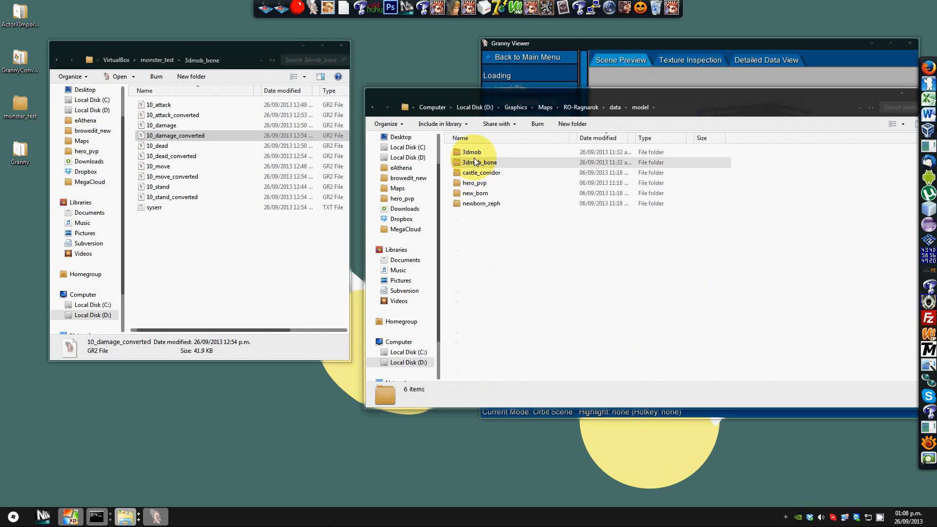
double_click(473, 151)
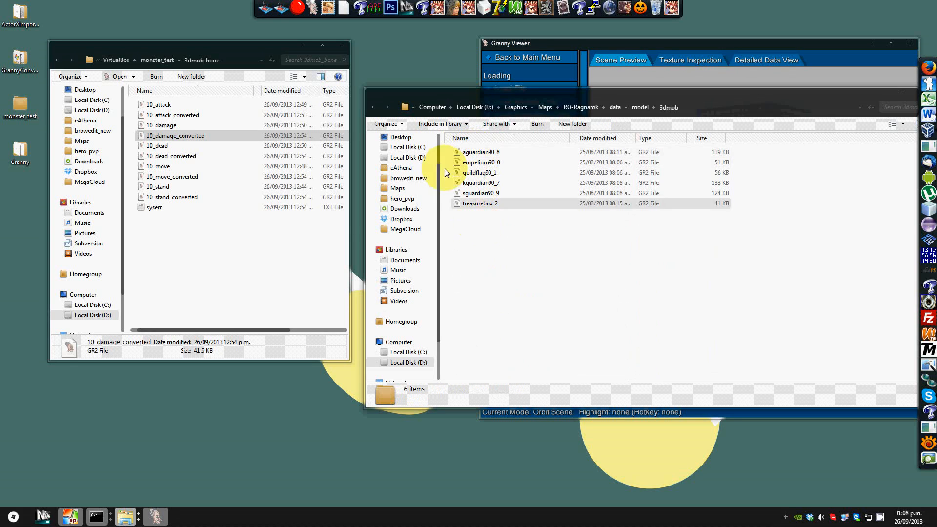
Step: Copy greenmob90_10_converted from monster_test\3dmob into the RO-Ragnarok model 3dmob folder
left_click(163, 59)
left_click(152, 105)
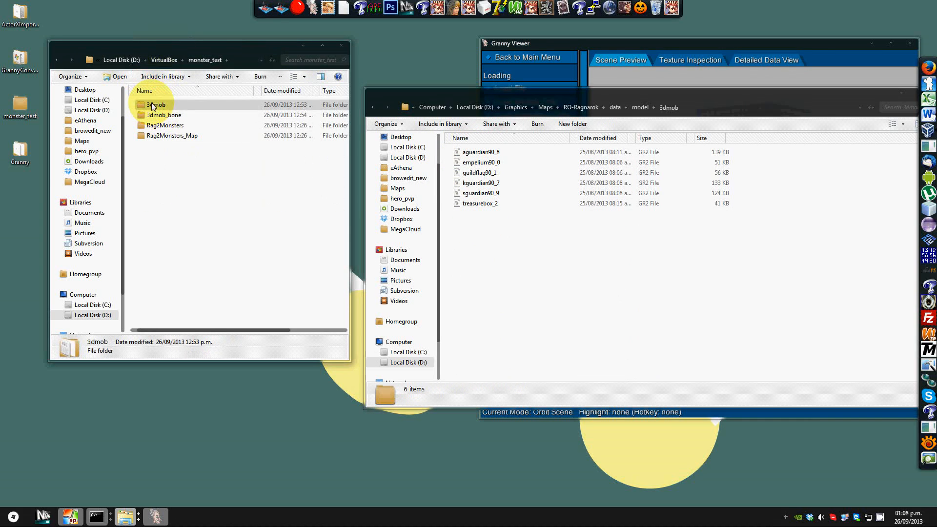
double_click(153, 105)
left_click(163, 107)
left_click(189, 116)
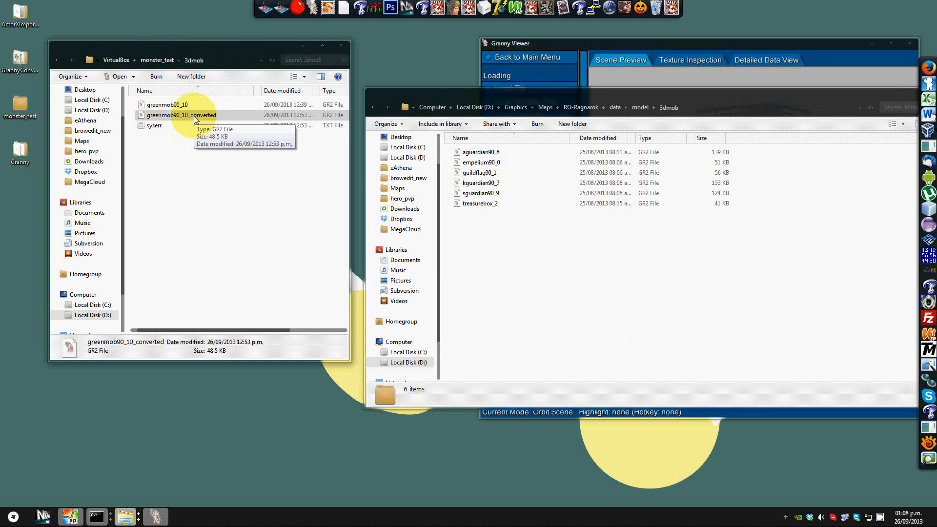
left_click(541, 259)
key("ctrl+v")
Step: Rename the pasted file to greenmob90_10
key("F2")
left_click(509, 172)
left_click_drag(510, 173, 555, 169)
key("BackSpace")
key("BackSpace")
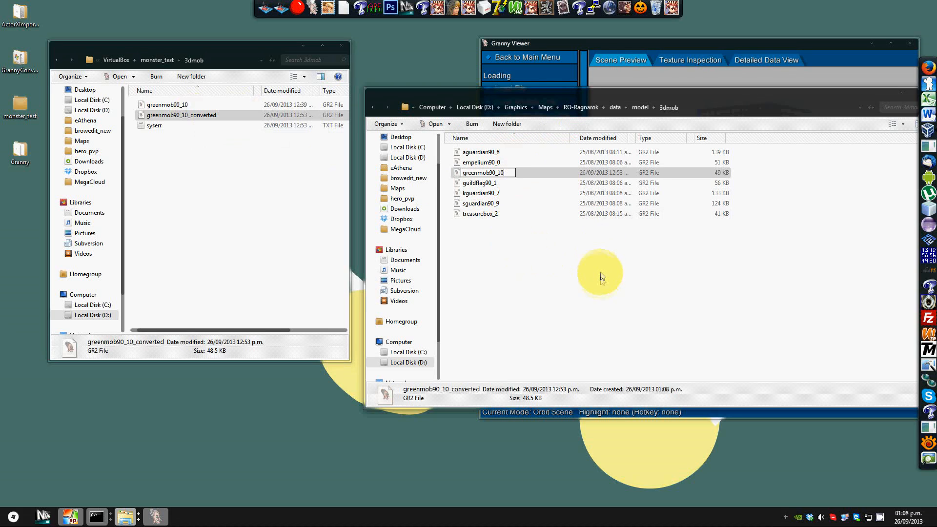
left_click(600, 277)
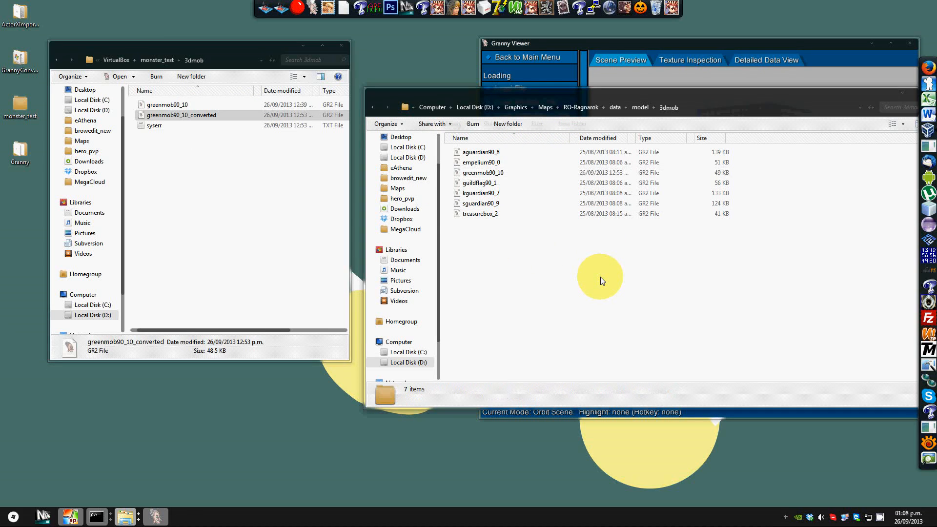
Step: Open sguardian90_9 and greenmob90_10 in Granny Viewer to compare them, then close both viewers
left_click_drag(533, 90, 484, 98)
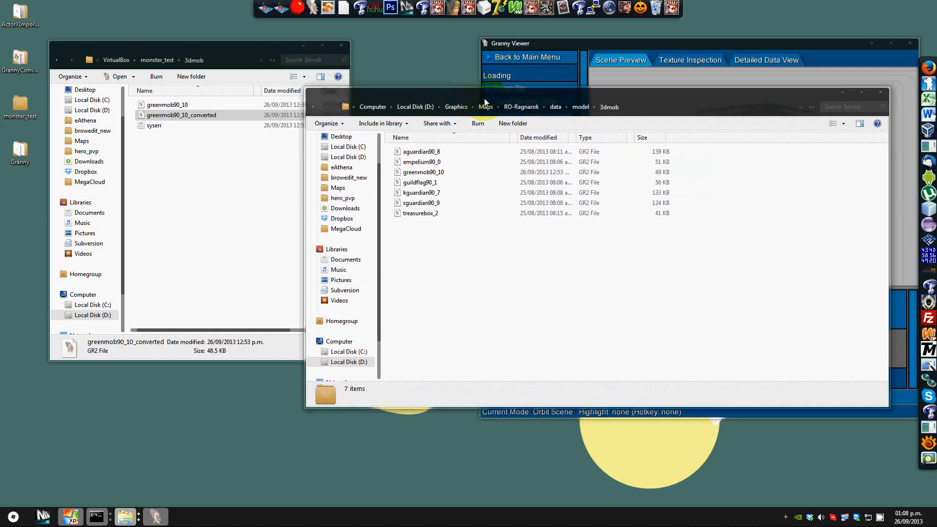
left_click(464, 176)
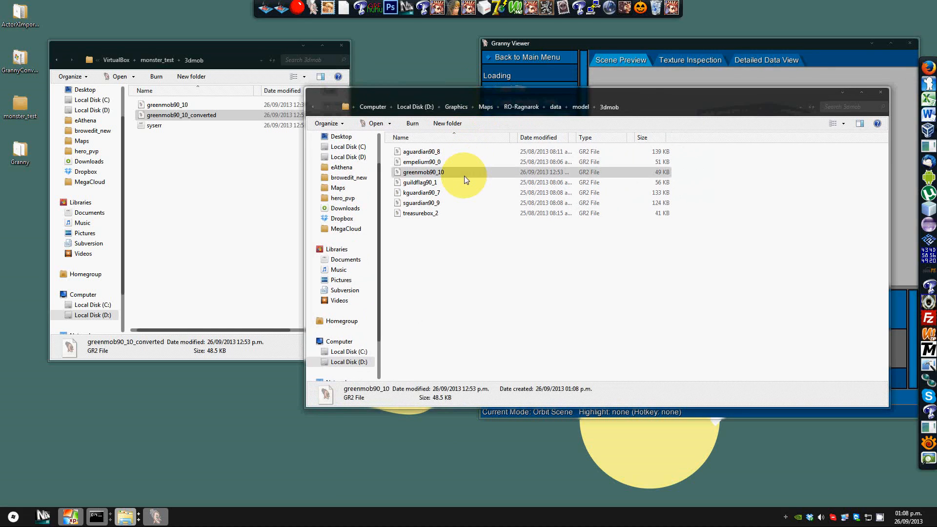
double_click(432, 204)
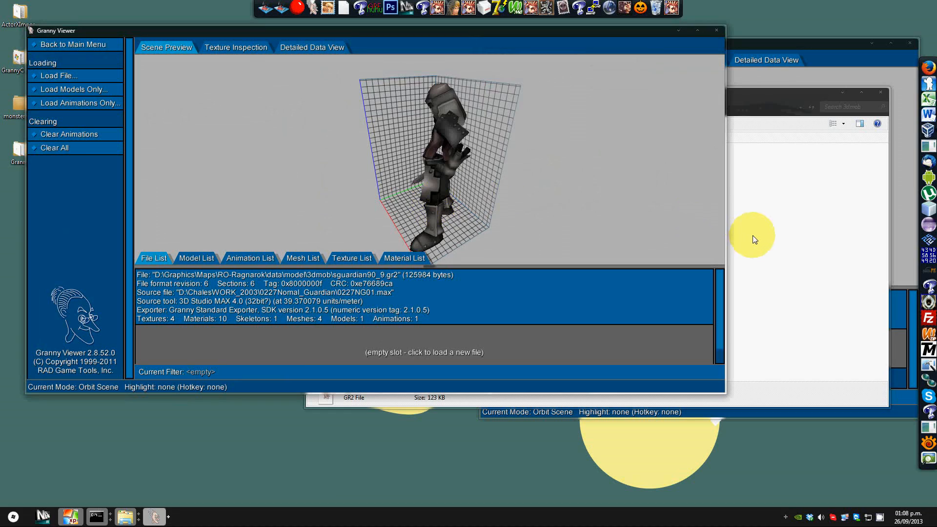
left_click(752, 235)
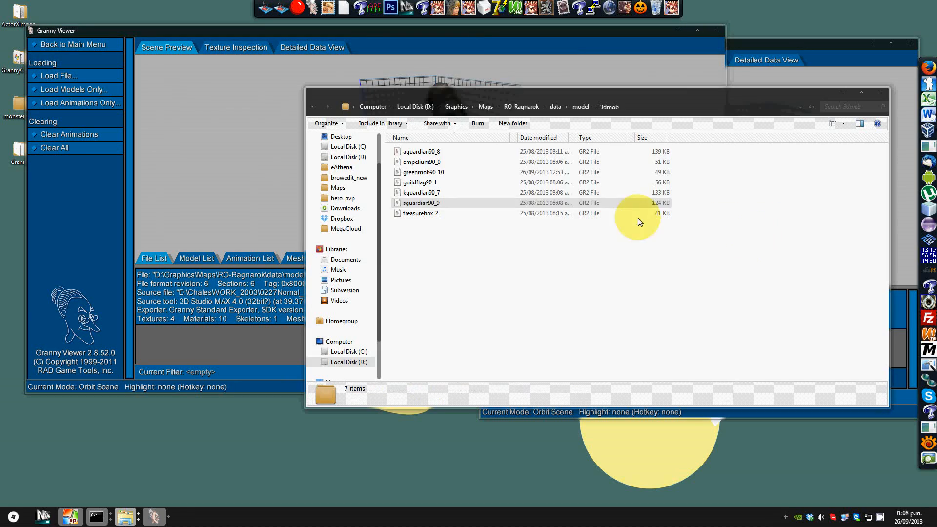
double_click(445, 171)
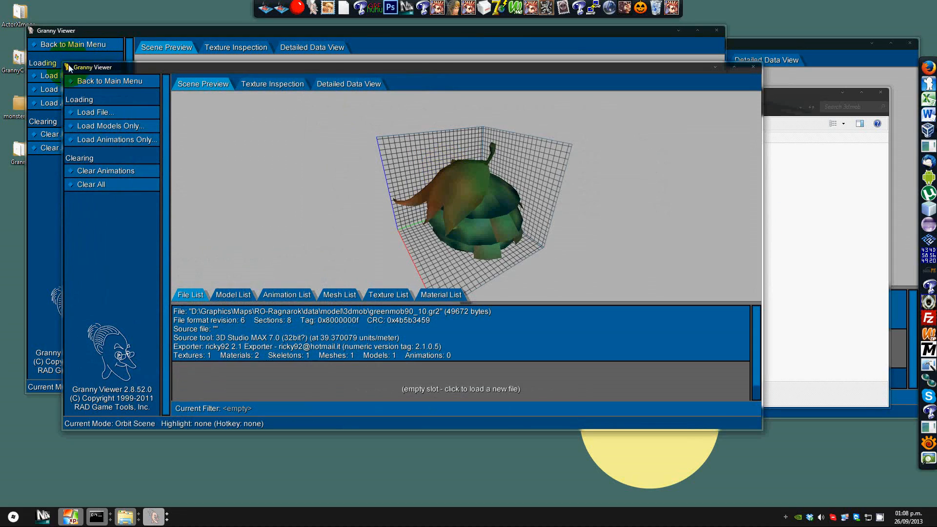
left_click_drag(65, 66, 390, 76)
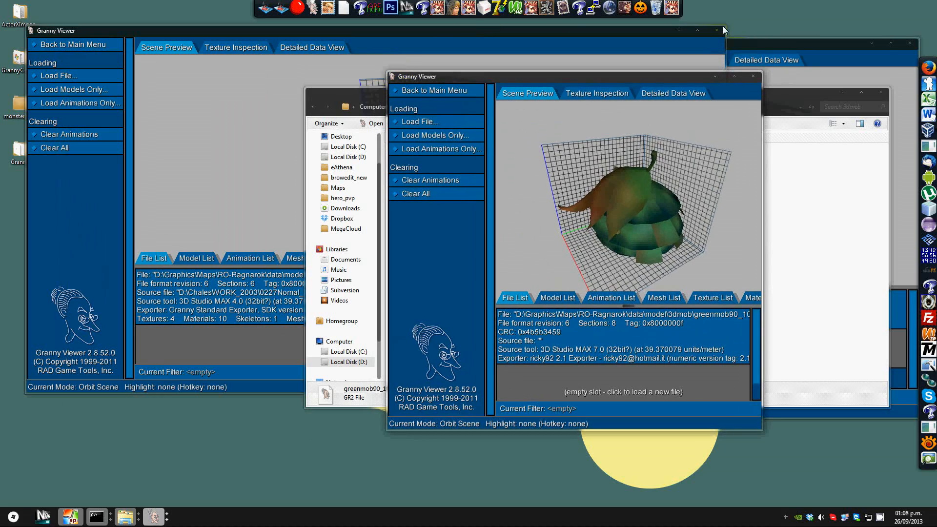
left_click_drag(725, 25, 419, 34)
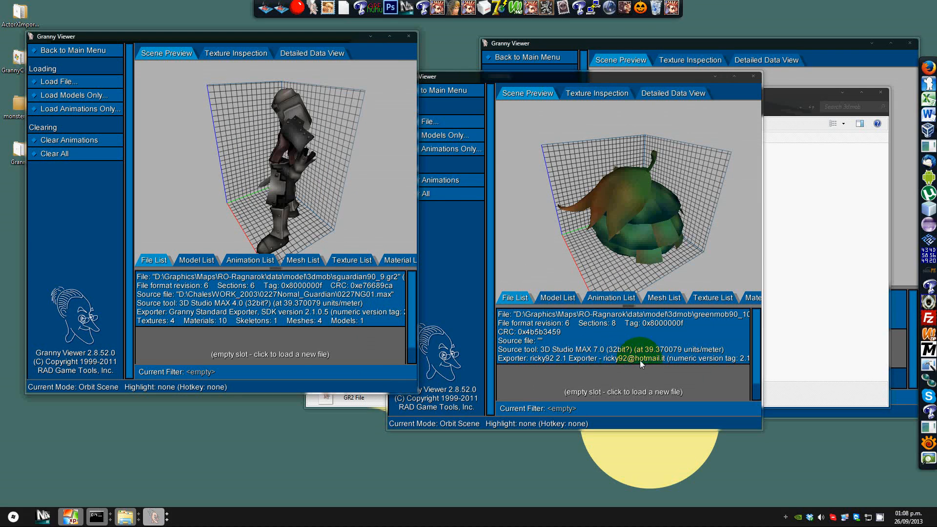
left_click_drag(762, 358, 871, 359)
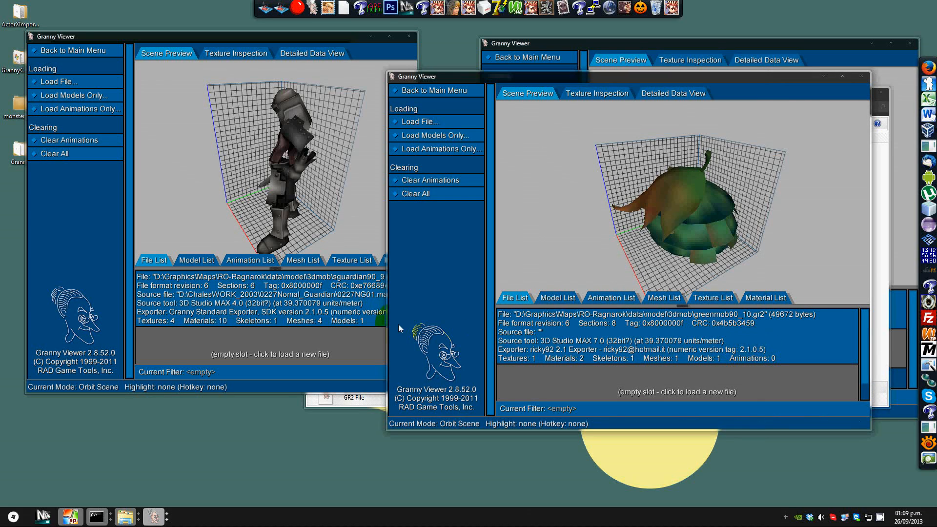
left_click(360, 327)
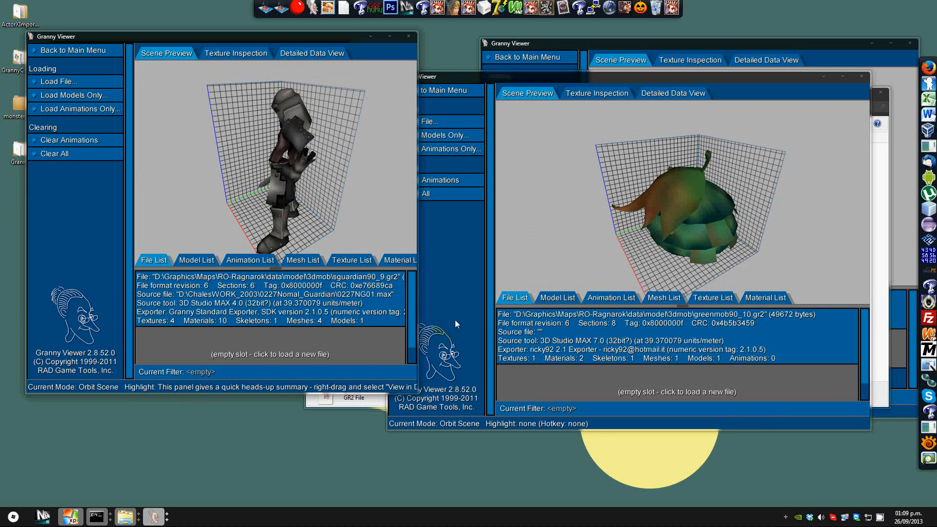
left_click(411, 37)
left_click(861, 76)
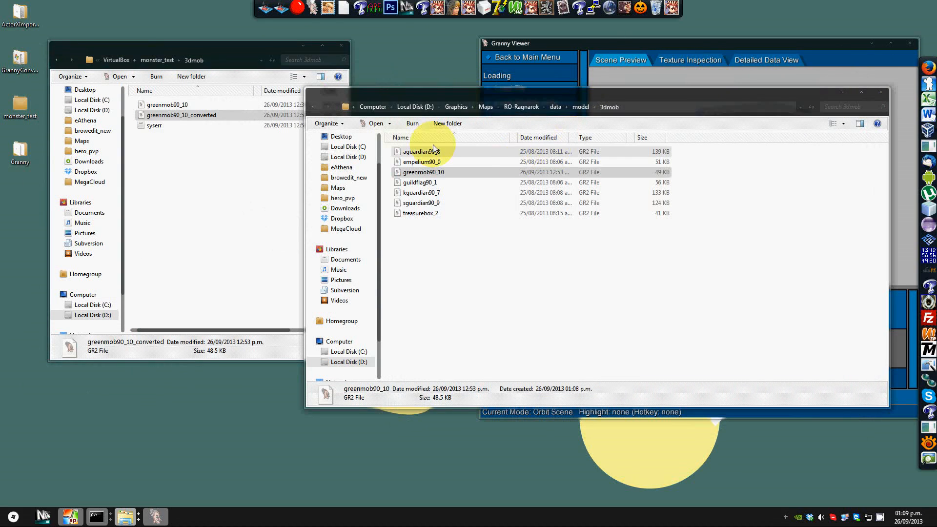
Step: Copy the five converted animation files from monster_test\3dmob_bone into the RO-Ragnarok model 3dmob_bone folder
left_click(312, 107)
double_click(424, 161)
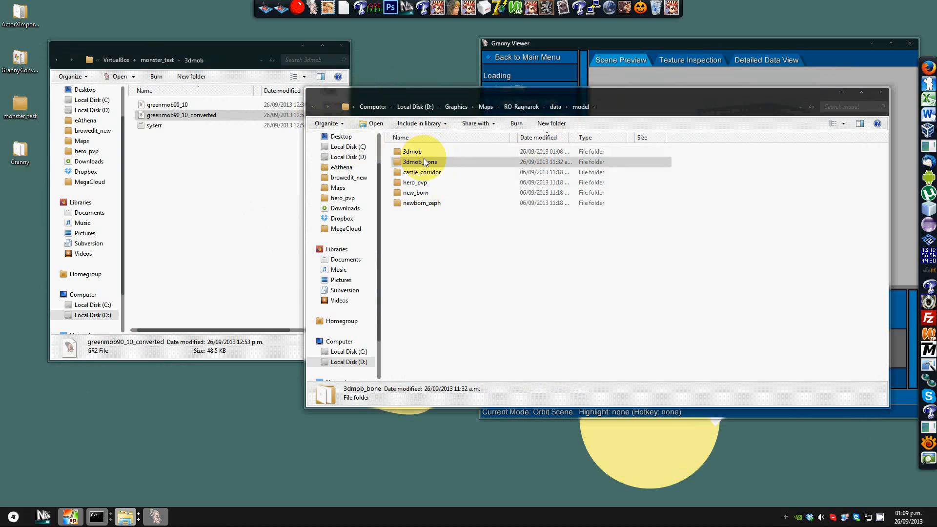
left_click(57, 60)
double_click(147, 116)
left_click(171, 119)
left_click(177, 135, "ctrl")
left_click(183, 155, "ctrl")
left_click(190, 176, "ctrl")
left_click_drag(194, 201, 476, 344, "ctrl")
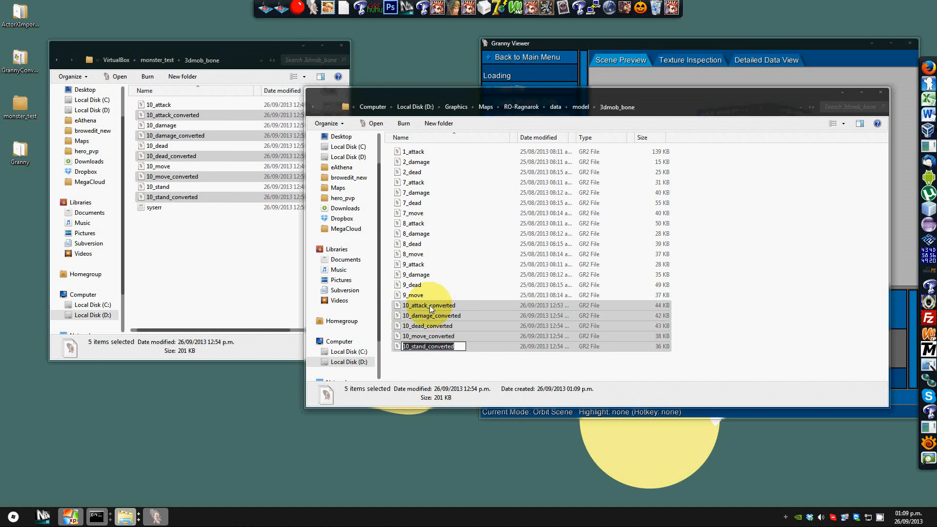
Step: Rename the copied animations to 10_attack, 10_damage, 10_dead, 10_move and 10_stand by removing the _converted suffix
left_click(429, 305)
left_click(431, 303)
key("BackSpace")
key("BackSpace")
key("BackSpace")
left_click_drag(431, 304, 484, 315)
key("Return")
left_click(440, 317)
key("F2")
key("BackSpace")
key("Return")
left_click(432, 328)
key("F2")
left_click_drag(424, 326, 490, 328)
key("BackSpace")
key("Return")
left_click(430, 338)
key("F2")
left_click_drag(425, 336, 482, 347)
key("BackSpace")
key("Return")
left_click(431, 347)
key("F2")
key("BackSpace")
key("Return")
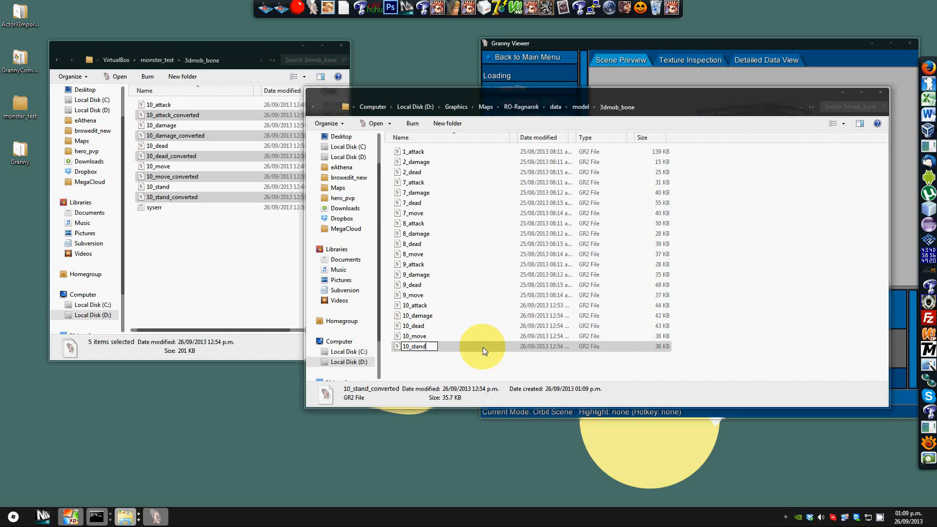
left_click(484, 315)
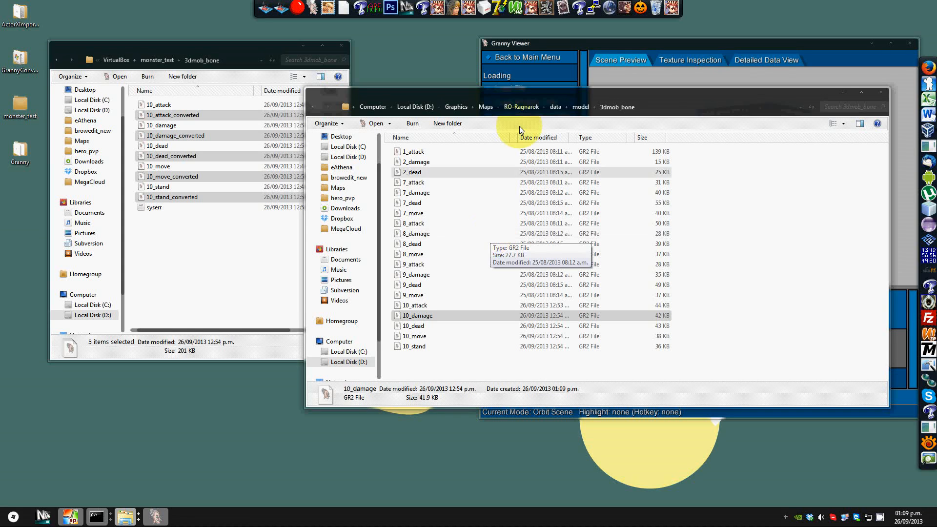
Step: Navigate to data\luafiles514\lua files\datainfo in the RO-Ragnarok folder and open npcidentity.lua with Notepad++
left_click(580, 106)
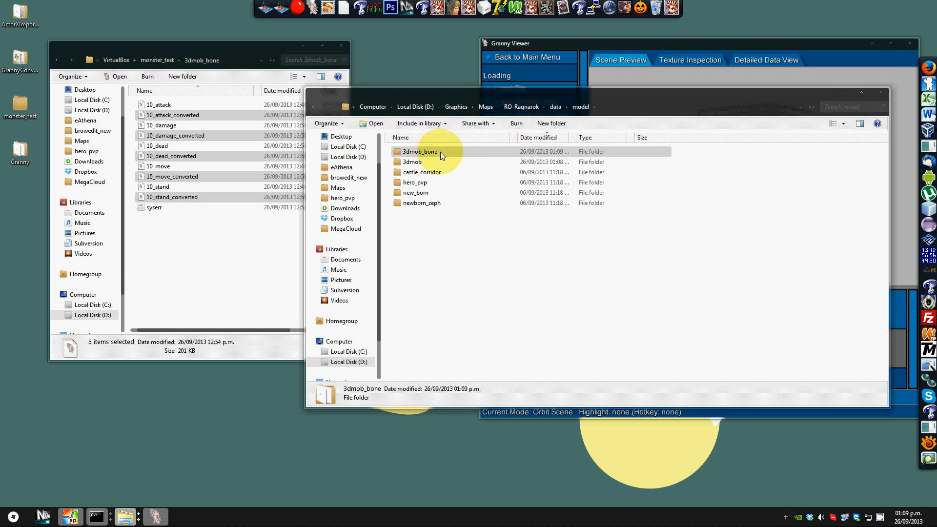
left_click(556, 106)
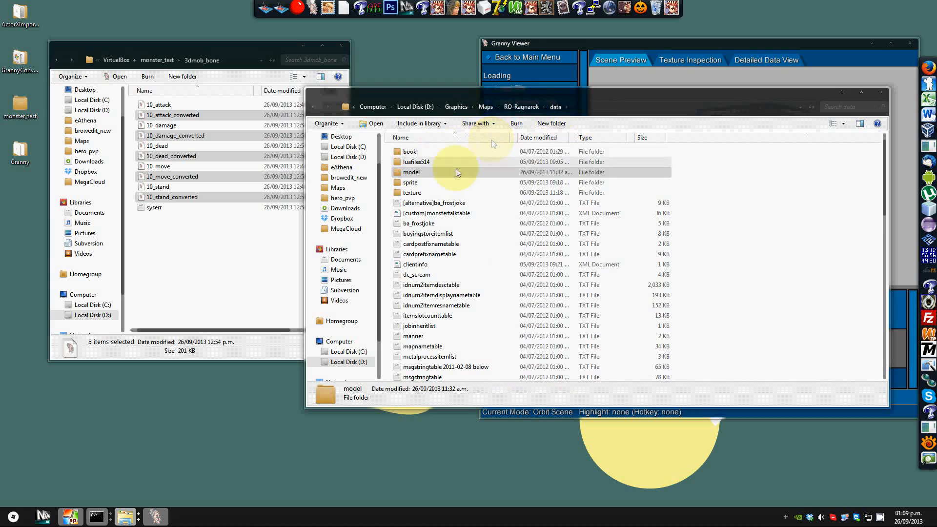
double_click(416, 162)
double_click(412, 151)
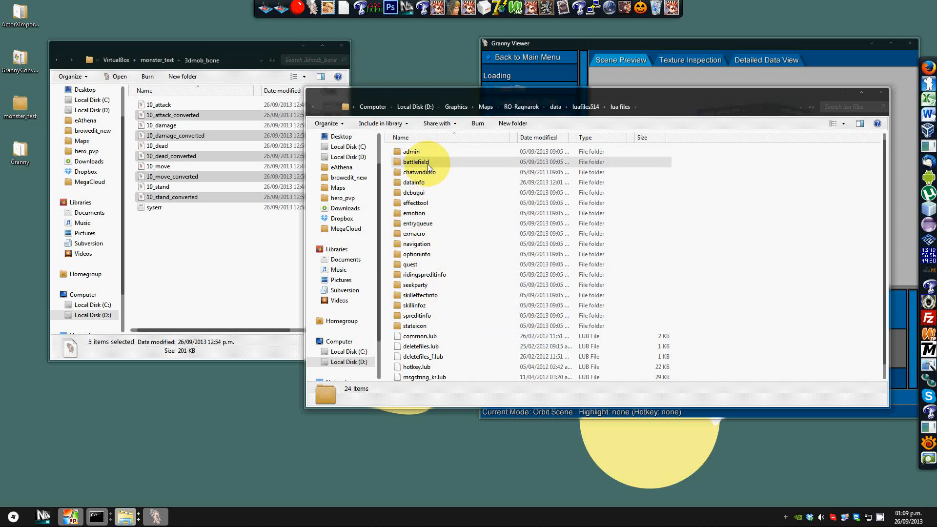
double_click(414, 152)
key("BackSpace")
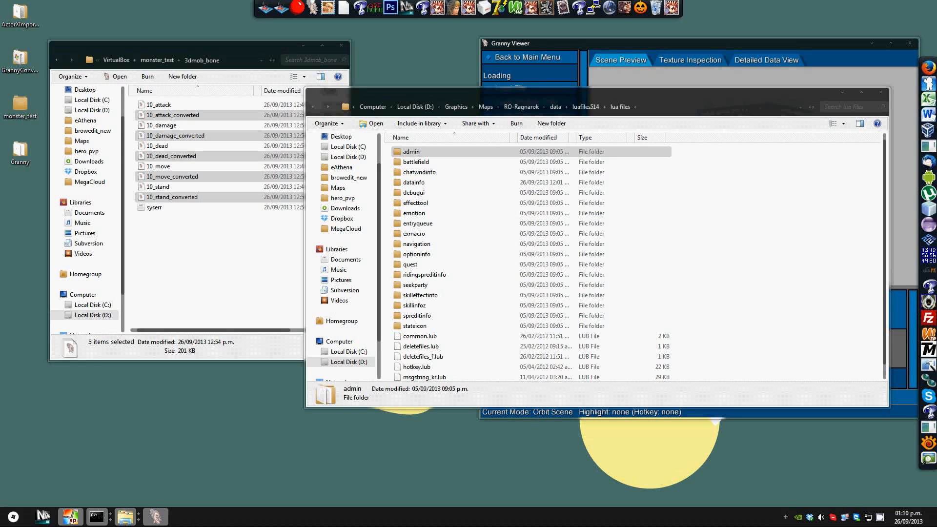
double_click(418, 183)
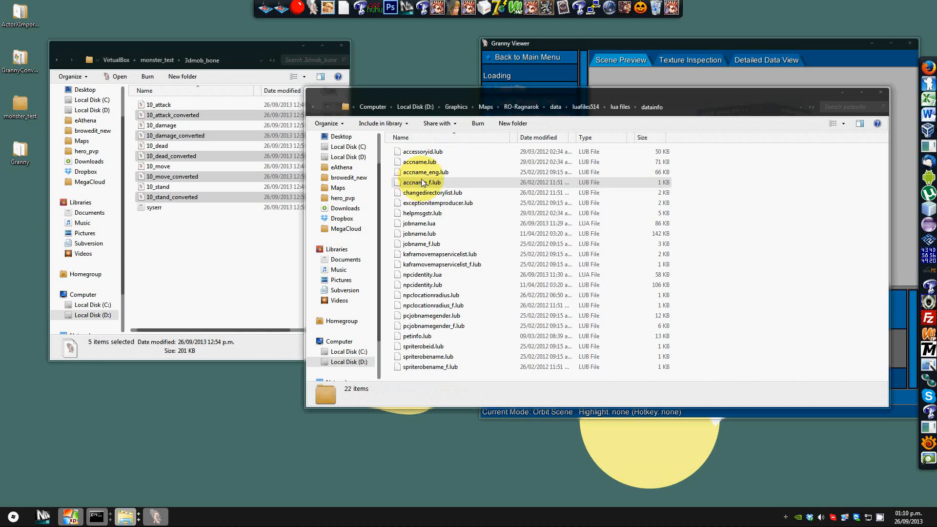
left_click(439, 276)
right_click(436, 276)
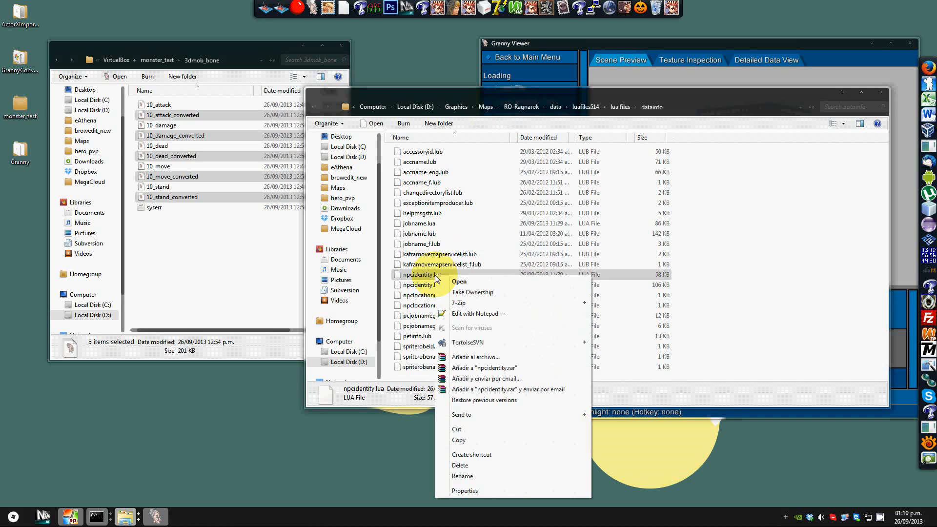
left_click(467, 311)
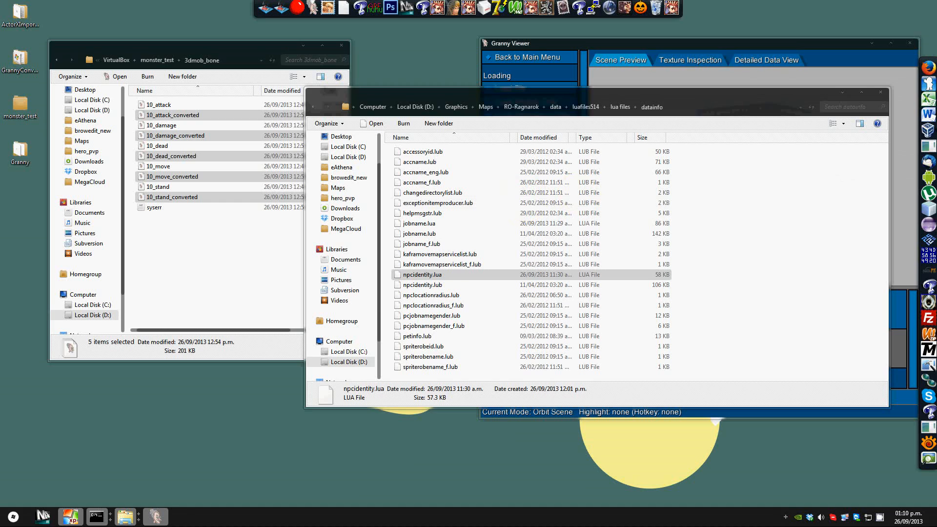
Step: Duplicate the JT_4_F_TAEKWON entry as a new last line of the npcidentity table and align its indentation
left_click_drag(793, 115, 779, 425)
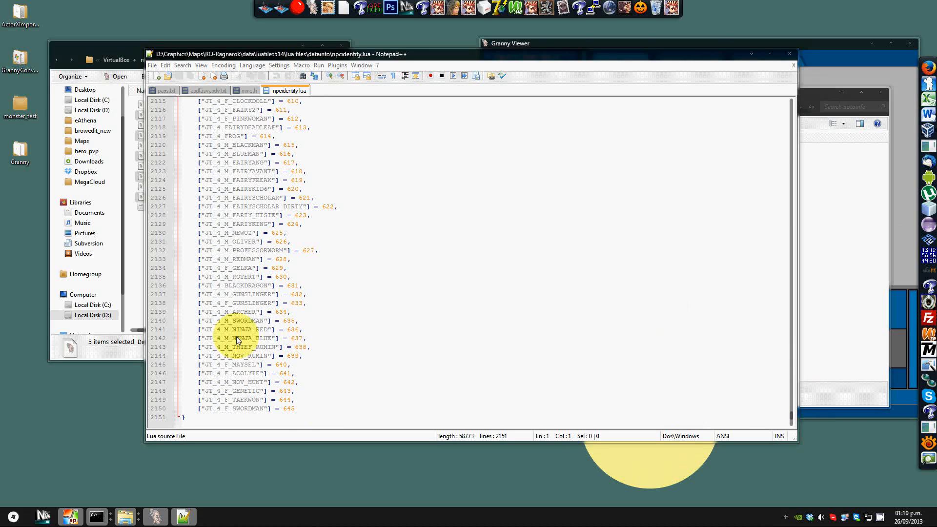
left_click(277, 392)
left_click_drag(296, 399, 172, 399)
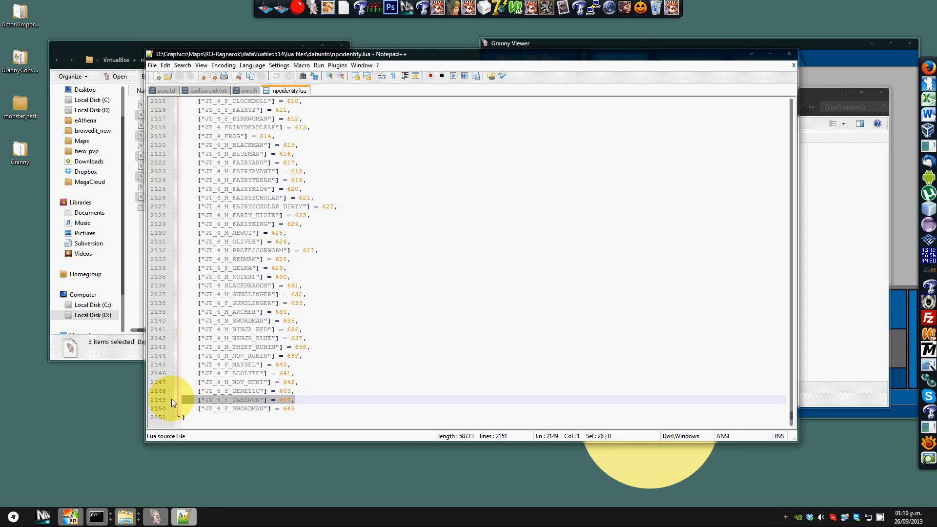
key("ctrl+c")
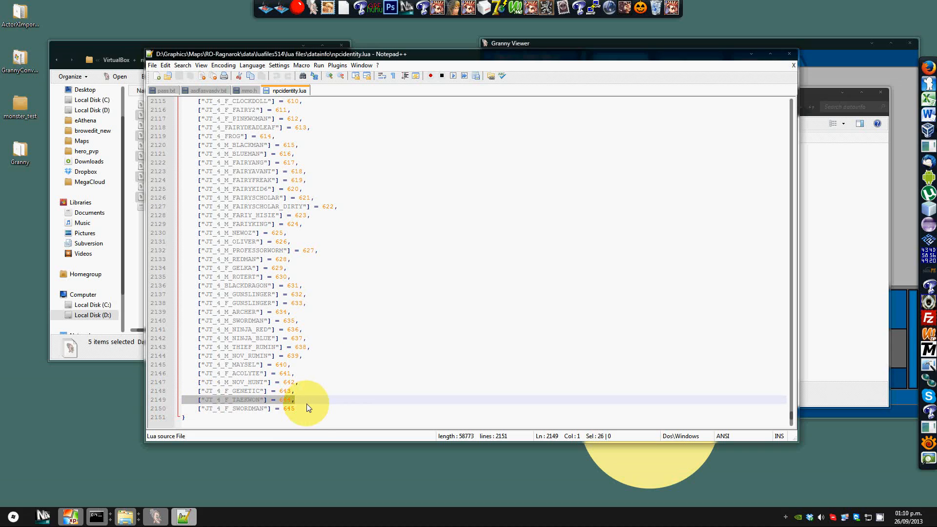
left_click(303, 407)
key("Return")
key("ctrl+v")
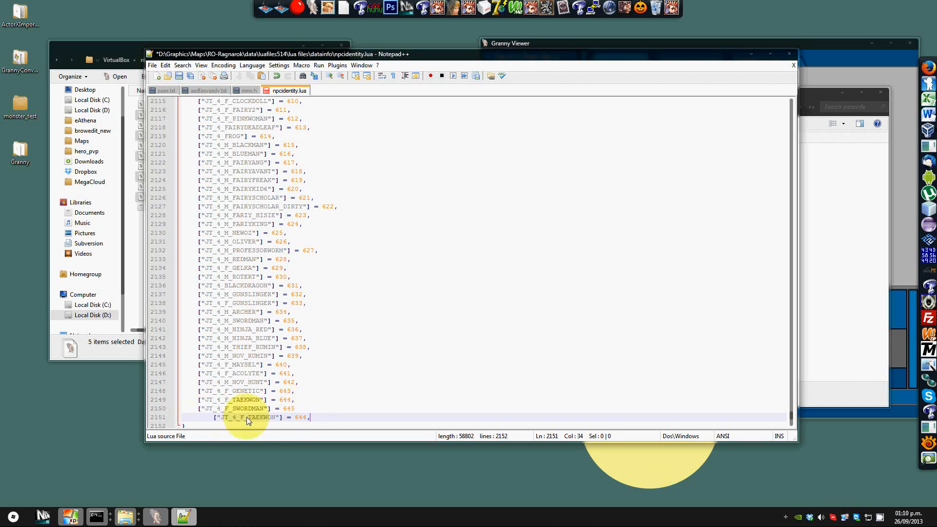
left_click(213, 417)
key("BackSpace")
key("BackSpace")
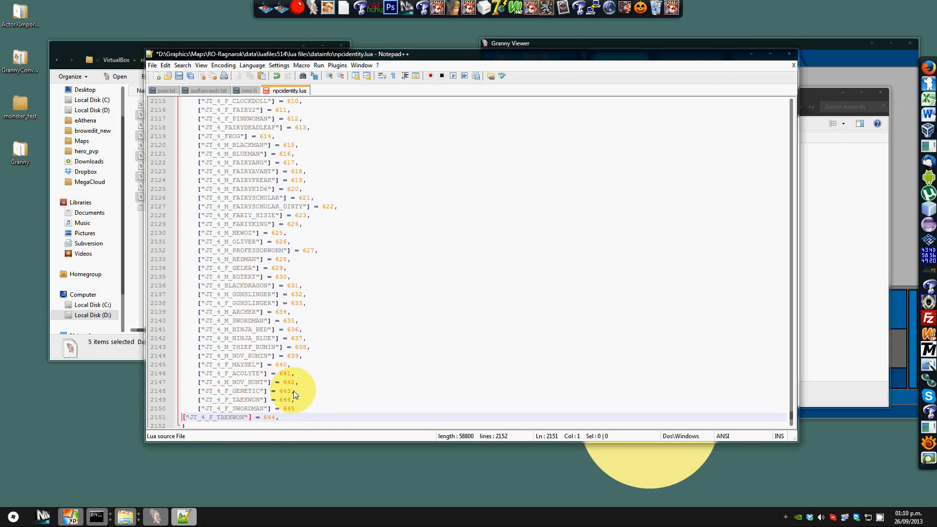
key("Tab")
scroll(311, 366, "down", 1)
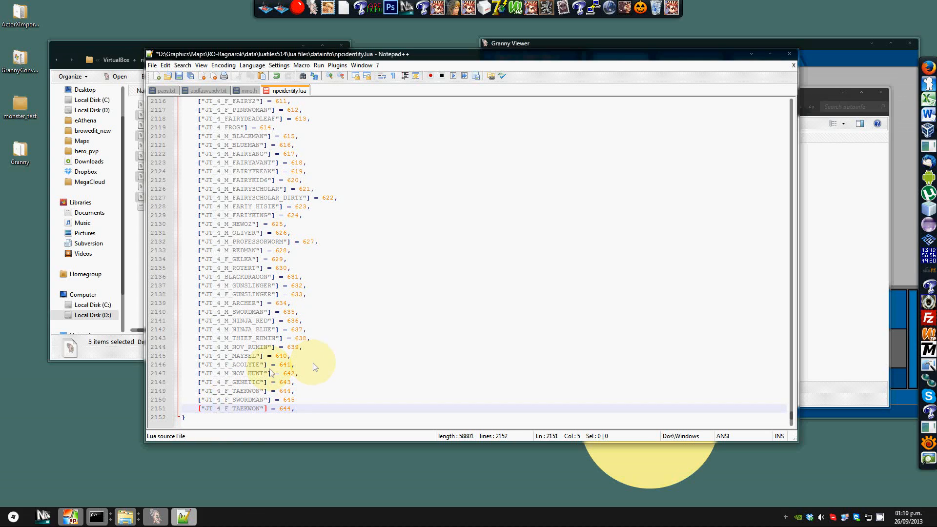
Step: Change the new entry to ["JT_GREEN_MOB"] = 2500, add the missing comma after the line above, and save the file
left_click_drag(219, 411, 258, 409)
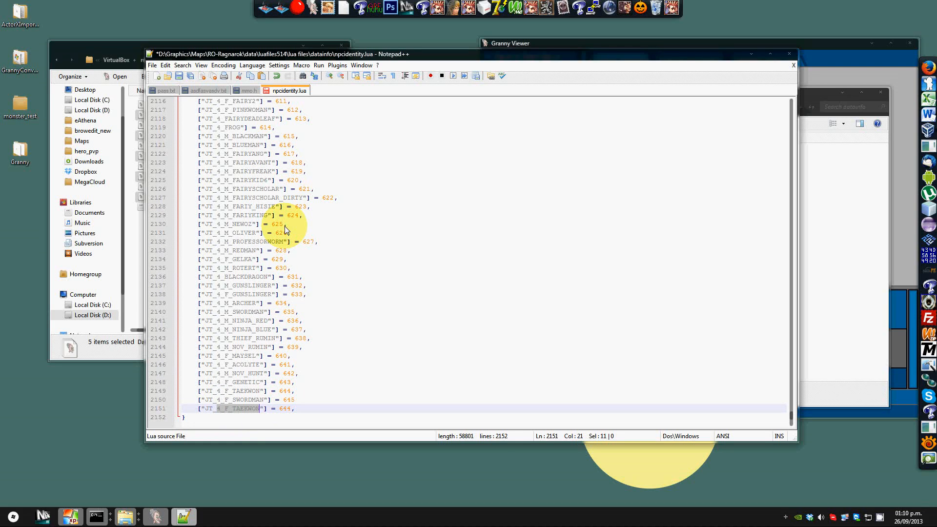
type("GREE")
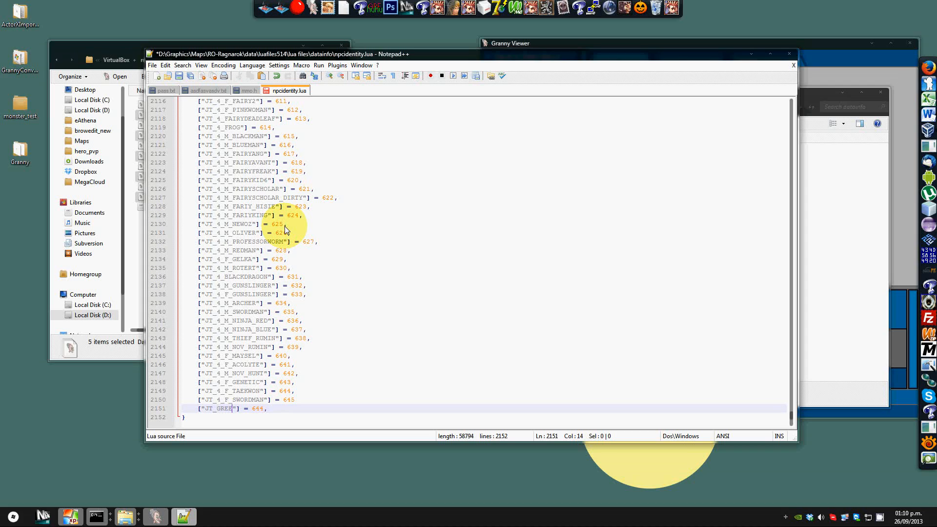
type("N_MOB")
key("Right")
key("Left")
key("shift+Right")
key("shift+Right")
key("shift+Right")
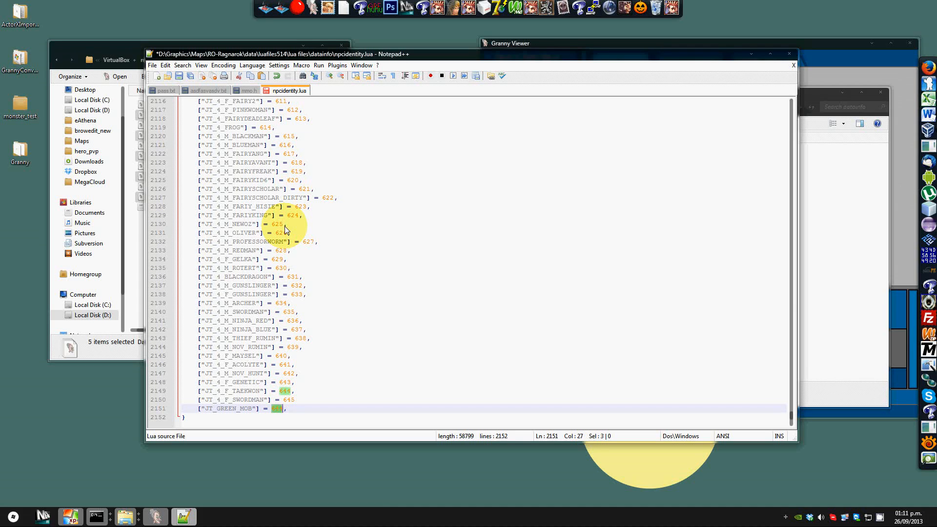
type("2500")
key("shift+Left")
key("BackSpace")
key("Up")
type(",")
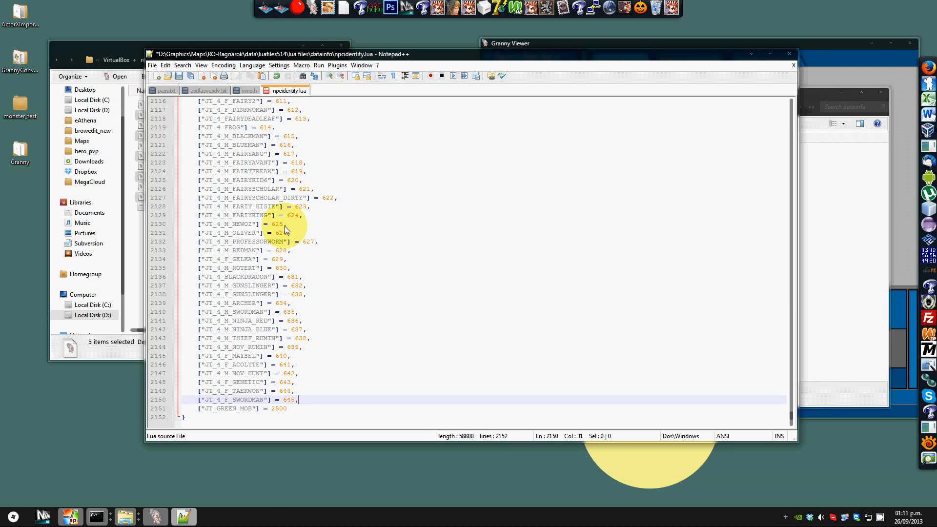
left_click(294, 409)
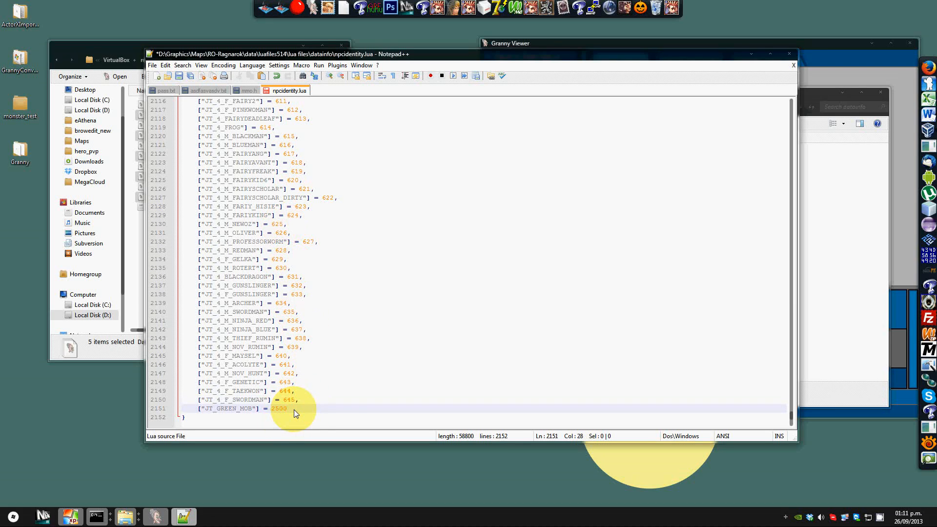
left_click(179, 76)
Step: Switch to the datainfo folder, sort it by date modified, and open jobname.lua with Notepad++
left_click(139, 265)
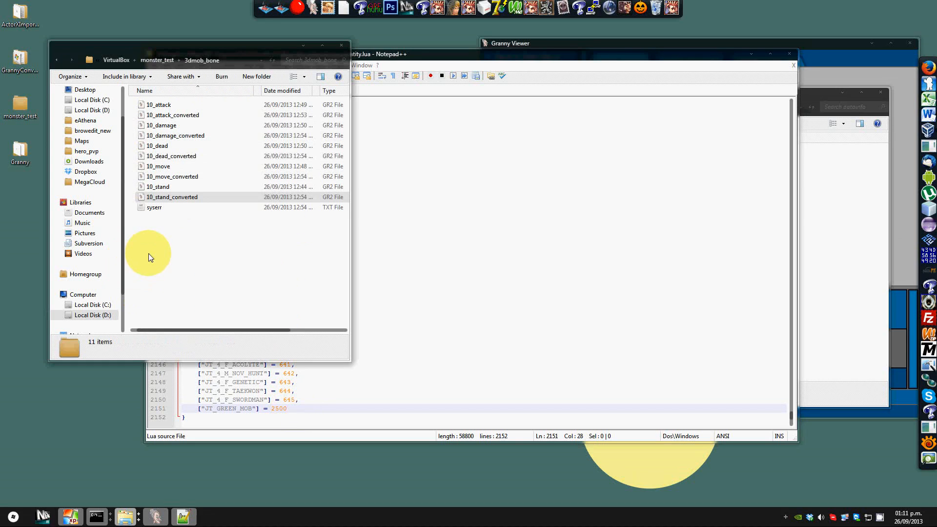
mouse_move(127, 521)
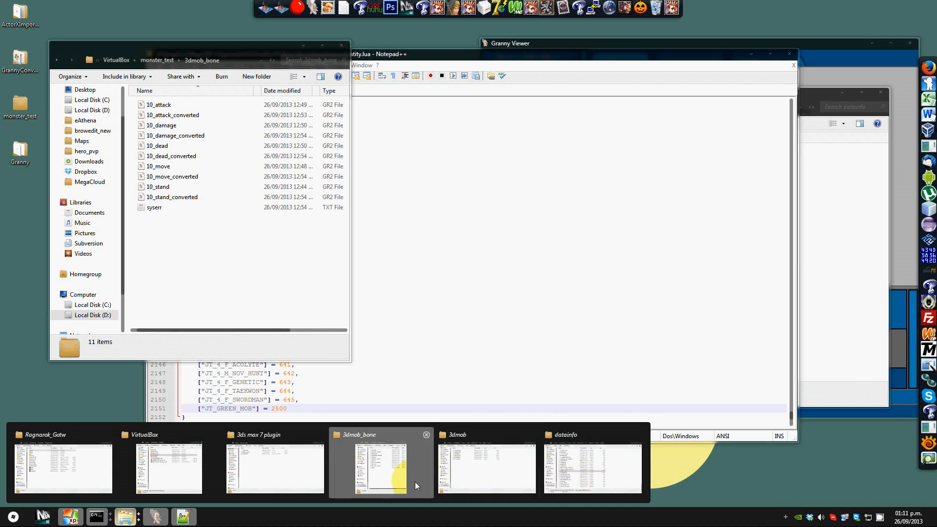
left_click(591, 465)
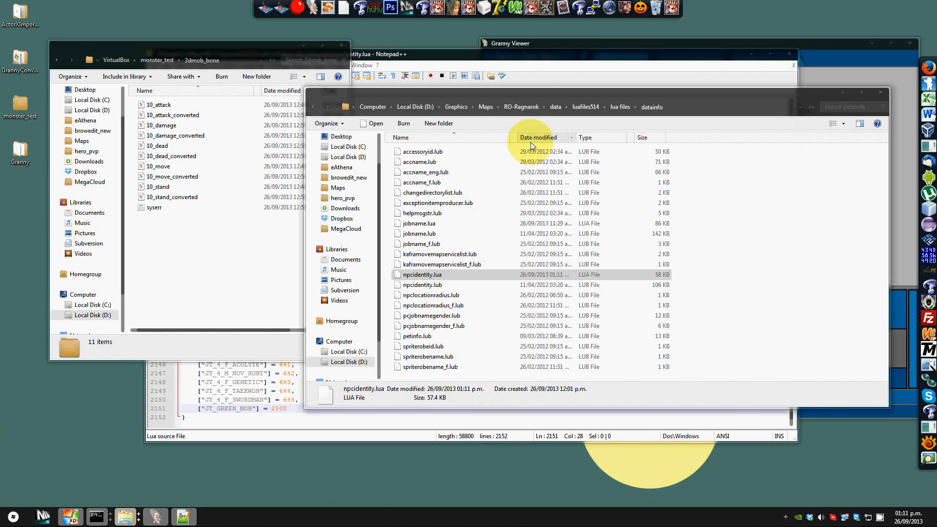
left_click(526, 139)
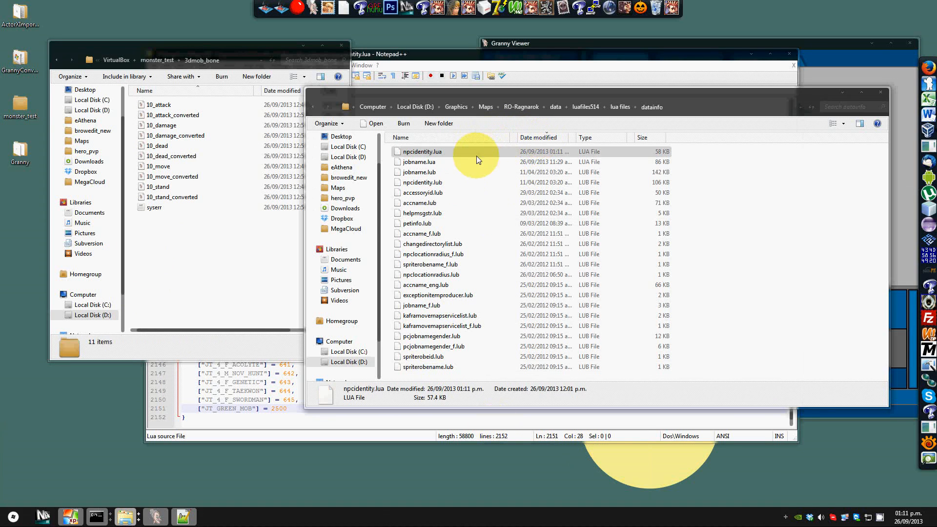
right_click(414, 163)
left_click(450, 202)
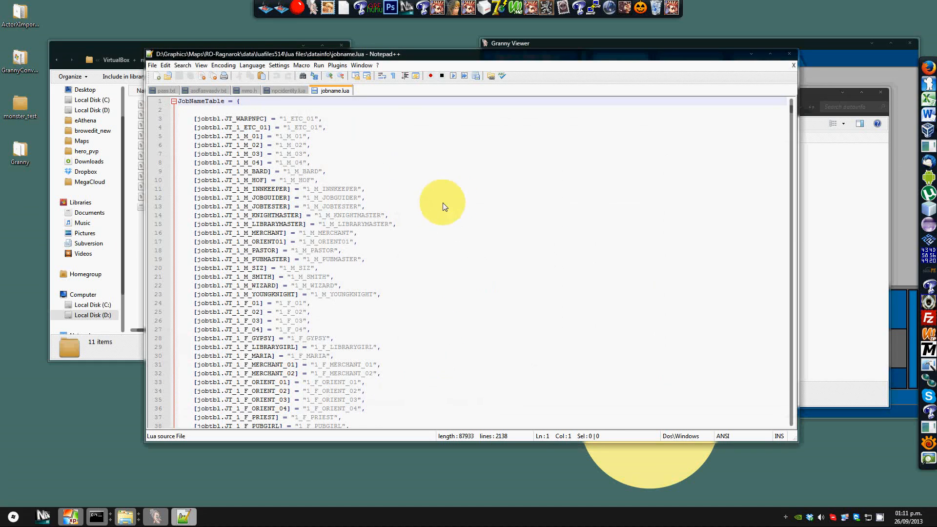
Step: Duplicate the last JT_TREASURE_BOX_TE_10 line at the end of the jobname table, adding a comma to the preceding line
left_click_drag(792, 116, 781, 442)
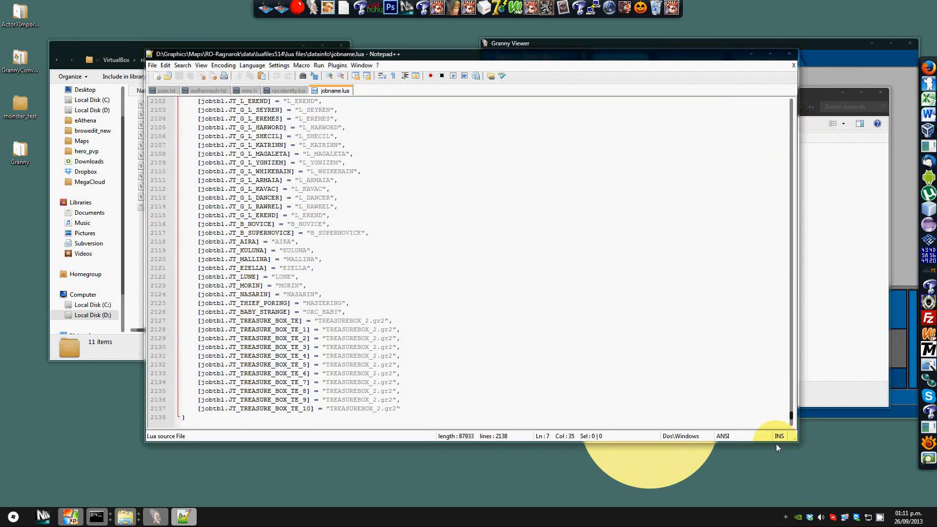
left_click_drag(409, 410, 179, 408)
key("ctrl+c")
left_click(414, 412)
type(",")
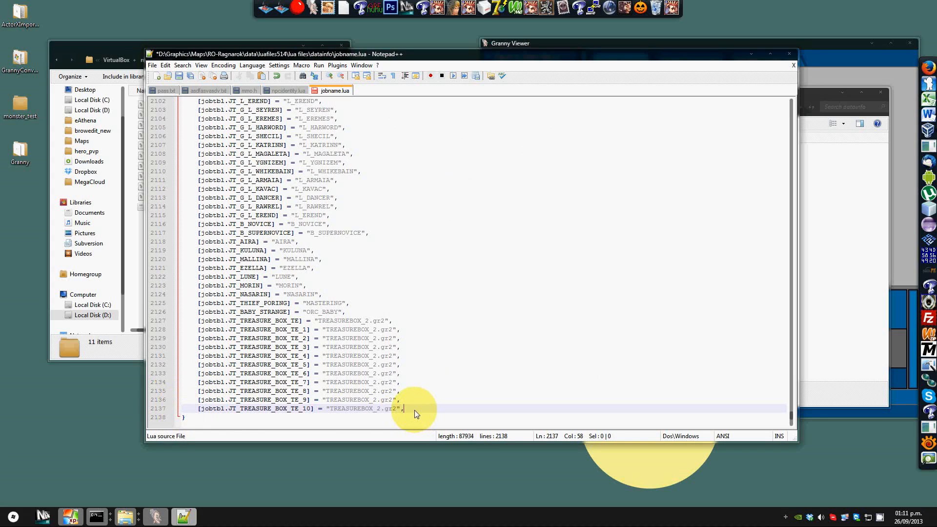
key("Return")
key("ctrl+v")
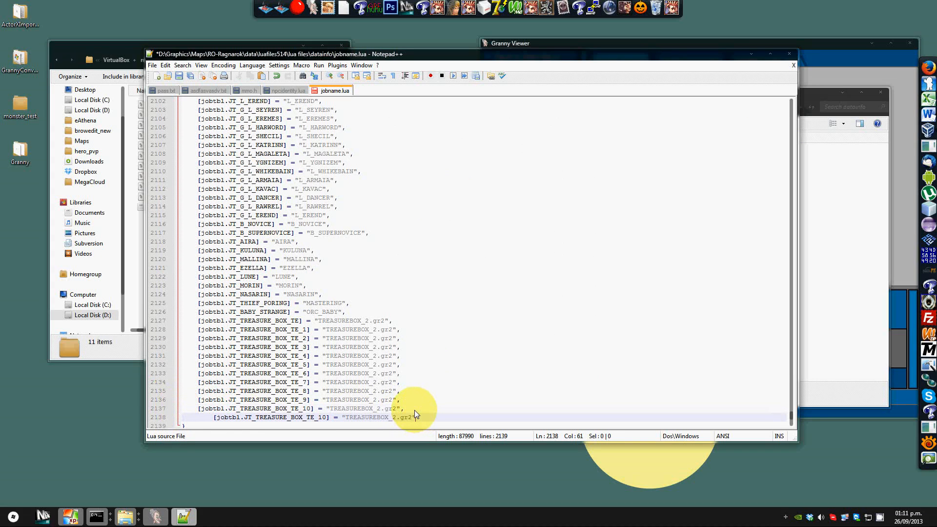
left_click(210, 417)
key("BackSpace")
Step: Rename the new entry's key to jobtbl.JT_GREEN_MOB
left_click_drag(240, 417, 299, 418)
type("GREEN_MOB")
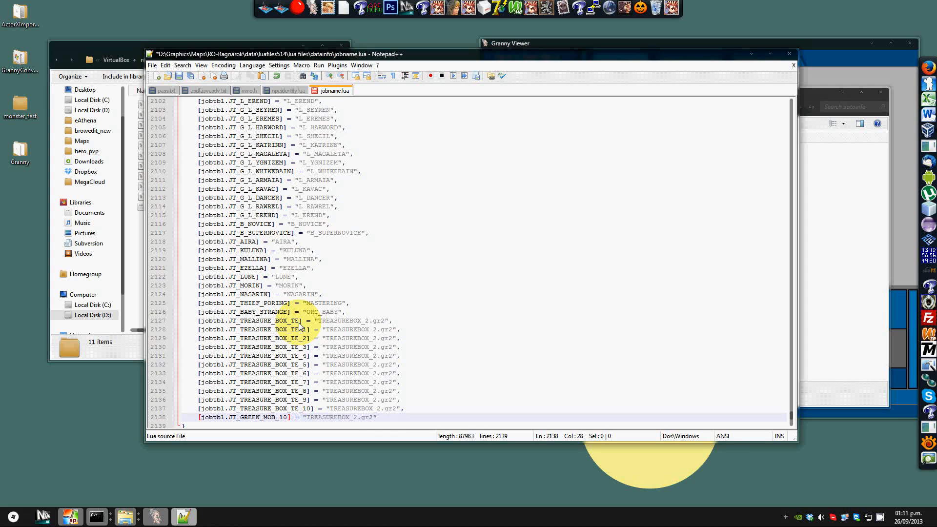
left_click(306, 421)
left_click_drag(306, 420, 345, 420)
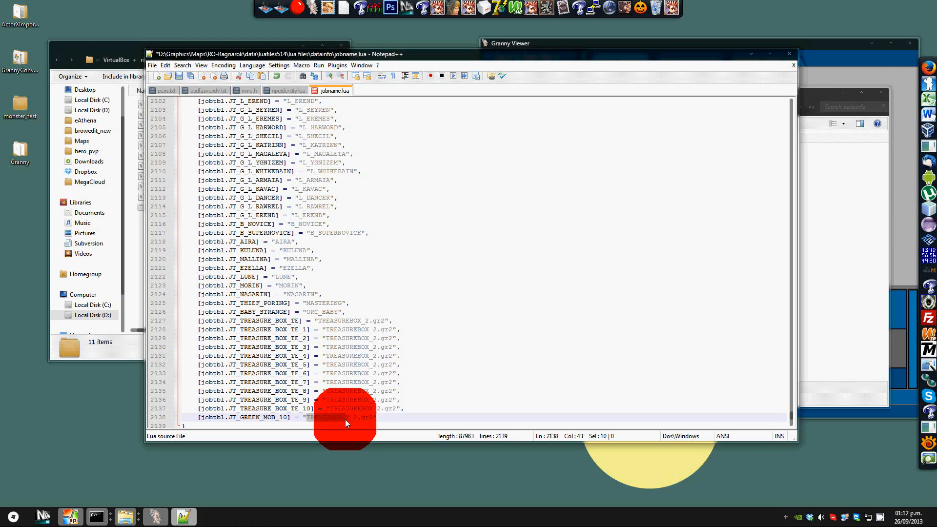
left_click_drag(344, 420, 345, 420)
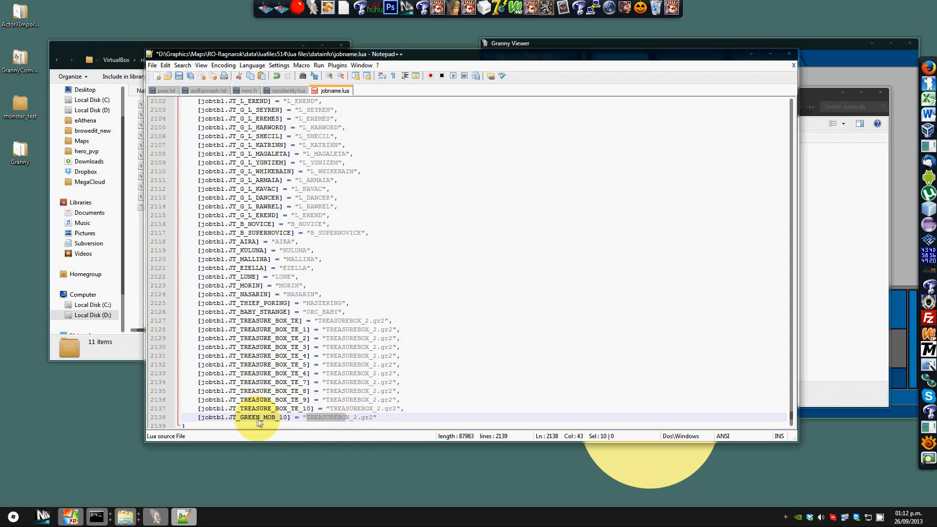
left_click(289, 418)
key("BackSpace")
key("BackSpace")
key("BackSpace")
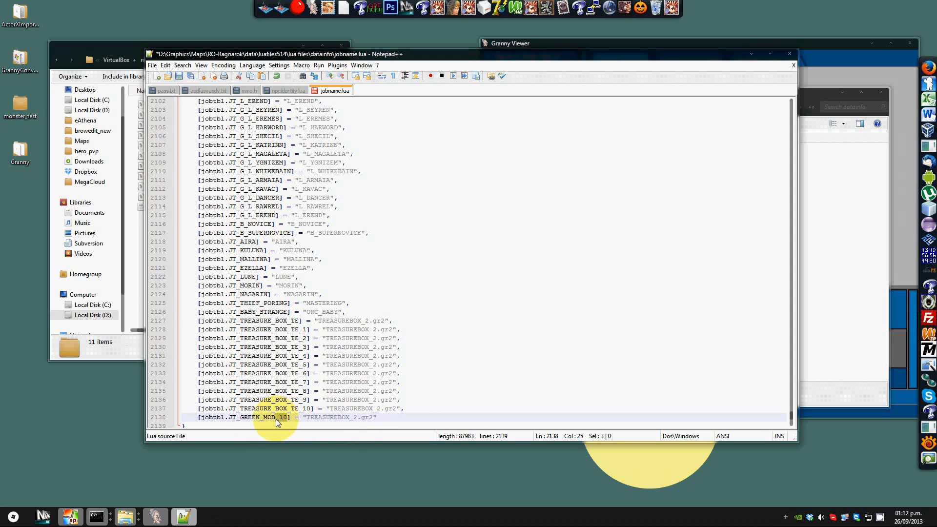
Step: Set the JT_GREEN_MOB entry's model file to "greenmob90_10.gr2", checking the npcidentity tab for the matching name
left_click(284, 91)
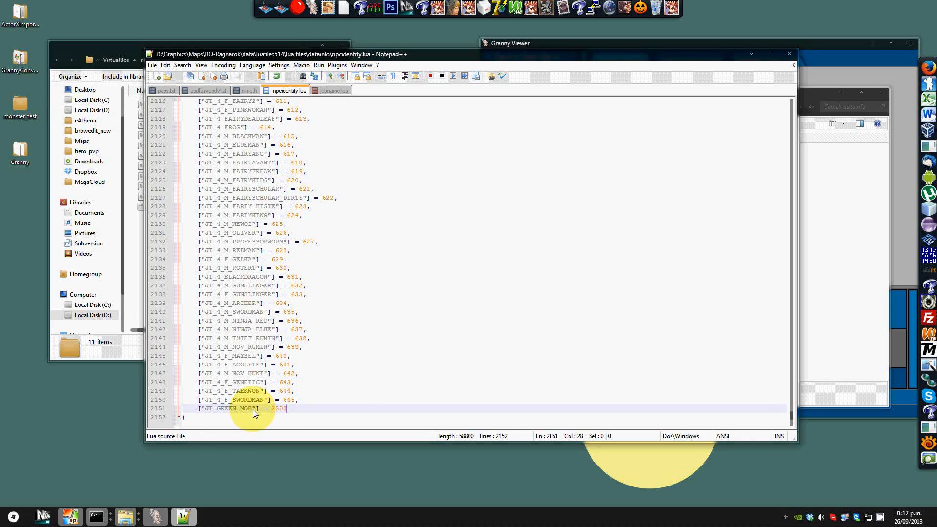
left_click(324, 92)
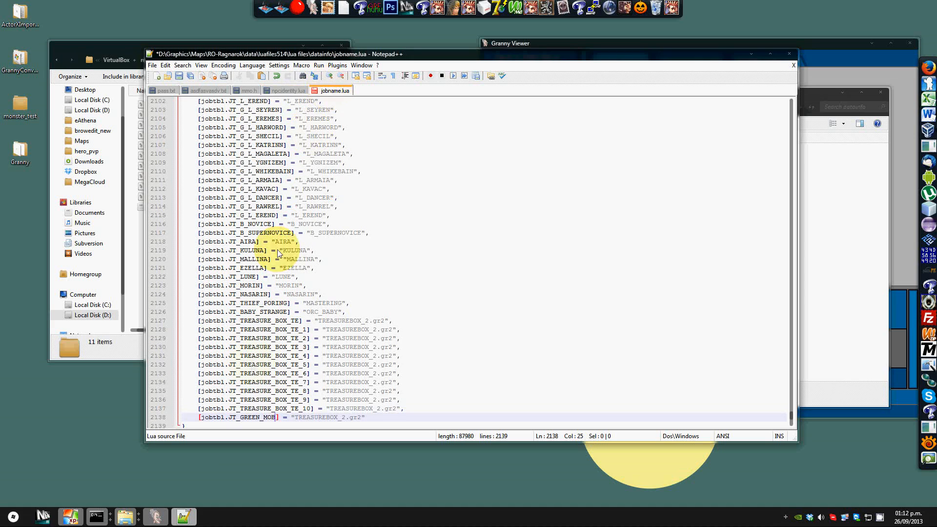
left_click_drag(295, 418, 346, 417)
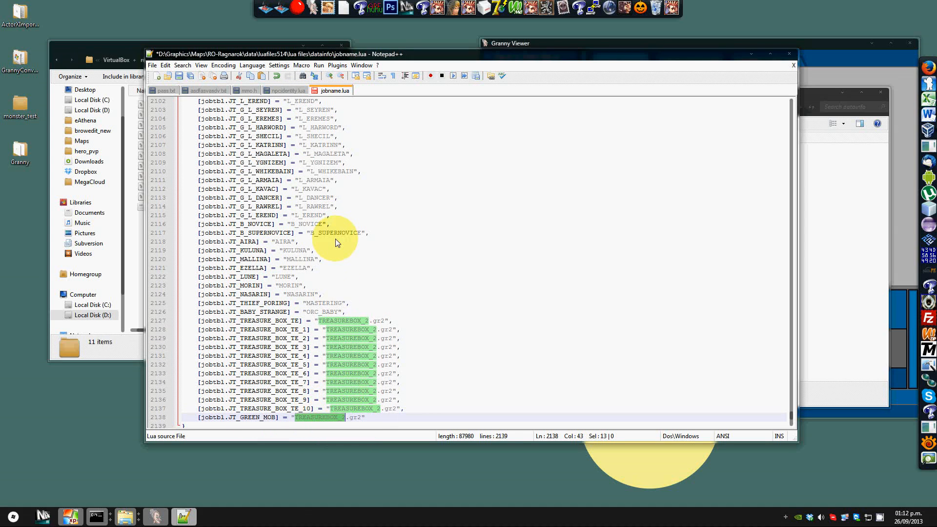
type("greenmob90_10")
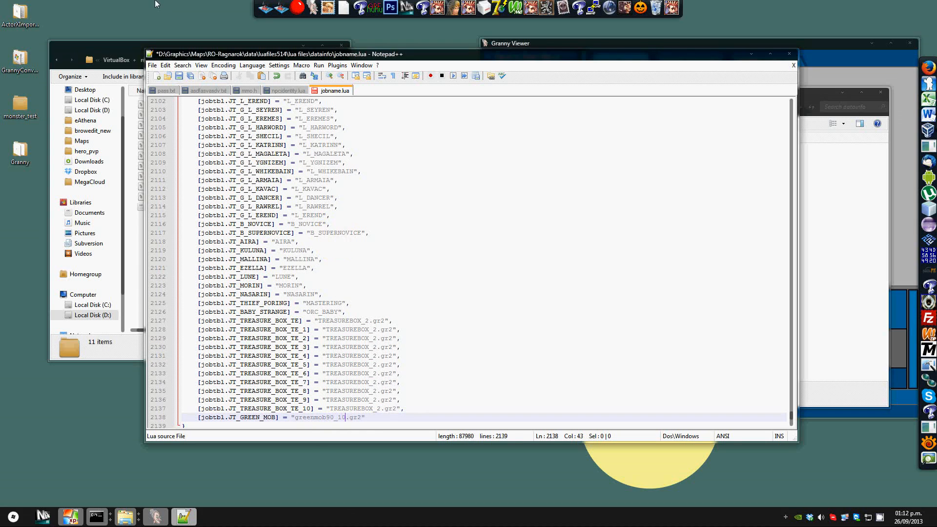
Step: Check the model file name in the monster_test 3dmob folder, then save jobname.lua
left_click(113, 50)
left_click(169, 60)
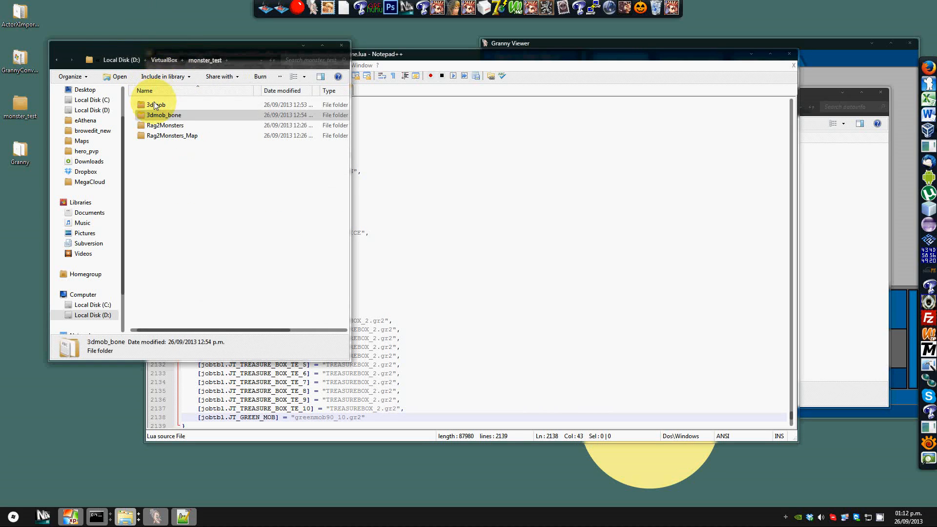
double_click(155, 105)
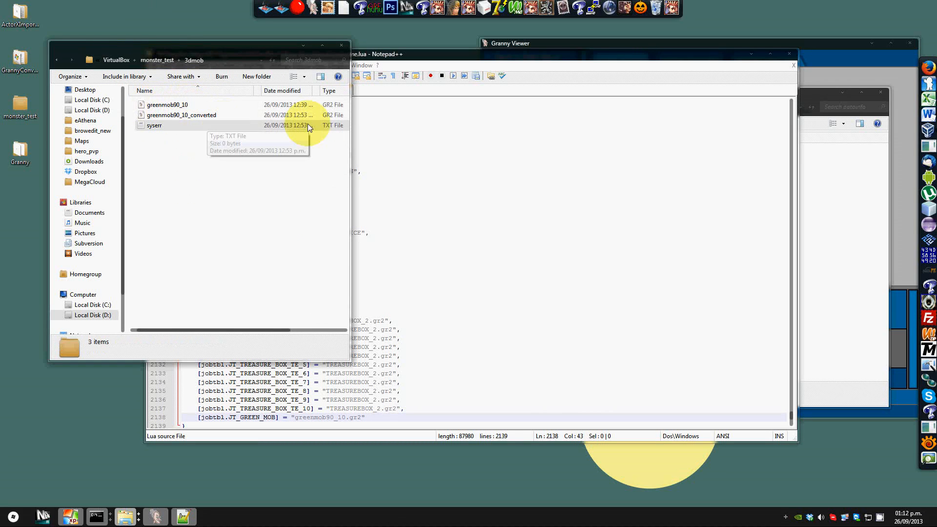
left_click(409, 398)
left_click(384, 416)
scroll(384, 416, "down", 1)
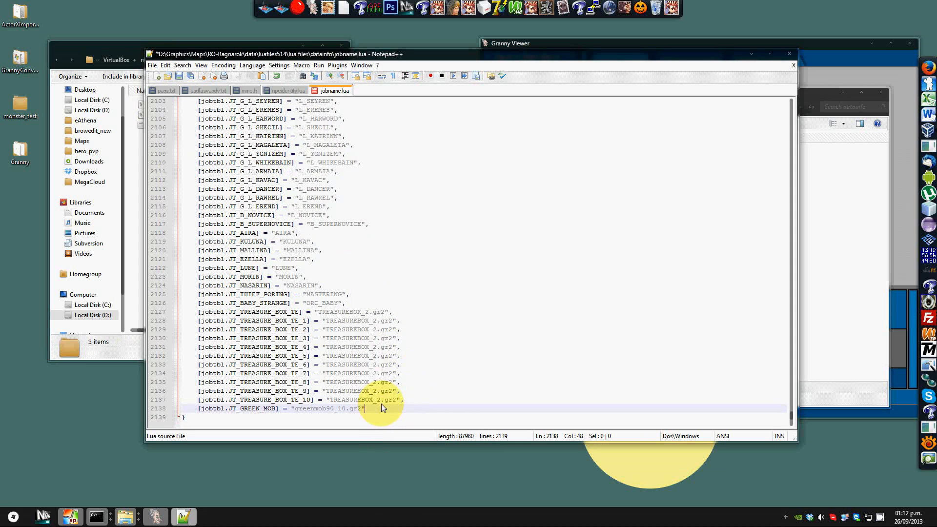
left_click(179, 75)
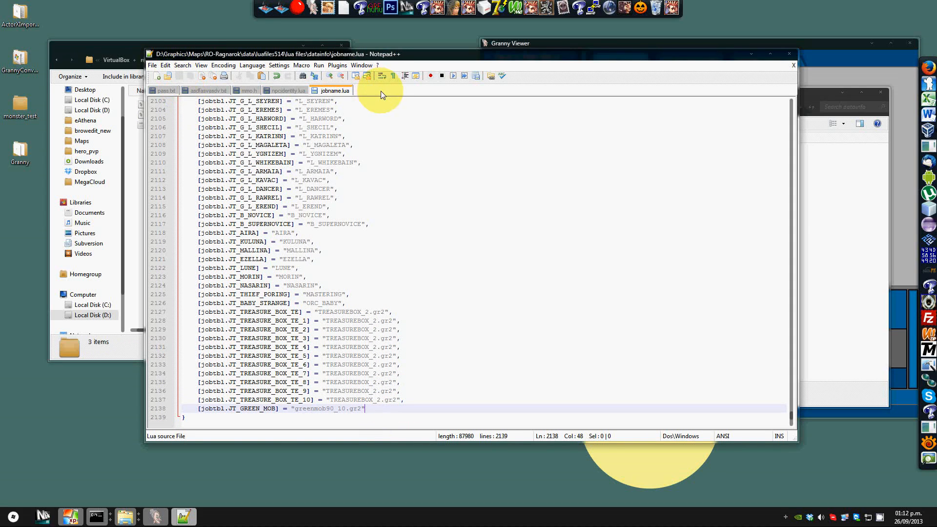
Step: Browse to the rathena server's db/re folder on drive D and open mob_db.txt in Notepad++
left_click(13, 516)
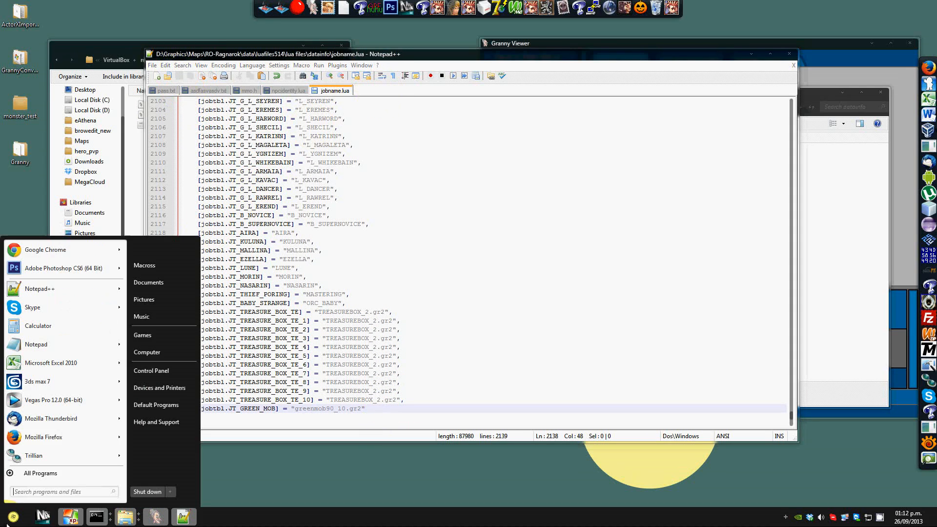
left_click(166, 355)
double_click(552, 171)
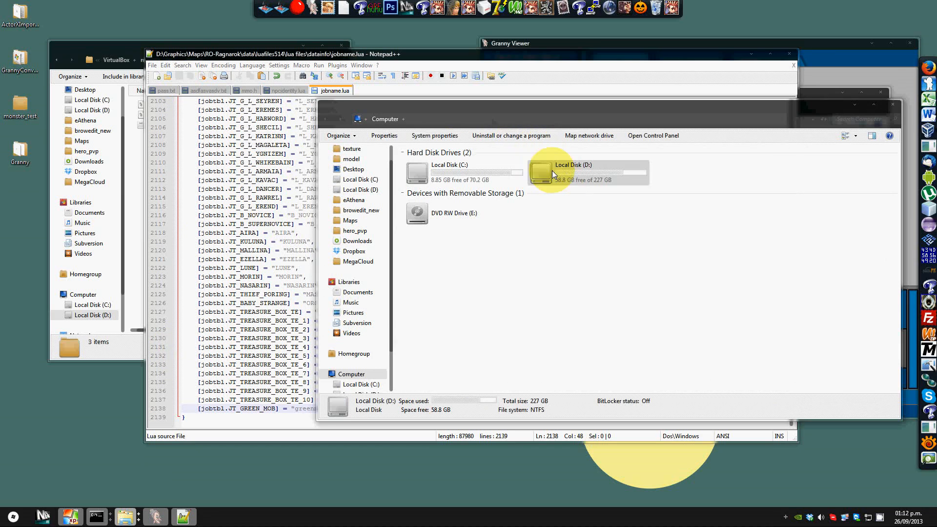
double_click(424, 225)
double_click(422, 165)
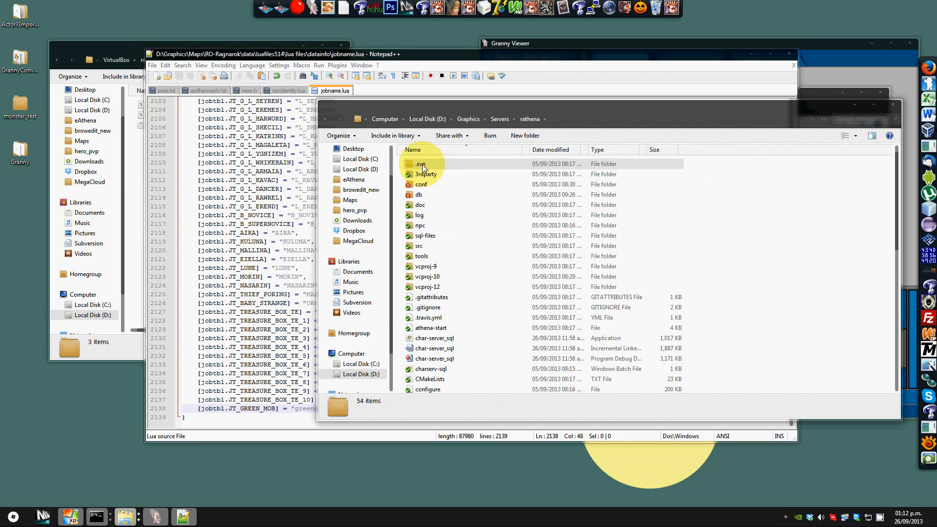
double_click(425, 195)
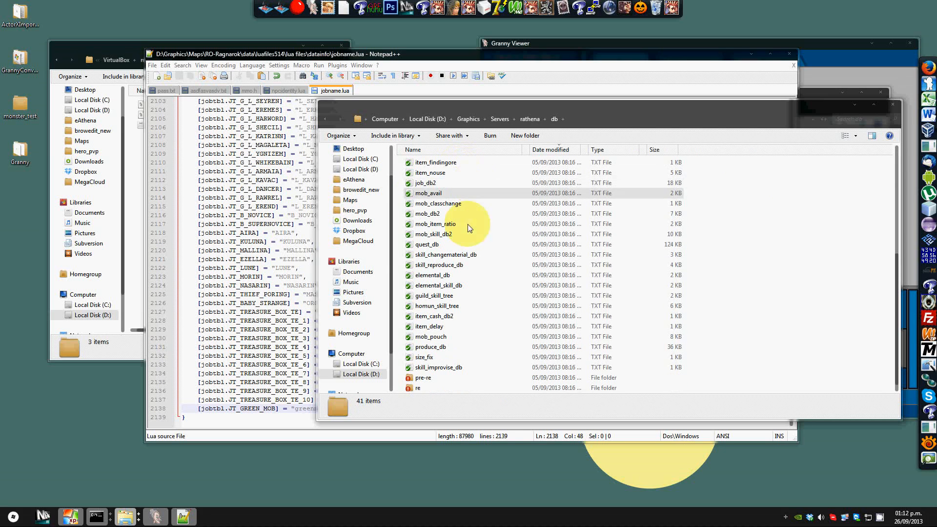
double_click(441, 388)
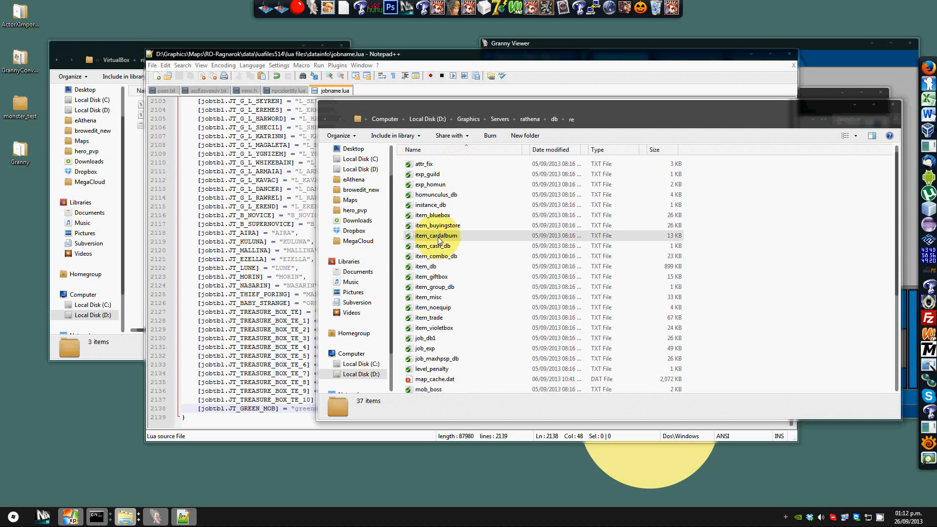
scroll(429, 230, "down", 5)
double_click(446, 266)
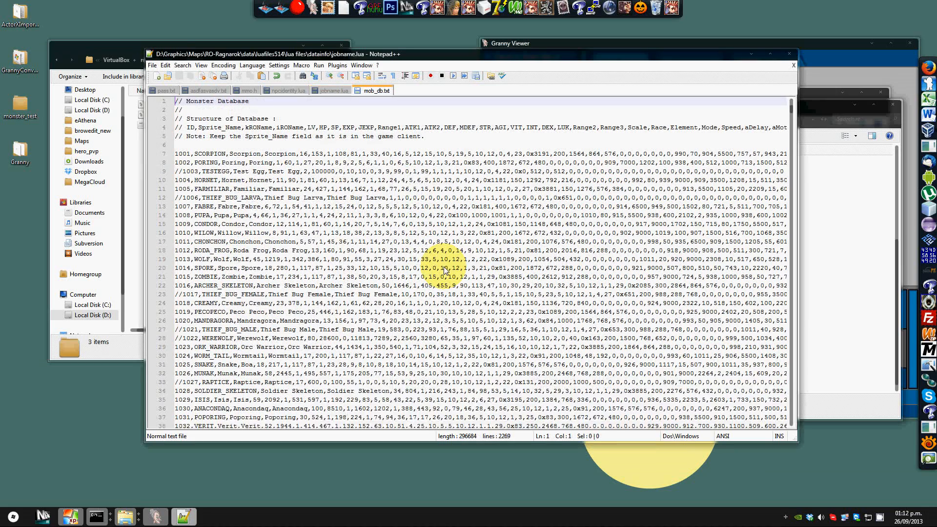
Step: Close mob_db.txt and open mob_db2.txt from the parent db folder instead
left_click(793, 65)
left_click(825, 161)
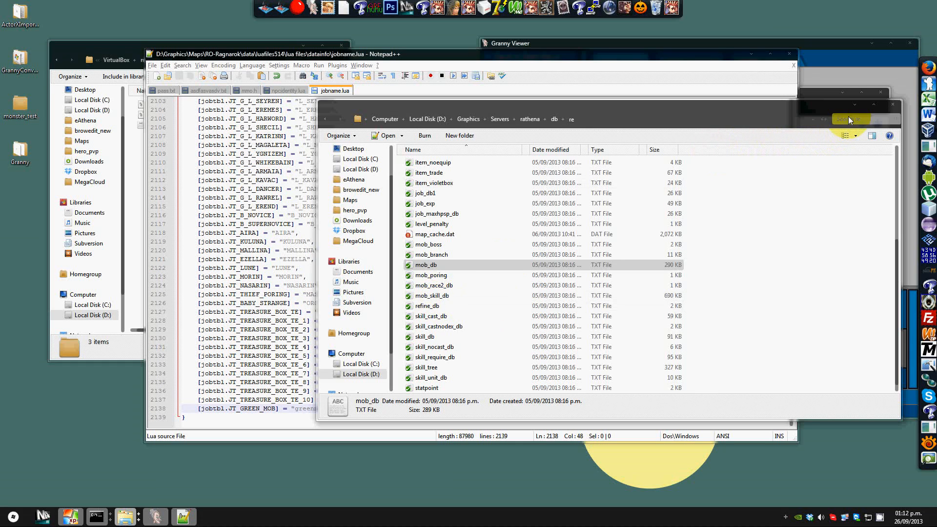
left_click(553, 119)
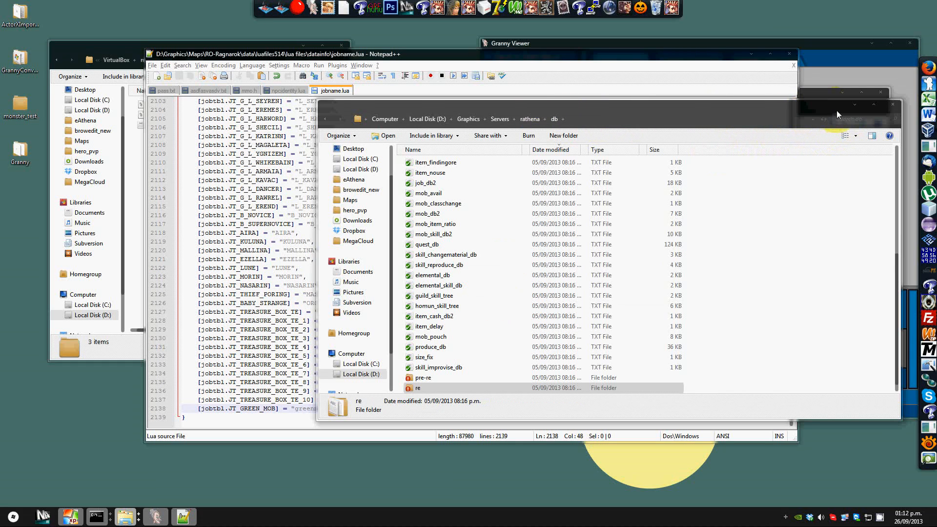
left_click(847, 121)
double_click(550, 213)
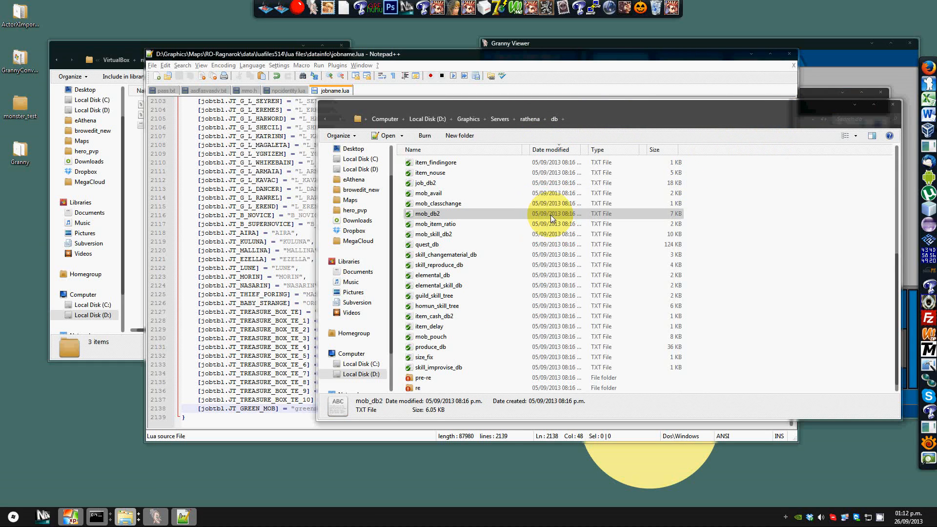
Step: Copy the commented 1841 G_SNAKE_ monster line and paste it as a new entry below the database structure header
scroll(274, 159, "down", 4)
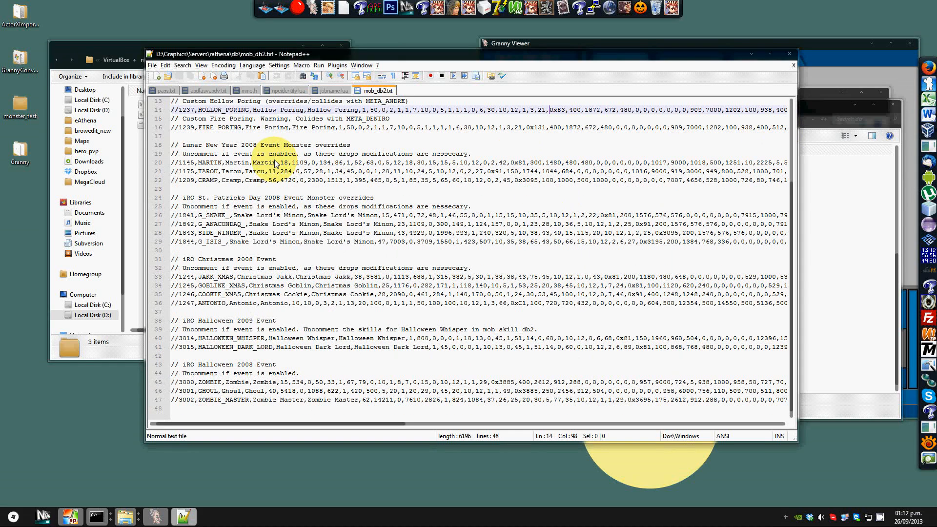
left_click(173, 392)
scroll(179, 268, "up", 4)
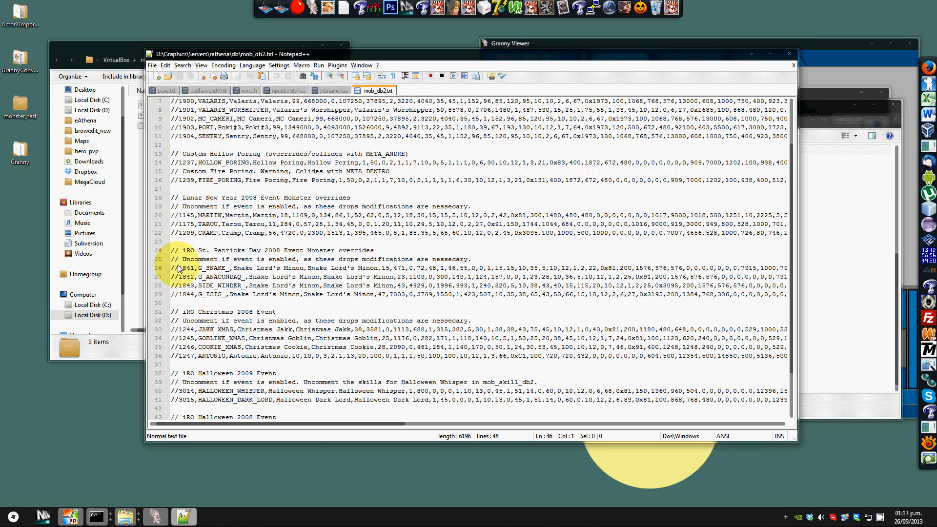
left_click(179, 243)
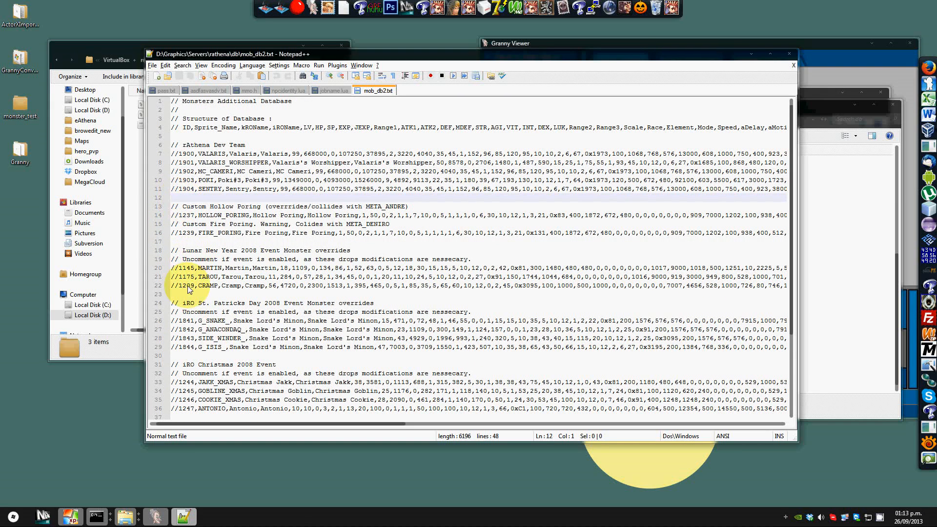
left_click(178, 330)
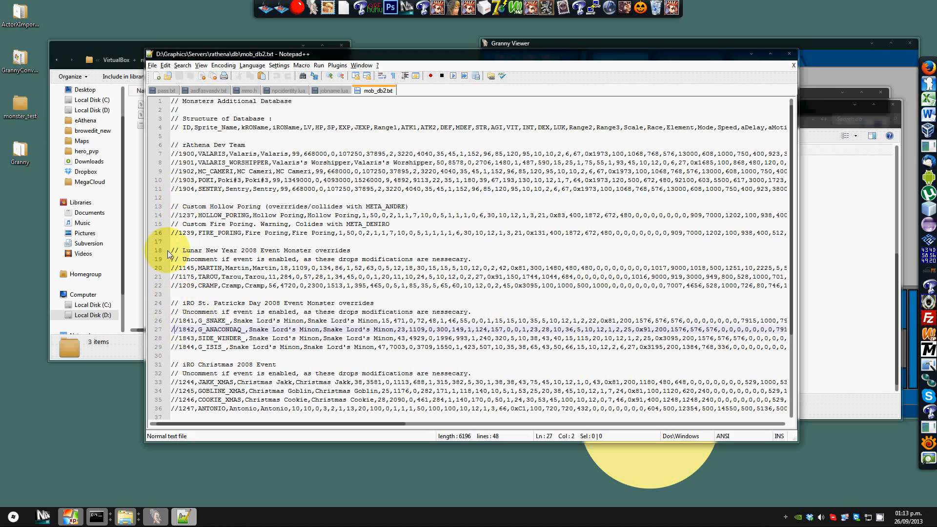
key("shift+Up")
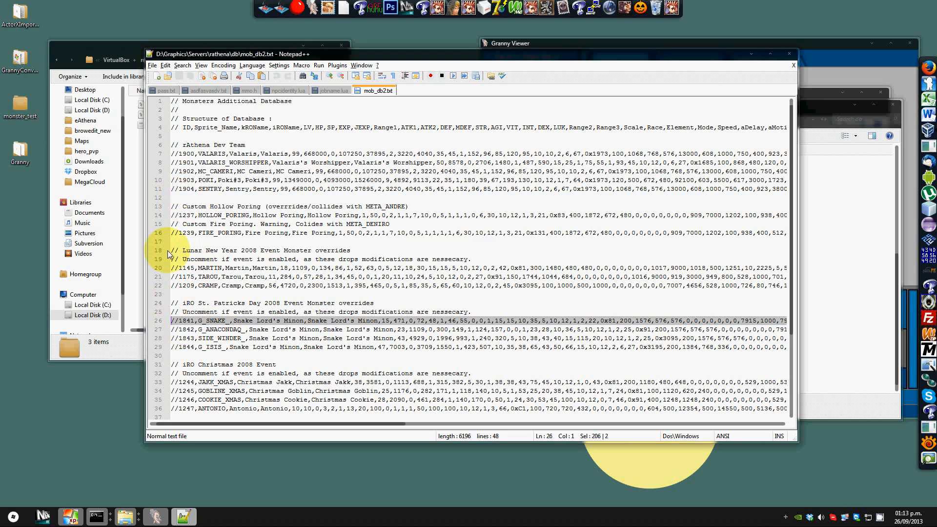
left_click(183, 136)
key("Return")
key("Return")
key("Up")
key("ctrl+v")
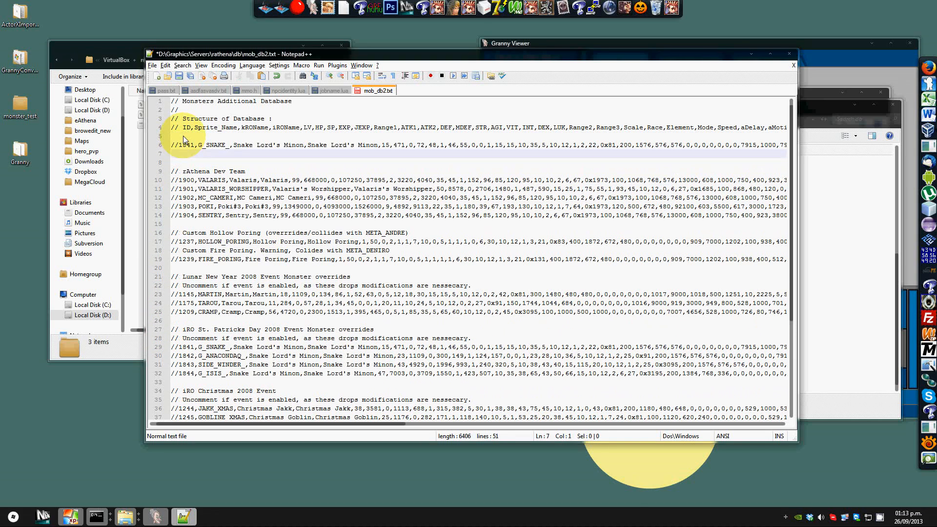
Step: Uncomment the pasted monster line and set its ID to 2500
left_click(178, 144)
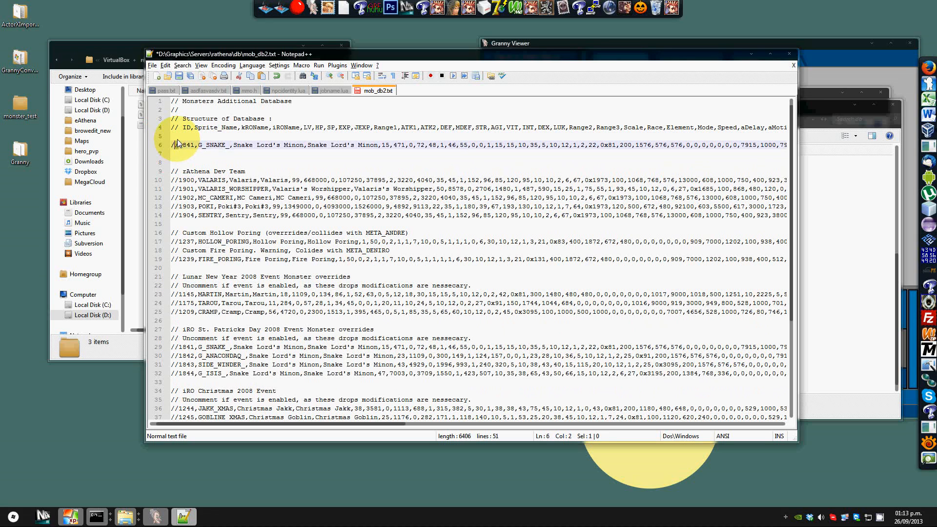
key("shift+Left")
key("shift+Left")
key("shift+Left")
key("shift+Left")
key("shift+Left")
key("shift+Left")
key("shift+Left")
key("shift+Left")
key("shift+Left")
key("shift+Left")
key("shift+Left")
key("shift+Left")
key("shift+Left")
key("shift+Left")
key("shift+Left")
key("shift+Left")
key("shift+Left")
key("shift+Left")
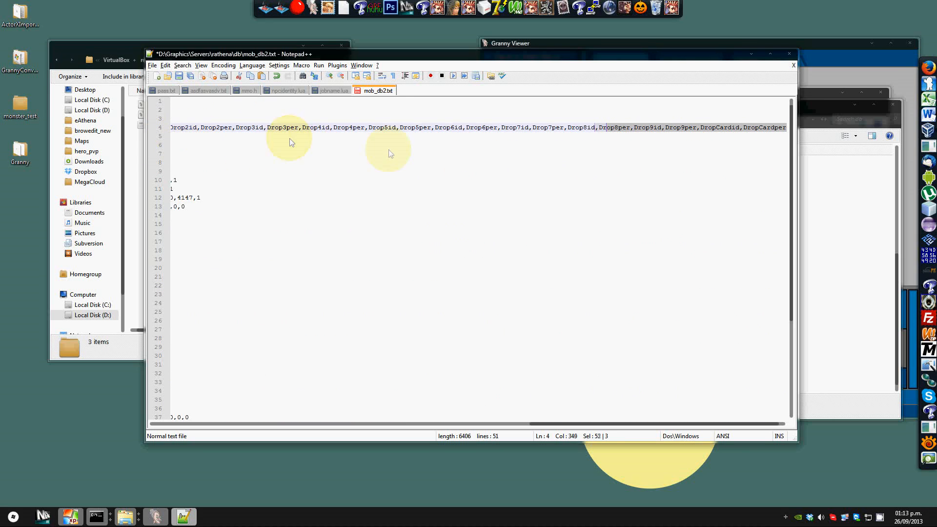
key("shift+Down")
key("shift+Down")
key("shift+Down")
key("shift+Left")
key("shift+Left")
key("shift+Left")
key("shift+Left")
key("shift+Left")
key("shift+Left")
key("shift+Left")
key("shift+Left")
key("shift+Left")
key("shift+Left")
key("shift+Left")
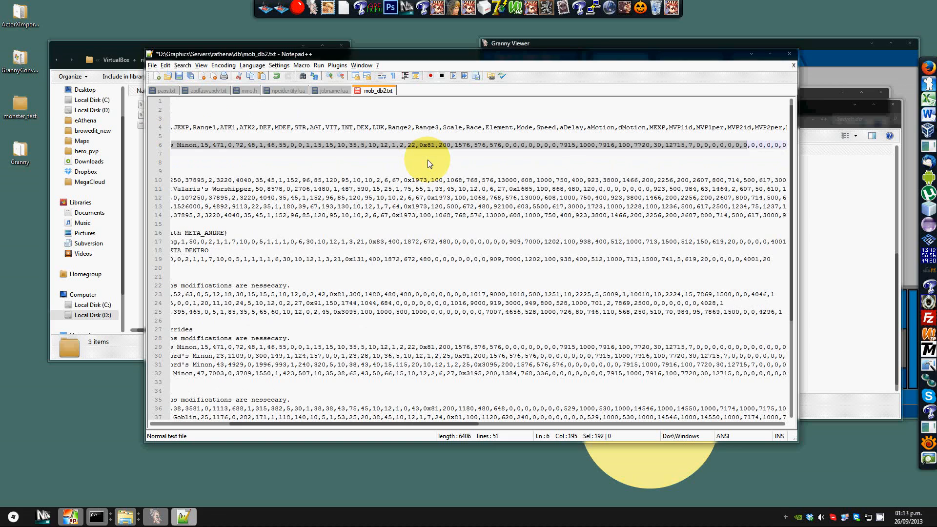
key("shift+Left")
key("shift+Left")
key("shift+Left")
key("shift+Left")
key("shift+Left")
key("shift+Left")
key("shift+Left")
key("shift+Left")
key("shift+Left")
key("shift+Left")
key("shift+Left")
key("shift+Left")
key("shift+Left")
key("shift+Left")
key("shift+Left")
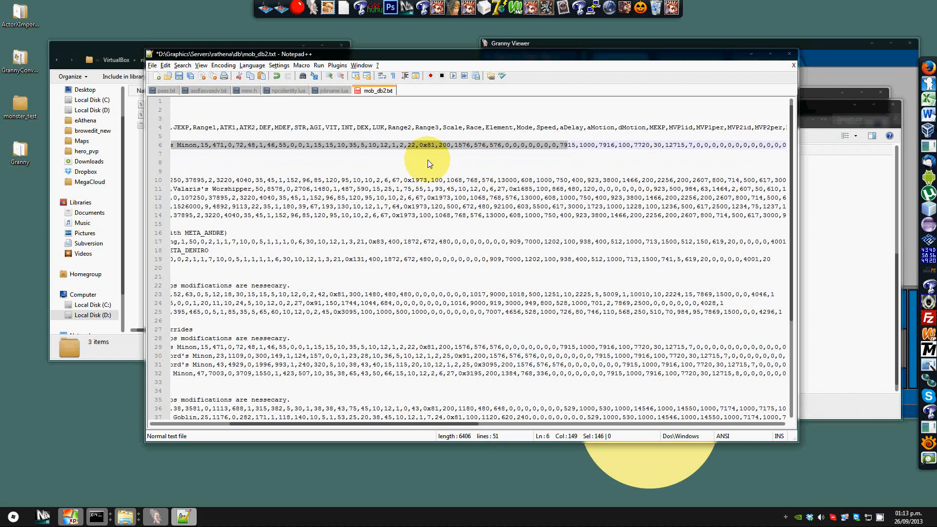
key("Down")
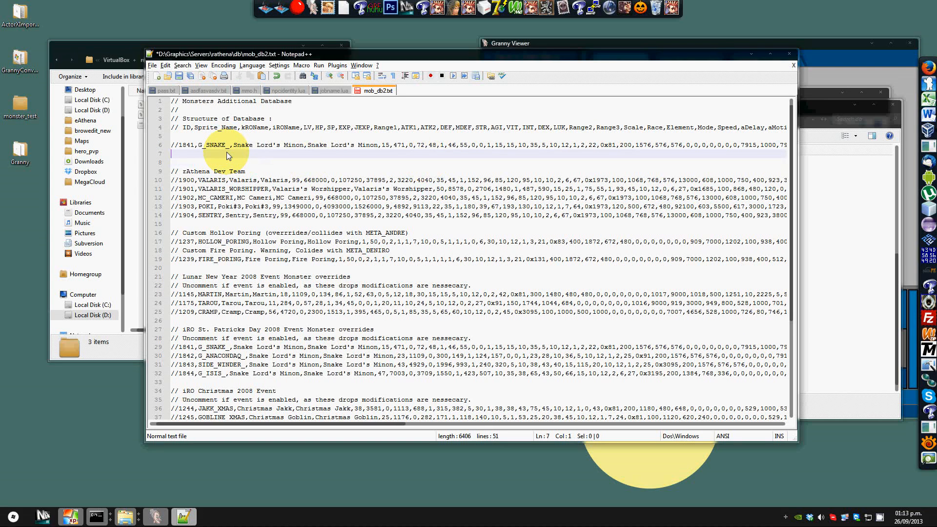
key("Up")
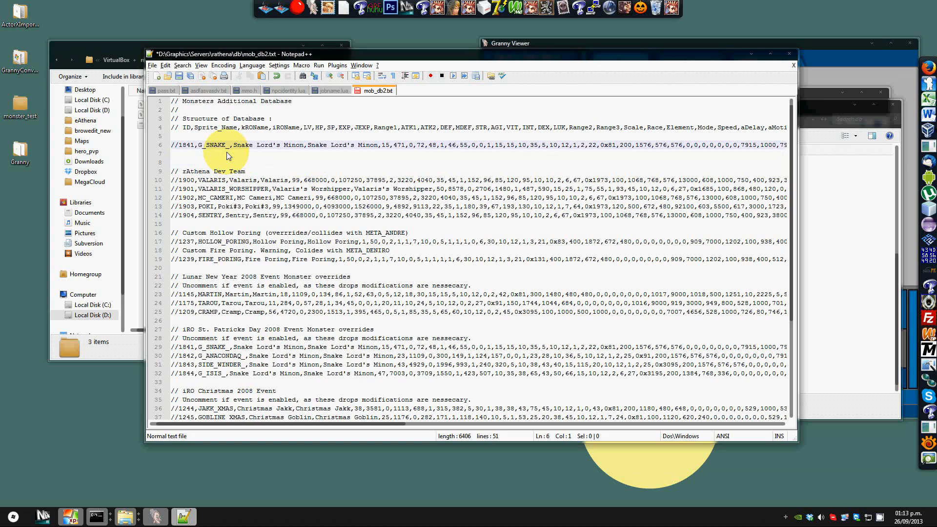
key("shift+Right")
key("shift+Right")
key("Delete")
key("shift+Right")
key("shift+Right")
key("shift+Right")
key("shift+Right")
type("2500")
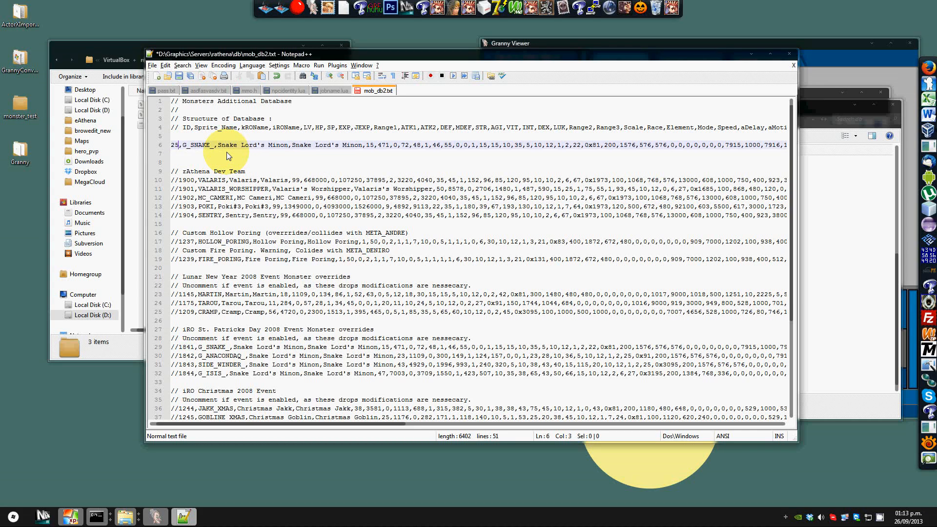
Step: Set the new entry's sprite name to GREEN_MOB and both display names to Green Mob, then save mob_db2.txt
key("Right")
key("shift+Right")
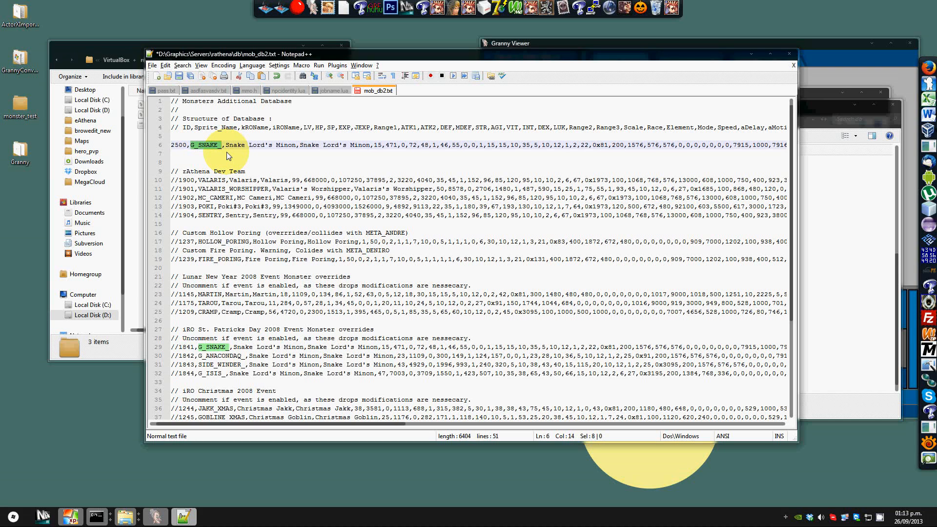
left_click(326, 90)
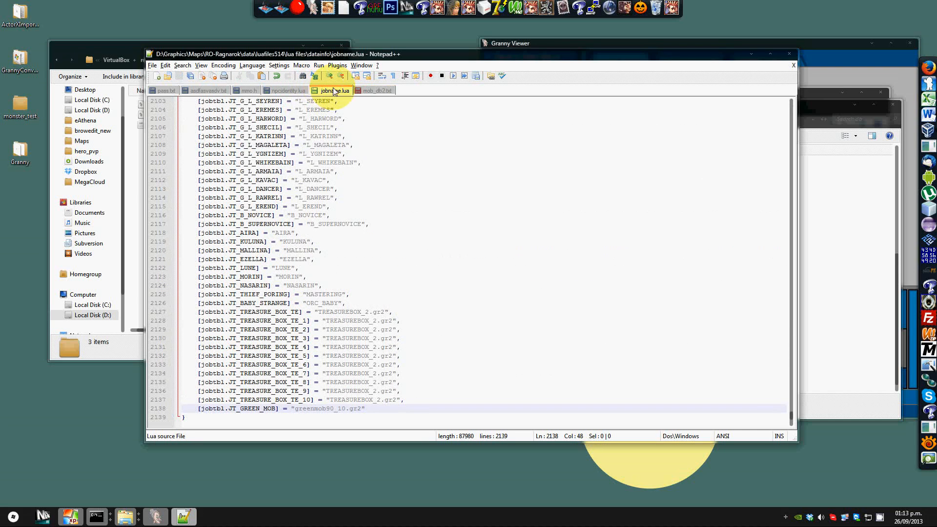
left_click(387, 88)
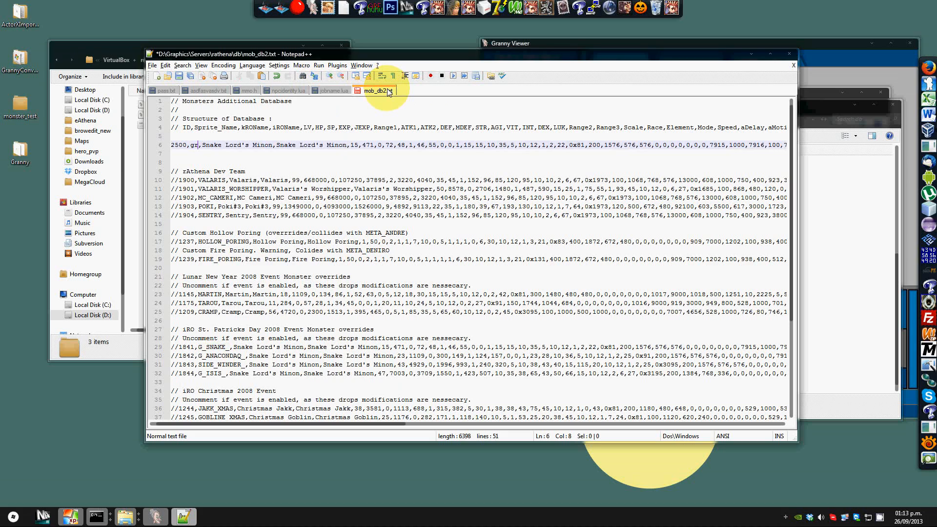
type("EEN_MOB,")
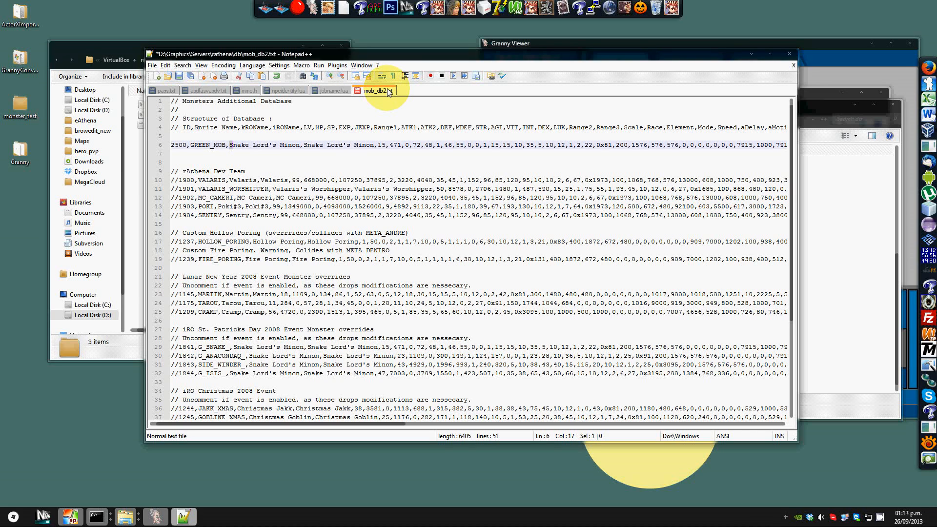
type("Green Mob,")
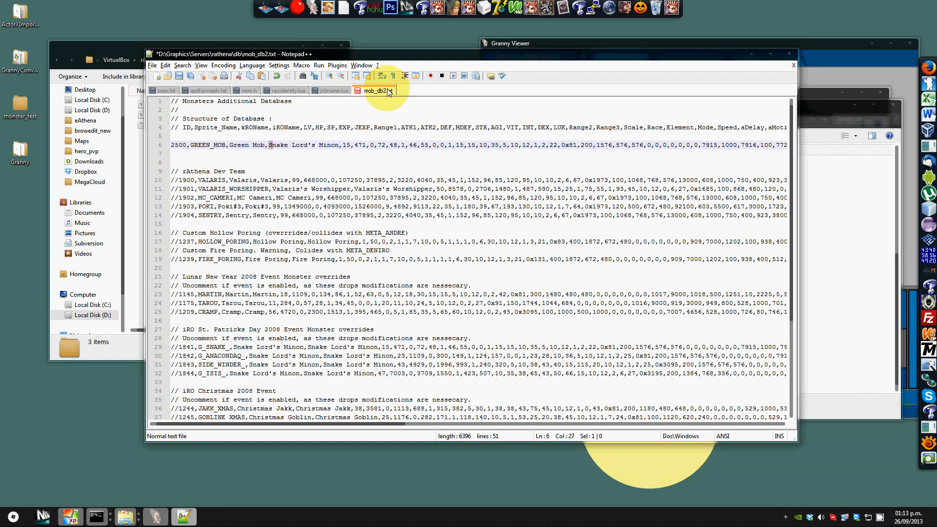
type("Green ")
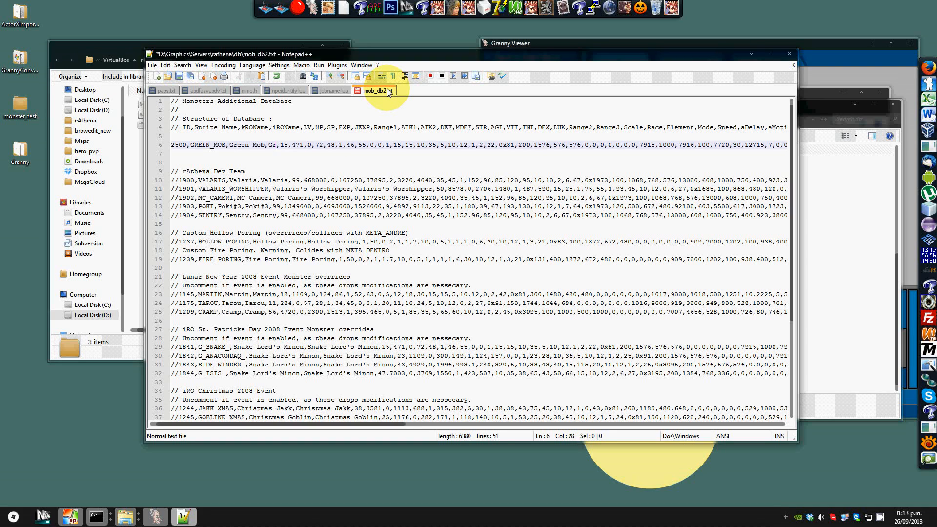
type("Mob")
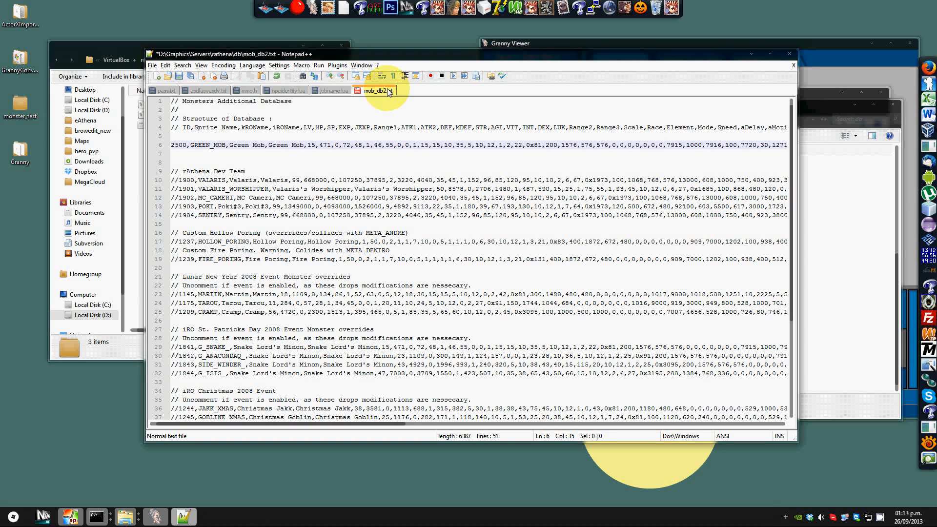
left_click(180, 77)
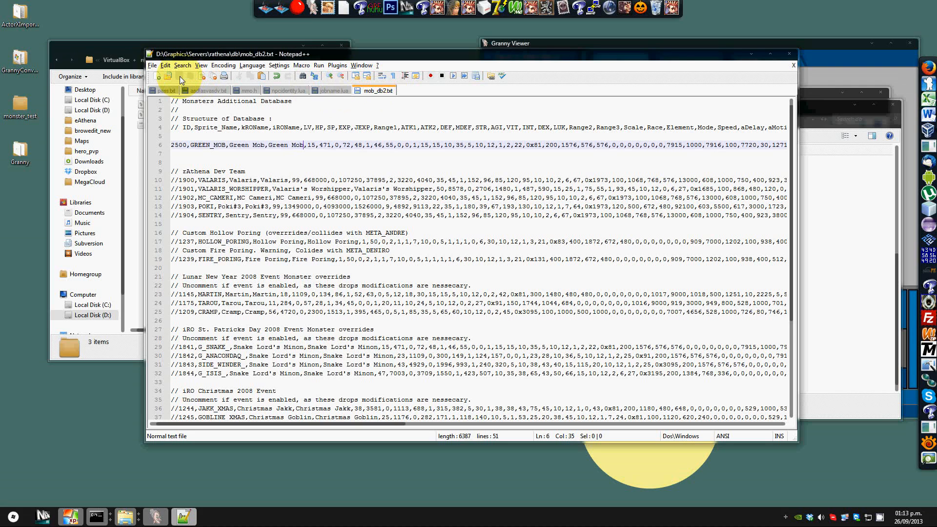
Step: Close the running server consoles and restart the rAthena server with runserver-sql from the rathena folder
left_click(847, 268)
right_click(98, 519)
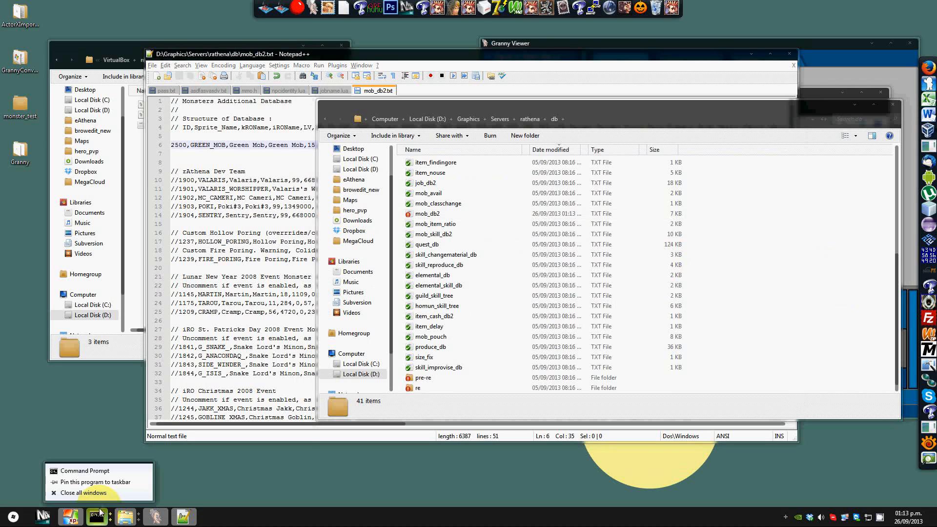
left_click(103, 494)
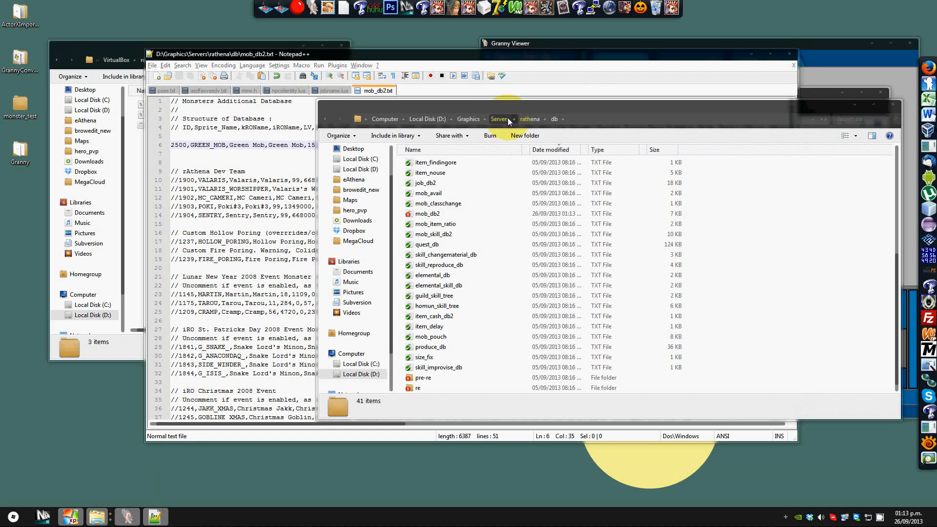
left_click(527, 119)
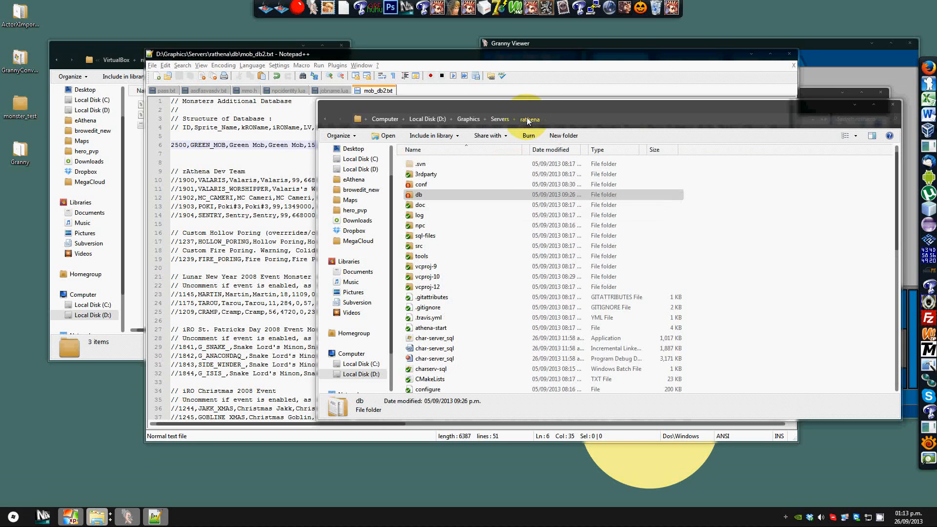
scroll(495, 277, "down", 10)
double_click(444, 357)
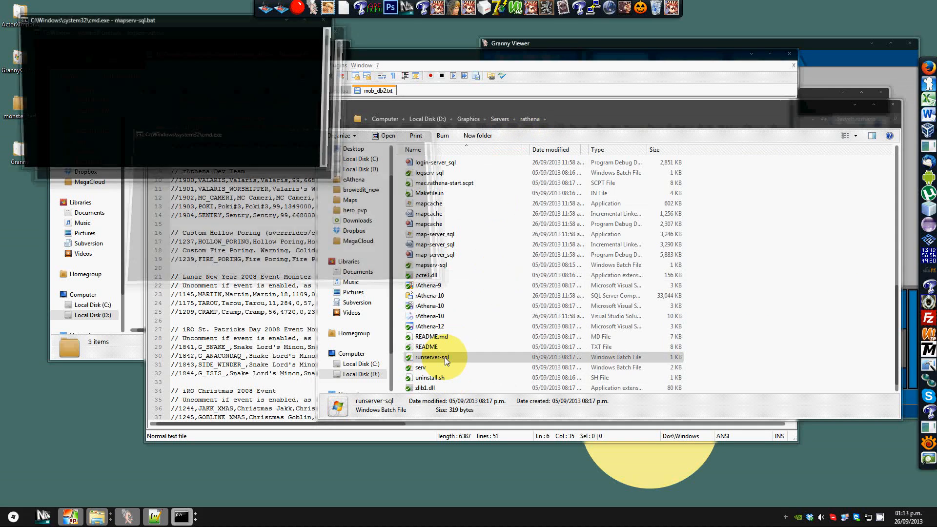
Step: Check the login, char and map server console windows
left_click_drag(247, 34, 494, 151)
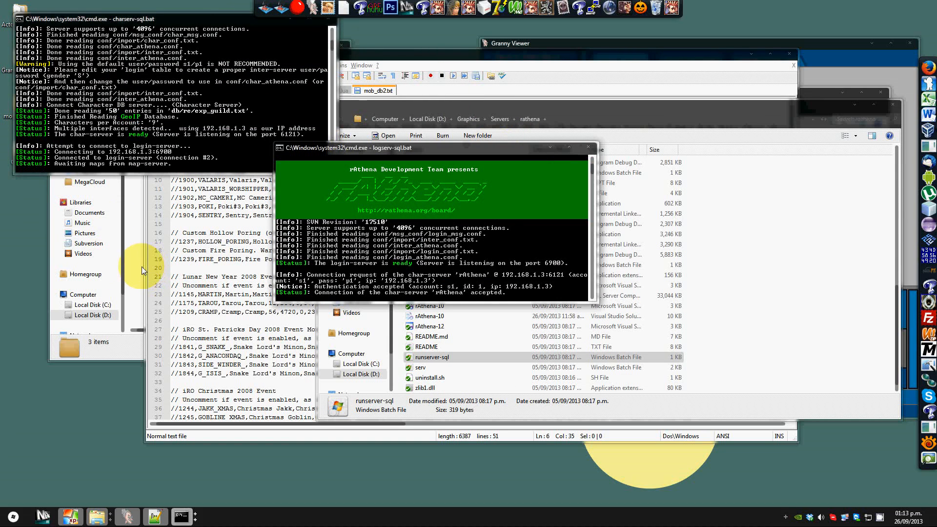
mouse_move(191, 519)
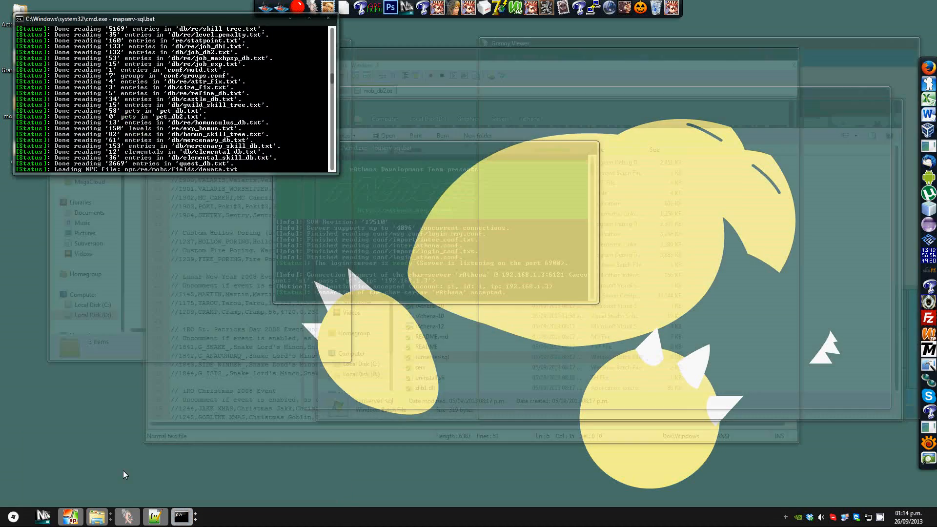
left_click(123, 470)
left_click(136, 237)
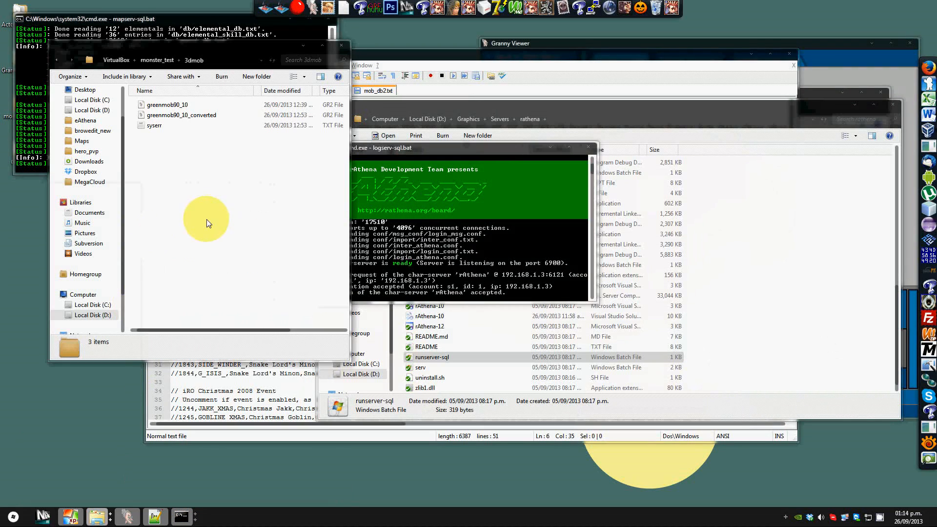
Step: Launch the Ragnarok client, accept the agreement, choose the Ragnarok service and log in with the saved account
left_click(673, 13)
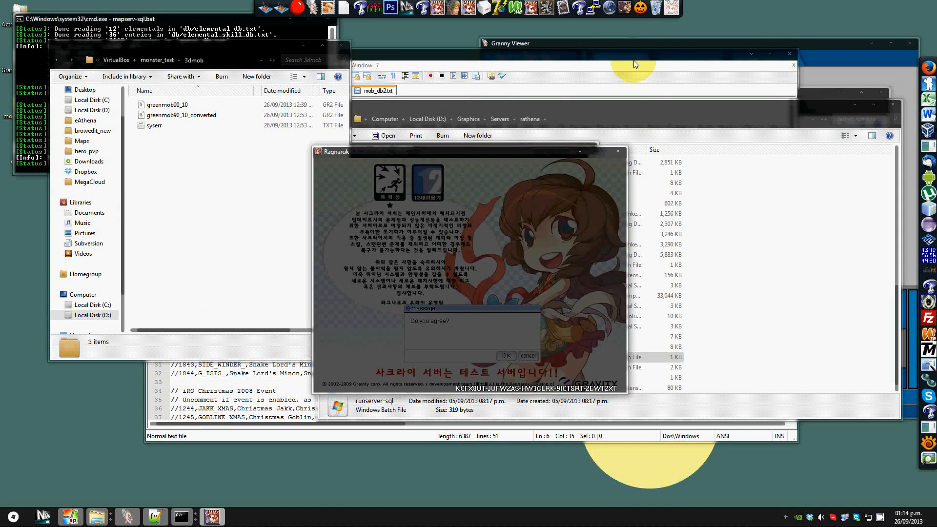
left_click(506, 354)
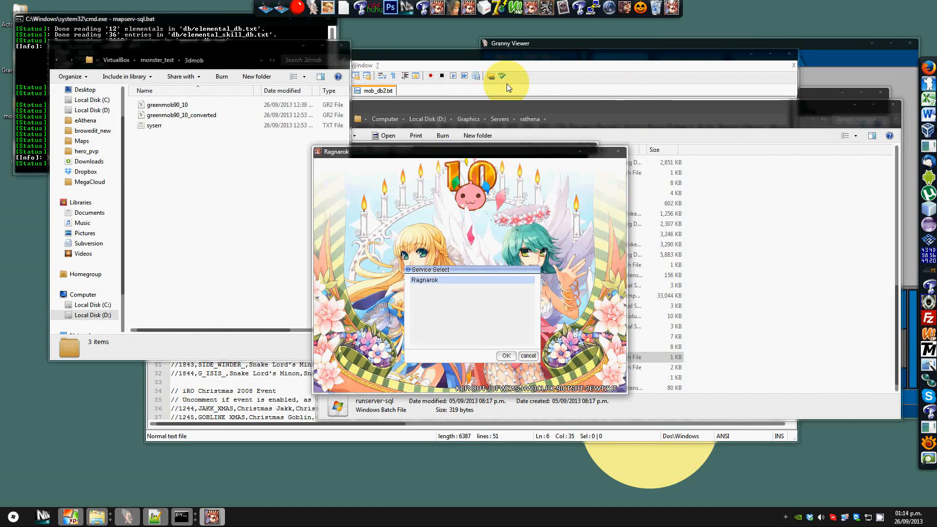
key("Return")
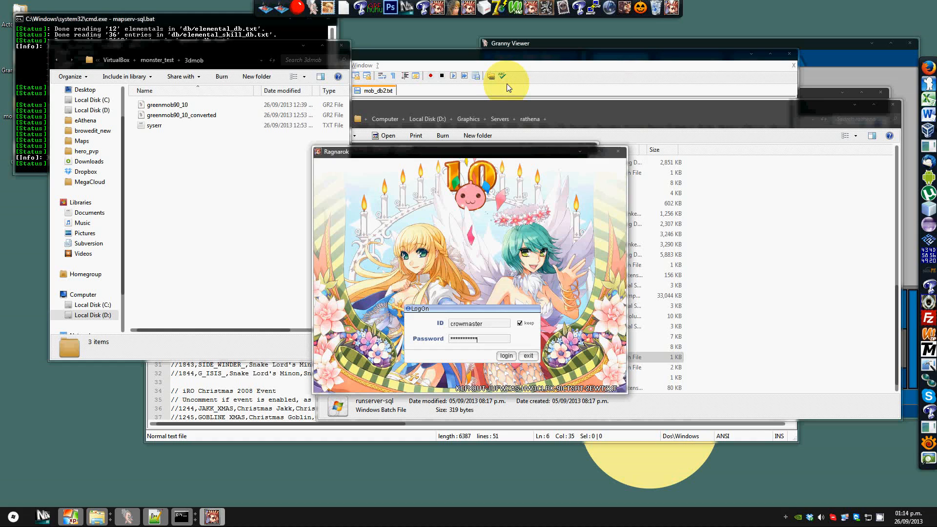
key("Return")
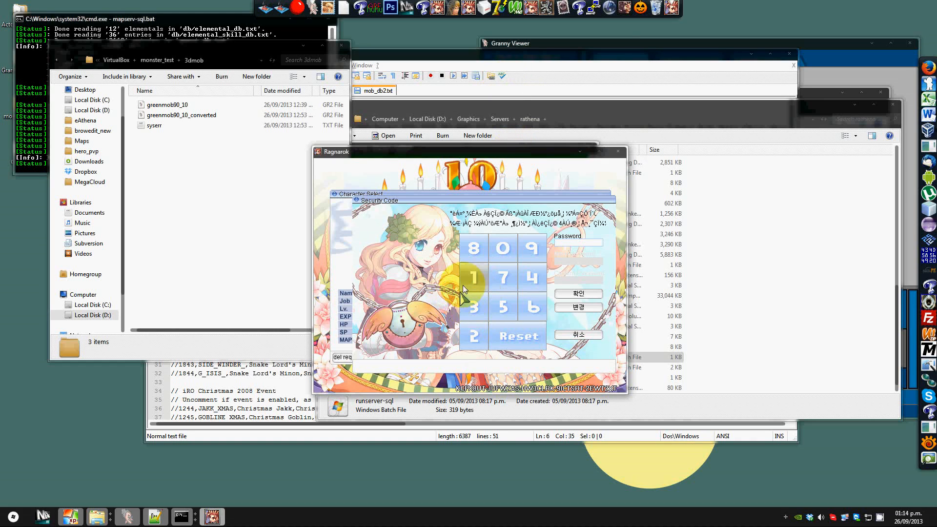
Step: Enter the account's security PIN code on the keypad and confirm it
left_click(469, 283)
left_click(484, 261)
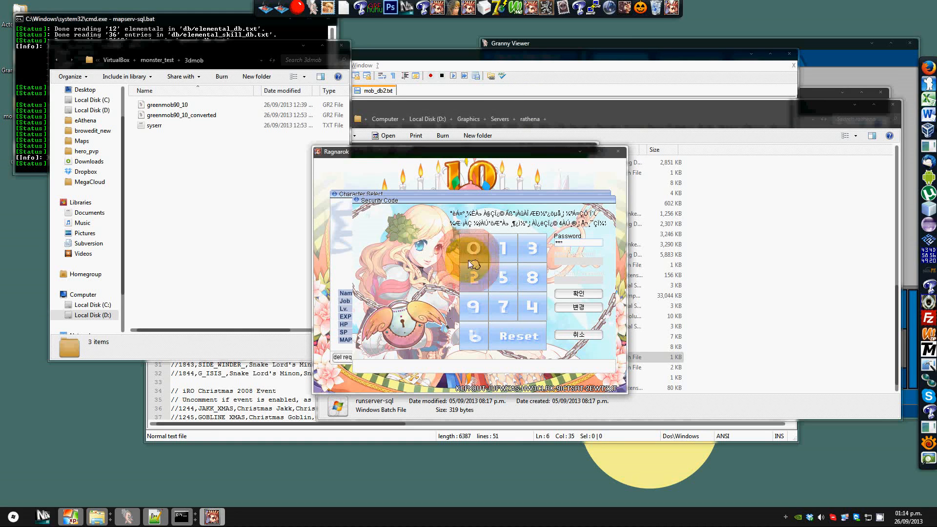
left_click(578, 294)
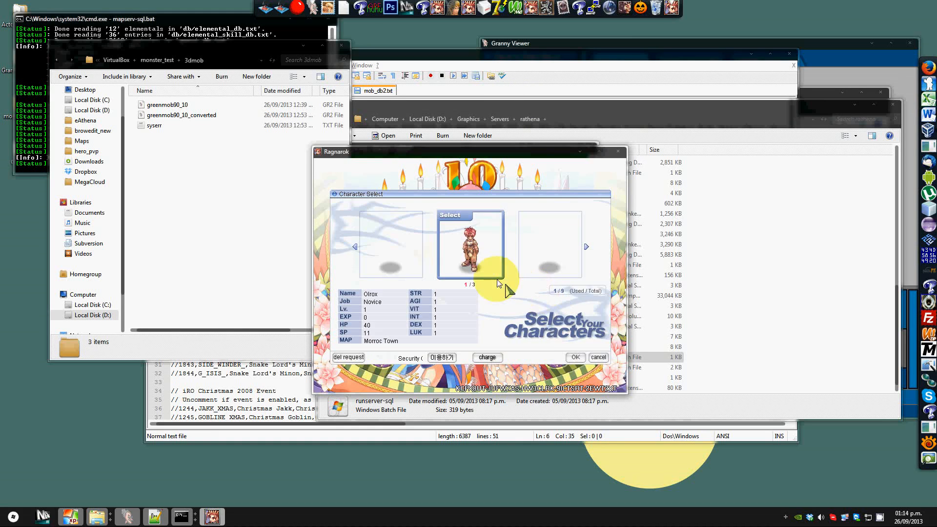
Step: Select the character and enter the game map
double_click(475, 242)
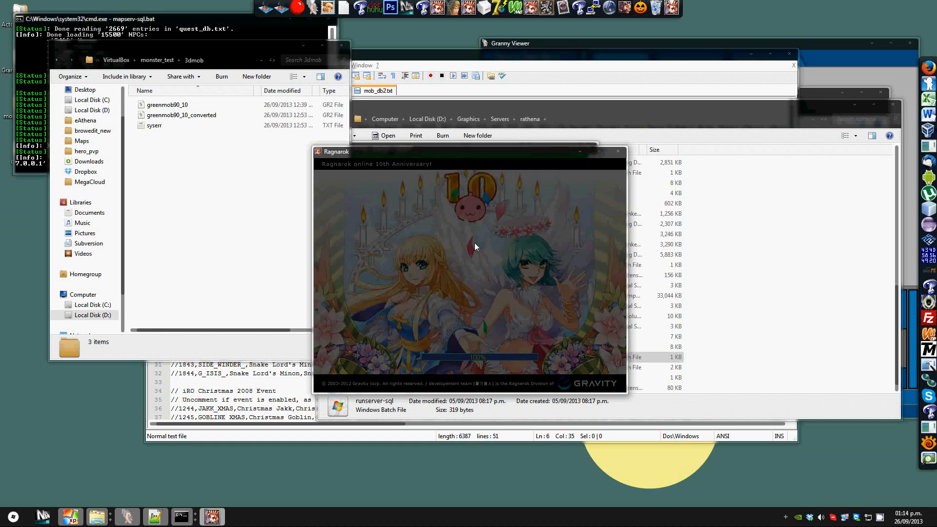
left_click(460, 322)
left_click(463, 218)
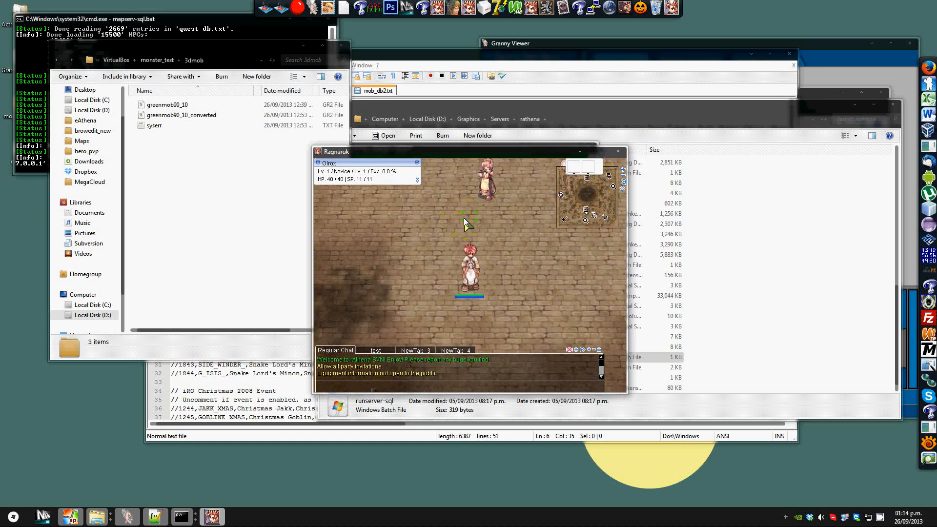
type("@disguise 3000")
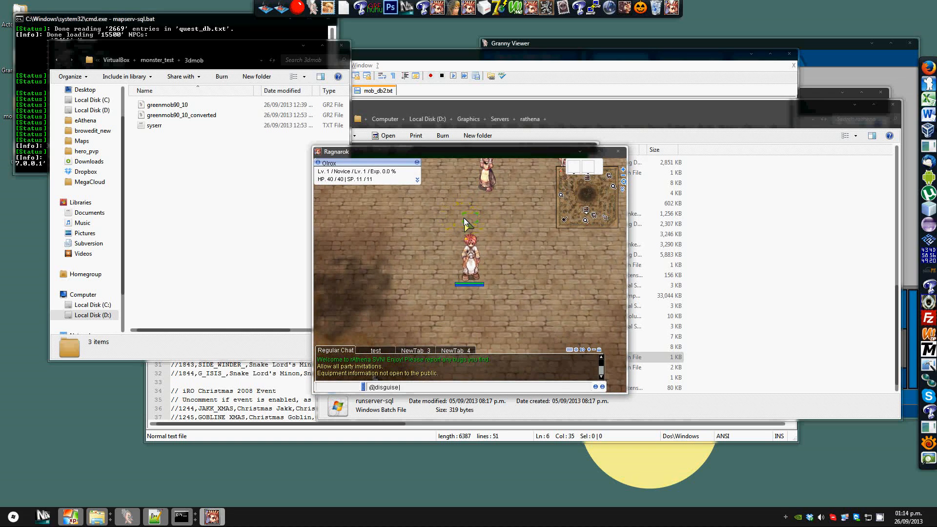
key("Return")
left_click(463, 217)
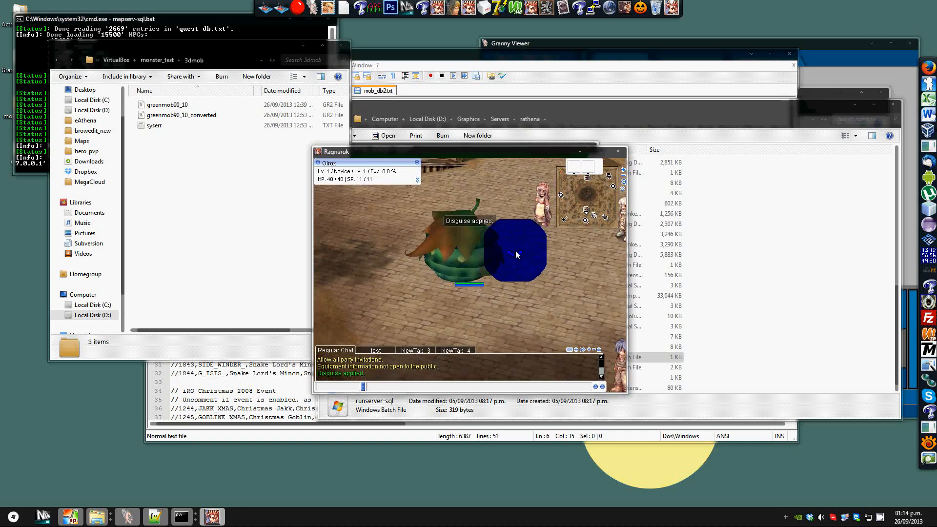
left_click(546, 306)
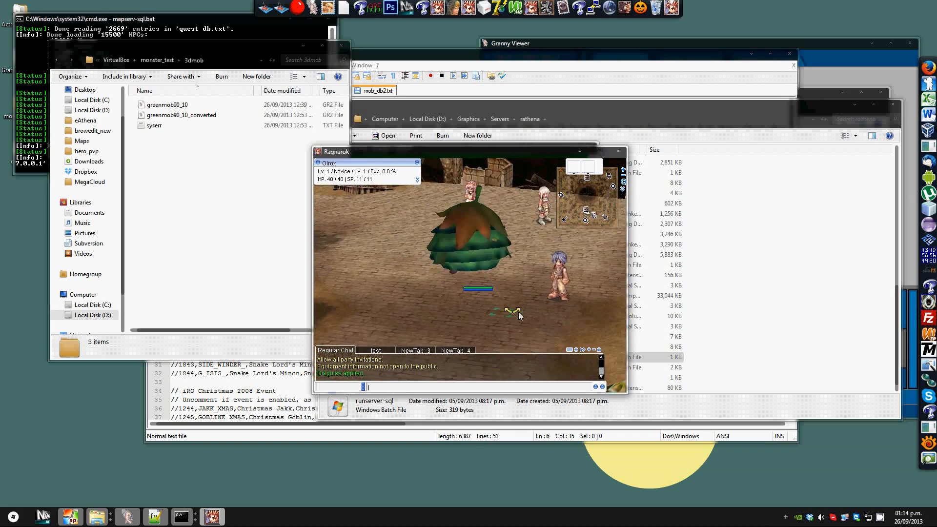
mouse_move(537, 290)
right_mouse_down()
mouse_move(571, 291)
mouse_move(567, 301)
mouse_move(528, 309)
mouse_move(412, 182)
right_mouse_up()
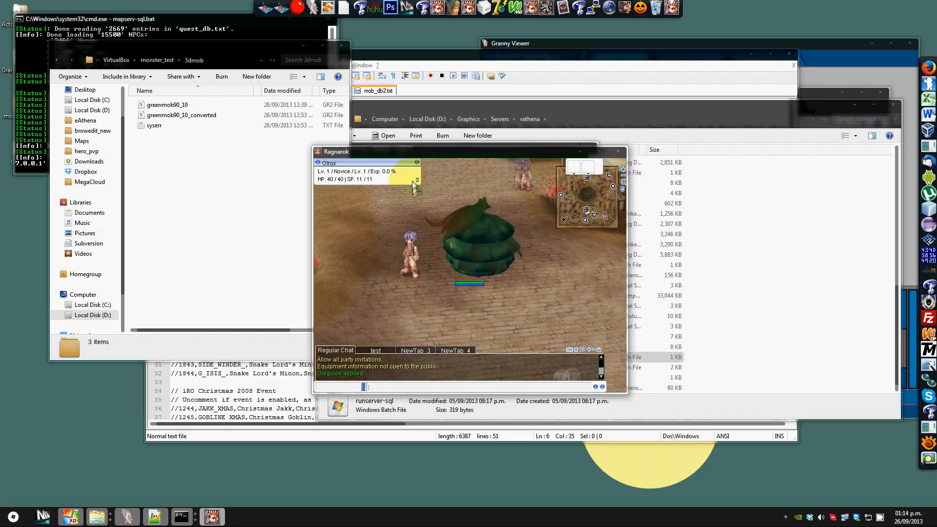
mouse_move(444, 210)
right_mouse_down()
mouse_move(487, 213)
mouse_move(456, 207)
mouse_move(481, 205)
mouse_move(360, 221)
mouse_move(399, 235)
mouse_move(463, 204)
mouse_move(421, 197)
mouse_move(414, 212)
mouse_move(356, 239)
mouse_move(251, 249)
mouse_move(326, 281)
mouse_move(435, 303)
mouse_move(303, 286)
mouse_move(341, 292)
mouse_move(600, 295)
mouse_move(581, 288)
mouse_move(502, 330)
mouse_move(372, 318)
mouse_move(395, 300)
mouse_move(466, 306)
mouse_move(514, 350)
mouse_move(472, 372)
mouse_move(353, 367)
mouse_move(335, 327)
mouse_move(385, 309)
mouse_move(507, 305)
mouse_move(443, 308)
right_mouse_up()
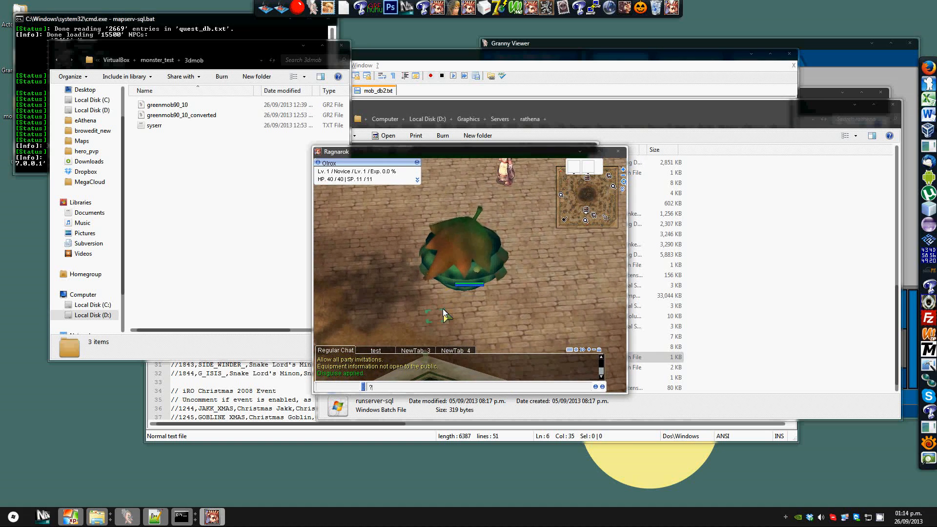
type("@")
key("BackSpace")
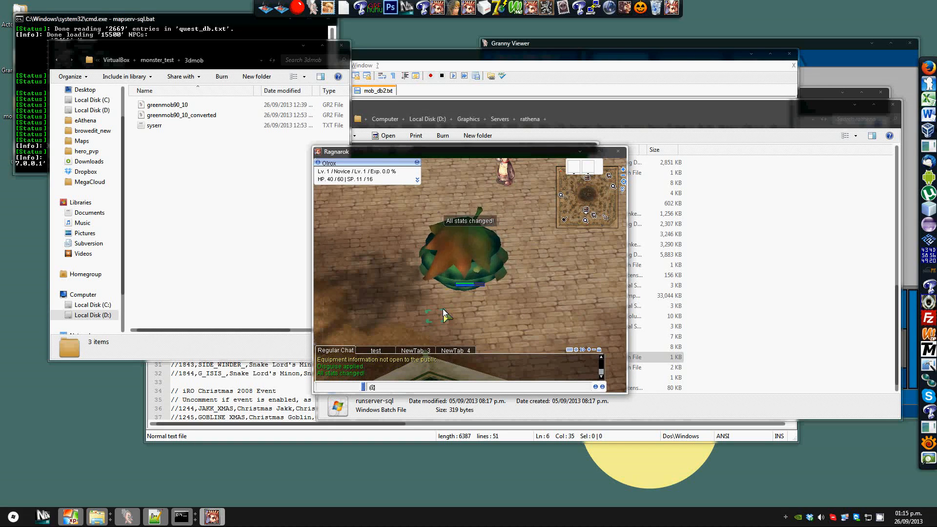
type("@span porin")
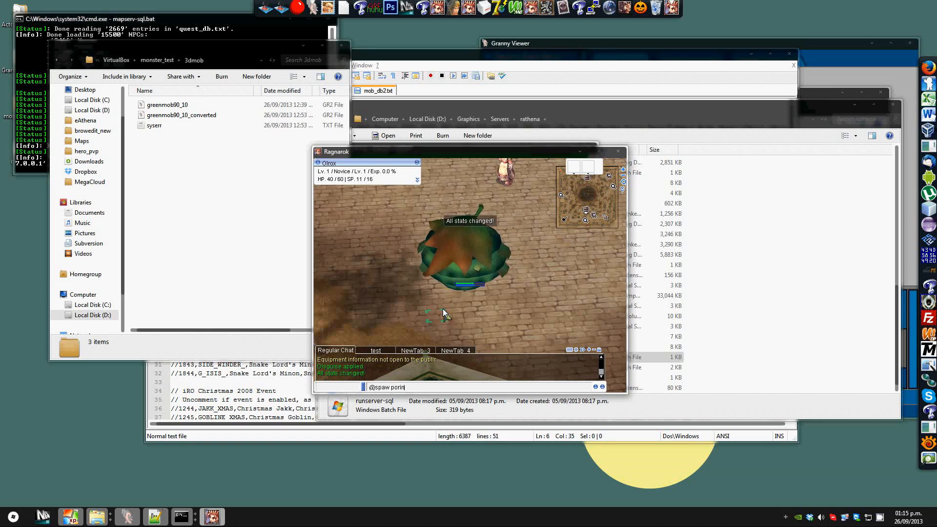
key("Return")
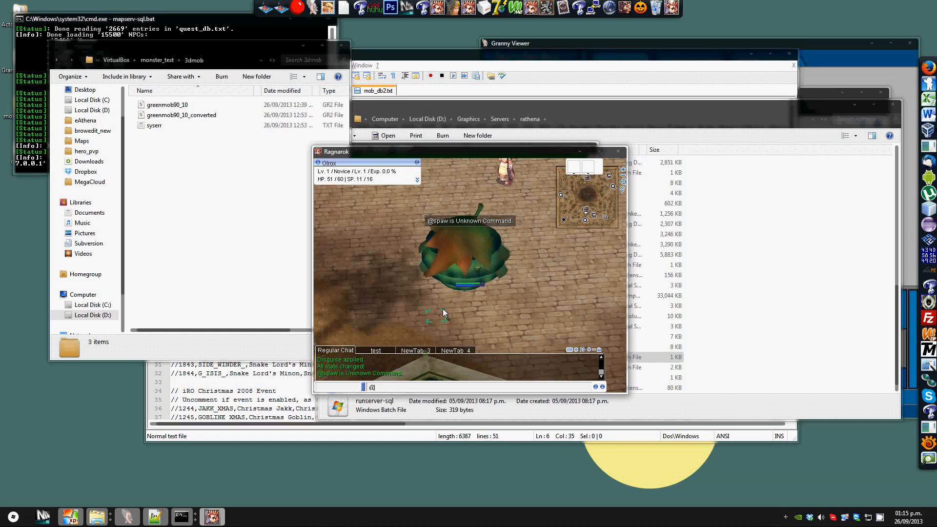
type("@monster por")
key("Return")
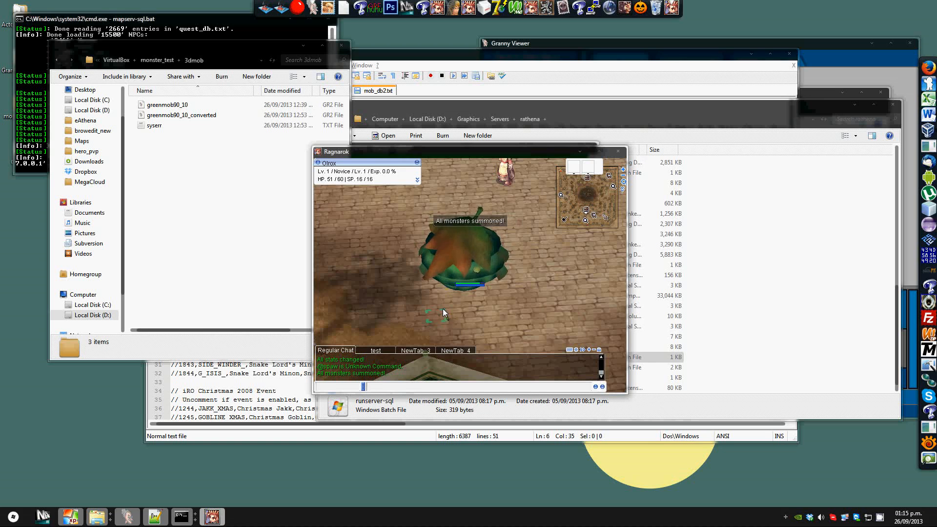
Step: Attack the summoned monster while disguised
left_click(359, 255)
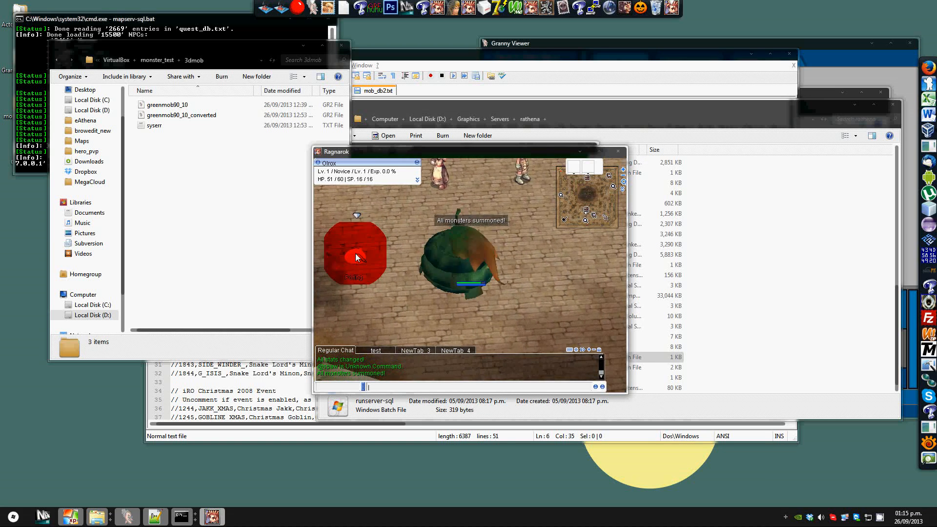
mouse_move(422, 281)
left_mouse_down()
mouse_move(413, 251)
mouse_move(425, 220)
mouse_move(470, 198)
mouse_move(496, 205)
mouse_move(411, 211)
mouse_move(484, 264)
mouse_move(423, 282)
left_mouse_up()
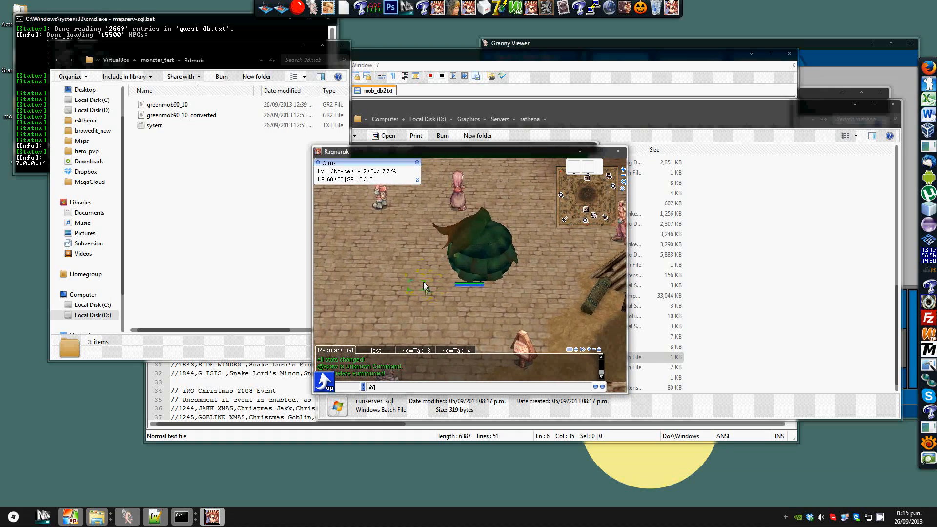
right_click_drag(423, 282, 337, 268)
key("Escape")
key("Escape")
right_click_drag(512, 280, 482, 290)
key("Return")
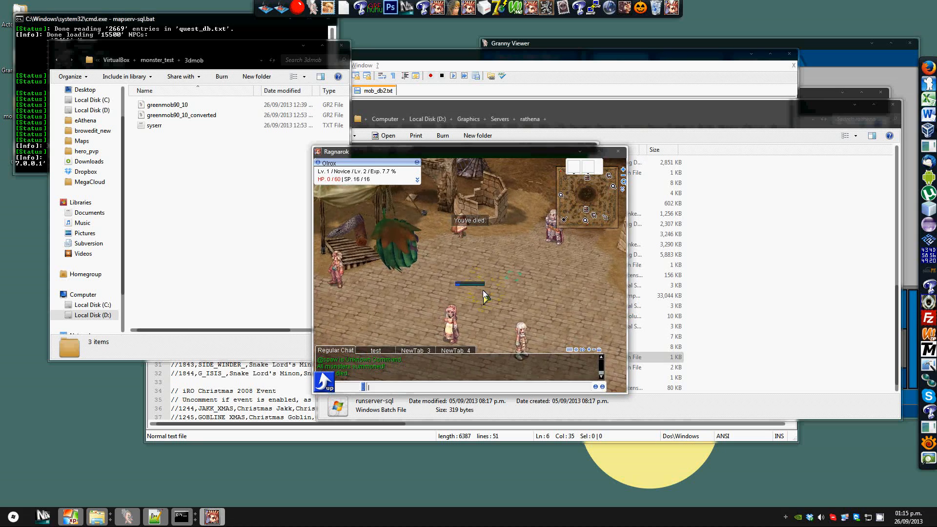
type("@raisemap")
key("Return")
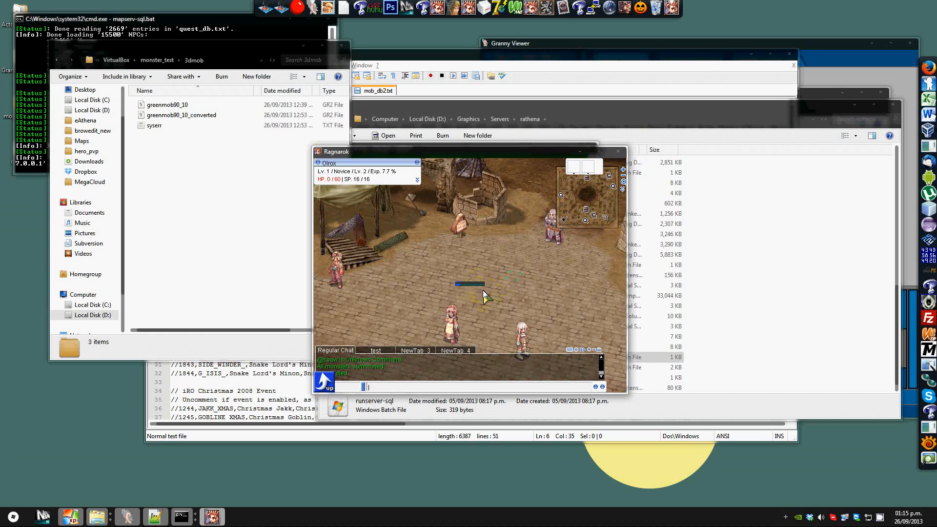
left_click(483, 326)
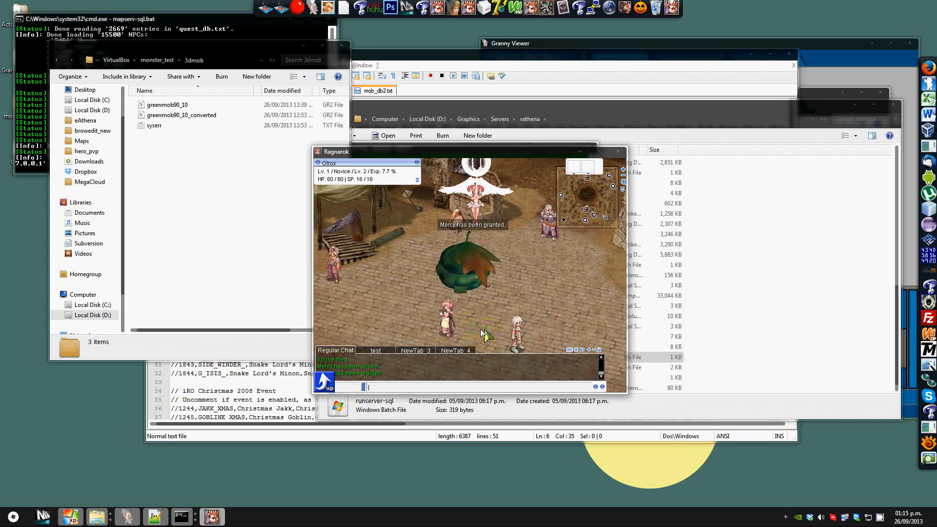
right_click_drag(464, 339, 407, 358)
left_click(508, 298)
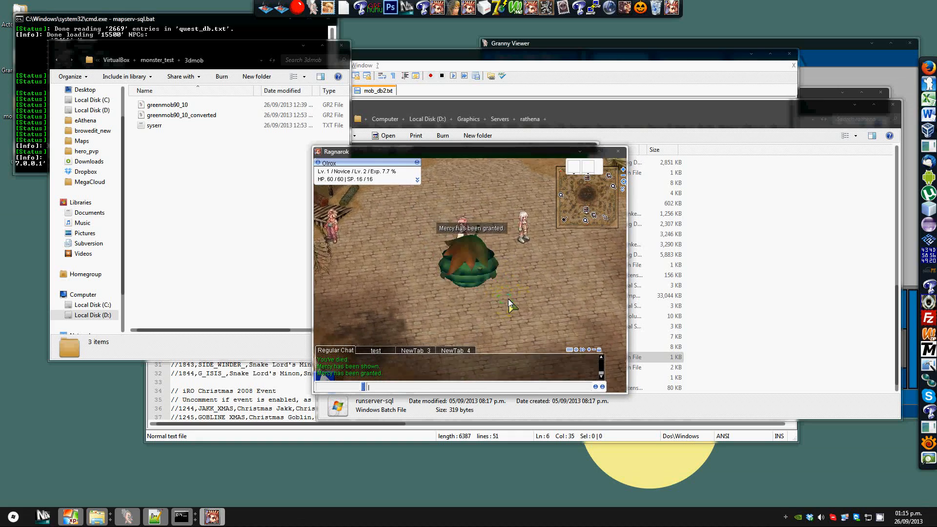
scroll(508, 298, "up", 3)
mouse_move(508, 299)
right_mouse_down()
mouse_move(443, 291)
mouse_move(503, 293)
right_mouse_up()
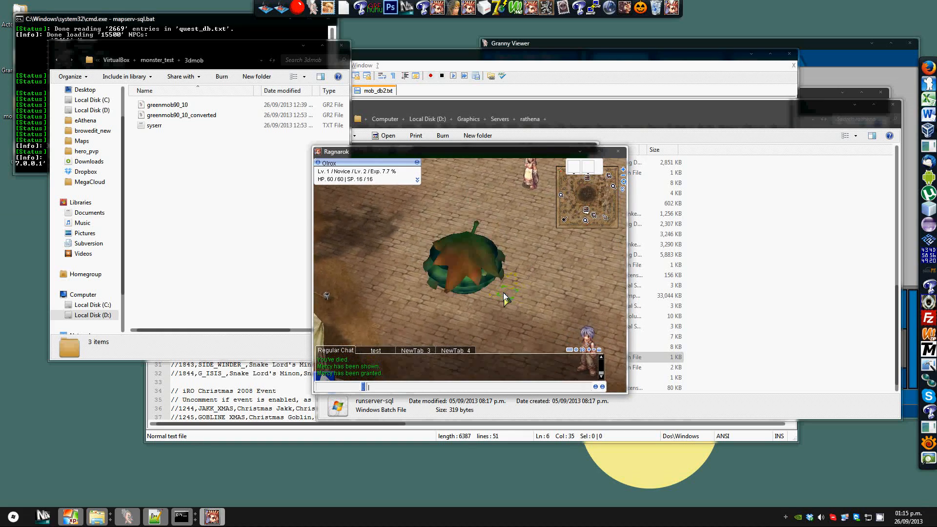
type("@undisuige")
key("Return")
key("Up")
key("Right")
key("BackSpace")
key("BackSpace")
key("BackSpace")
key("BackSpace")
type("guise")
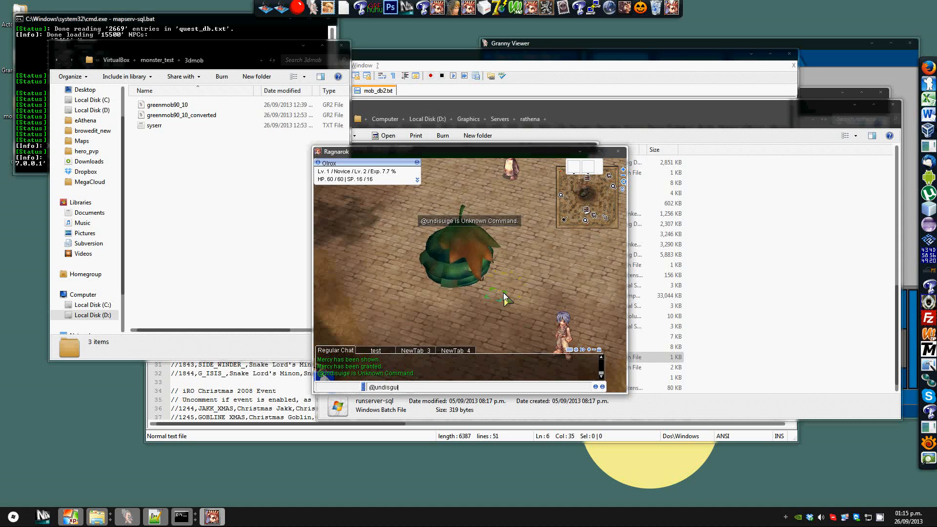
key("Return")
left_click(526, 287)
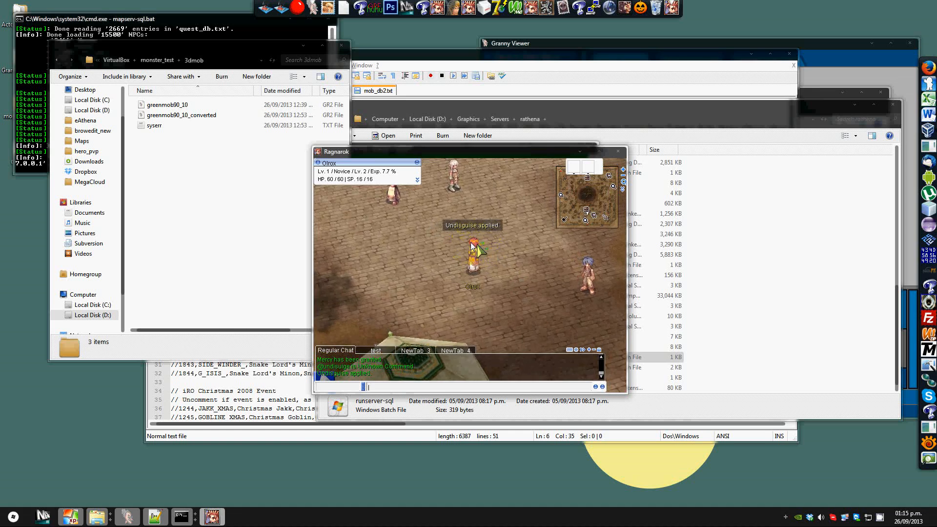
left_click(440, 253)
type("@disguise 2500")
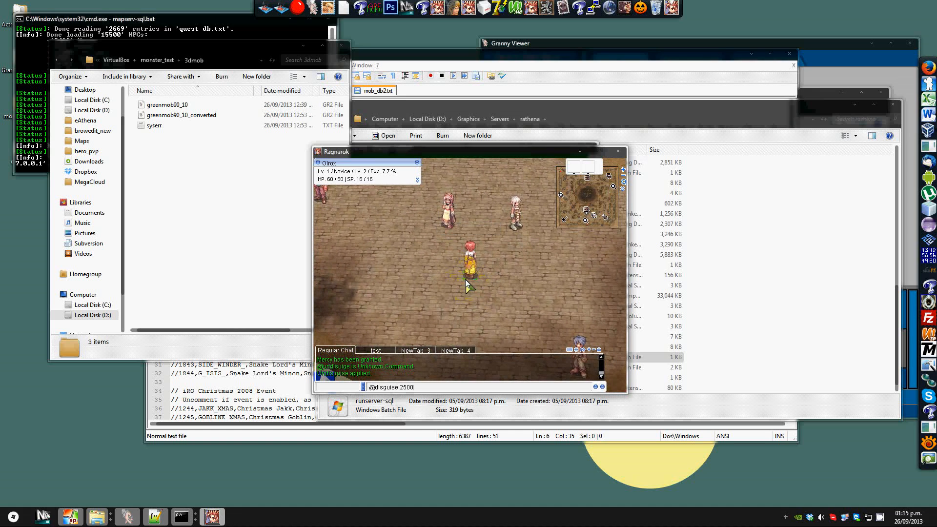
key("Up")
key("BackSpace")
type("@mo")
key("BackSpace")
key("BackSpace")
type("spawn 2500 3")
key("Return")
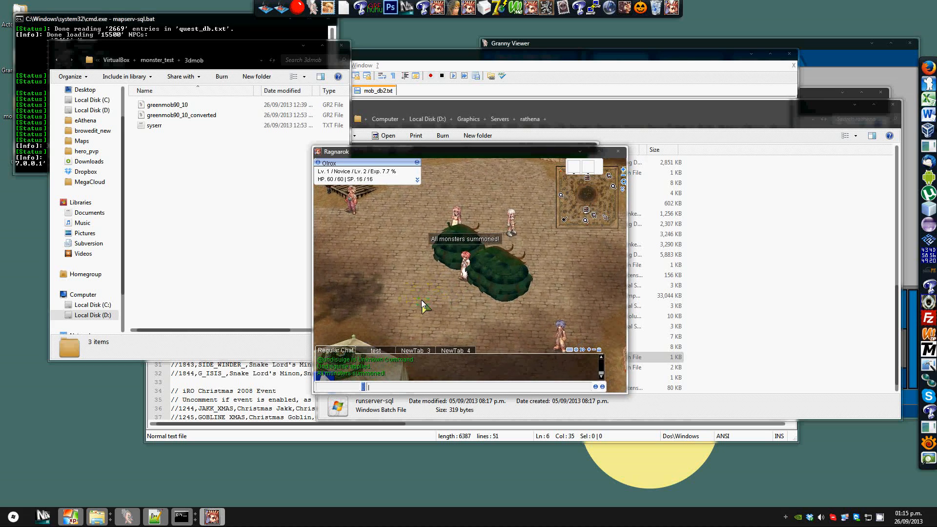
left_click(421, 299)
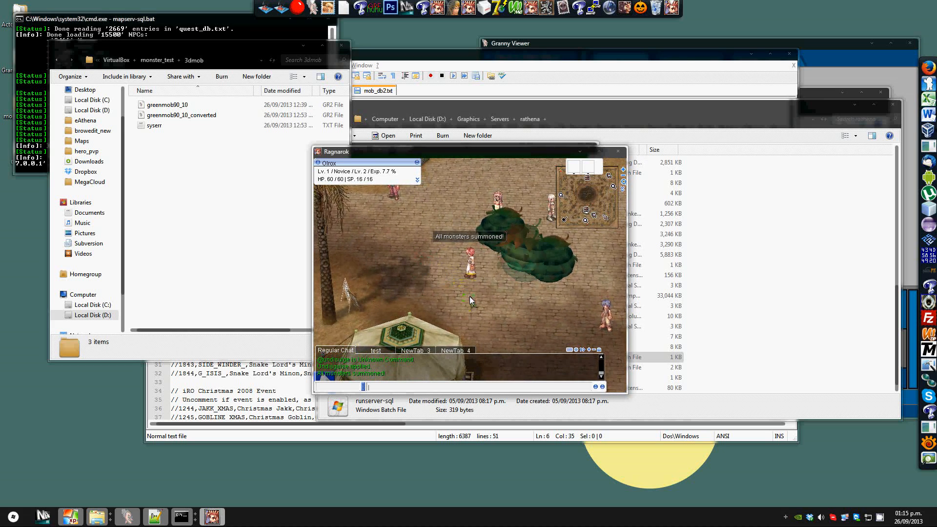
right_click_drag(490, 298, 442, 230)
left_click(442, 230)
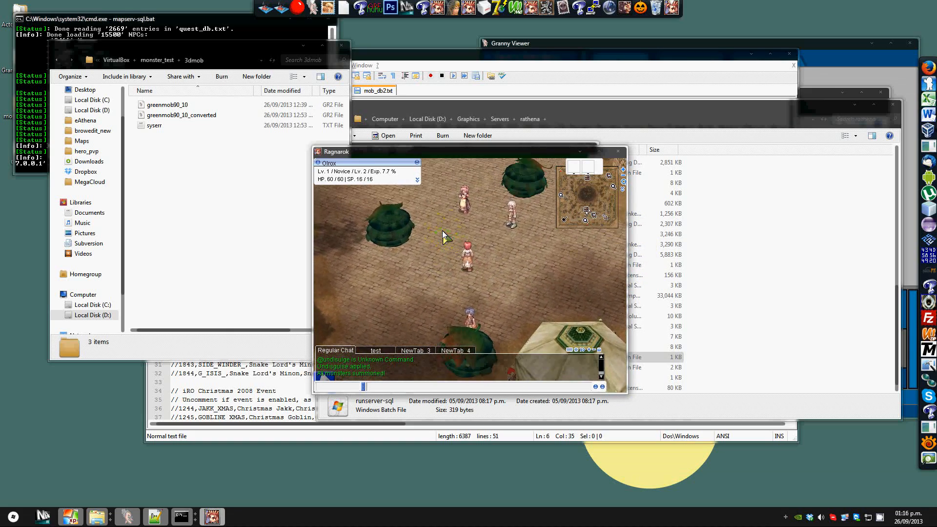
key("Up")
key("Return")
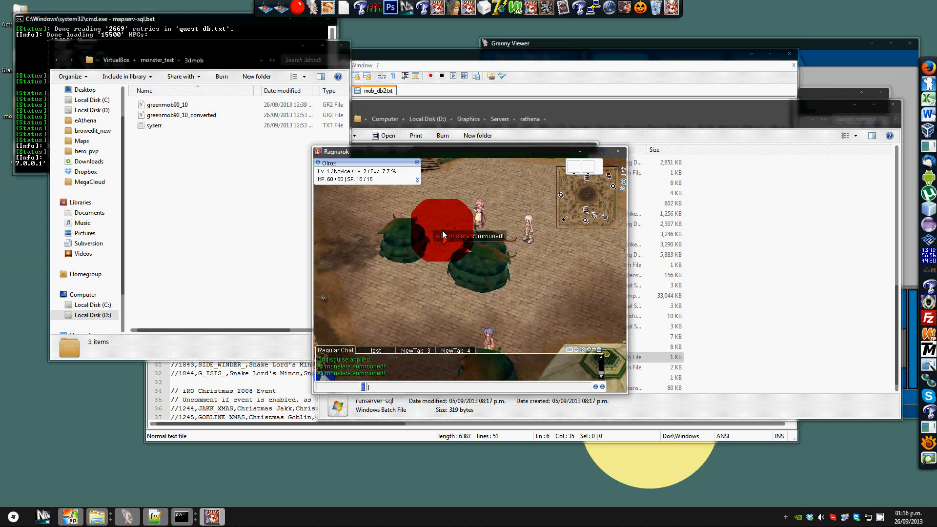
type("@killmonster")
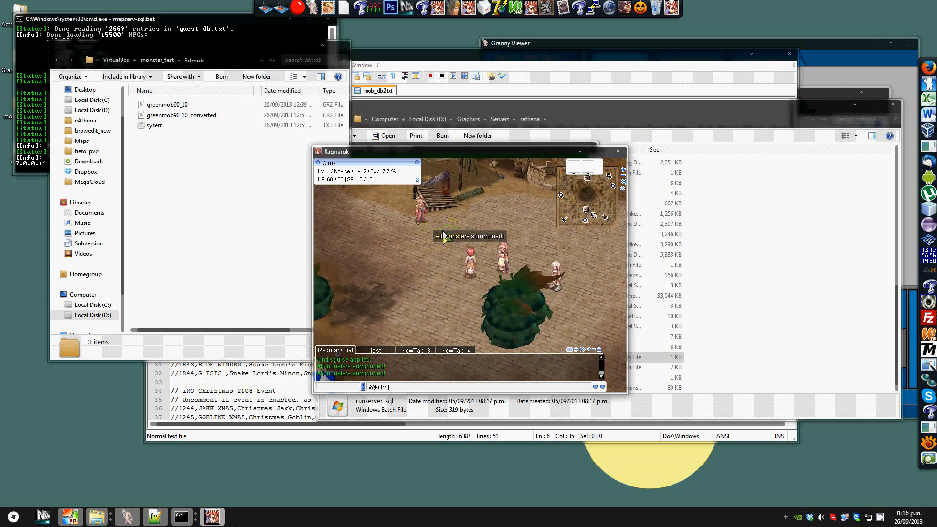
key("Return")
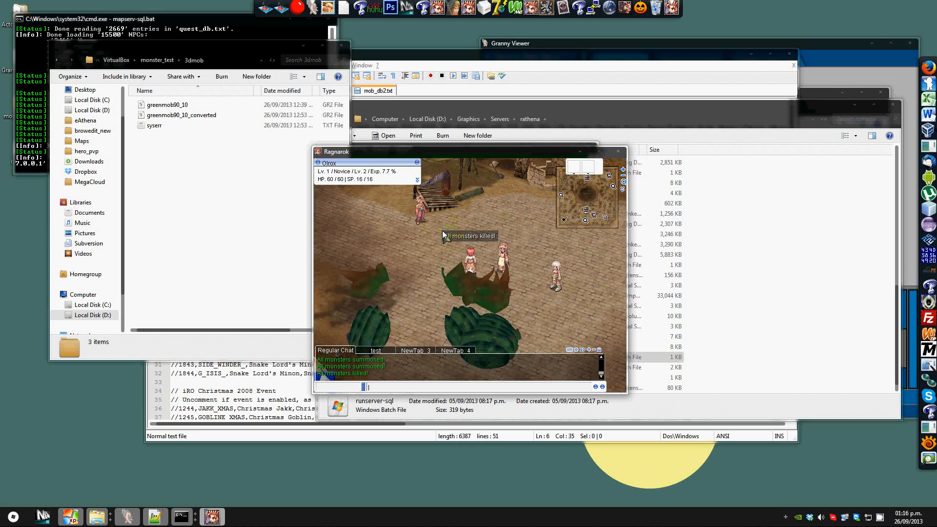
Step: Walk around the map to inspect the killed GREEN_MOB monsters
left_click(423, 302)
left_click(533, 307)
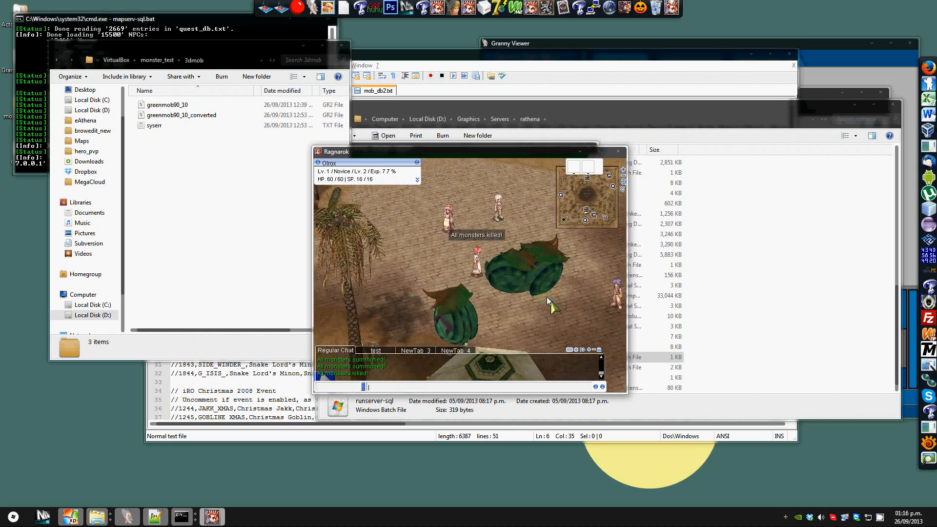
left_click(413, 237)
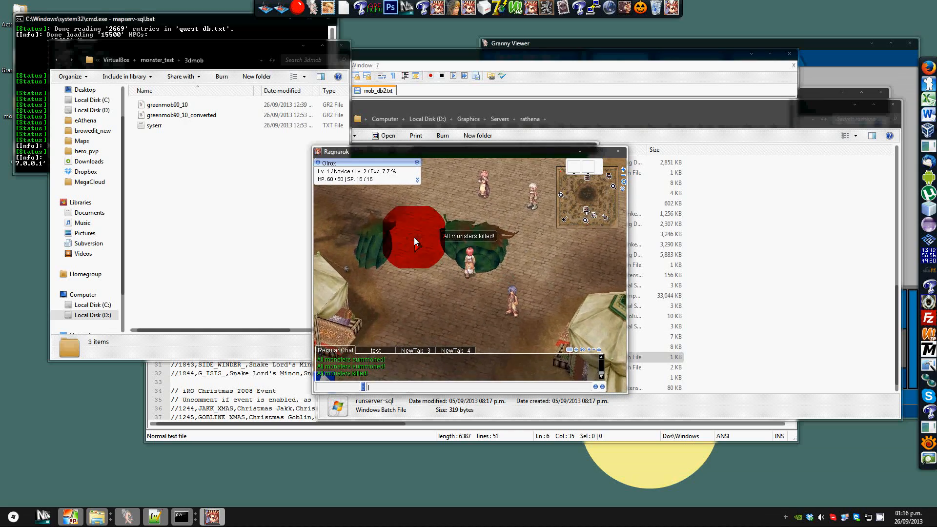
left_click(494, 261)
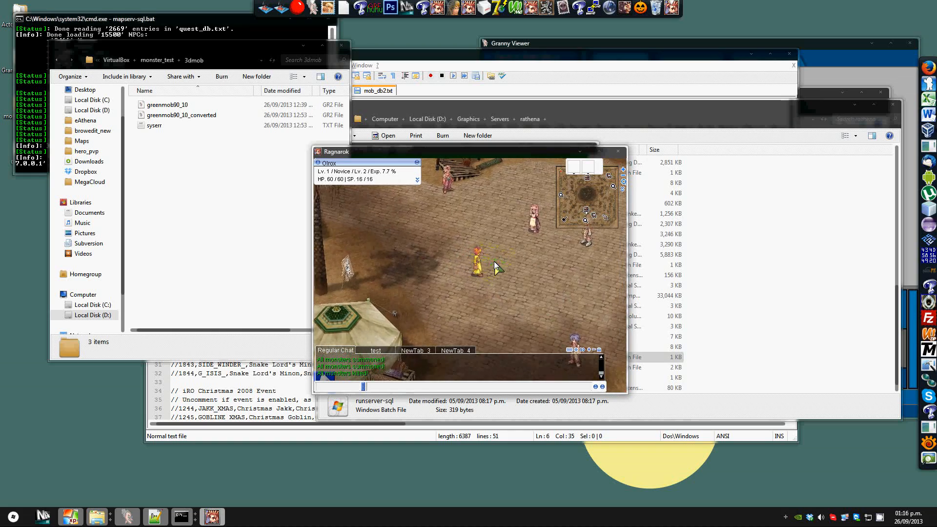
left_click(512, 279)
right_click_drag(501, 280, 467, 271)
Step: Close the Ragnarok client and the other open windows, including the login-server console
key("alt+F4")
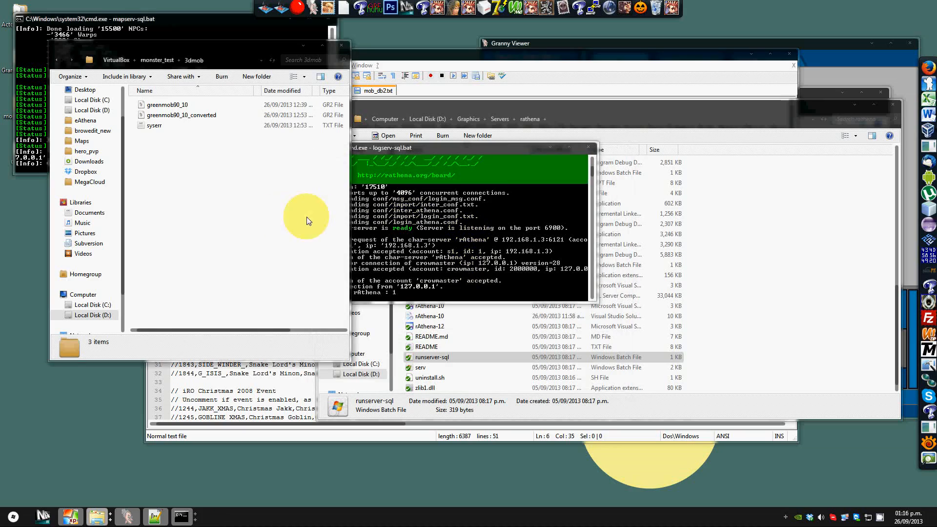
left_click(632, 223)
left_click(590, 312)
key("alt+F4")
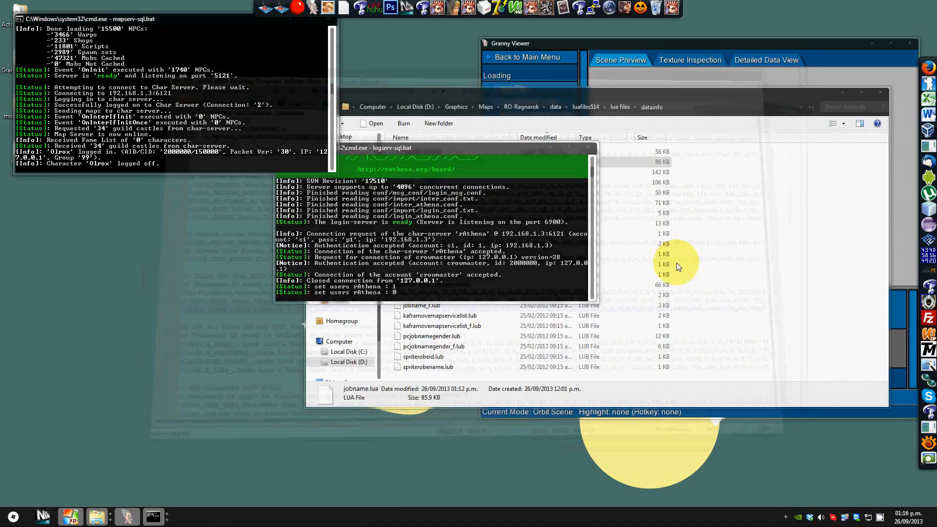
key("alt+F4")
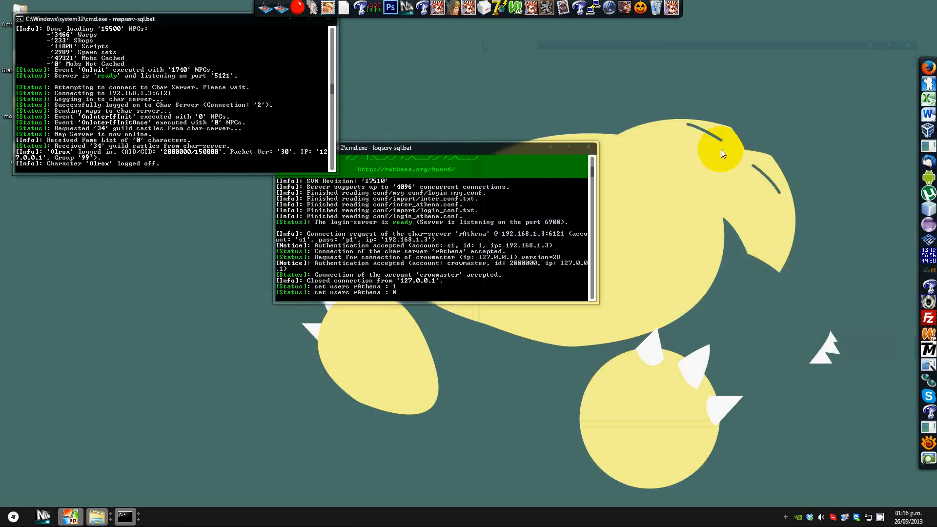
key("alt+F4")
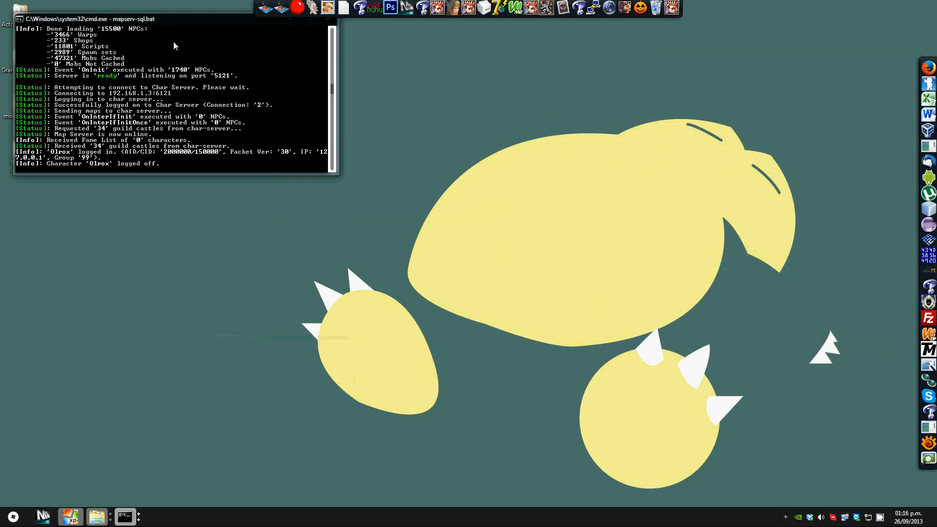
Step: Close the map-server and char-server console windows
left_click_drag(182, 25, 294, 103)
left_click(351, 87)
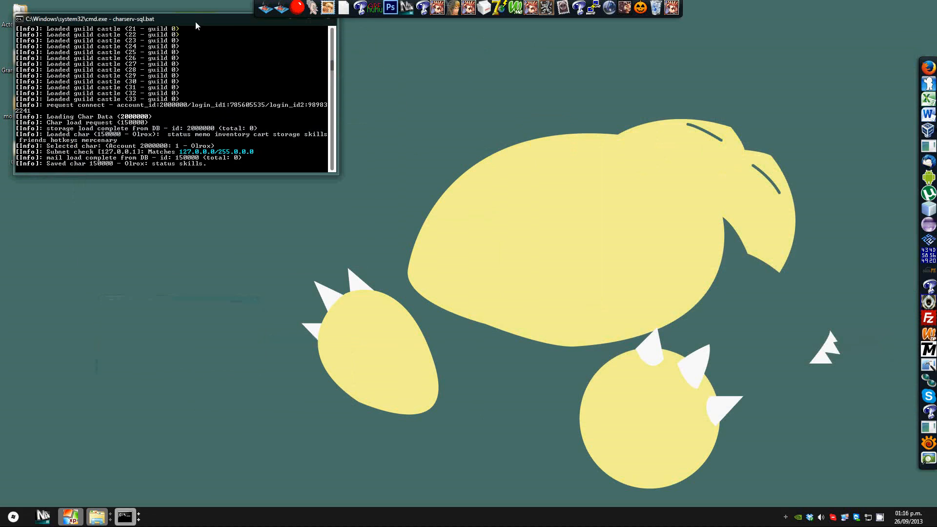
left_click_drag(196, 23, 298, 115)
left_click(380, 108)
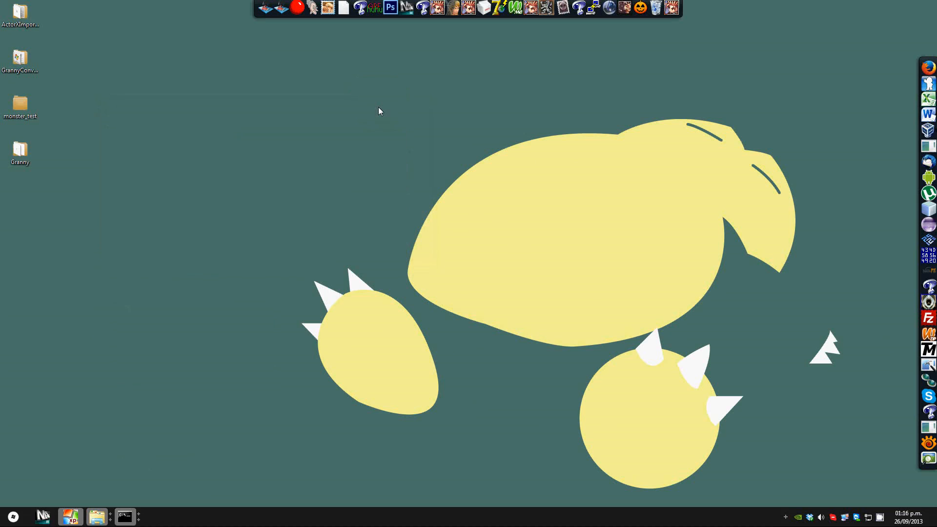